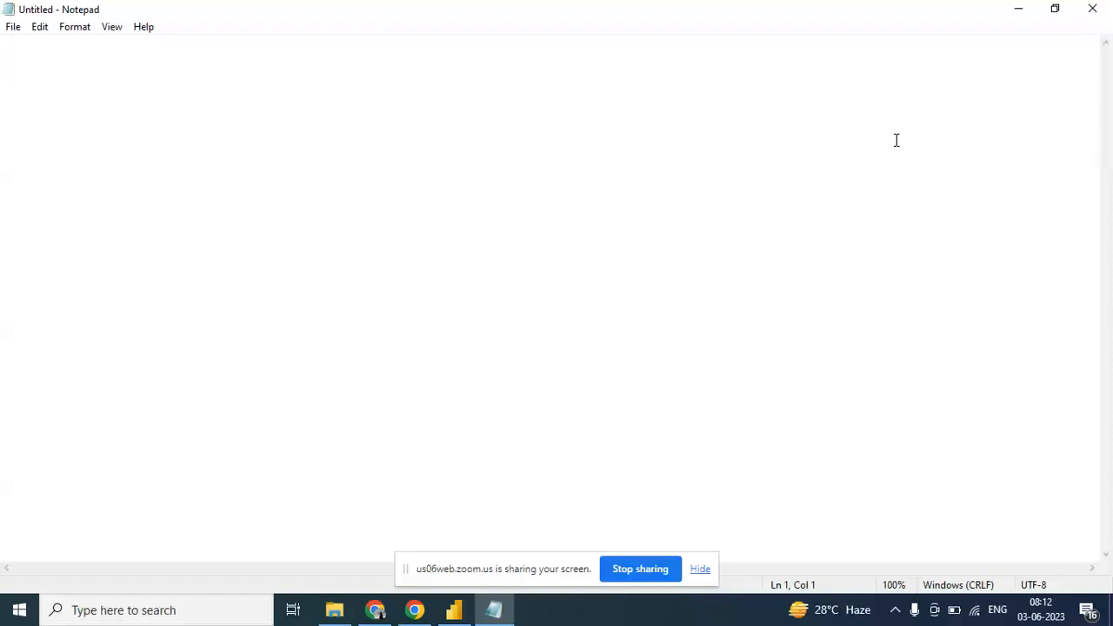
# - Write the heading "Data Source" on the second line of the blank note
pyautogui.press('Return')
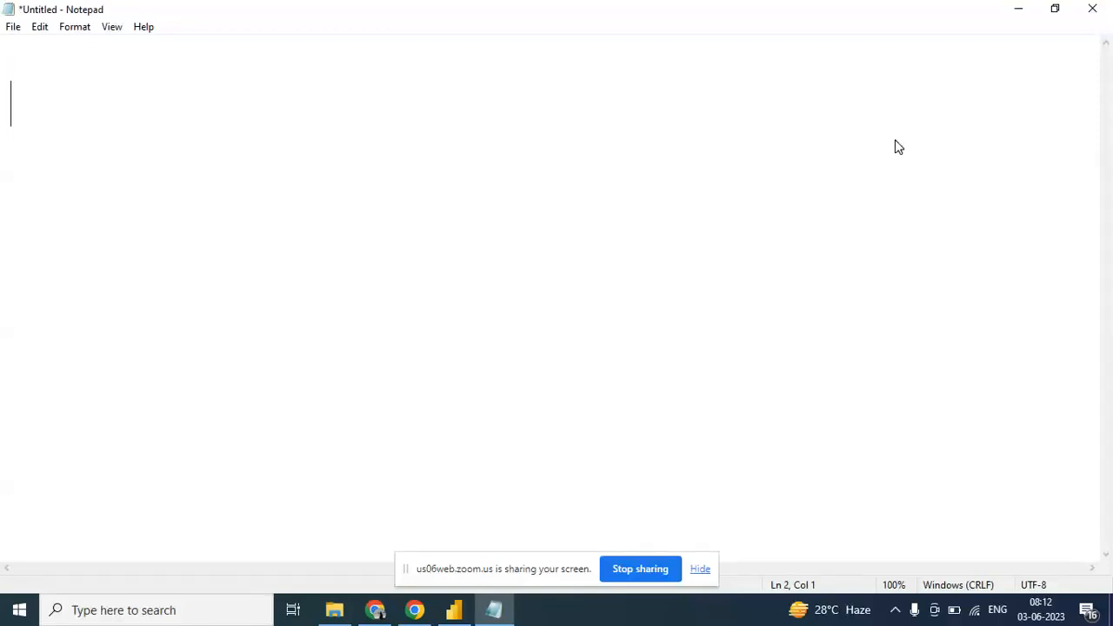
pyautogui.write('Da')
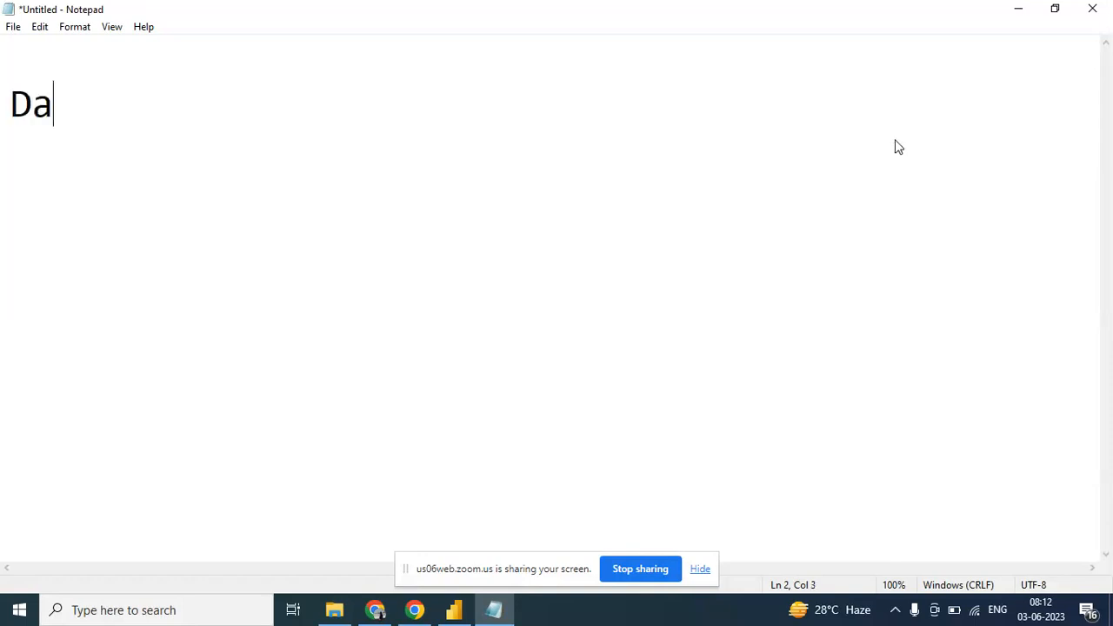
pyautogui.write('ta Co')
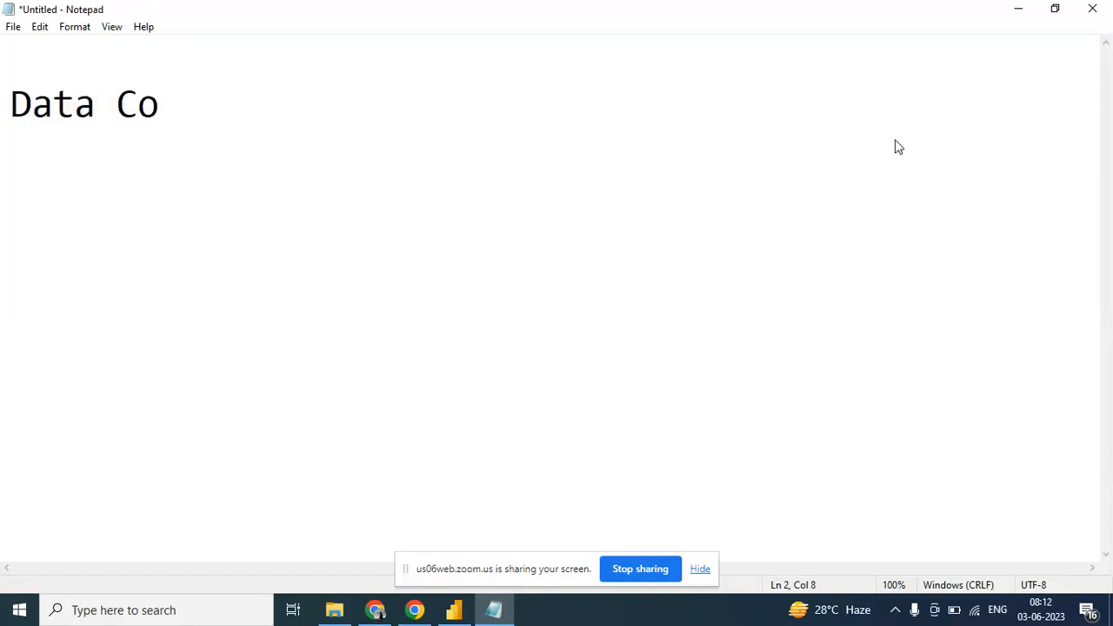
pyautogui.press('BackSpace')
pyautogui.press('BackSpace')
pyautogui.write('Source')
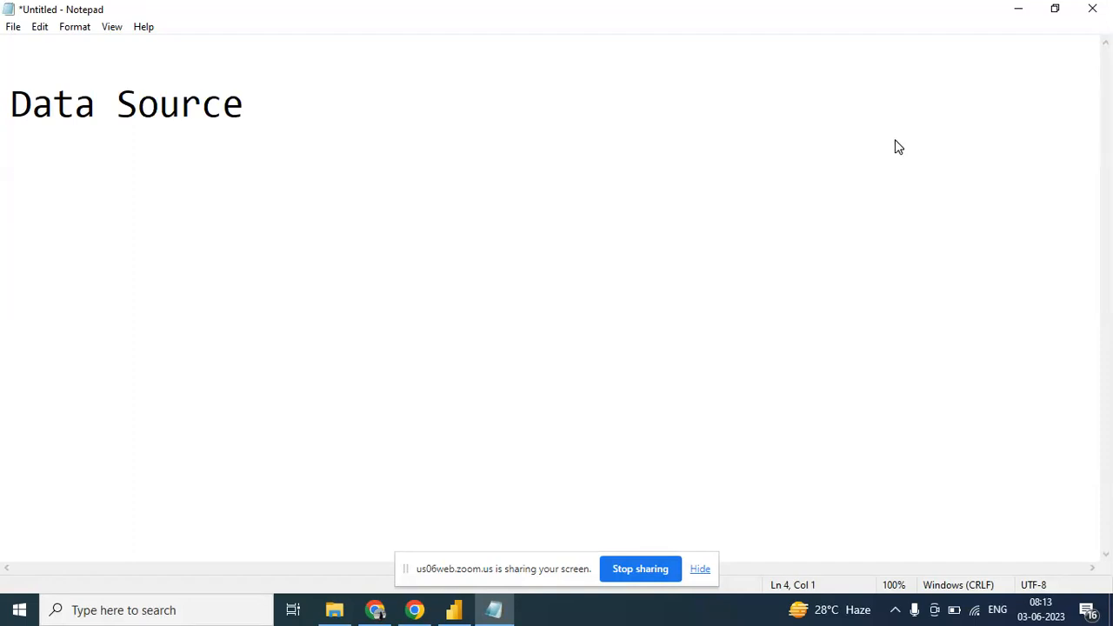
# - Add the entry "Sql Server (OLTP)" below the heading, leaving one blank line between them
pyautogui.write('Sq')
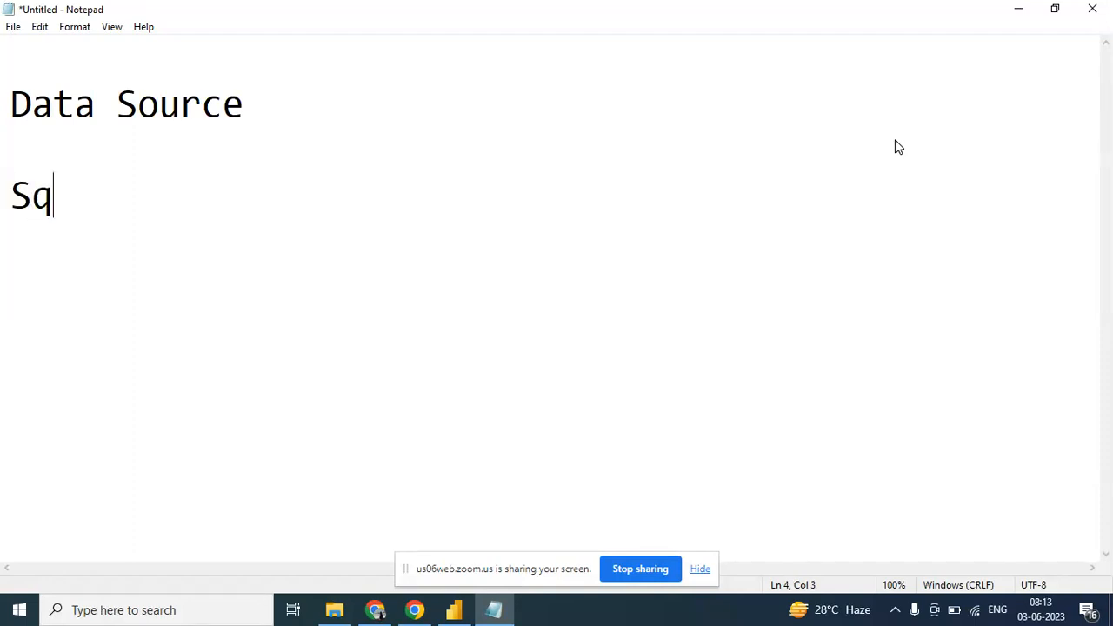
pyautogui.write('l Server')
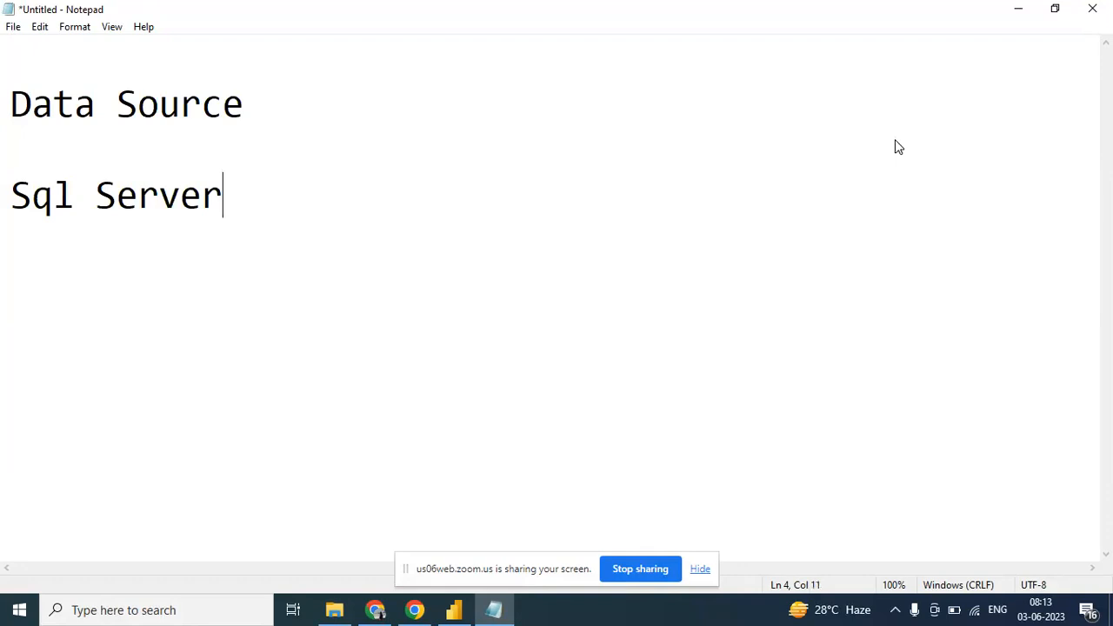
pyautogui.write(' (OLP')
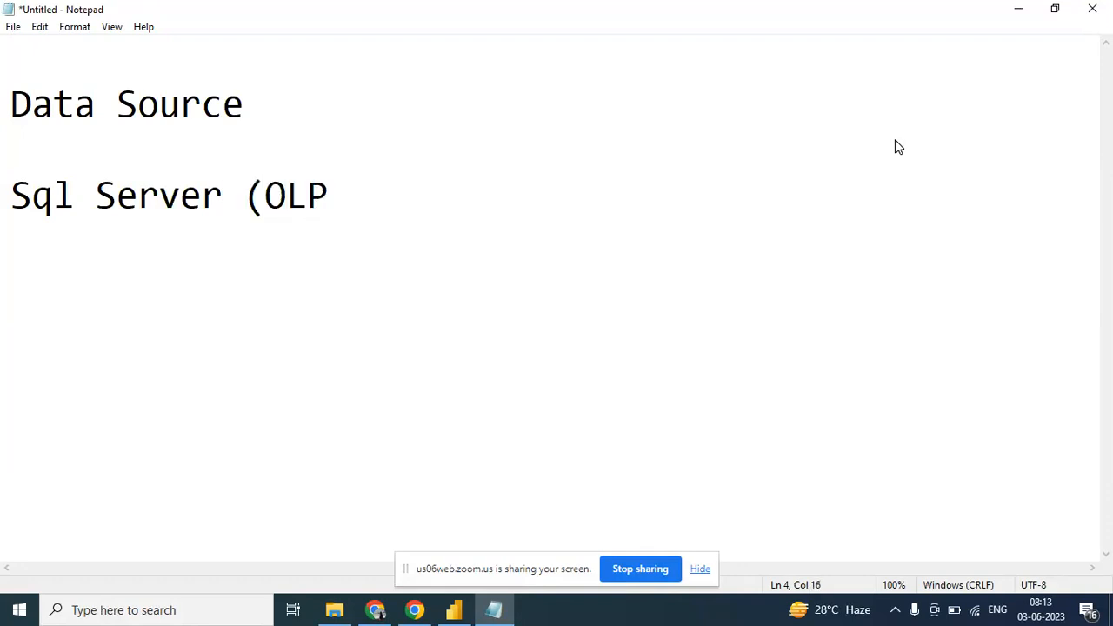
pyautogui.press('BackSpace')
pyautogui.write('TP)')
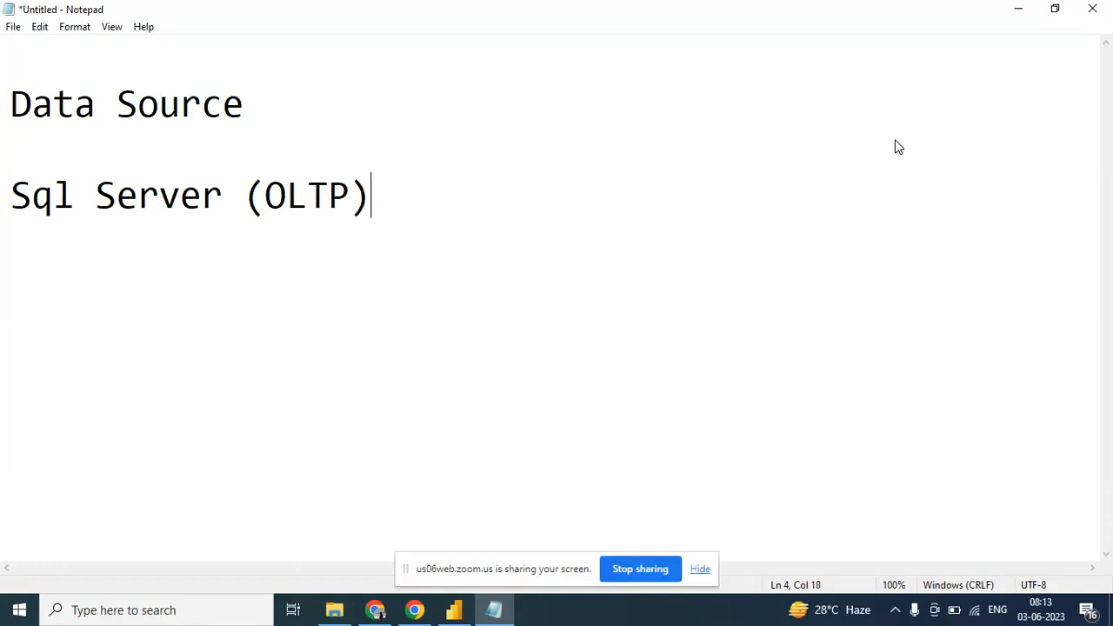
pyautogui.write(' -')
# - Extend the Sql Server line with ", Oracle, Mysql" and start a new line below it
pyautogui.press('BackSpace')
pyautogui.press('BackSpace')
pyautogui.press('BackSpace')
pyautogui.write(', Ora')
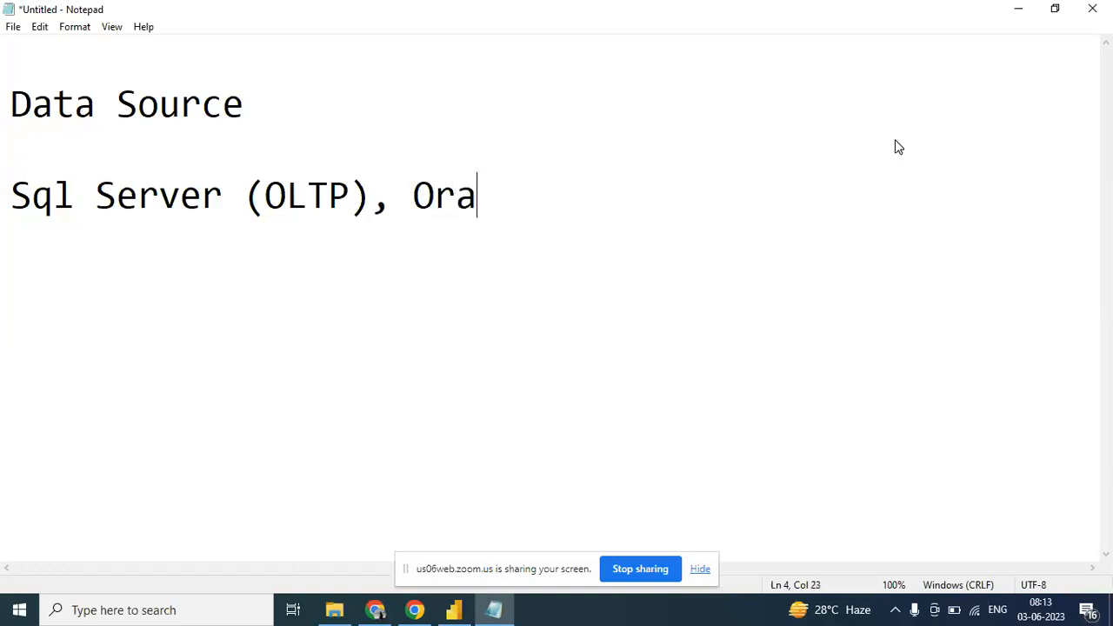
pyautogui.write('cle, <Mysql')
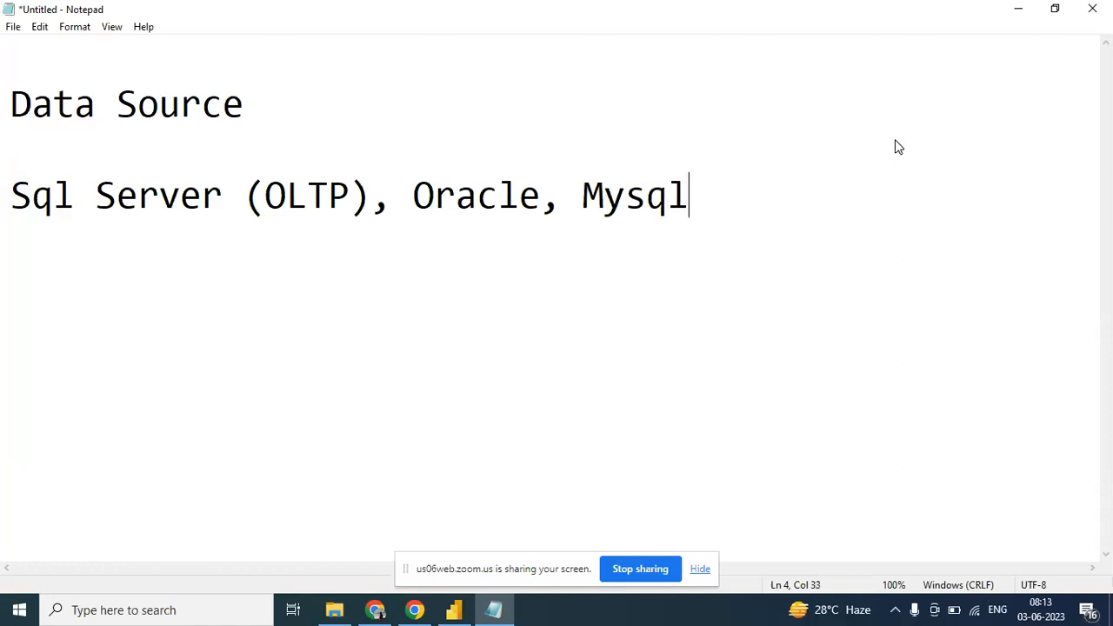
pyautogui.press('Return')
# - Add the line "File - CSV/Ecel/Pdf" beneath the database entries
pyautogui.write('File - CSV/')
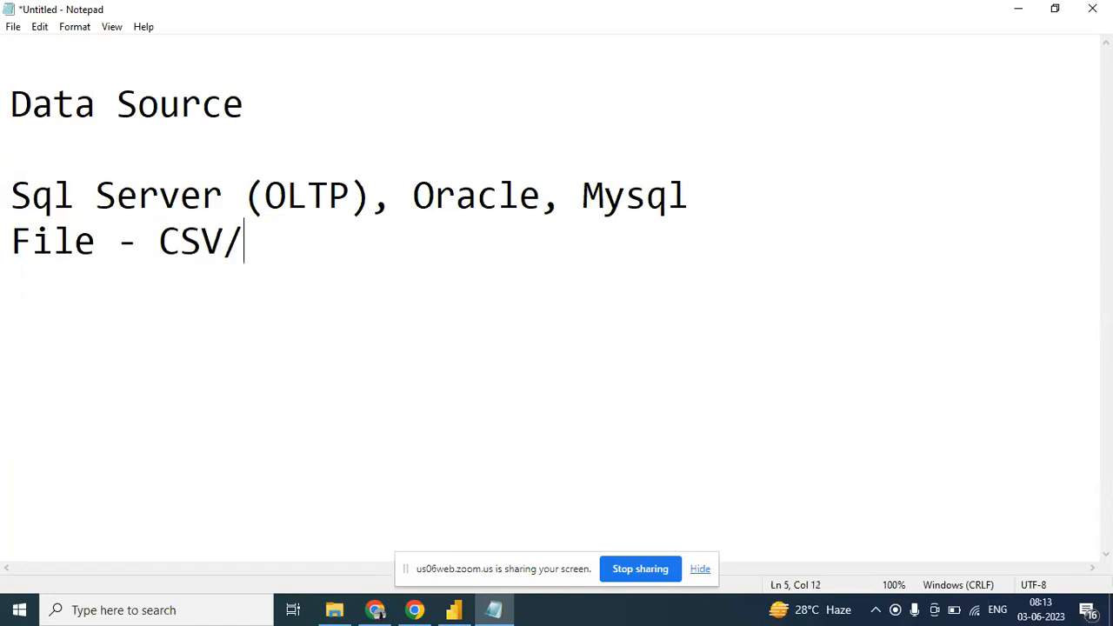
pyautogui.write('Ecel/P')
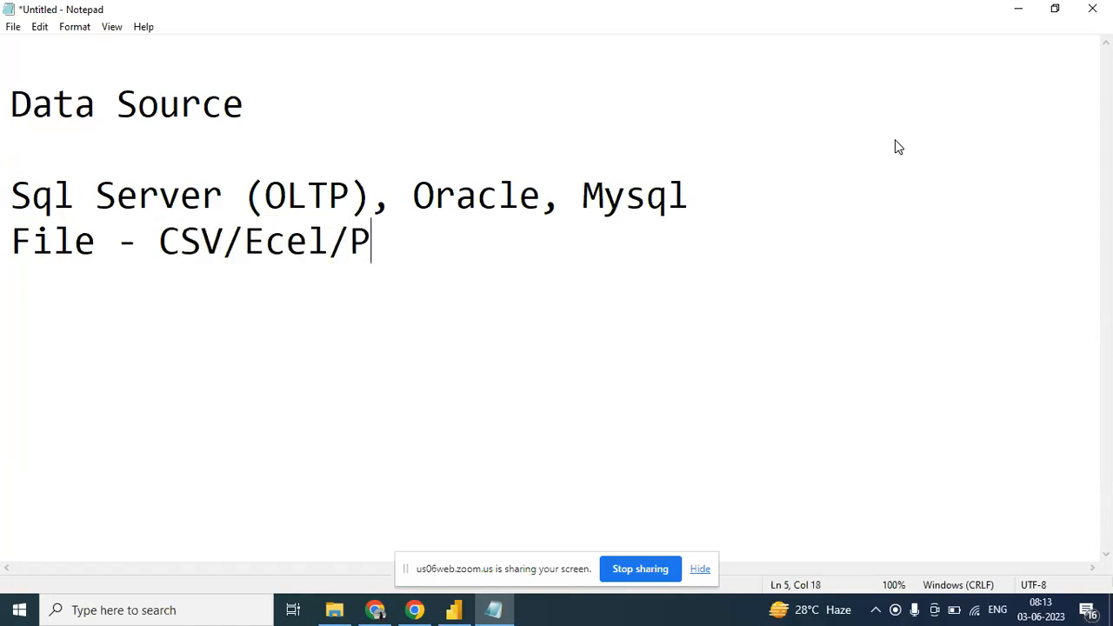
pyautogui.write('df')
pyautogui.press('Return')
# - Add the lines "Cloud - Azure/Aws" and "Online" to the end of the data source list
pyautogui.write('Cloud - Azure')
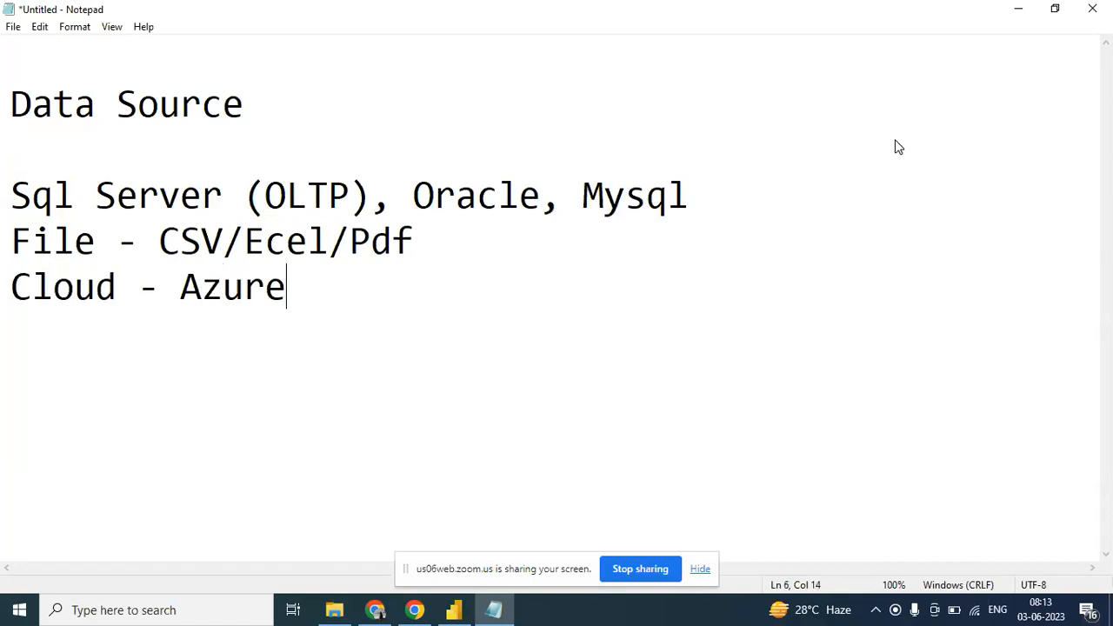
pyautogui.write('/Aws')
pyautogui.press('Return')
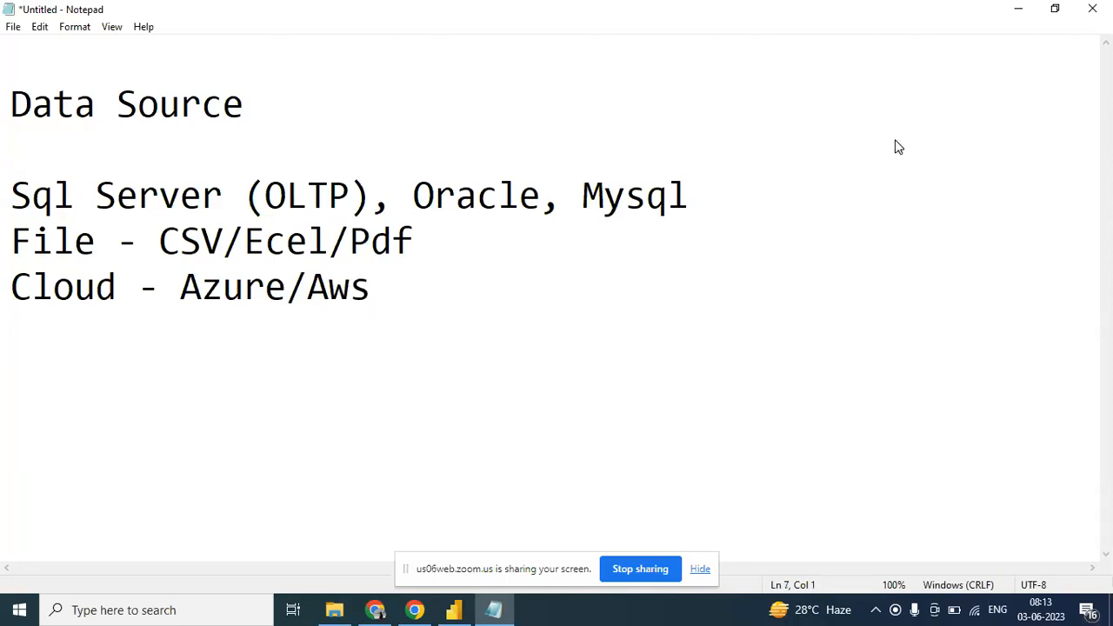
pyautogui.write('Online')
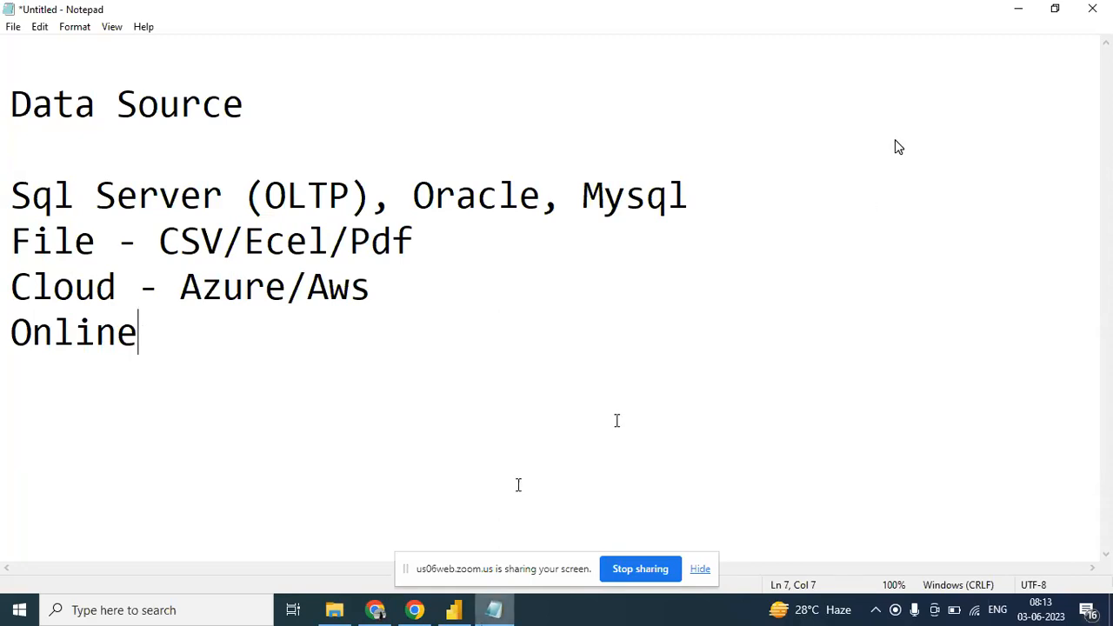
# - Switch to Power BI Desktop, close its welcome screen and expand the collapsed Data pane
pyautogui.click(454, 611)
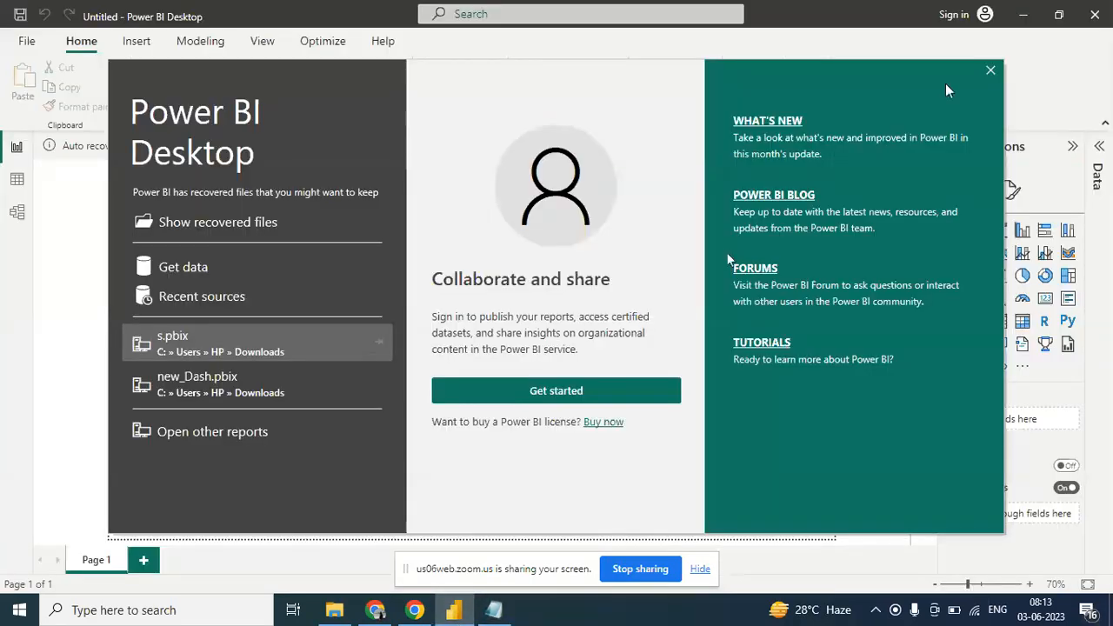
pyautogui.click(989, 73)
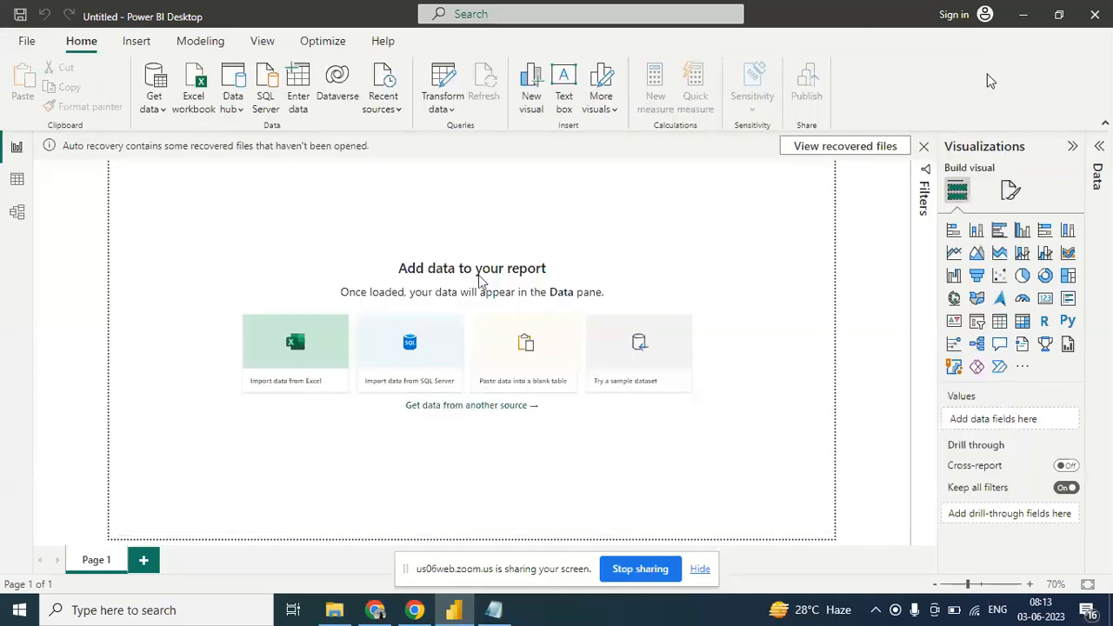
pyautogui.click(1102, 148)
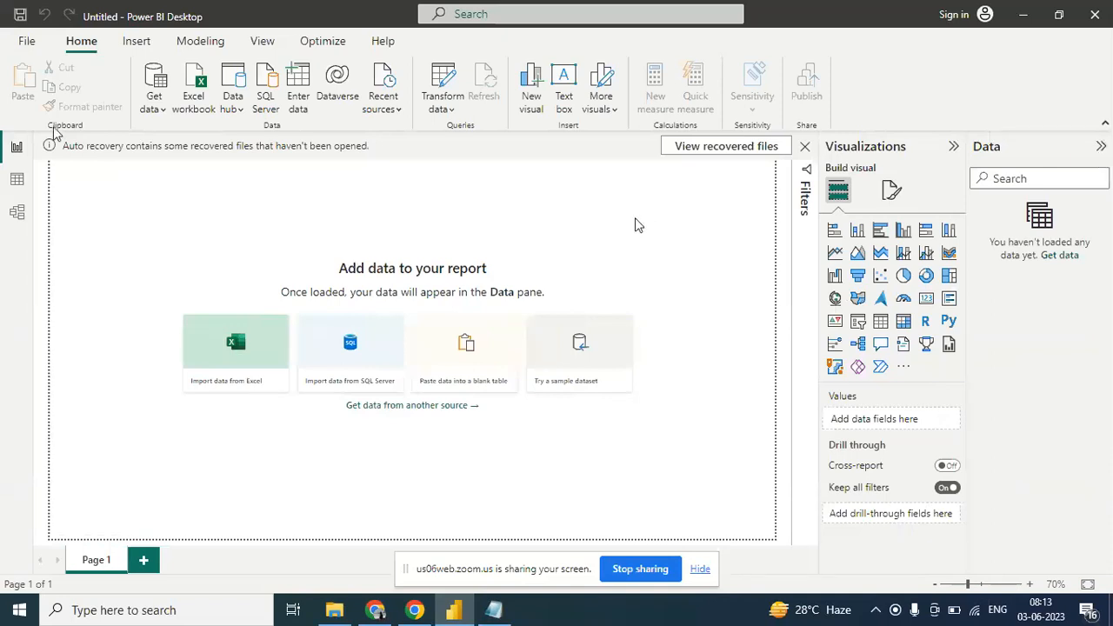
# - Search Windows for "po" to locate the Power BI Desktop app, and dismiss the search
pyautogui.click(94, 616)
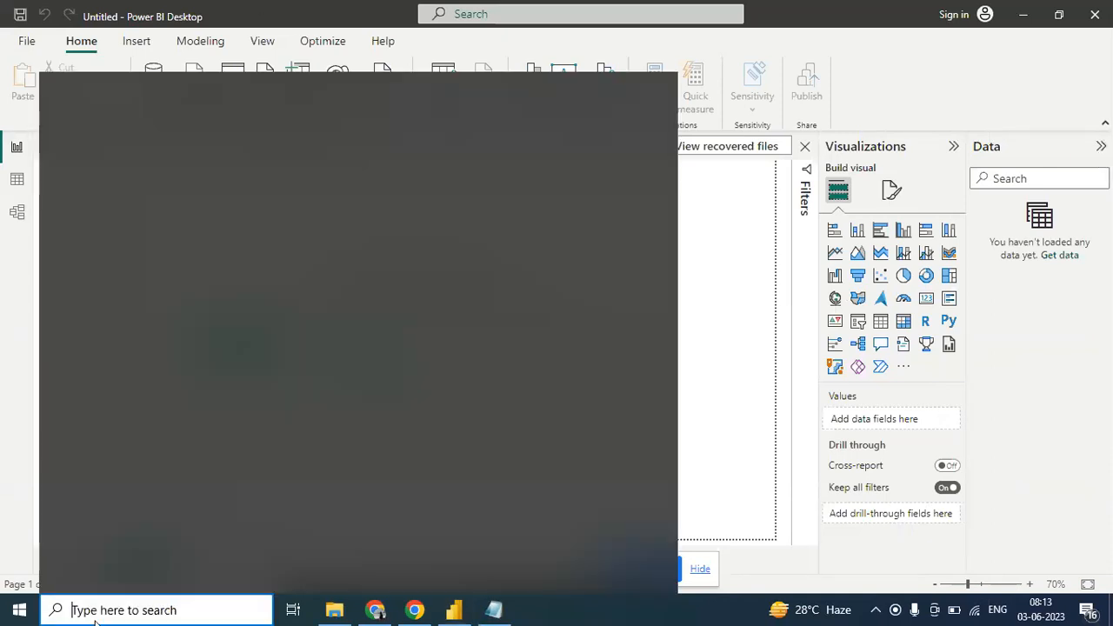
pyautogui.write('po')
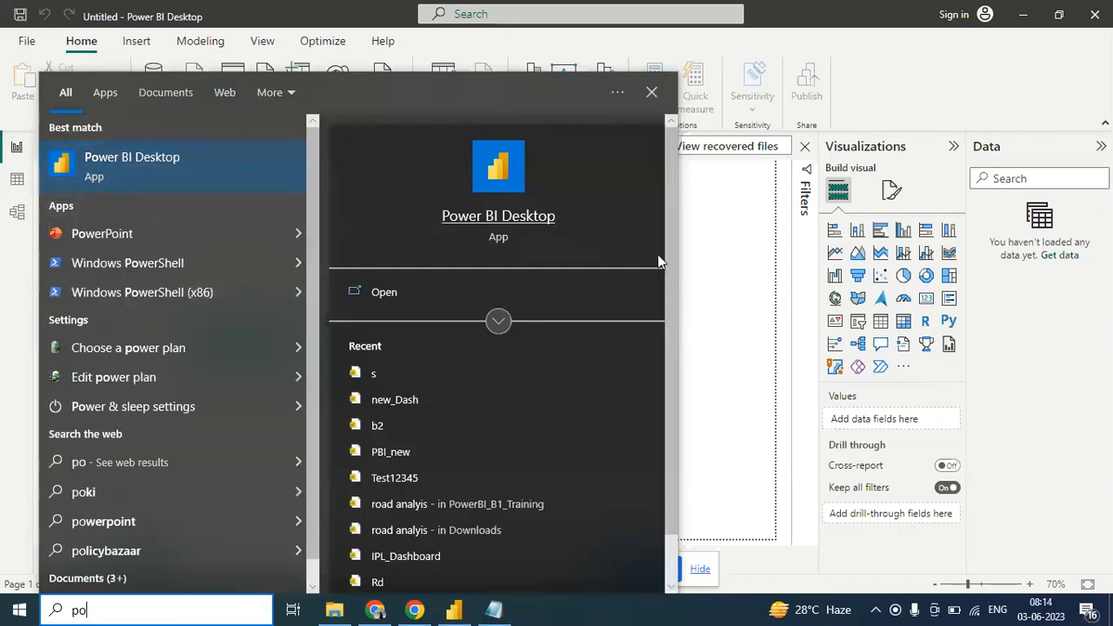
pyautogui.click(707, 263)
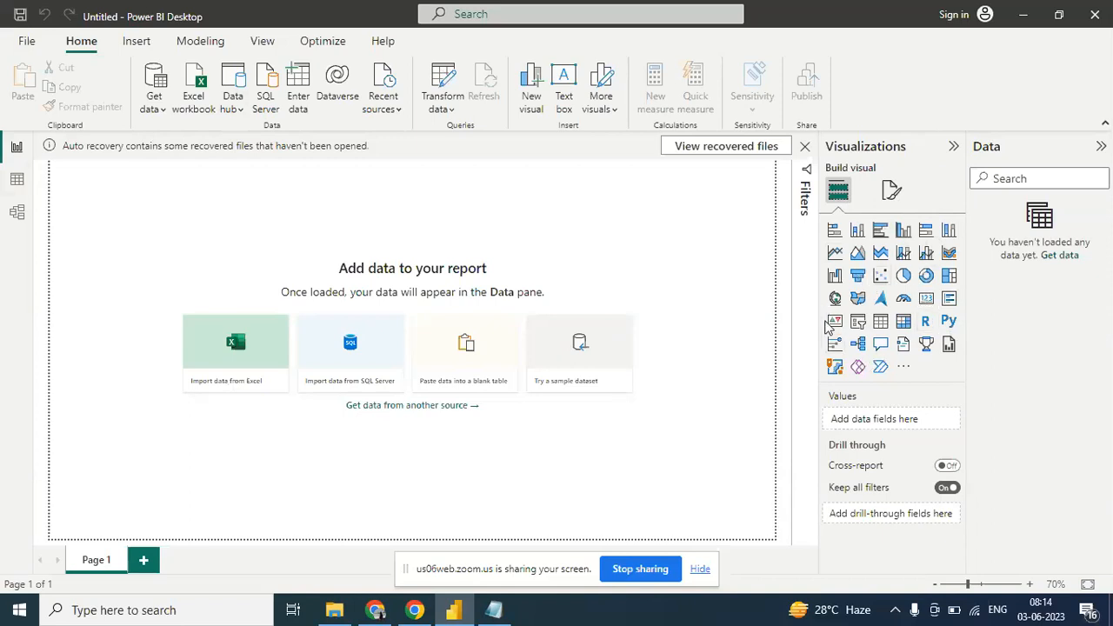
# - View the report page formatting options and return to the Build visual options
pyautogui.click(894, 193)
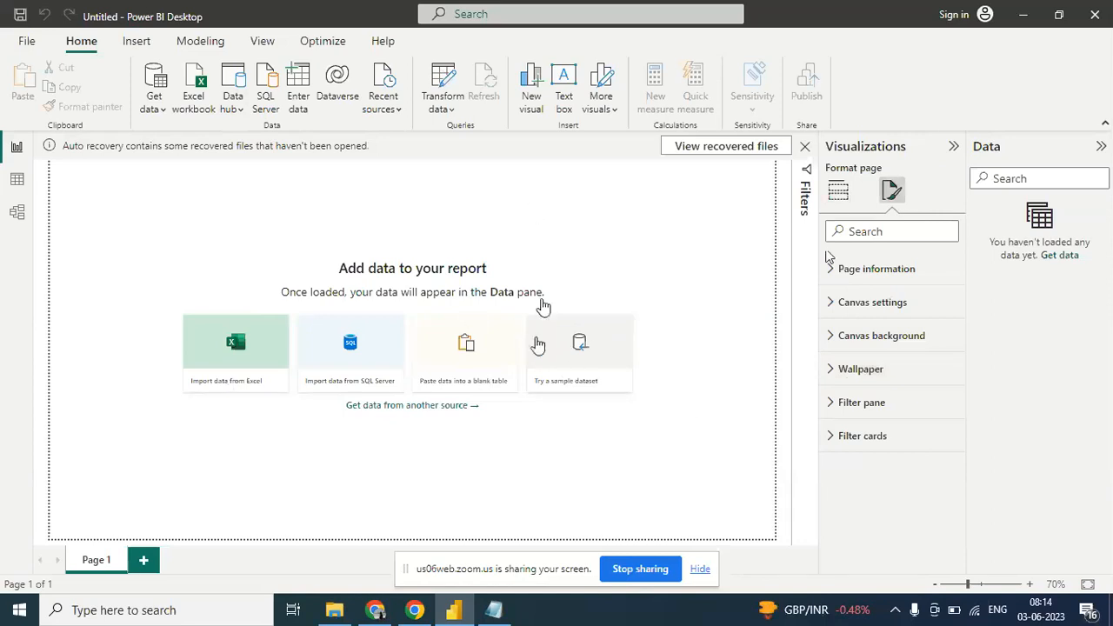
pyautogui.click(838, 199)
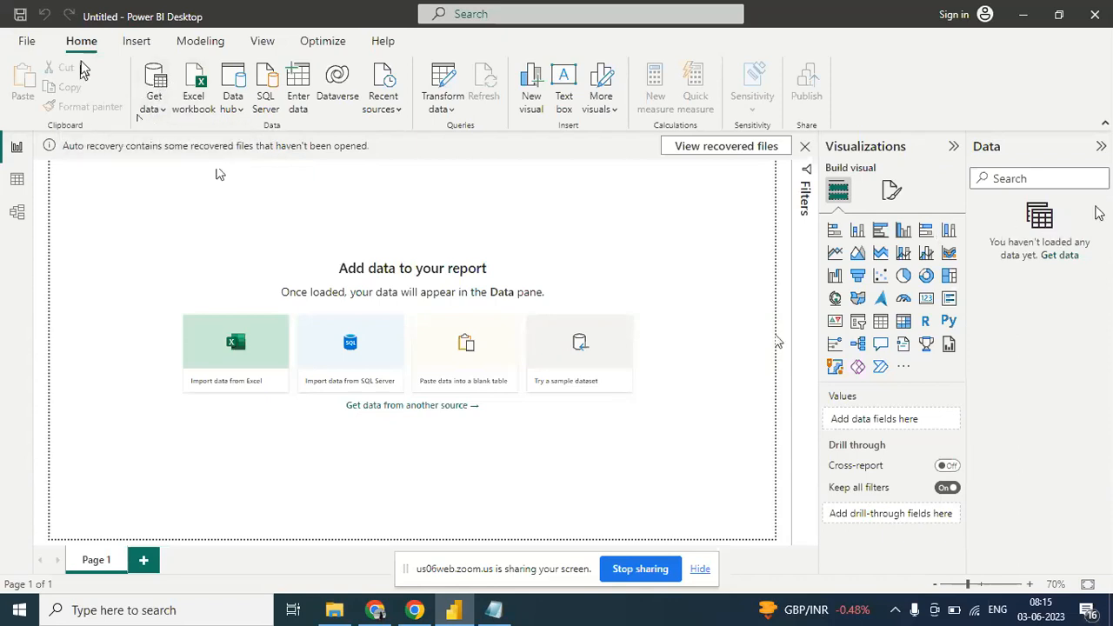
# - Open the complete Get Data source list and browse through all available connectors
pyautogui.click(163, 110)
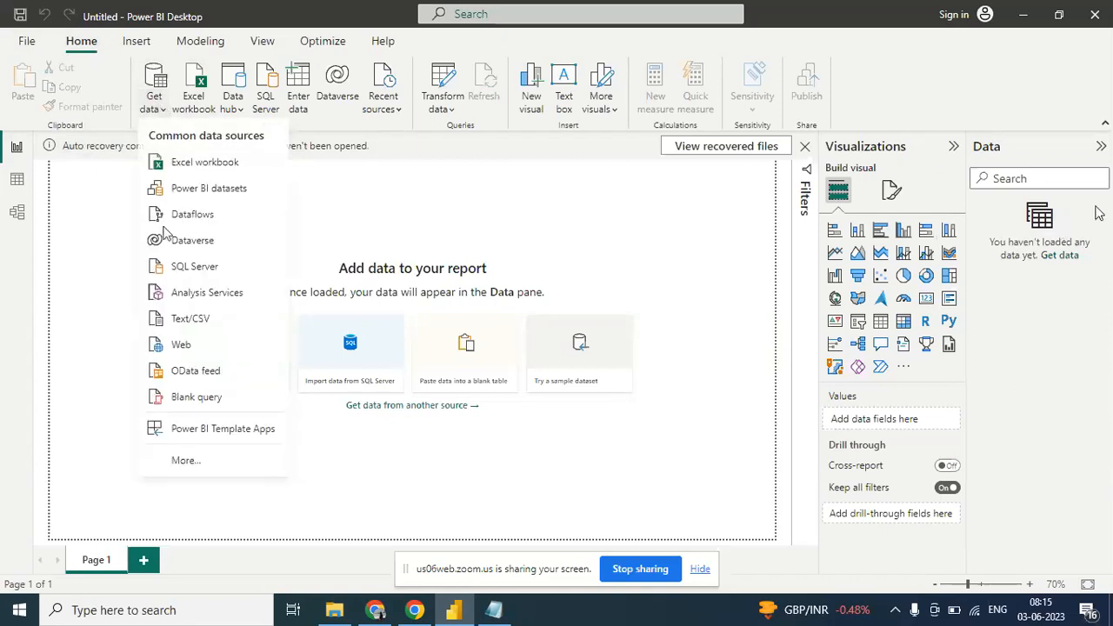
pyautogui.click(186, 462)
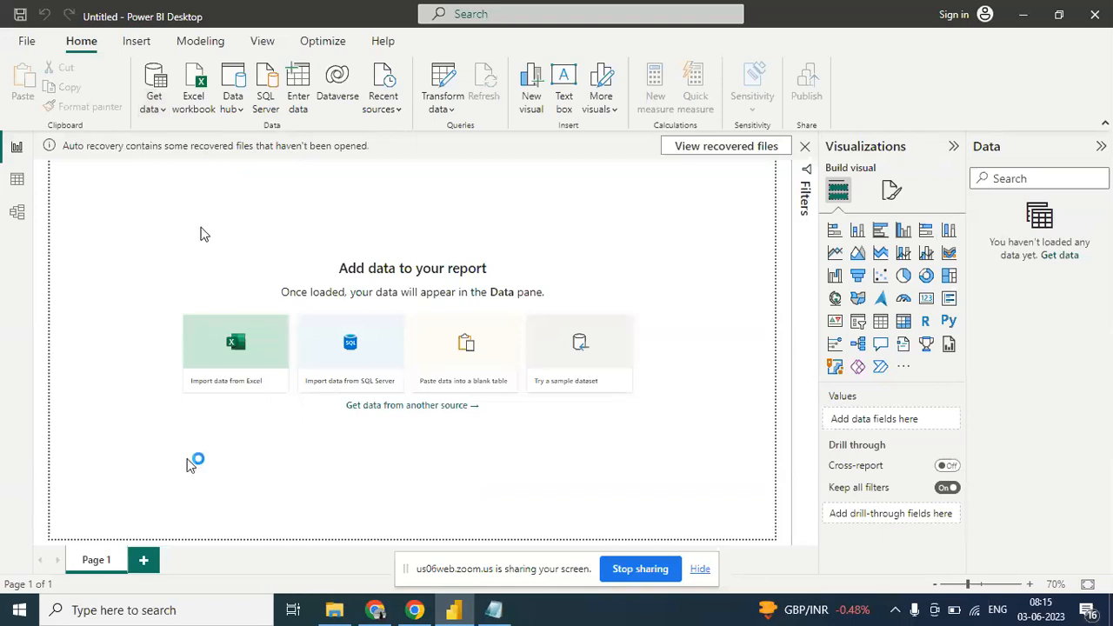
pyautogui.moveTo(452, 614)
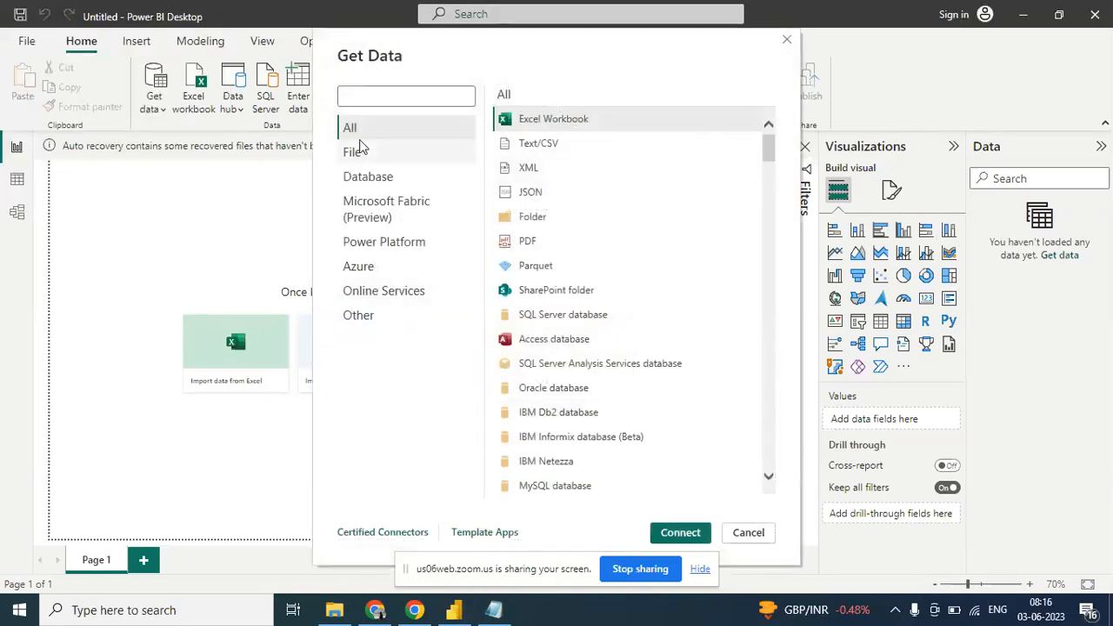
pyautogui.moveTo(769, 149); pyautogui.dragTo(770, 186)
pyautogui.moveTo(770, 195); pyautogui.dragTo(721, 108)
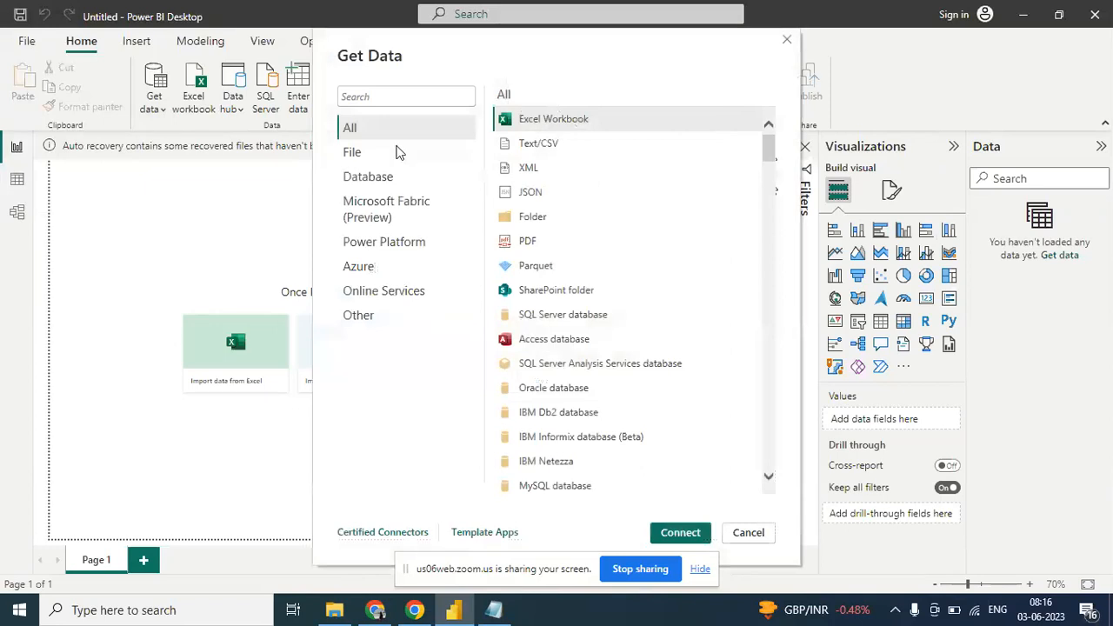
# - Examine the connectors offered in the File, Database, Azure and Online Services categories
pyautogui.click(357, 155)
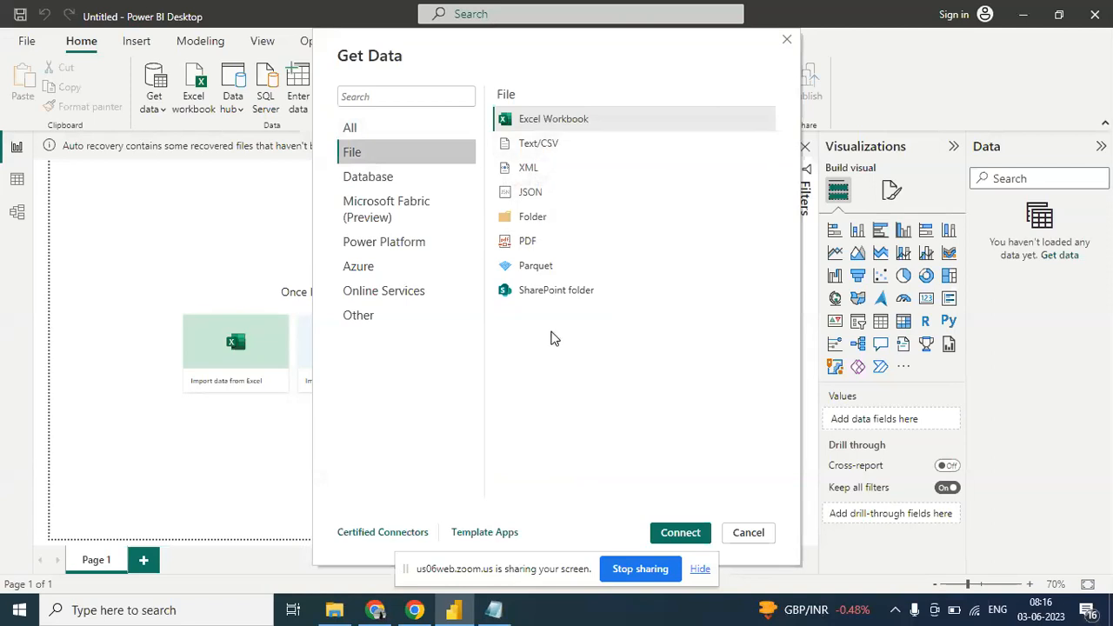
pyautogui.click(380, 181)
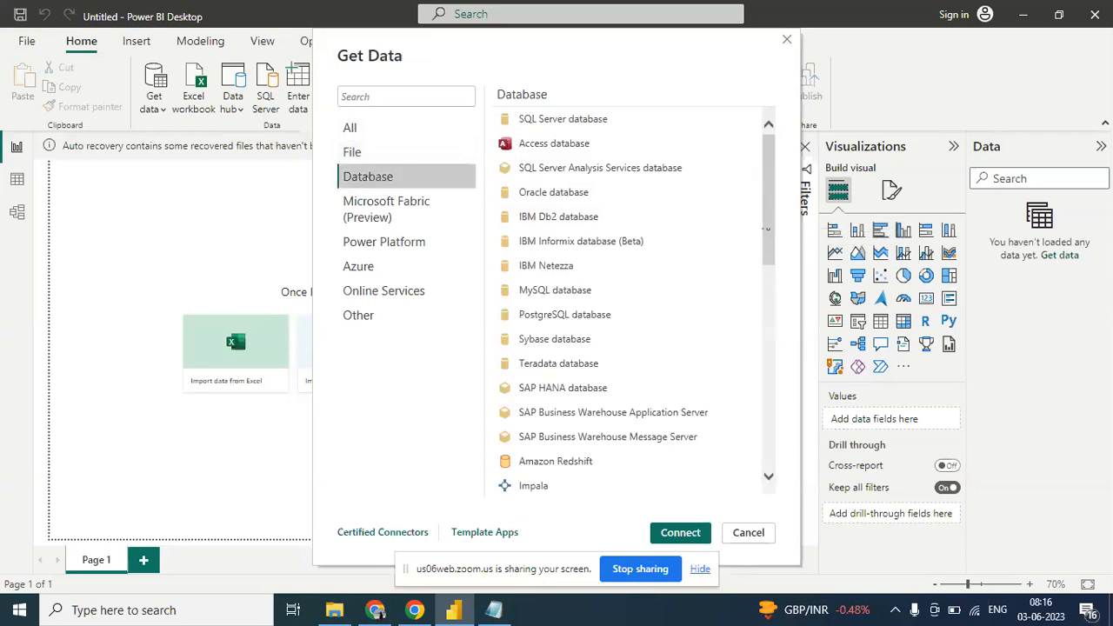
pyautogui.scroll(-1, 767, 229)
pyautogui.moveTo(767, 230); pyautogui.dragTo(749, 146)
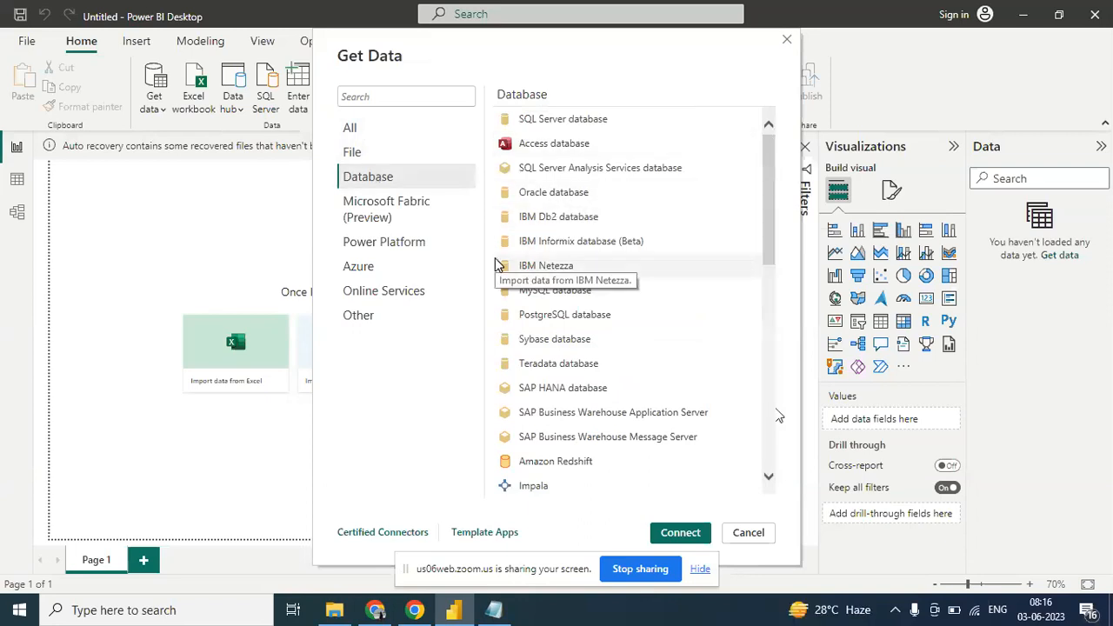
pyautogui.click(369, 275)
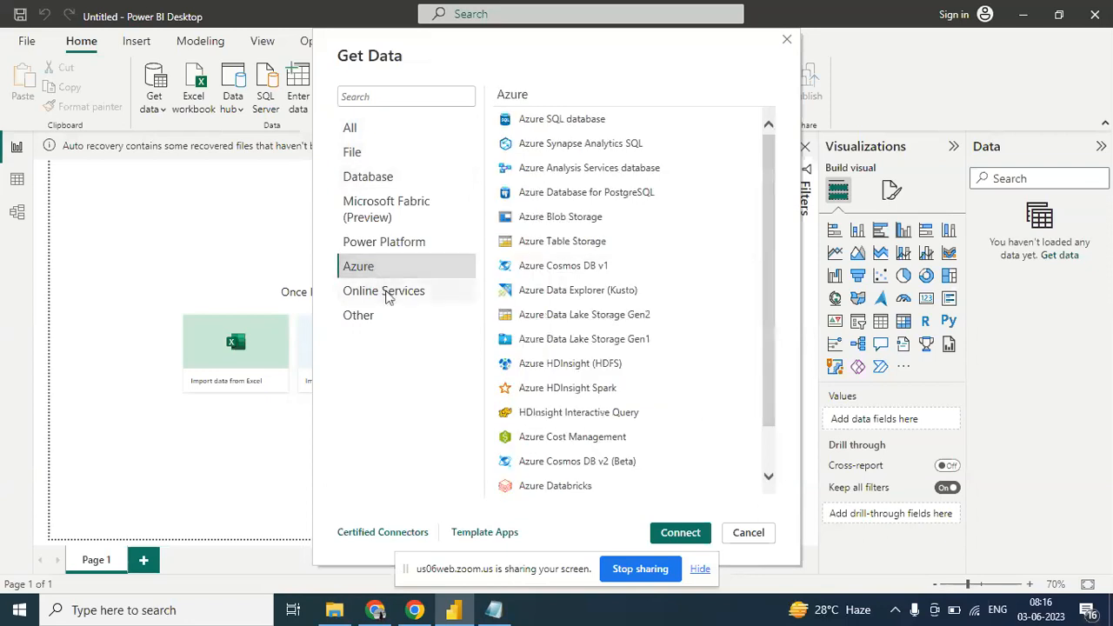
pyautogui.click(389, 294)
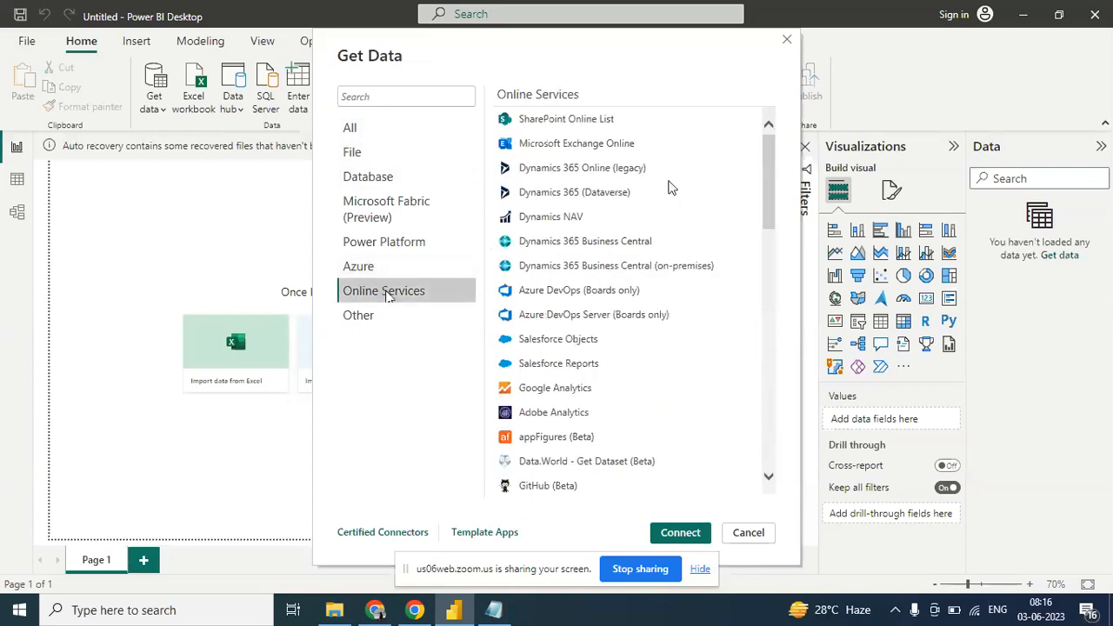
# - Start a Text/CSV import from the File category of data sources
pyautogui.click(353, 159)
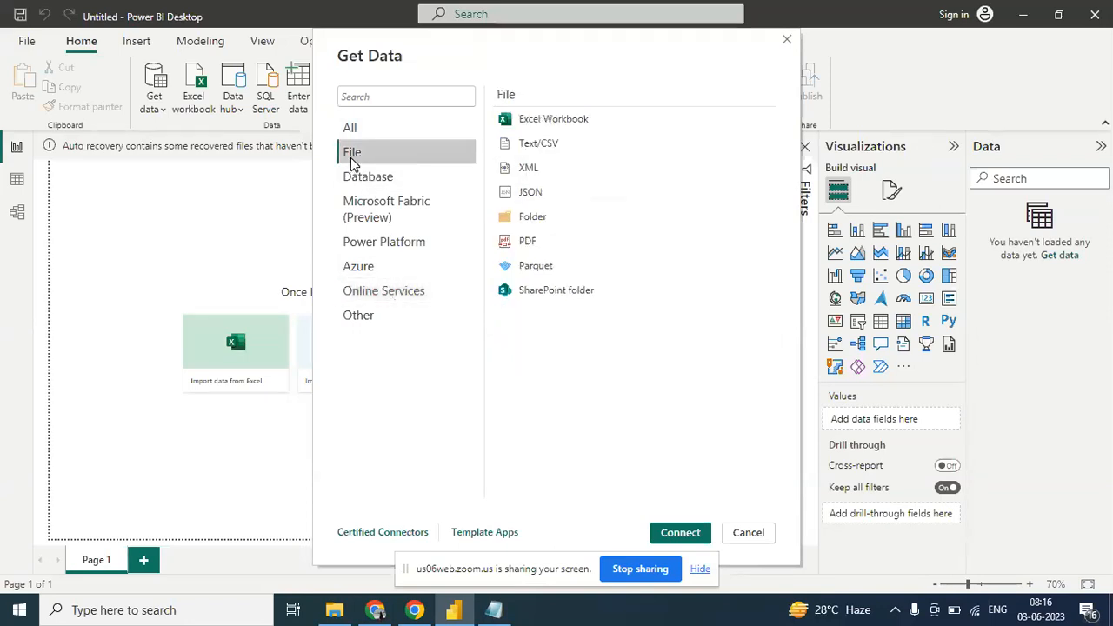
pyautogui.doubleClick(531, 145)
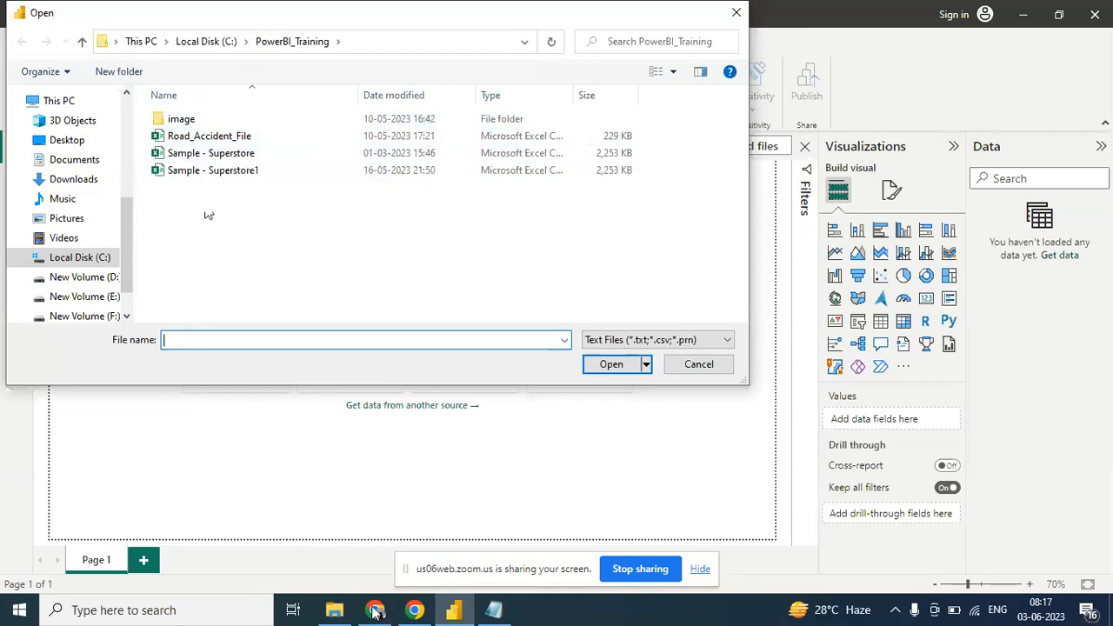
# - Switch to File Explorer, open Sample - Superstore from the PowerBI_Training folder on Local Disk (C:) in Excel, and dismiss the licence notices
pyautogui.moveTo(332, 614)
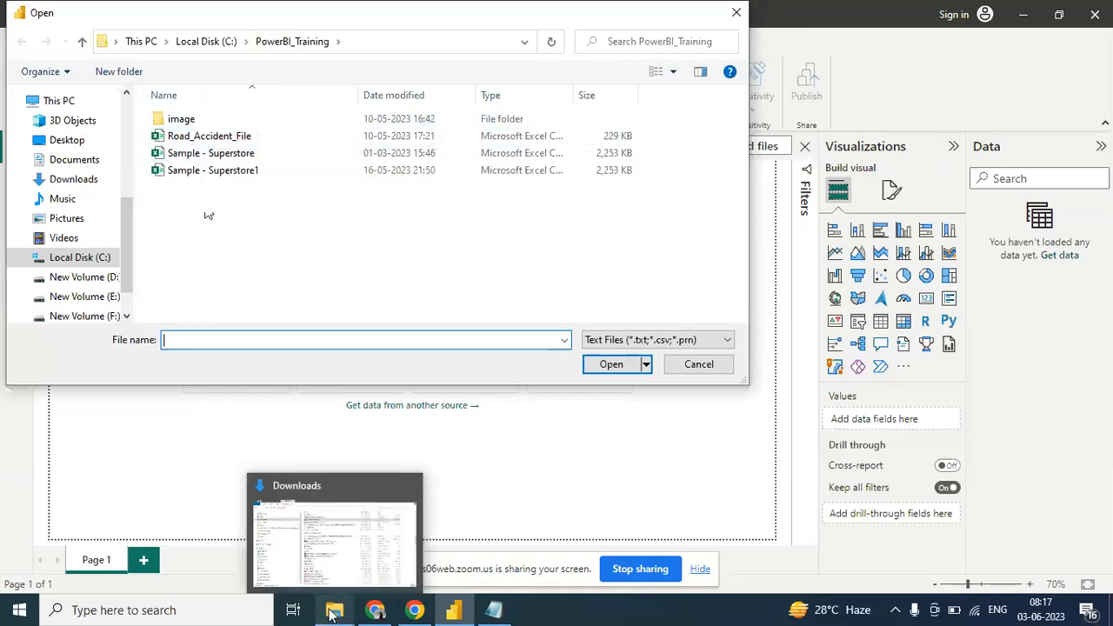
pyautogui.click(334, 548)
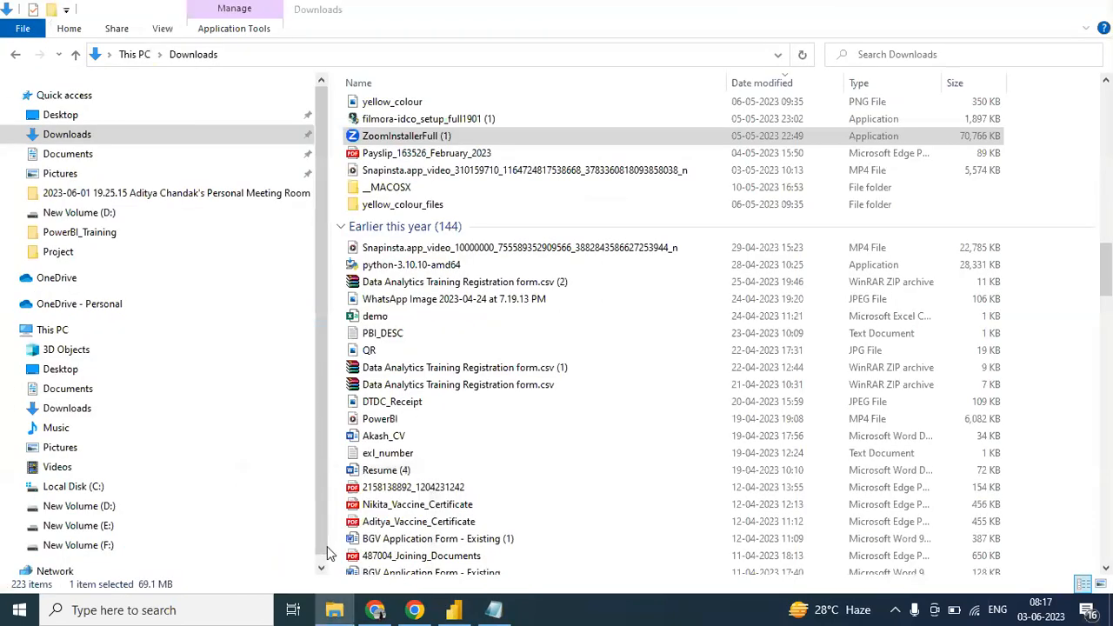
pyautogui.click(94, 492)
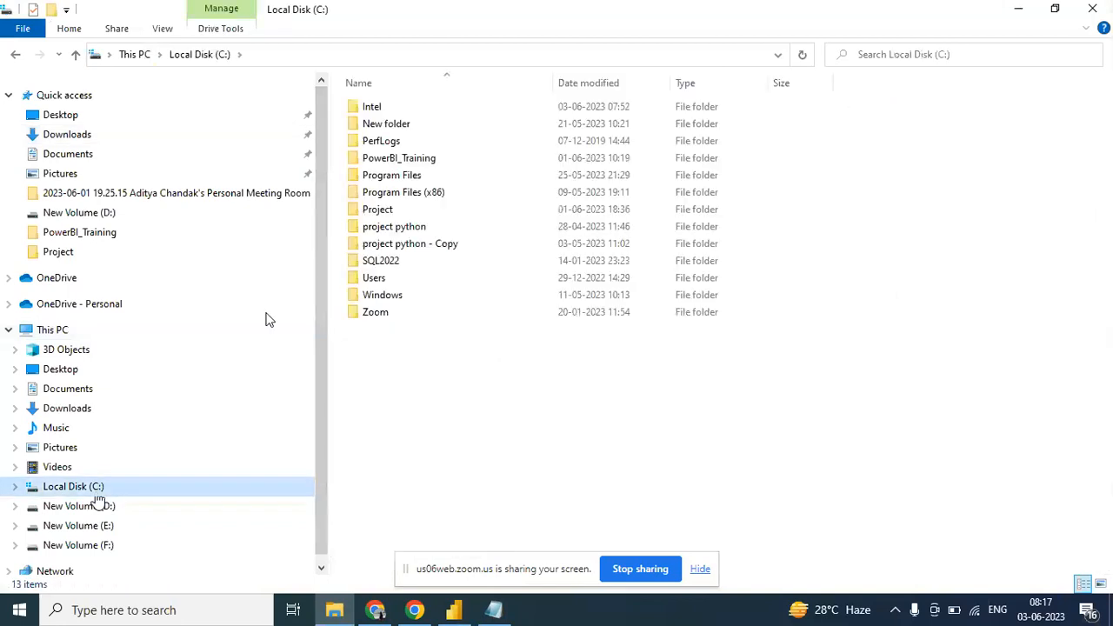
pyautogui.doubleClick(416, 161)
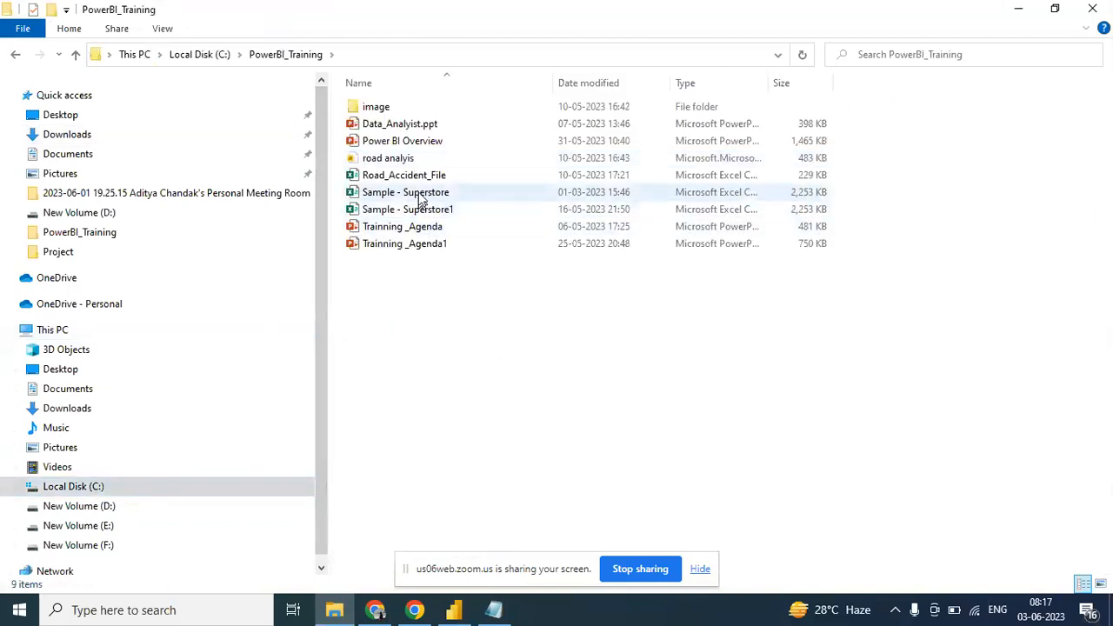
pyautogui.doubleClick(421, 193)
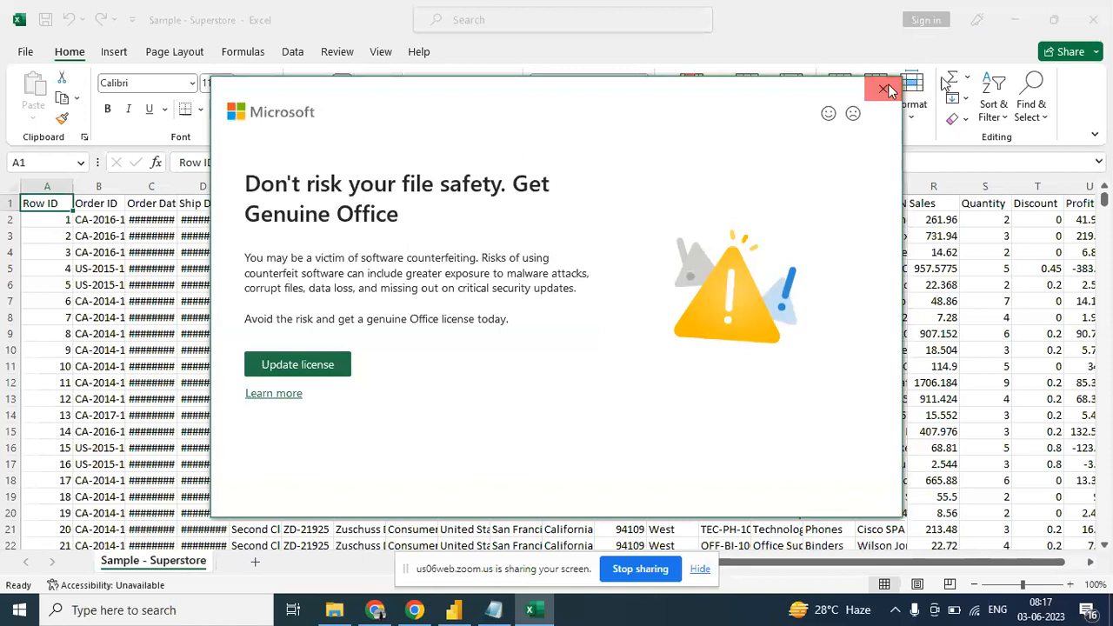
pyautogui.click(884, 90)
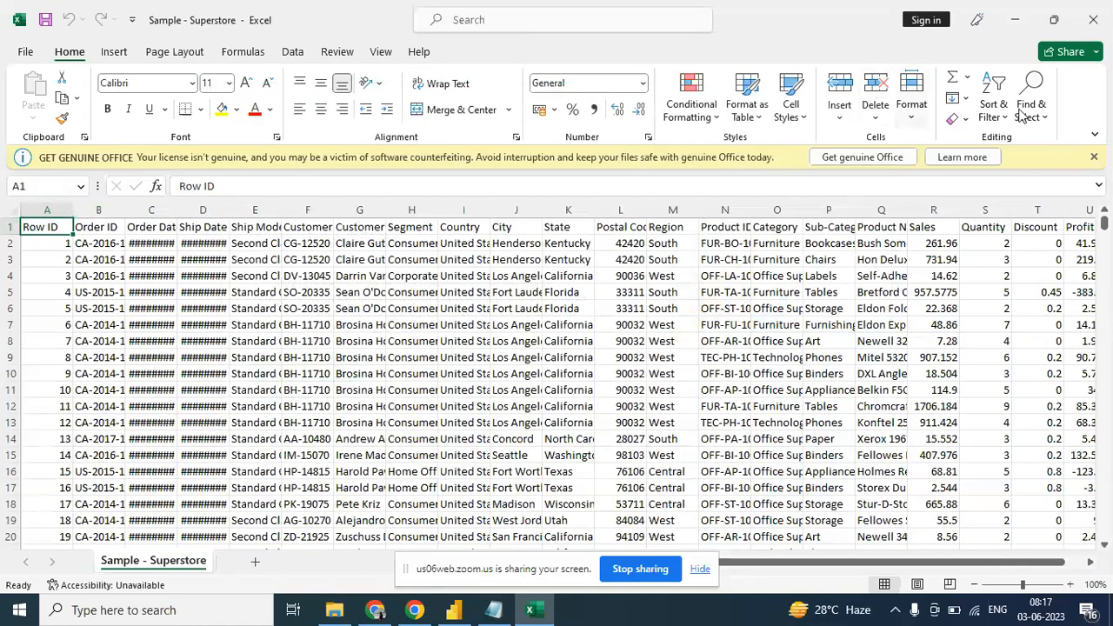
pyautogui.click(1094, 157)
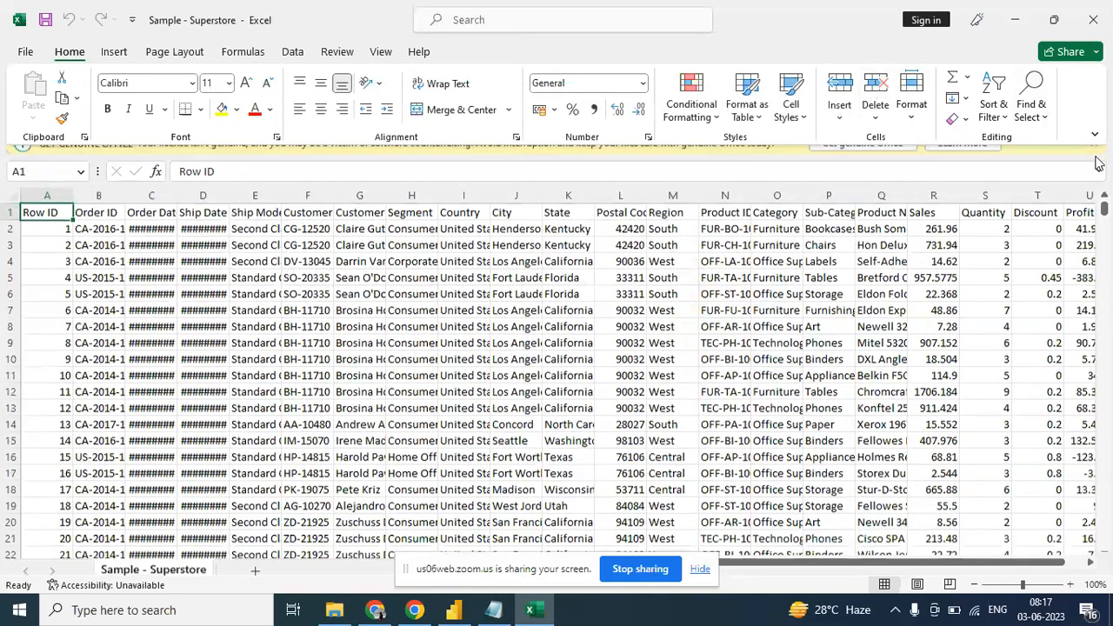
# - Autofit the width of all columns in the Sample - Superstore sheet
pyautogui.click(13, 183)
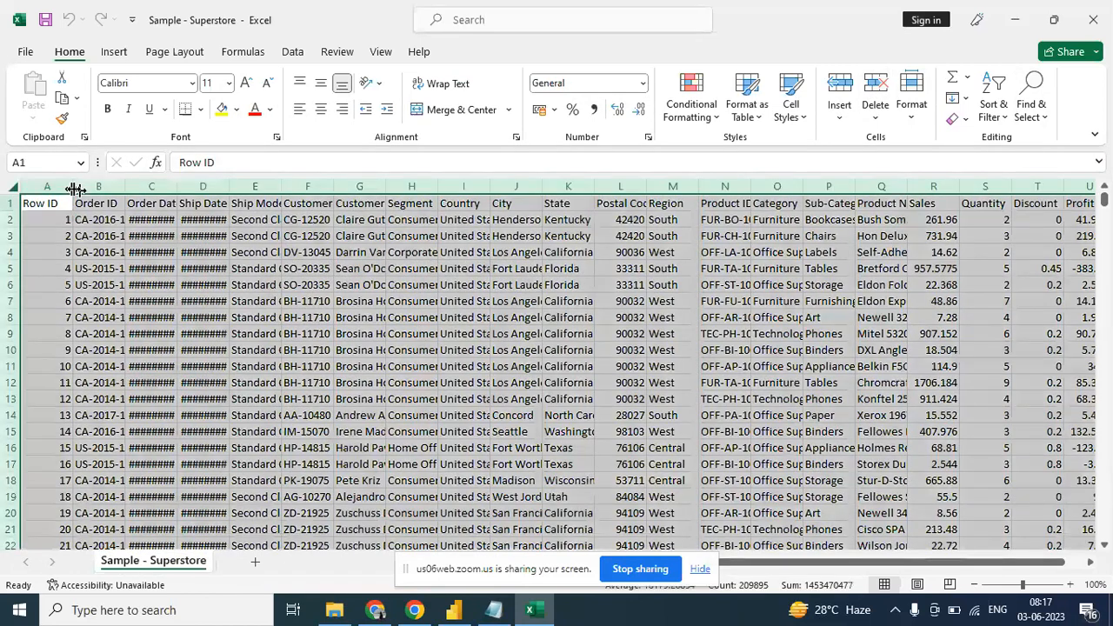
pyautogui.doubleClick(73, 186)
pyautogui.click(162, 254)
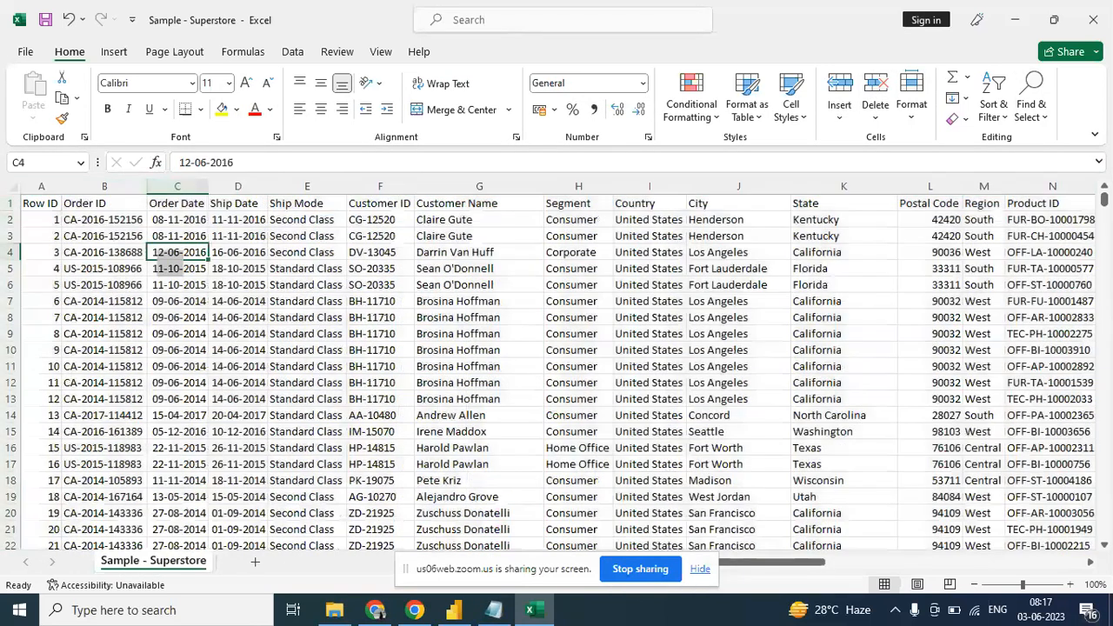
# - Look at the Row ID and Order ID columns, and widen the Order Date column
pyautogui.click(33, 203)
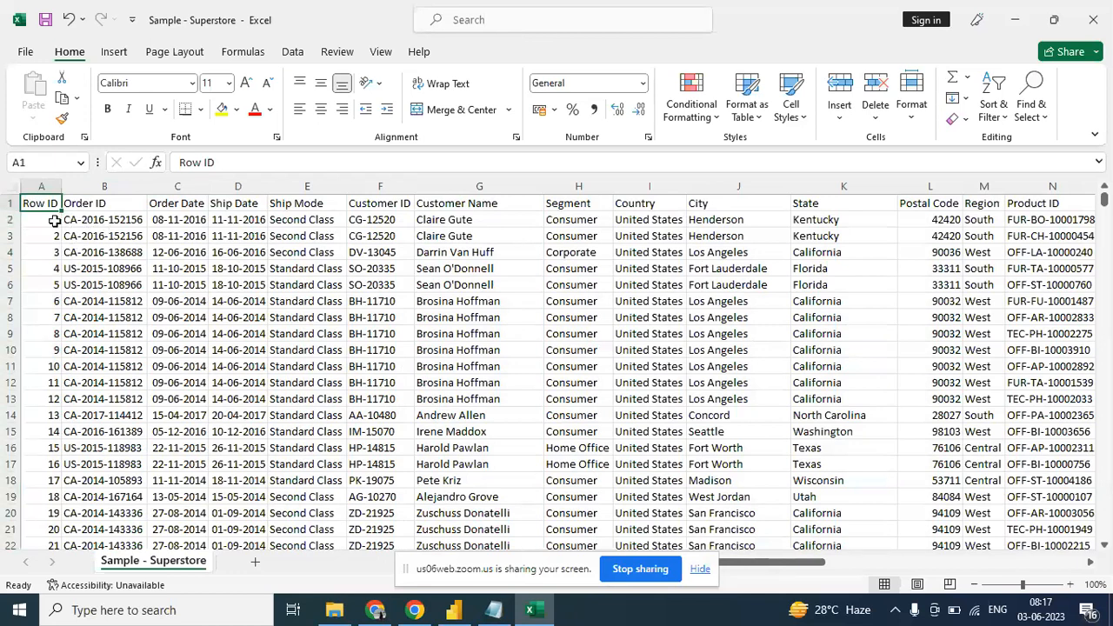
pyautogui.click(90, 221)
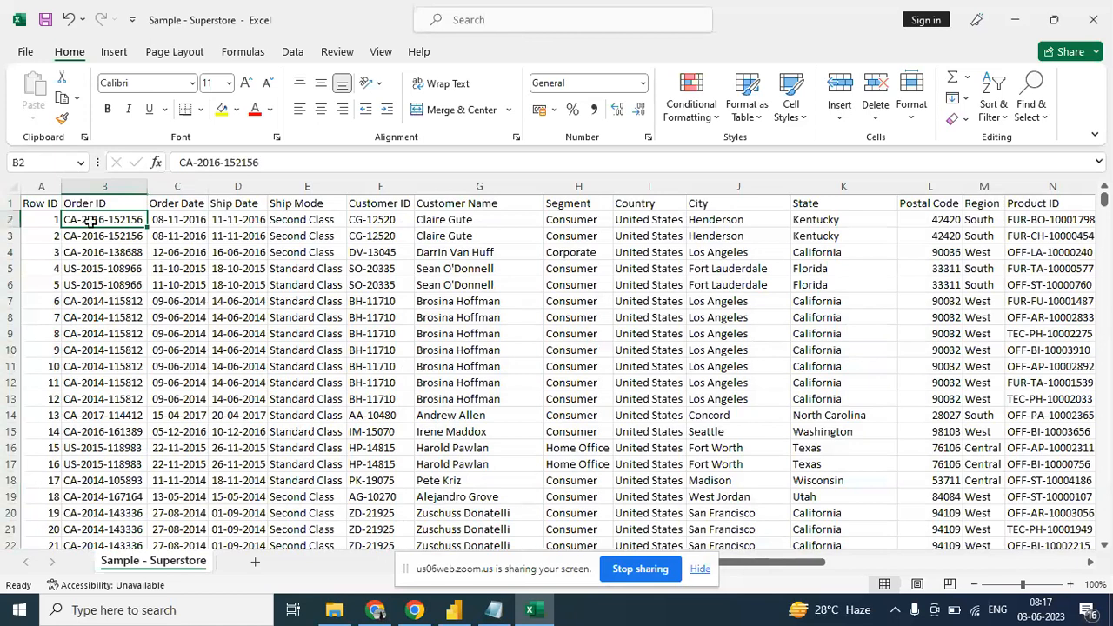
pyautogui.moveTo(208, 190); pyautogui.dragTo(239, 190)
pyautogui.click(209, 224)
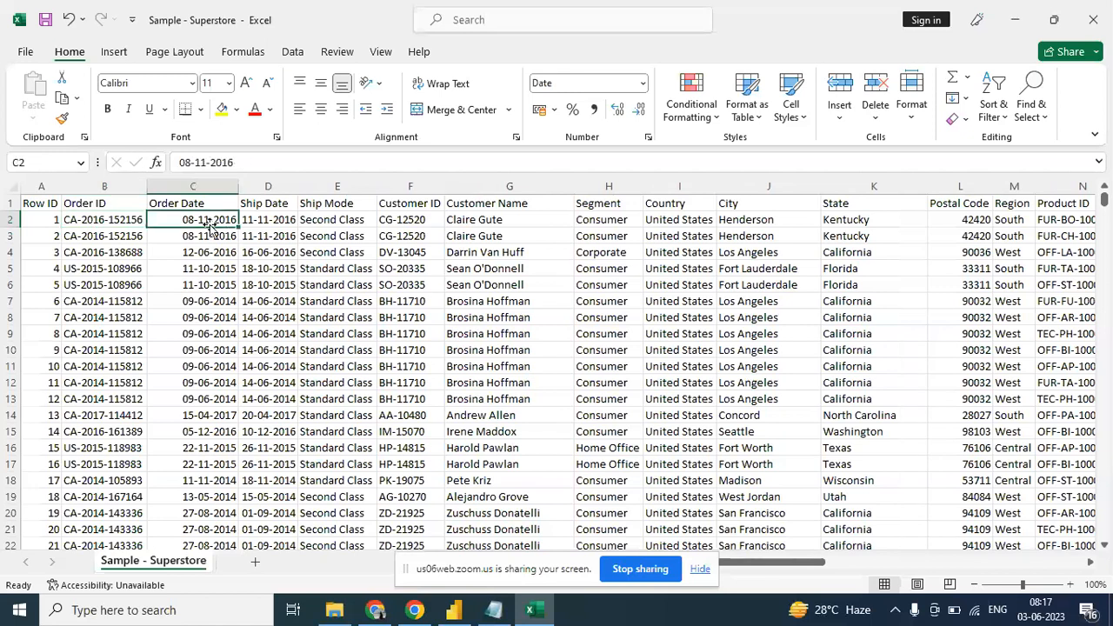
# - Examine the first record's fields from Ship Date across to Product ID
pyautogui.press('Right')
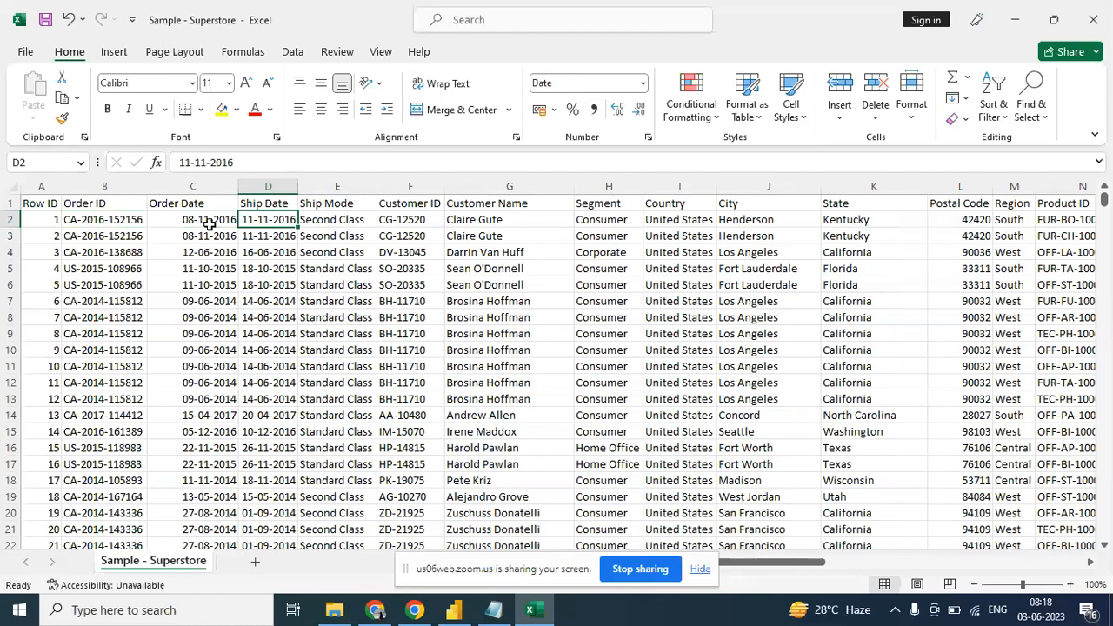
pyautogui.press('Right')
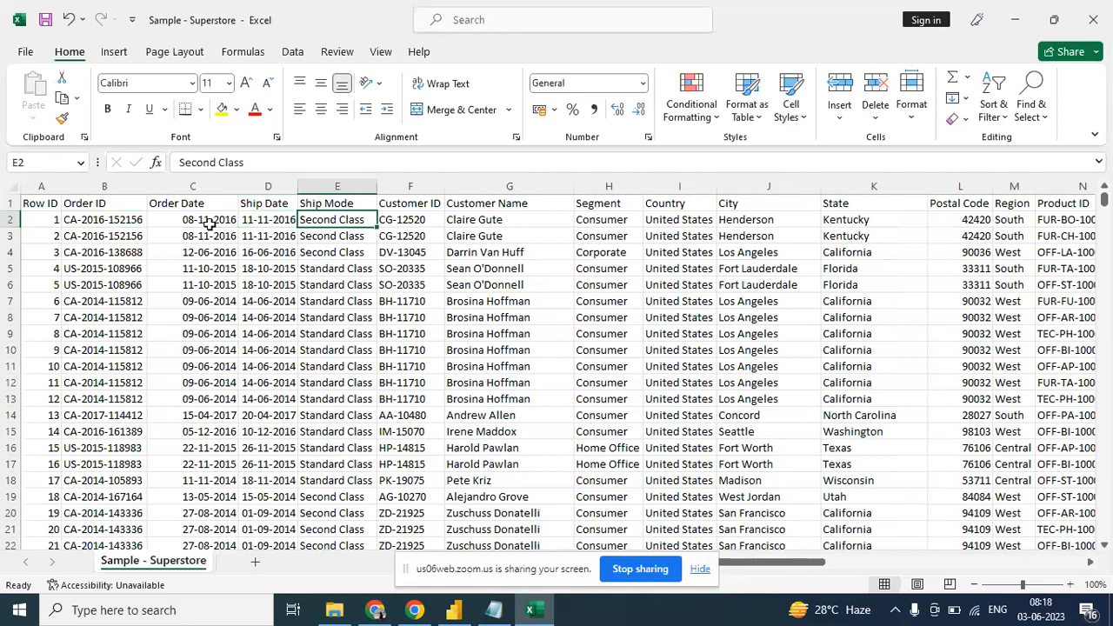
pyautogui.press('Right')
pyautogui.press('Right')
pyautogui.press('Right')
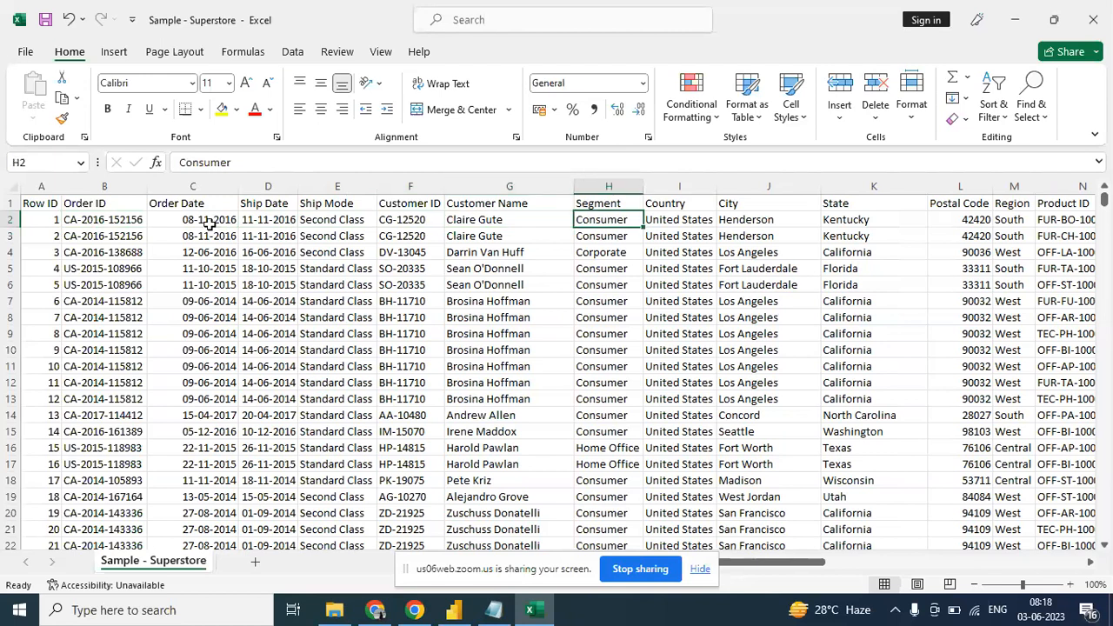
pyautogui.press('Right')
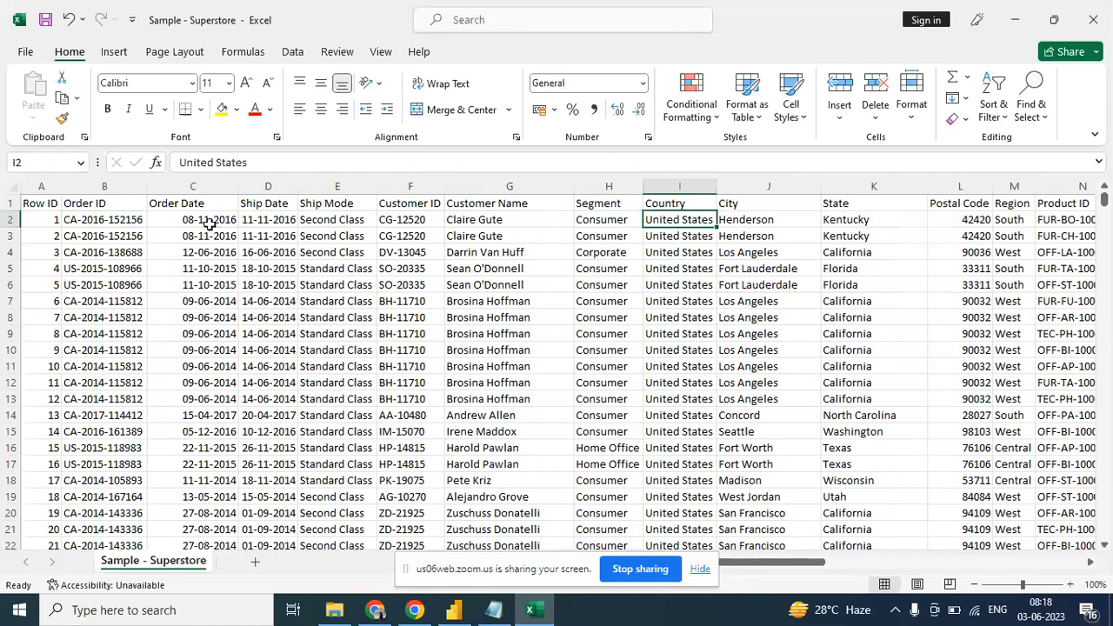
pyautogui.press('Left')
pyautogui.press('Left')
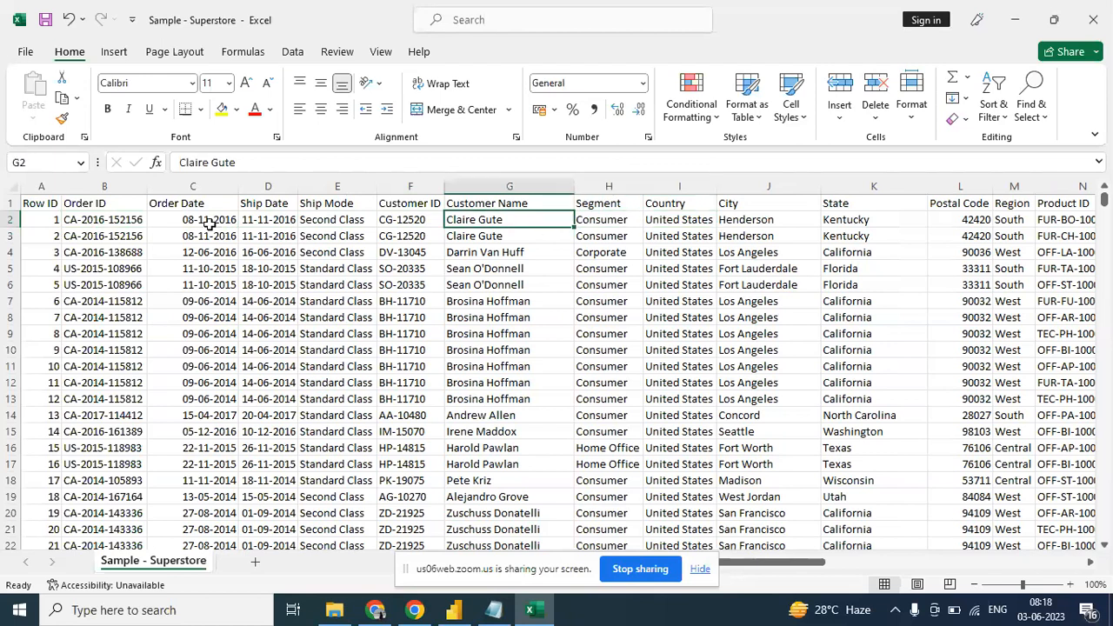
pyautogui.press('Right')
pyautogui.press('Right')
pyautogui.press('Right')
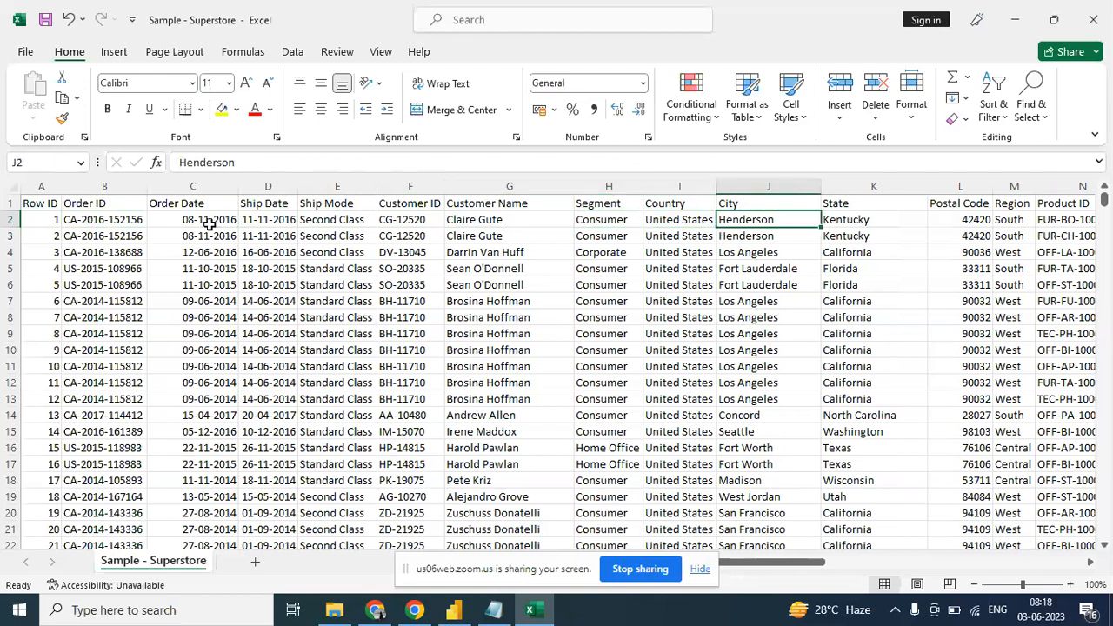
pyautogui.press('Right')
pyautogui.press('Right')
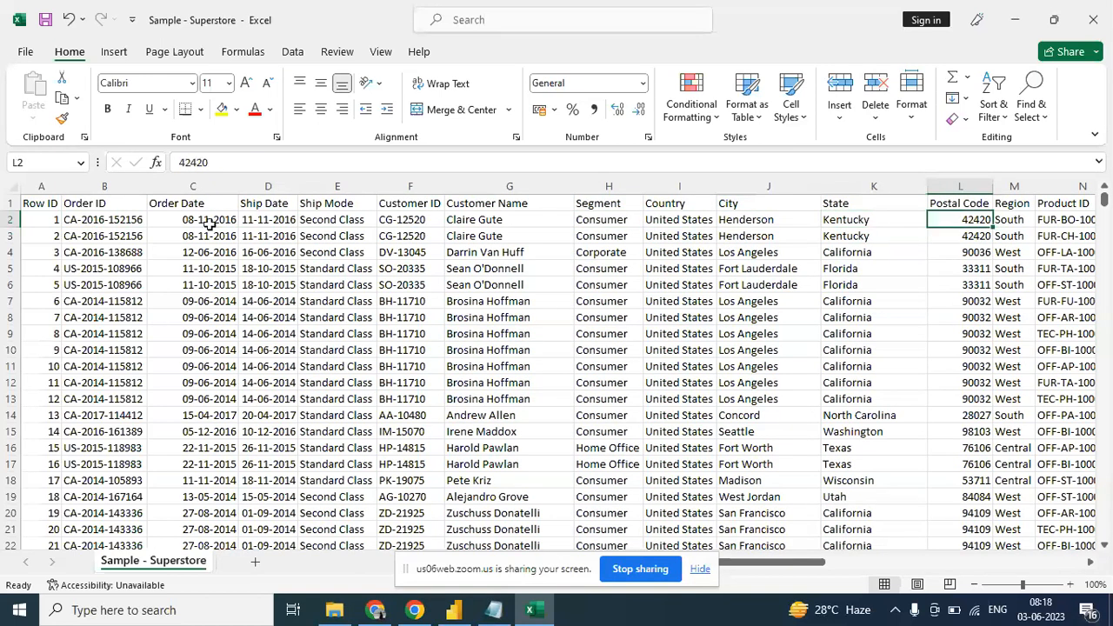
pyautogui.press('Right')
pyautogui.press('Right')
pyautogui.press('Right')
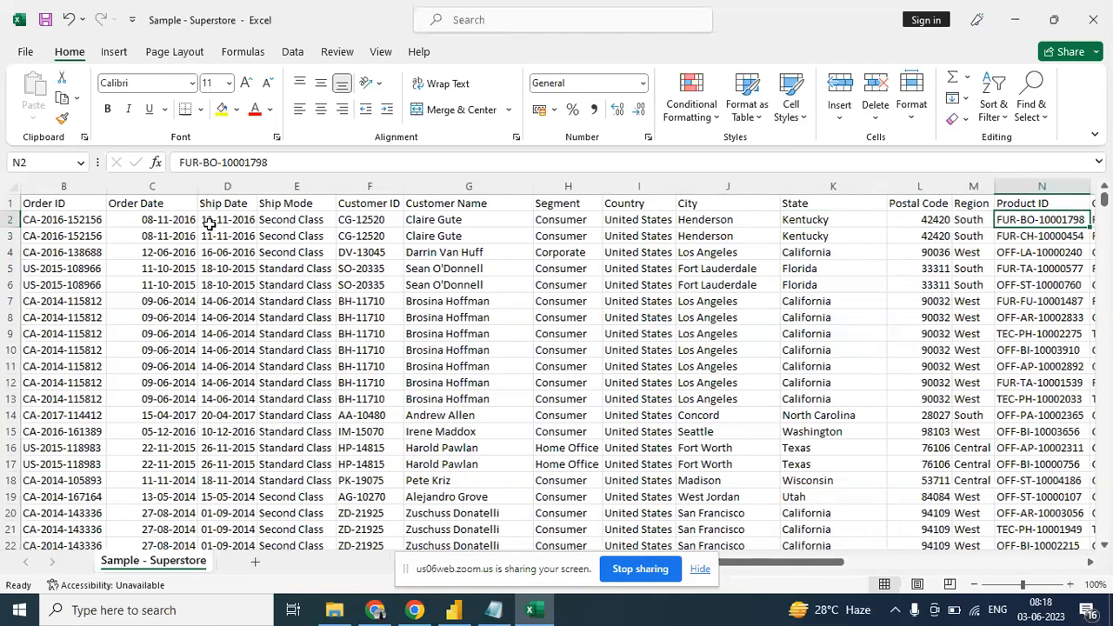
# - Examine the first record's category, product name, sales, quantity, discount and profit fields, and revisit the preceding columns
pyautogui.press('Right')
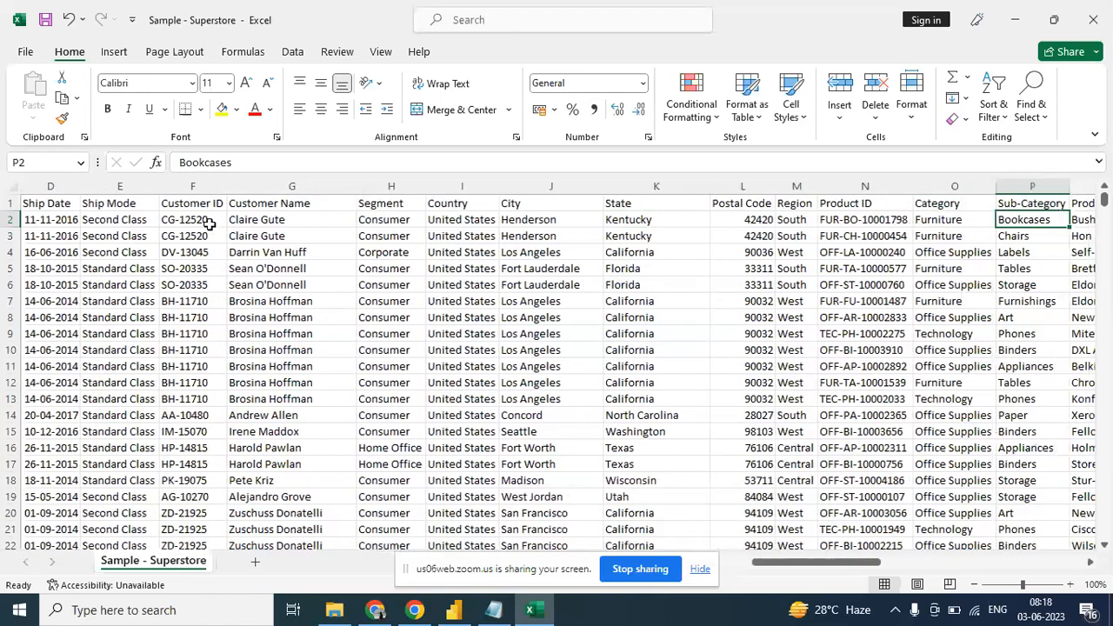
pyautogui.press('Right')
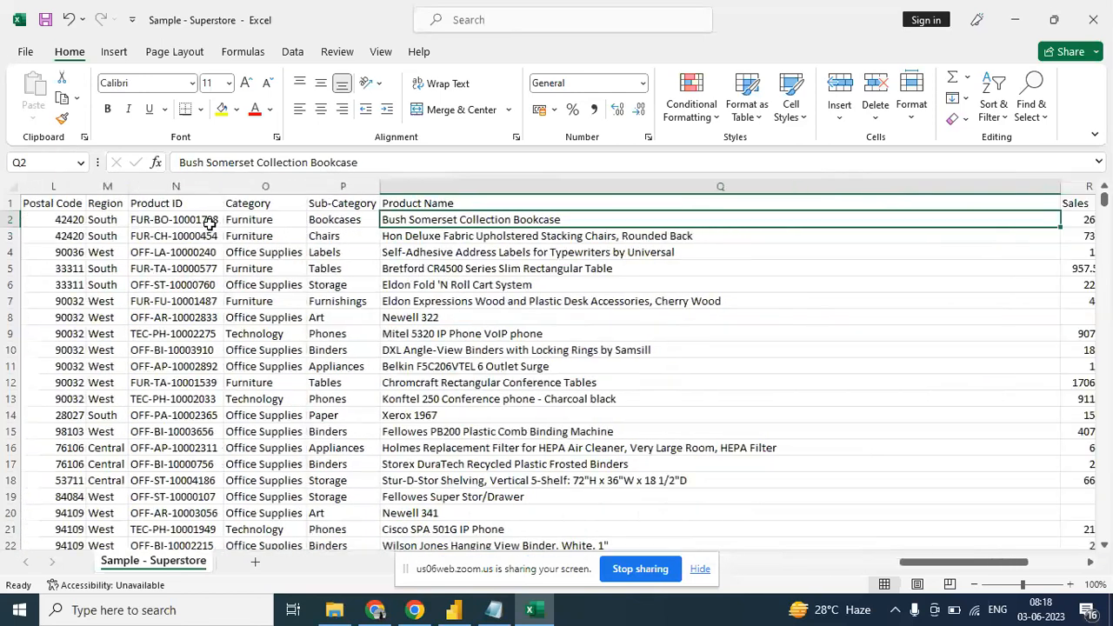
pyautogui.press('Right')
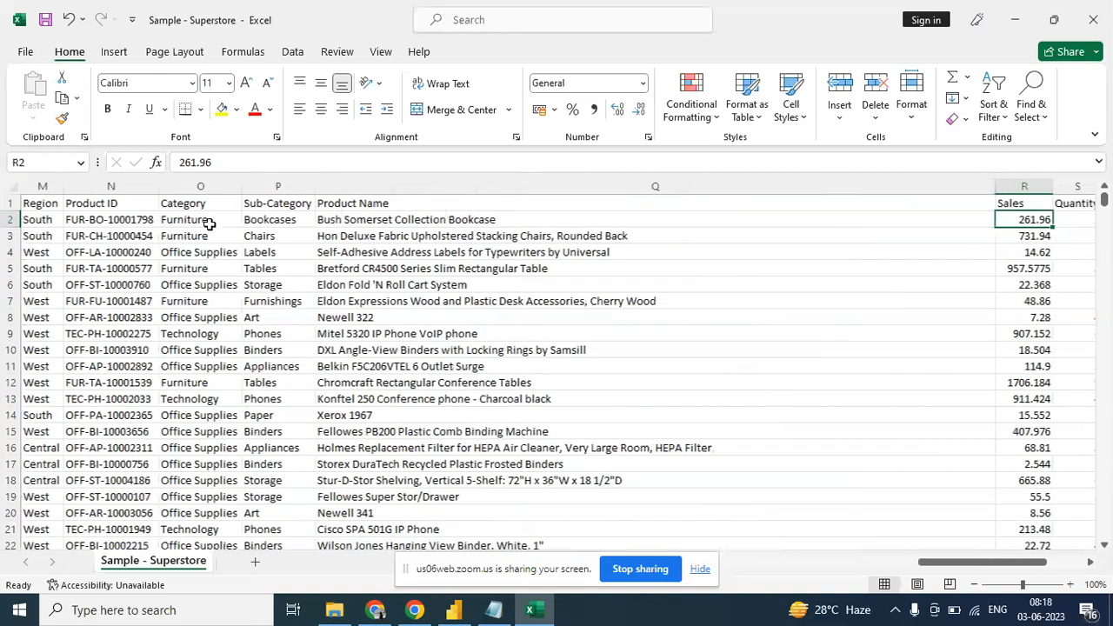
pyautogui.press('Right')
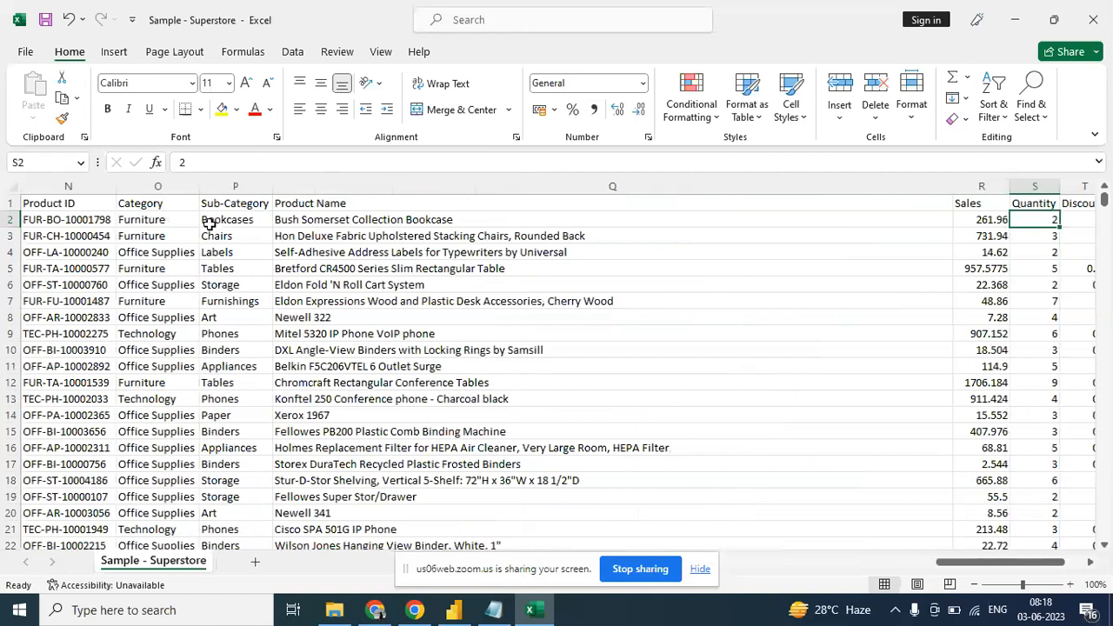
pyautogui.press('Right')
pyautogui.press('Right')
pyautogui.press('Right')
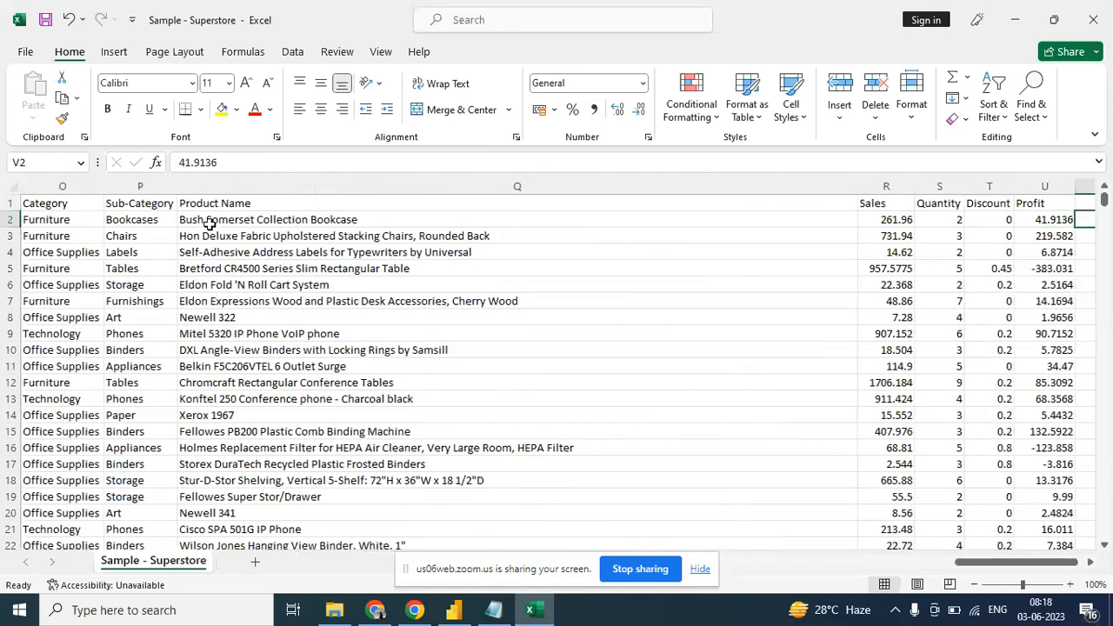
pyautogui.press('Left')
pyautogui.press('Left')
pyautogui.press('Left')
pyautogui.press('Left')
pyautogui.press('Left')
pyautogui.press('Left')
pyautogui.press('Left')
pyautogui.press('Left')
pyautogui.press('Left')
pyautogui.press('Left')
pyautogui.press('Left')
pyautogui.press('Left')
pyautogui.press('Left')
pyautogui.press('Left')
pyautogui.press('Left')
pyautogui.press('Left')
pyautogui.press('Left')
pyautogui.press('Left')
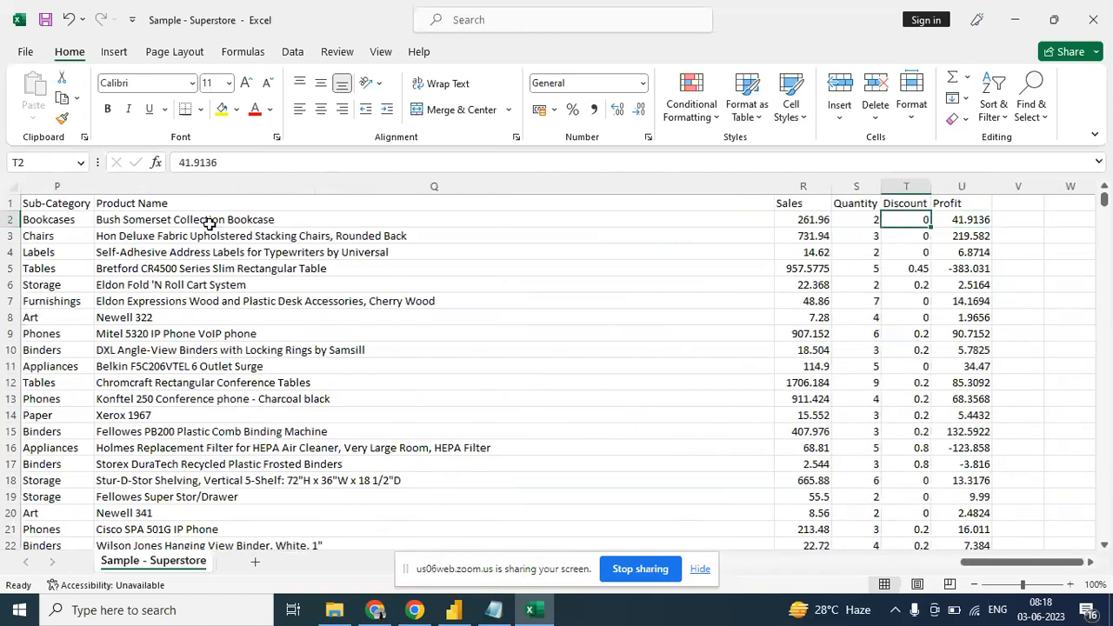
pyautogui.press('Left')
pyautogui.press('Left')
pyautogui.press('Left')
pyautogui.press('Right')
pyautogui.press('Right')
pyautogui.press('Right')
pyautogui.press('Right')
pyautogui.press('Right')
pyautogui.press('Right')
pyautogui.press('Right')
pyautogui.press('Right')
pyautogui.press('Right')
pyautogui.press('Right')
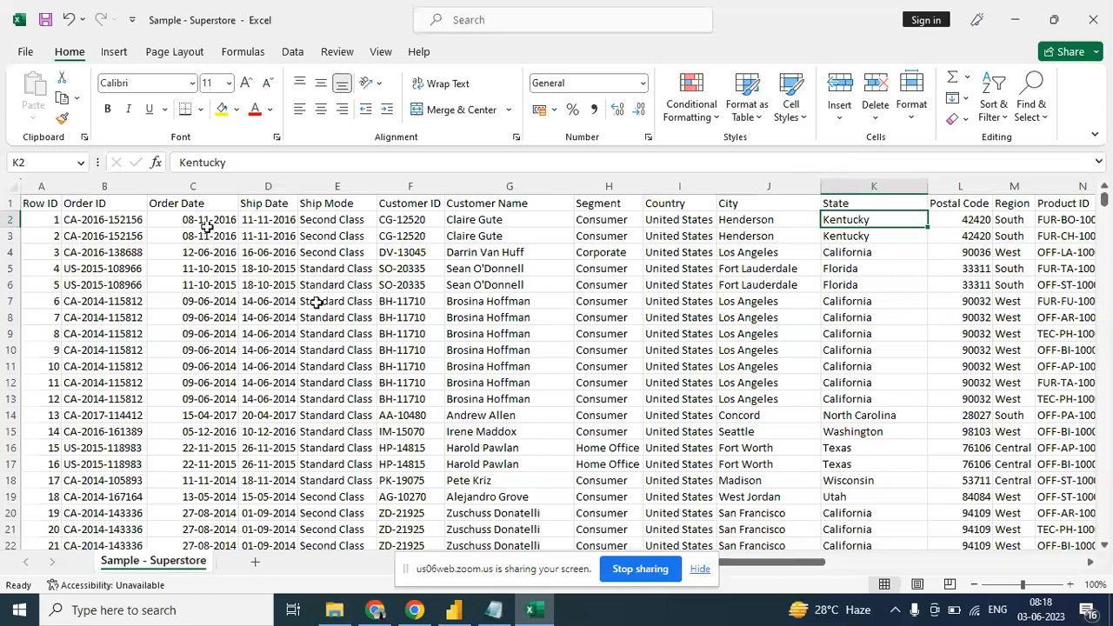
# - Look over the Customer Name and Order Date columns of the Superstore data
pyautogui.click(550, 315)
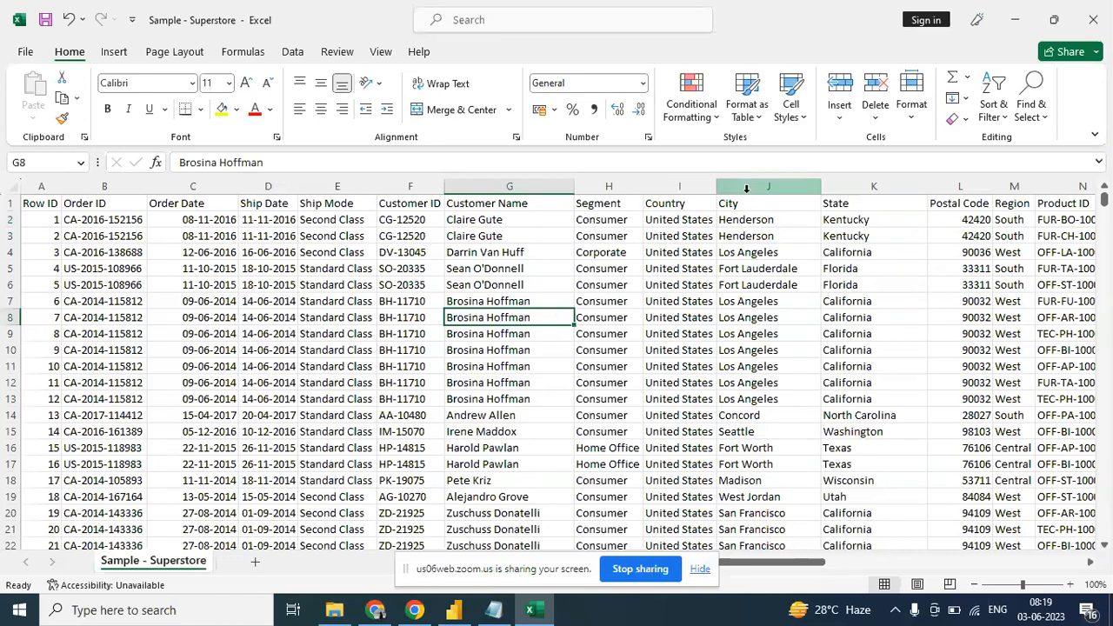
pyautogui.click(181, 183)
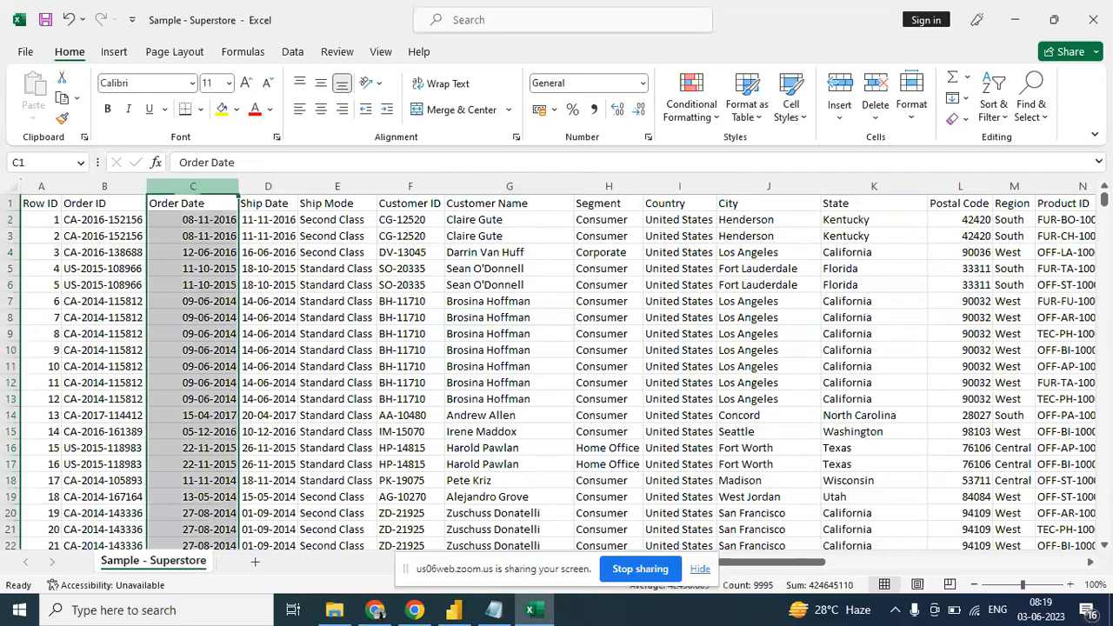
pyautogui.click(462, 203)
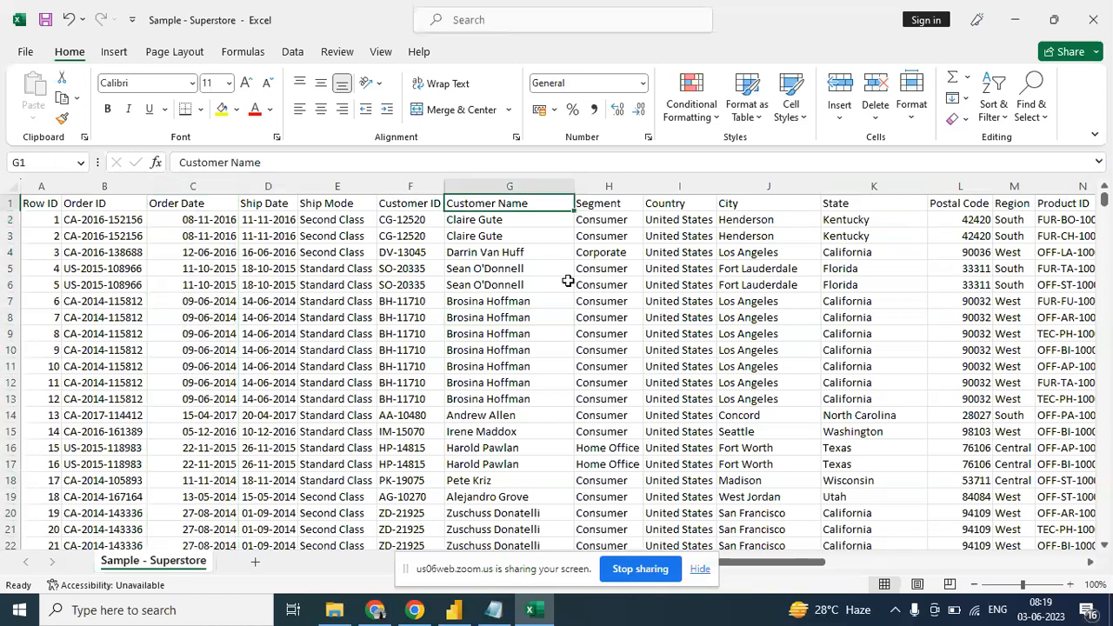
# - Examine the fields in row 7 from Postal Code across to Profit, and return to the Row ID column
pyautogui.click(940, 298)
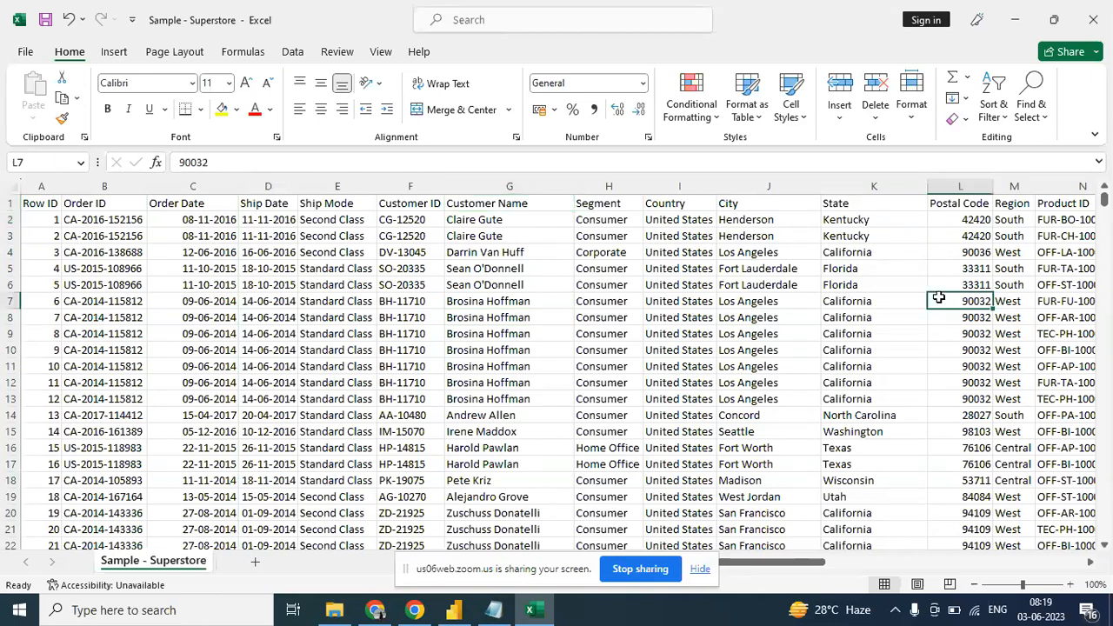
pyautogui.press('Right')
pyautogui.press('Right')
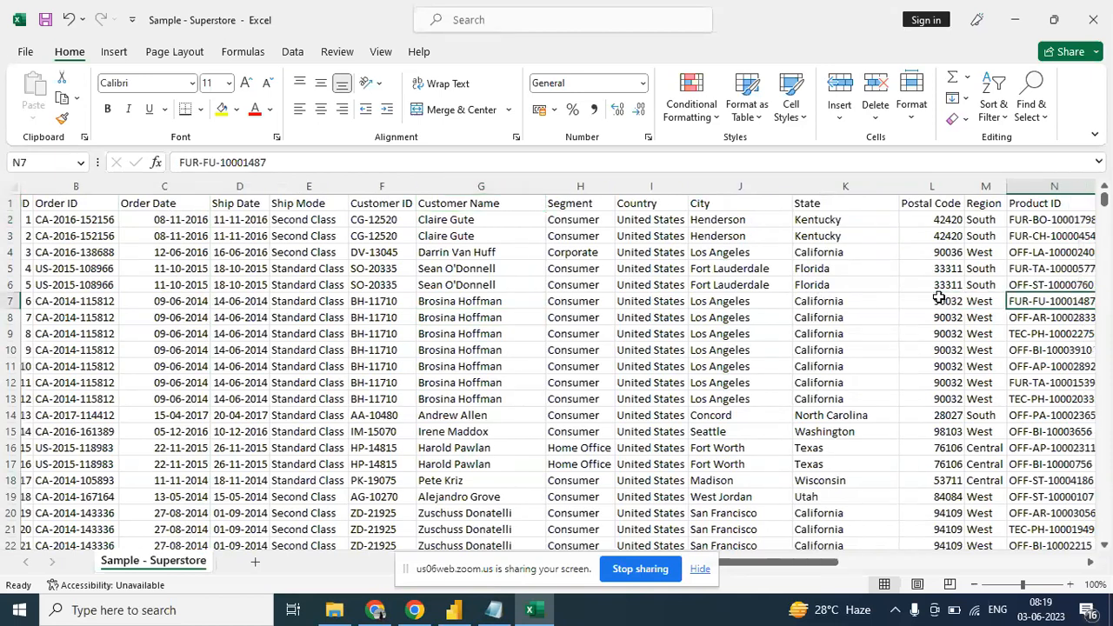
pyautogui.press('Right')
pyautogui.press('Right')
pyautogui.press('Right')
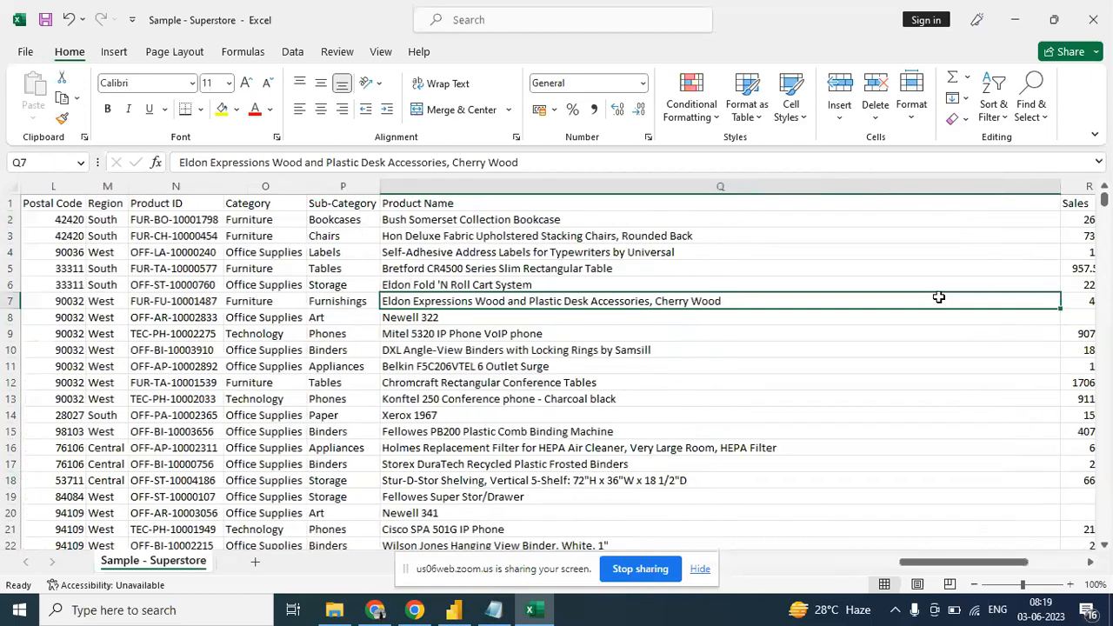
pyautogui.press('Right')
pyautogui.press('Right')
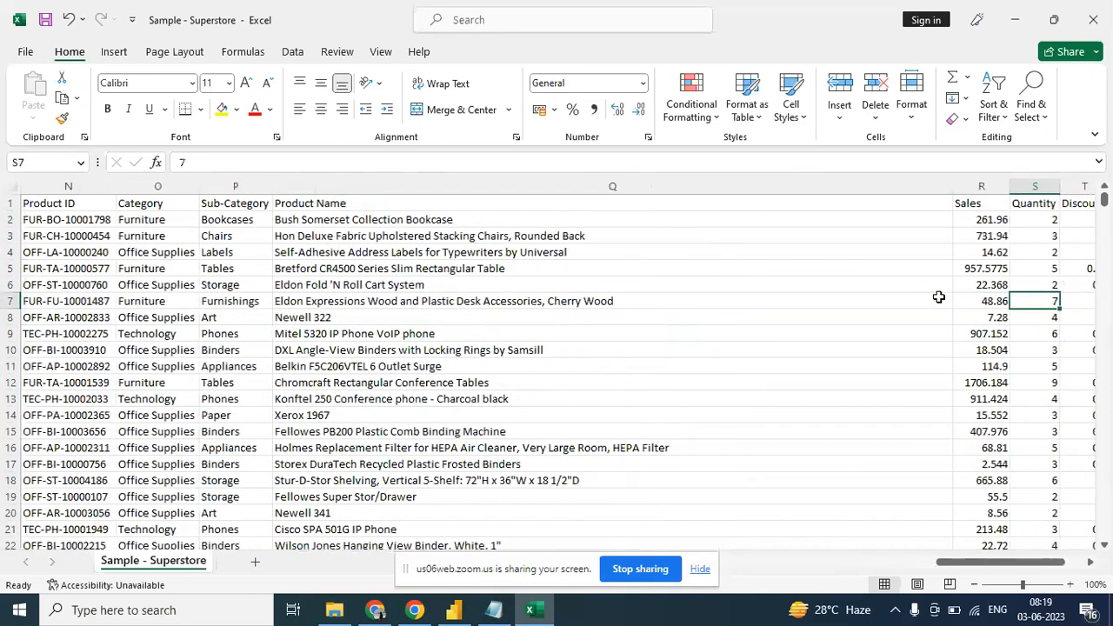
pyautogui.press('Right')
pyautogui.press('Right')
pyautogui.press('Right')
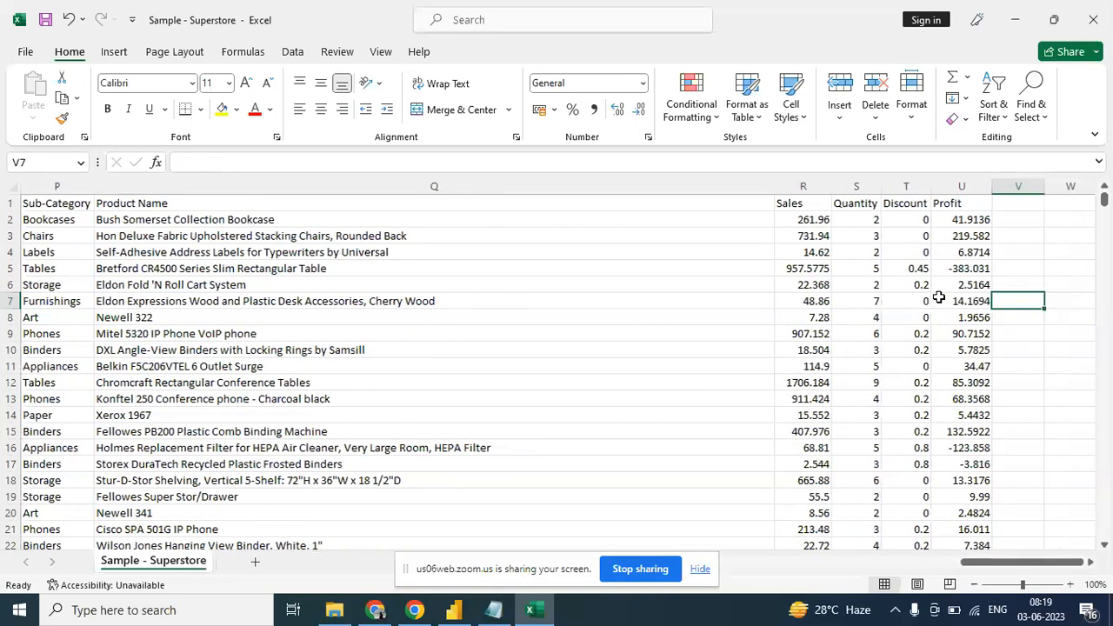
pyautogui.press('Left')
pyautogui.press('Left')
pyautogui.press('Left')
pyautogui.press('Left')
pyautogui.press('Left')
pyautogui.press('Left')
pyautogui.press('Left')
pyautogui.press('Left')
pyautogui.press('Left')
pyautogui.press('Left')
pyautogui.press('Left')
pyautogui.press('Left')
pyautogui.press('Left')
pyautogui.press('Left')
pyautogui.press('Left')
pyautogui.press('Left')
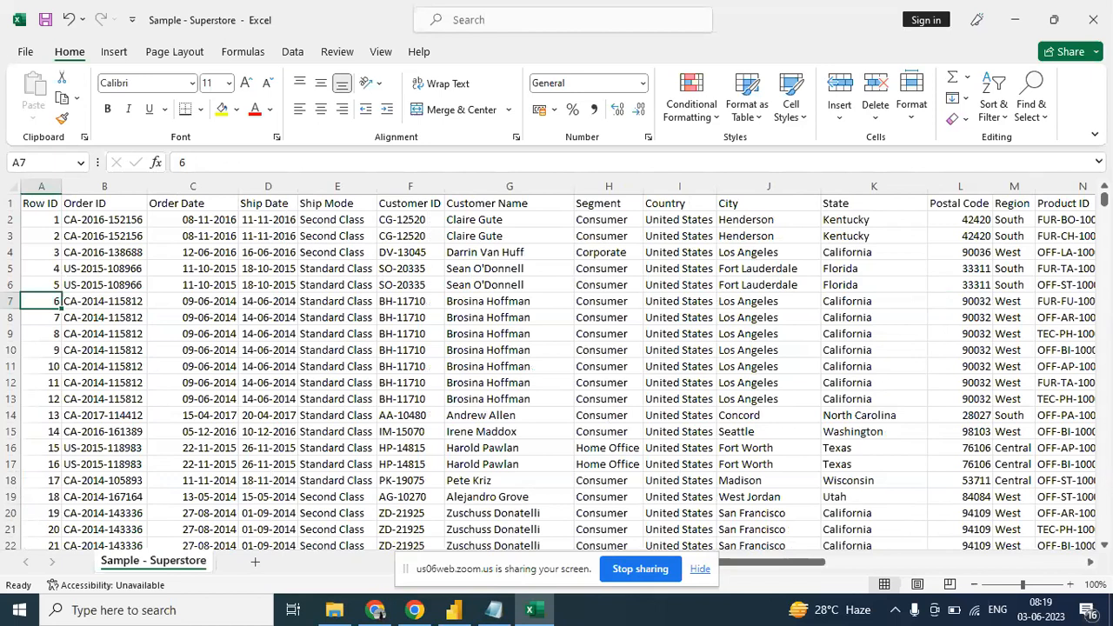
# - Open a new blank Notepad document and maximize its window
pyautogui.press('super+r')
pyautogui.press('Return')
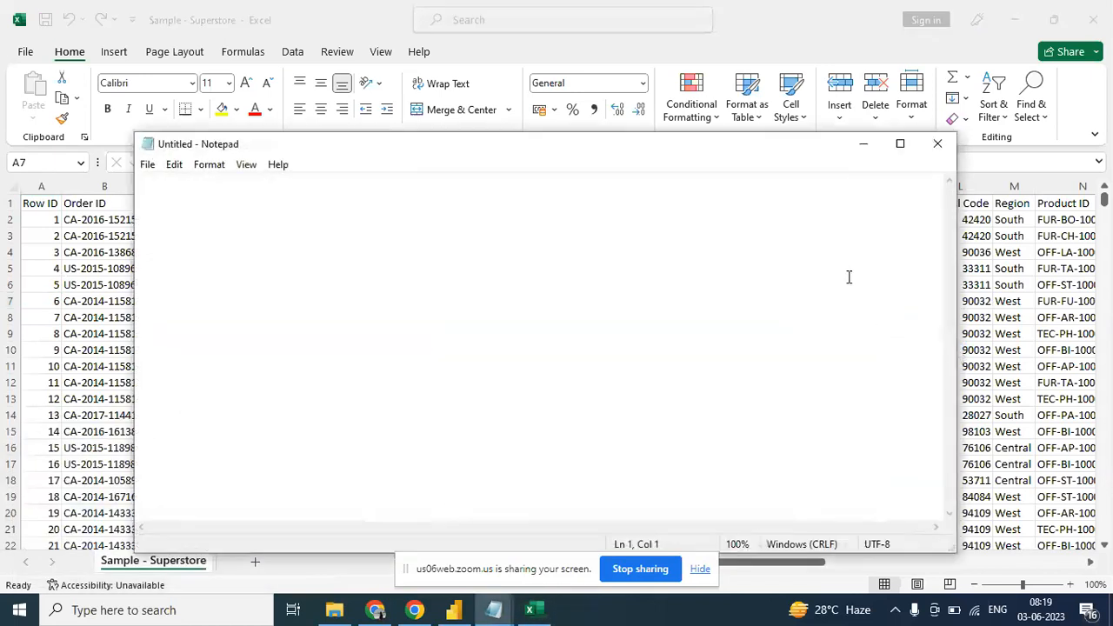
pyautogui.click(902, 145)
# - Write the heading "Data Cleaning/Transformation" on the third line of the note, followed by an empty line
pyautogui.press('Return')
pyautogui.press('Return')
pyautogui.write('Data')
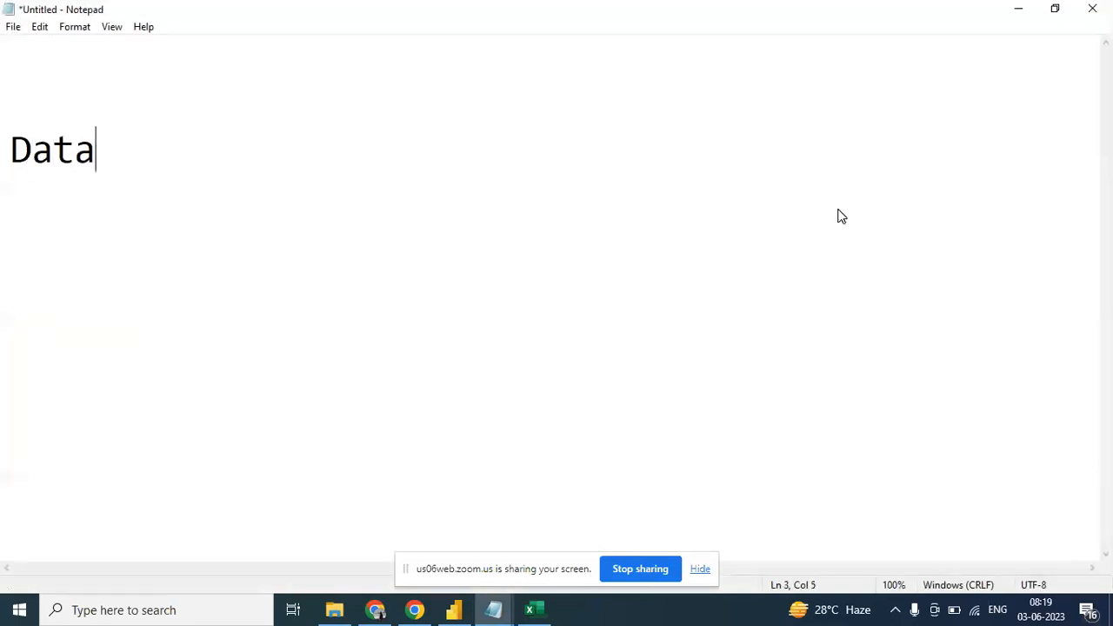
pyautogui.write(' Cleaning')
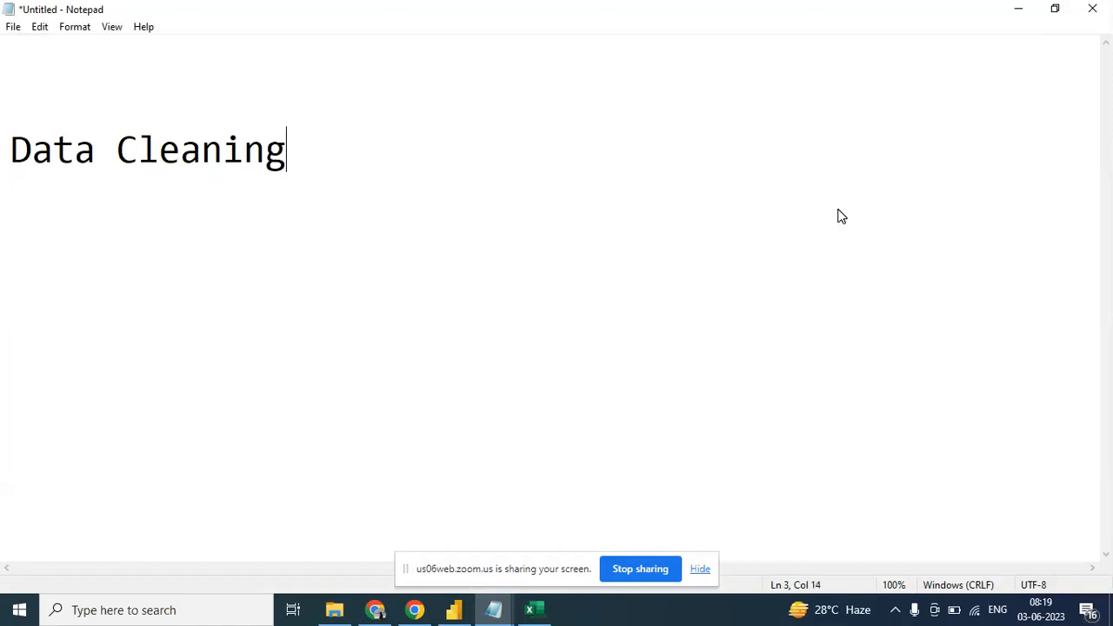
pyautogui.write('/Trans')
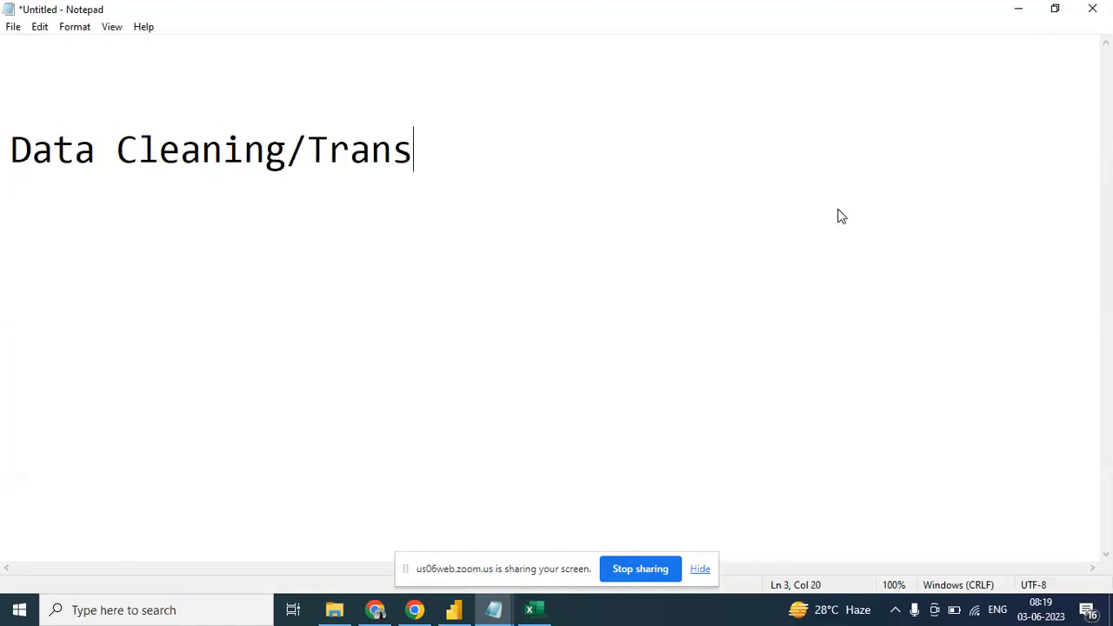
pyautogui.write('formation')
pyautogui.press('Return')
pyautogui.press('Return')
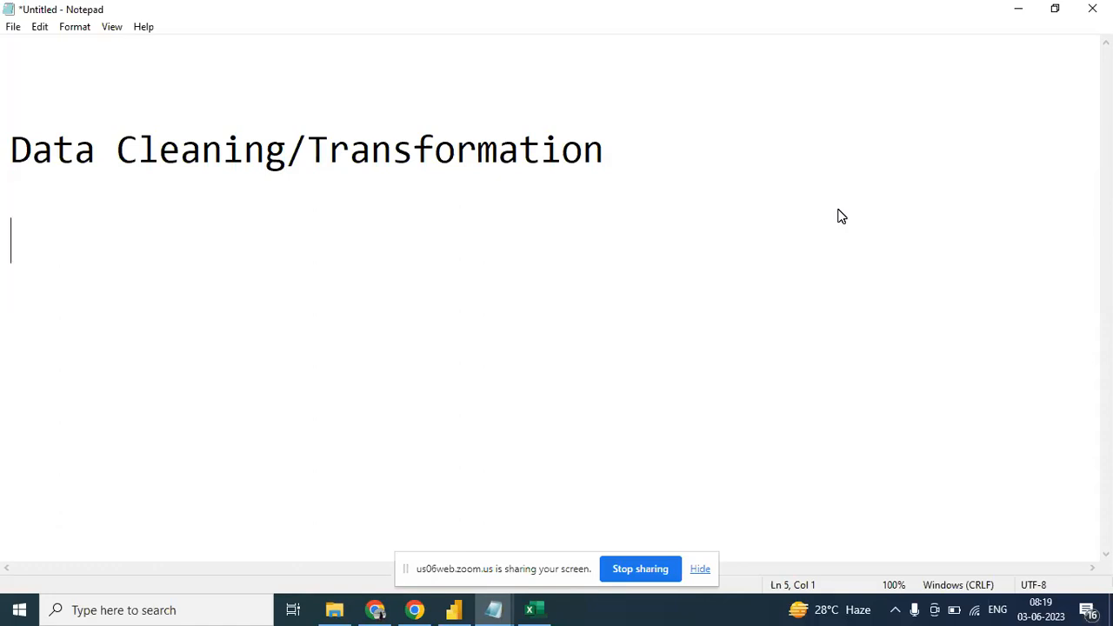
# - List "NUll" and "Blank Values" on separate lines under the heading, both aligned without a leading space
pyautogui.write('NUll')
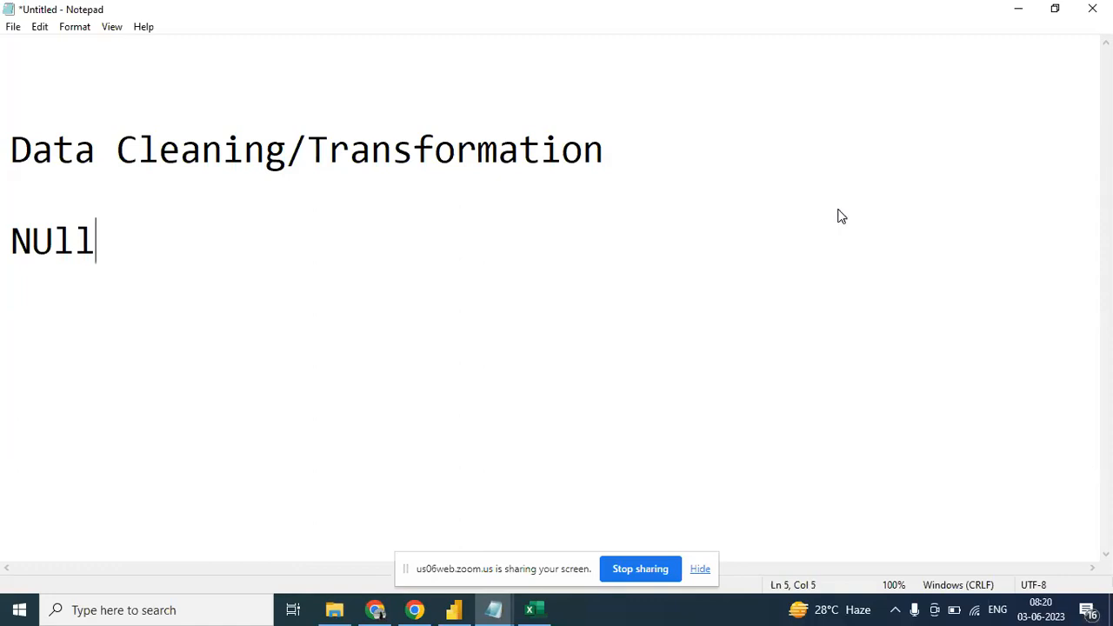
pyautogui.press('Return')
pyautogui.write('Blank B')
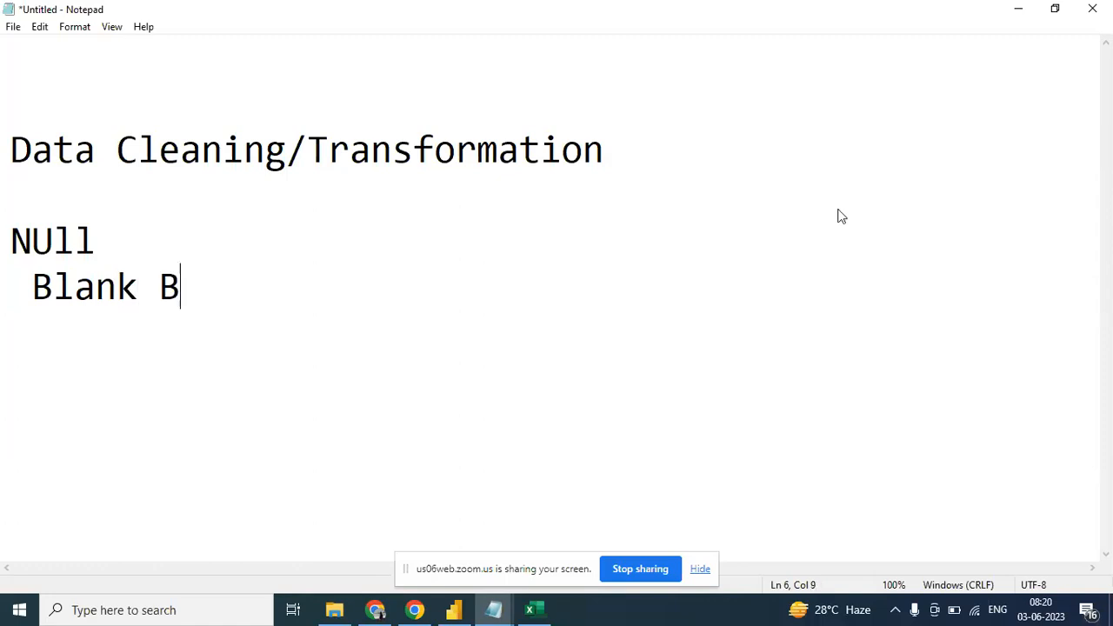
pyautogui.press('BackSpace')
pyautogui.write('Va')
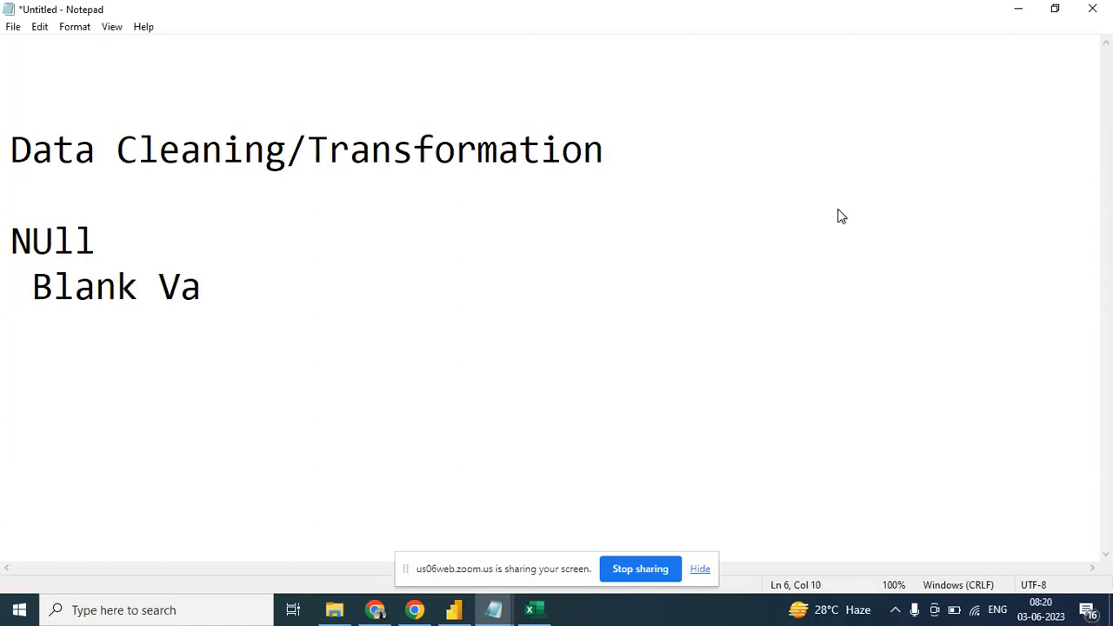
pyautogui.write('lues')
pyautogui.press('Return')
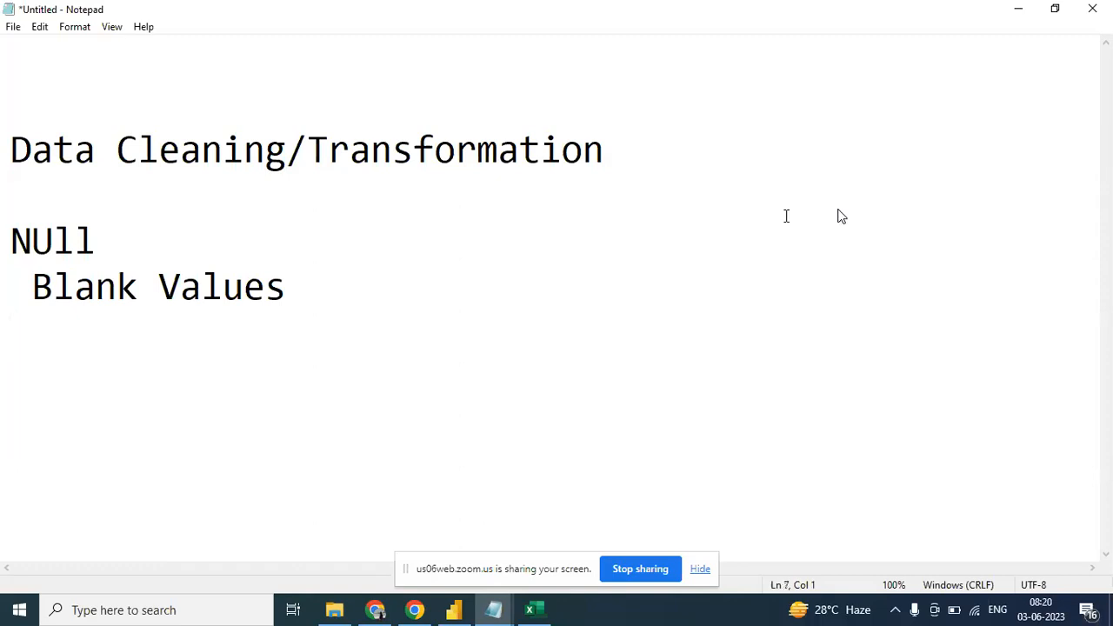
pyautogui.click(33, 293)
pyautogui.press('BackSpace')
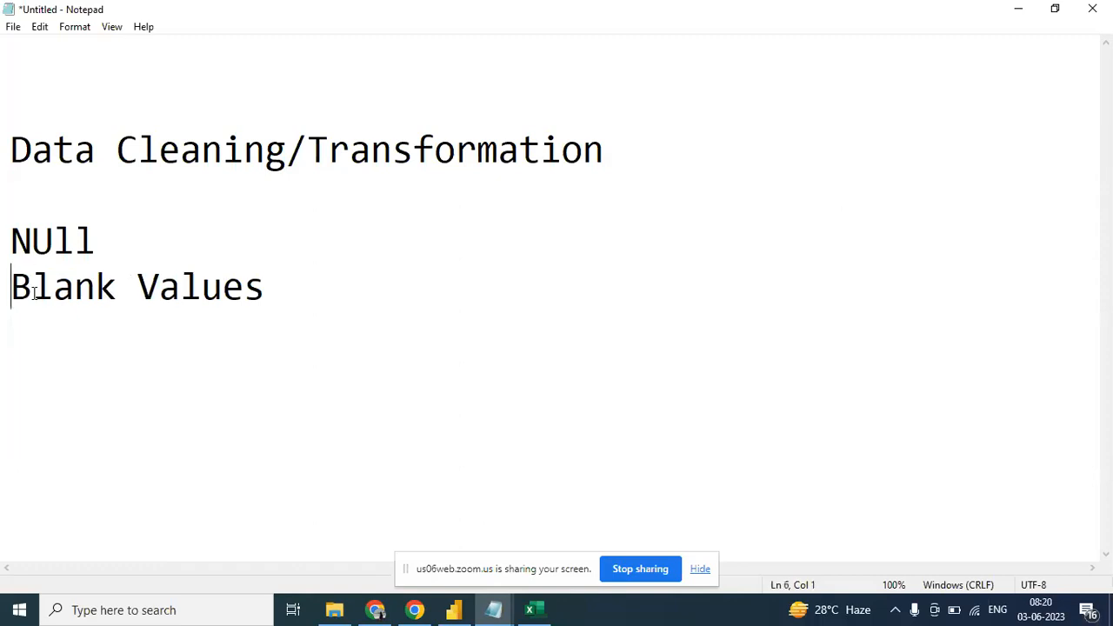
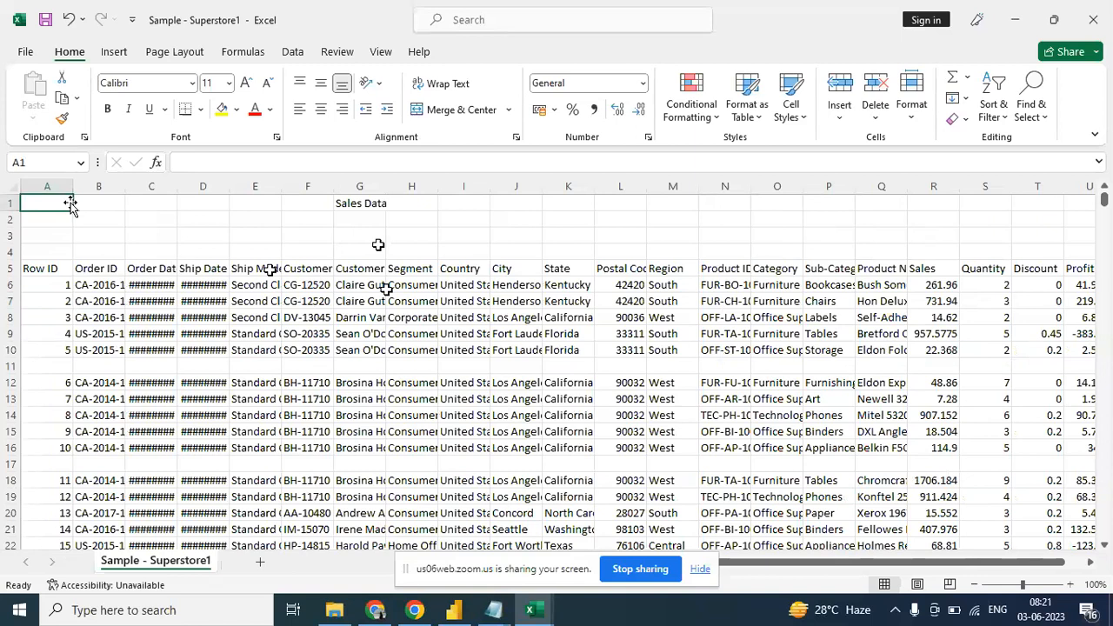
# - Close both open Superstore workbooks in Excel, discarding the changes to Sample - Superstore.csv
pyautogui.click(356, 203)
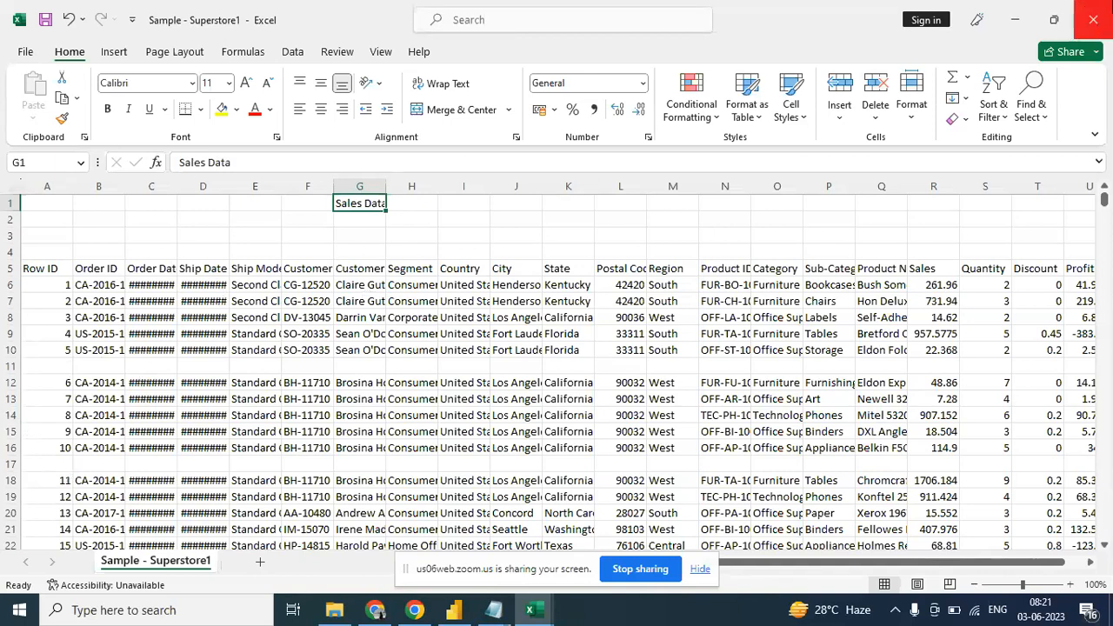
pyautogui.click(1093, 20)
pyautogui.click(1093, 20)
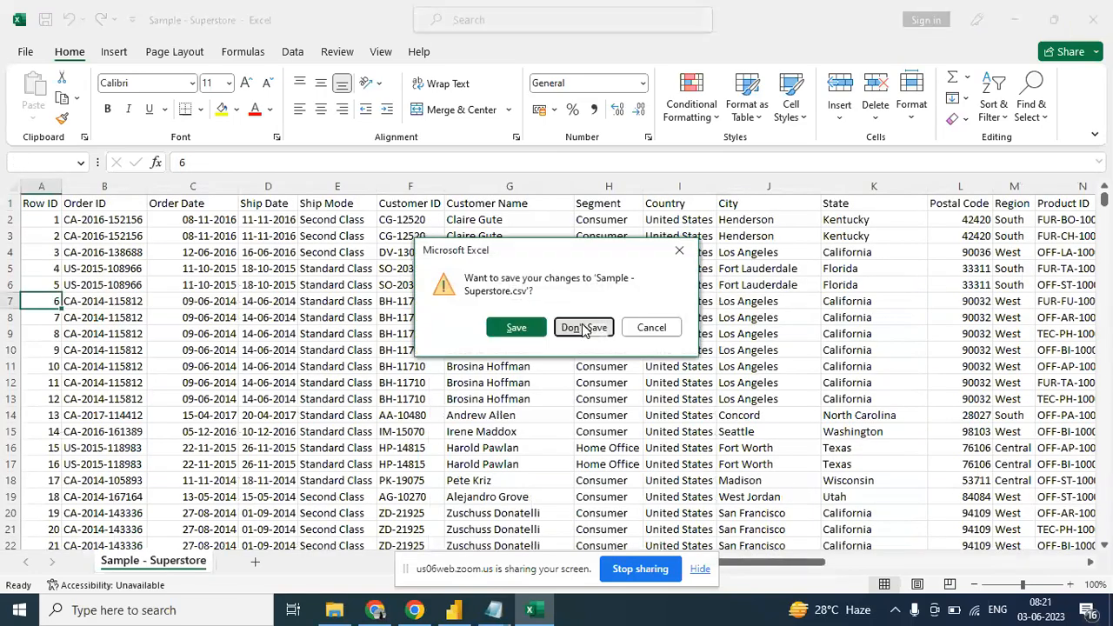
pyautogui.click(585, 328)
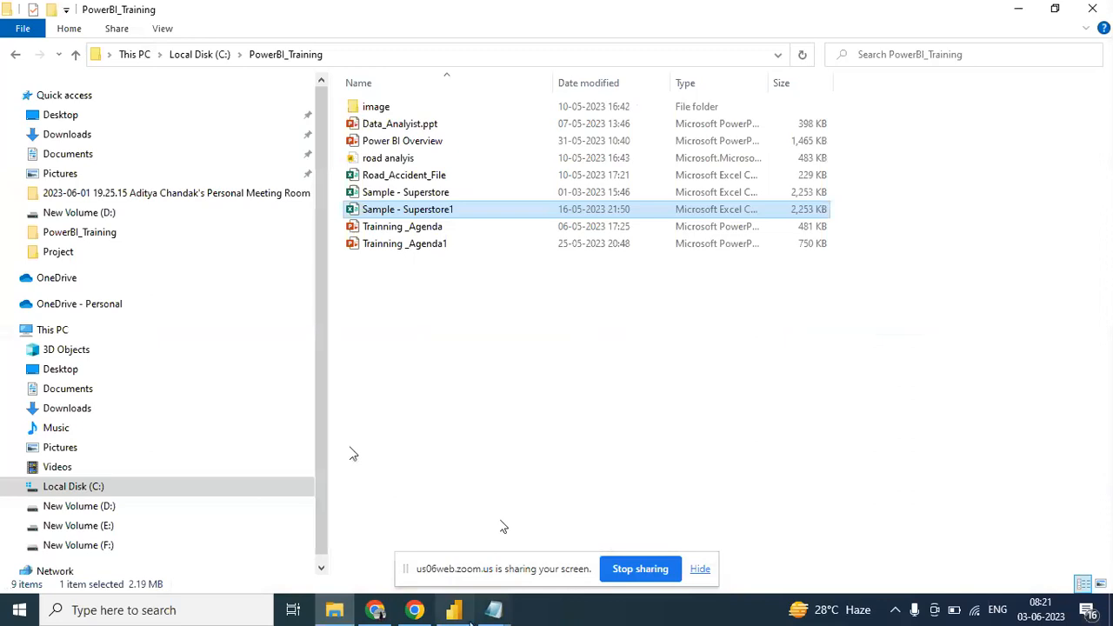
# - Switch to Power BI Desktop and load the Sample - Superstore1 CSV file from the PowerBI_Training folder
pyautogui.click(454, 610)
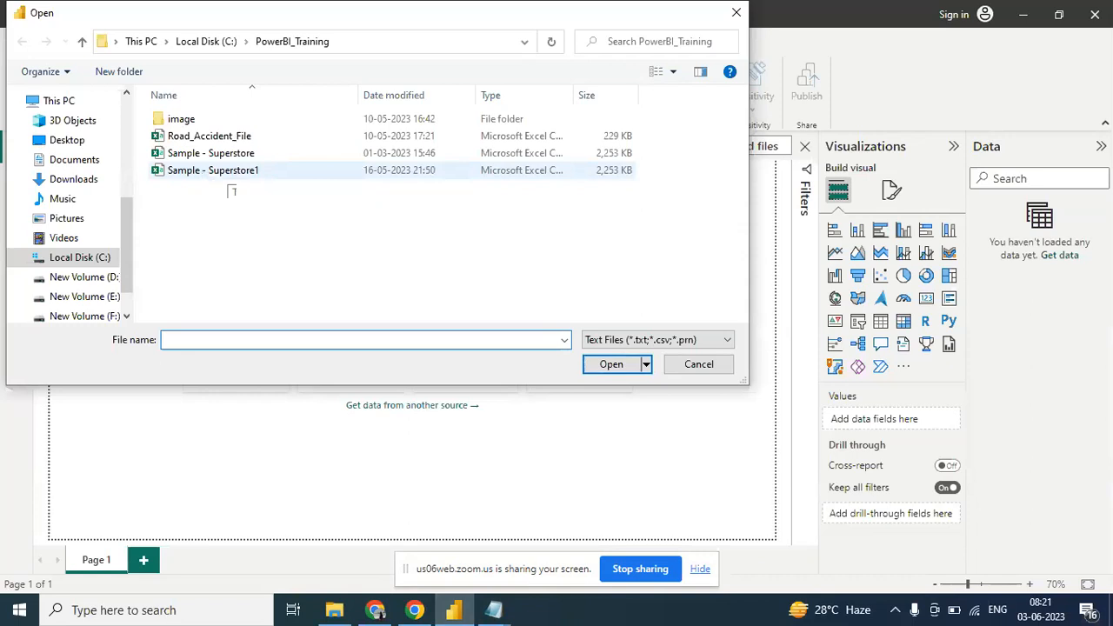
pyautogui.doubleClick(211, 172)
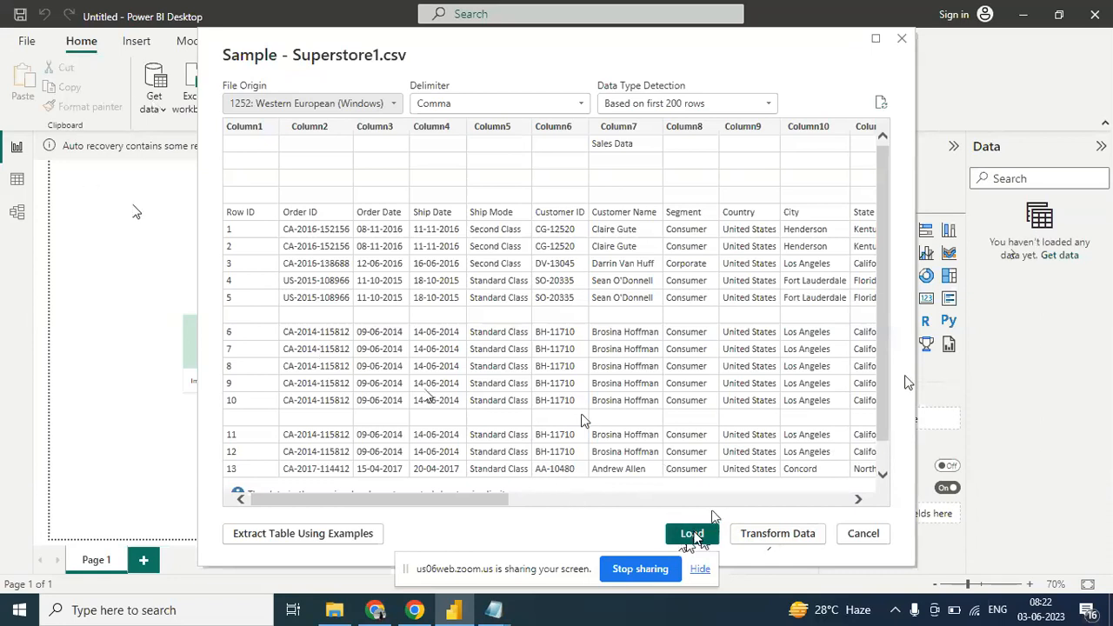
pyautogui.click(695, 536)
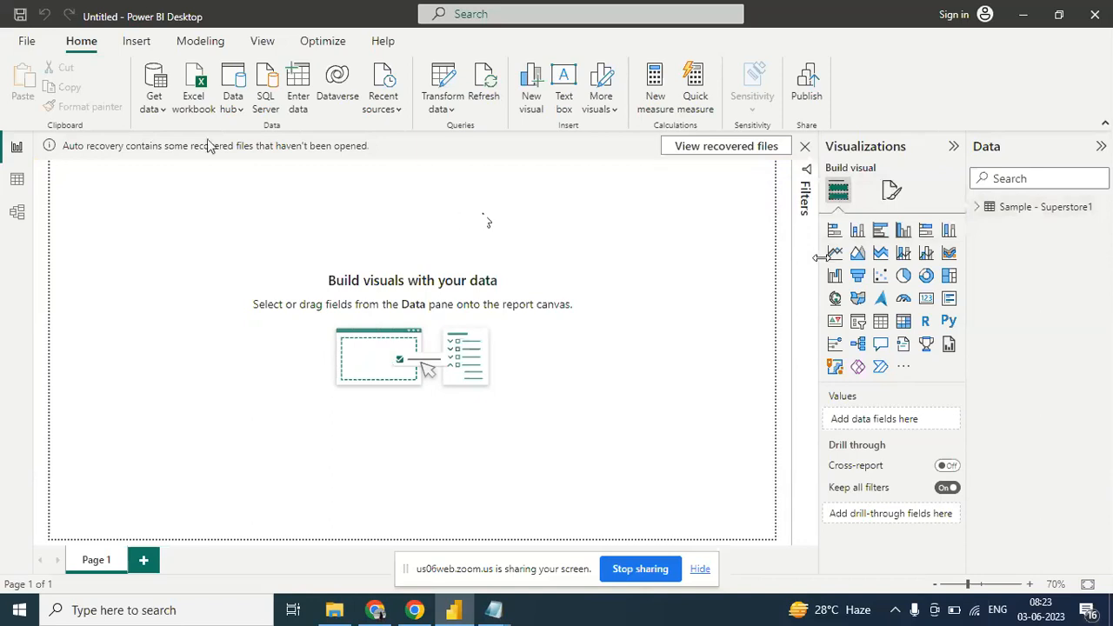
# - Inspect the loaded Sample - Superstore1 table in the Data view and Model view, and return to the Report view
pyautogui.click(166, 112)
pyautogui.click(529, 236)
pyautogui.click(979, 219)
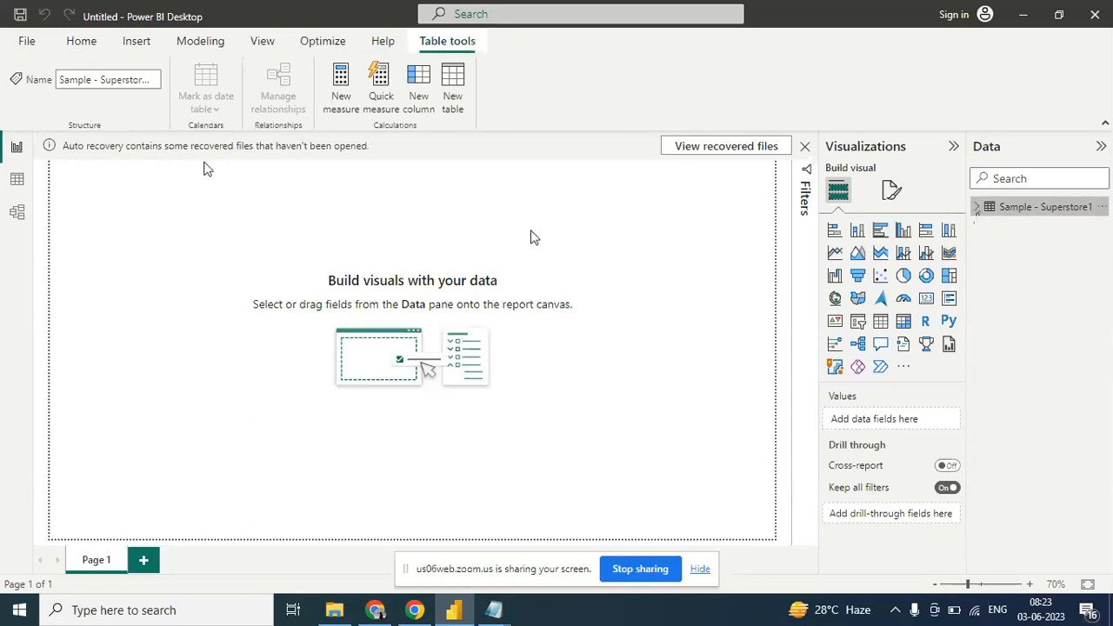
pyautogui.click(979, 216)
pyautogui.click(978, 216)
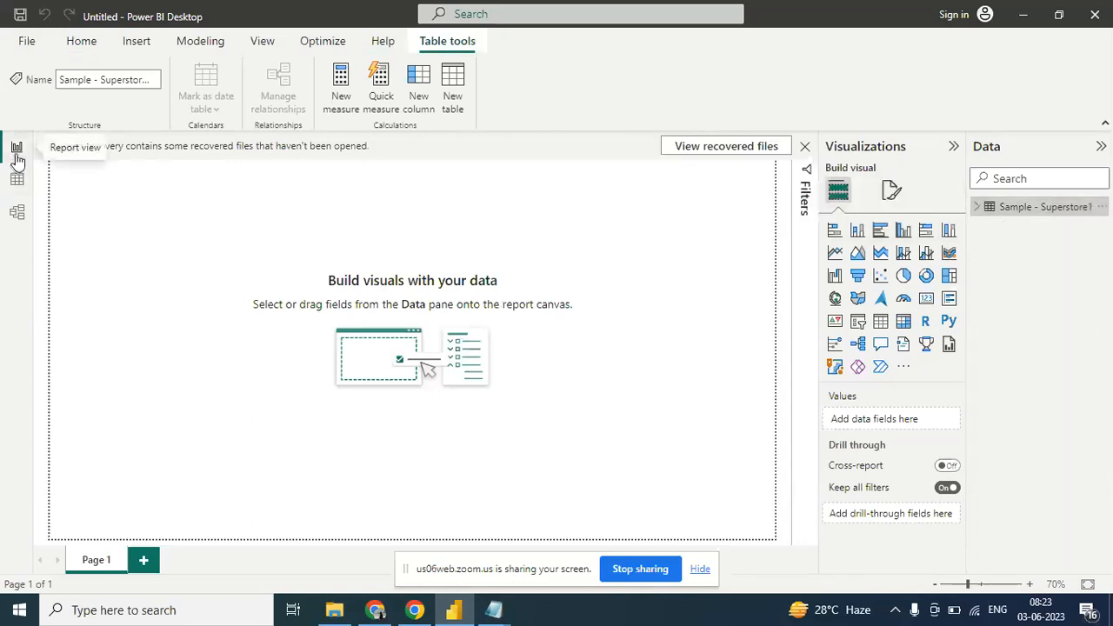
pyautogui.click(18, 179)
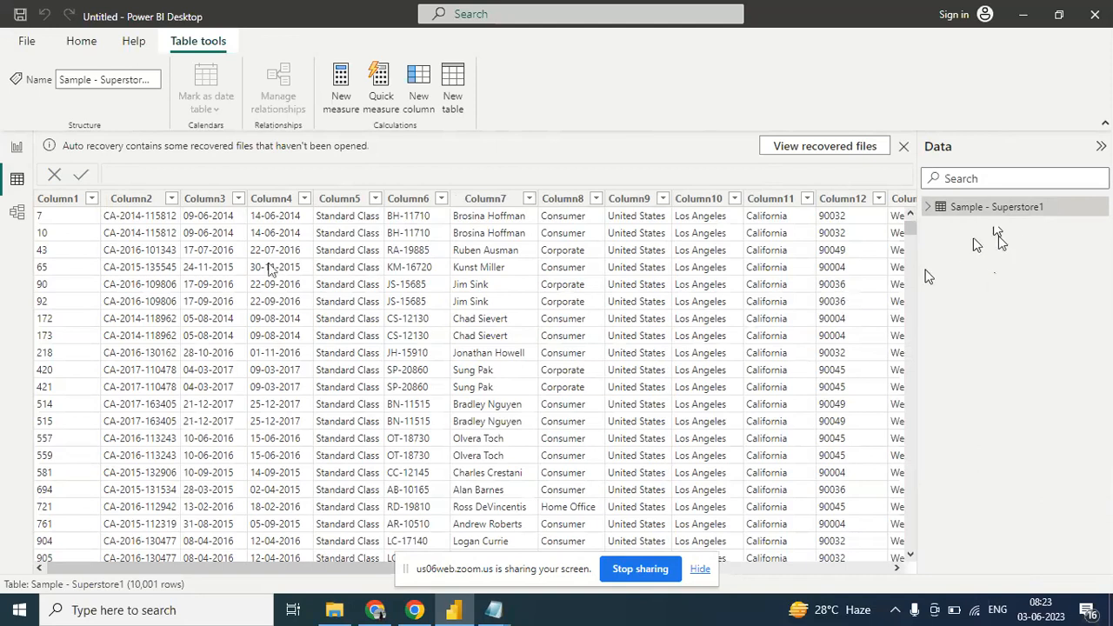
pyautogui.click(26, 152)
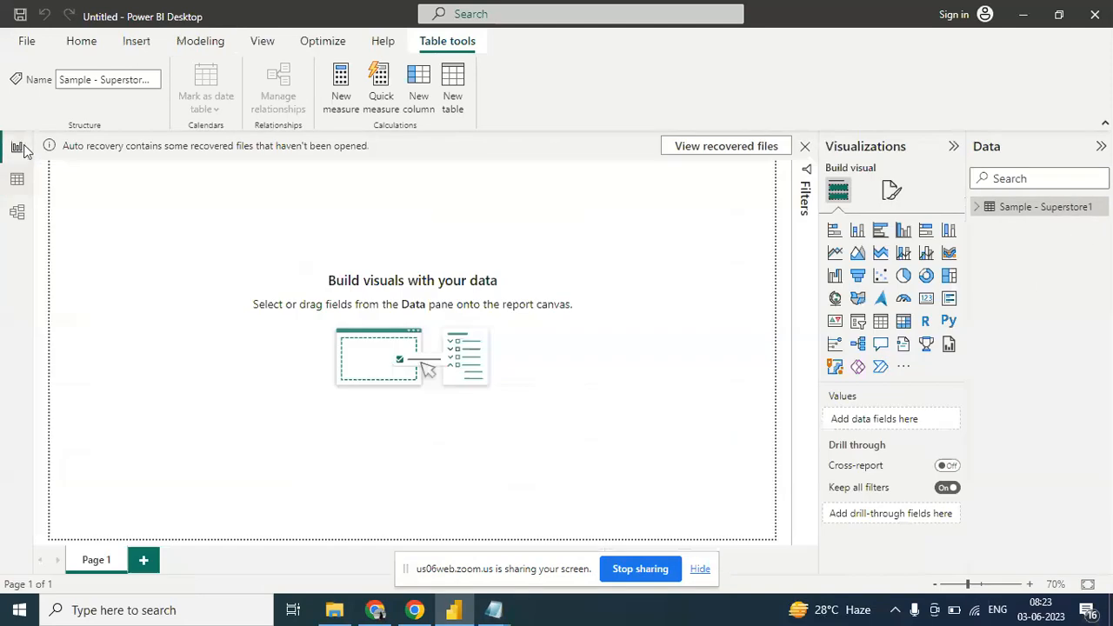
pyautogui.click(17, 180)
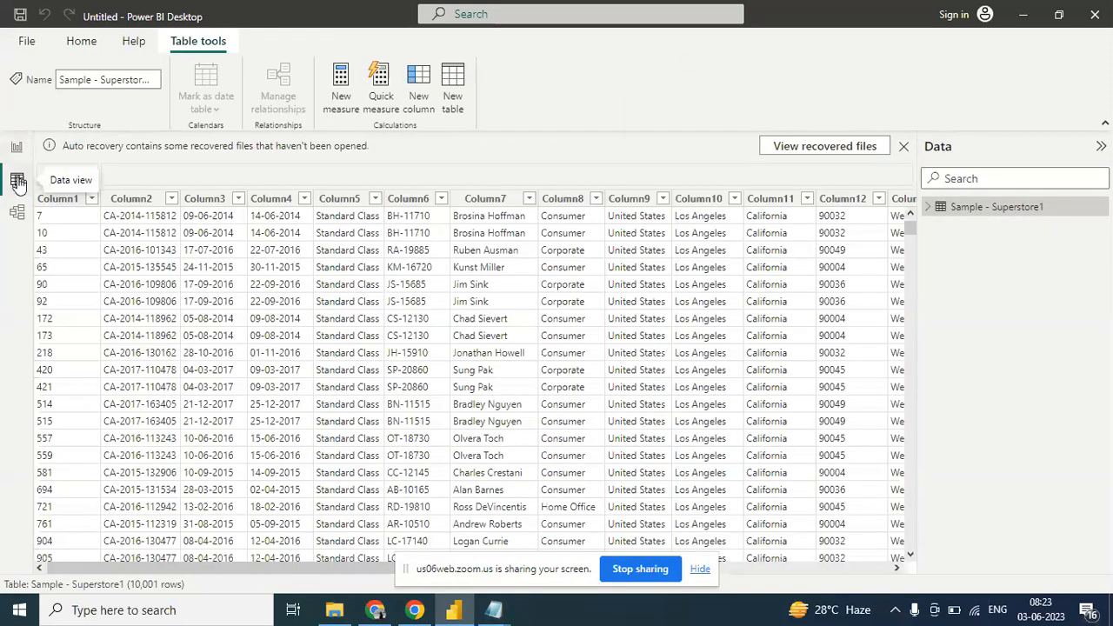
pyautogui.click(16, 213)
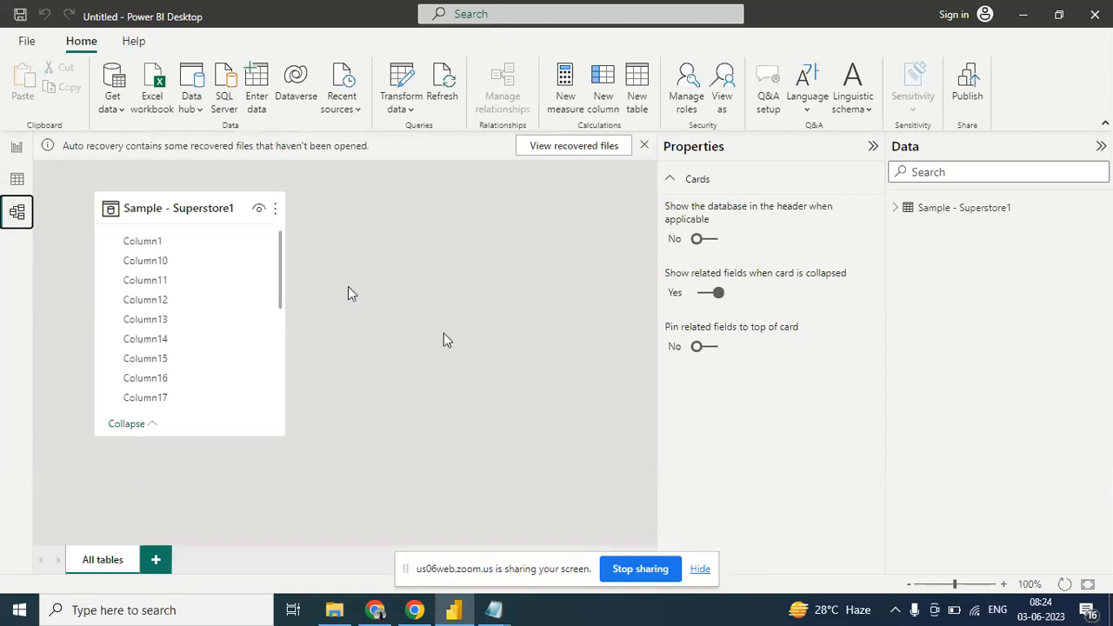
pyautogui.click(15, 152)
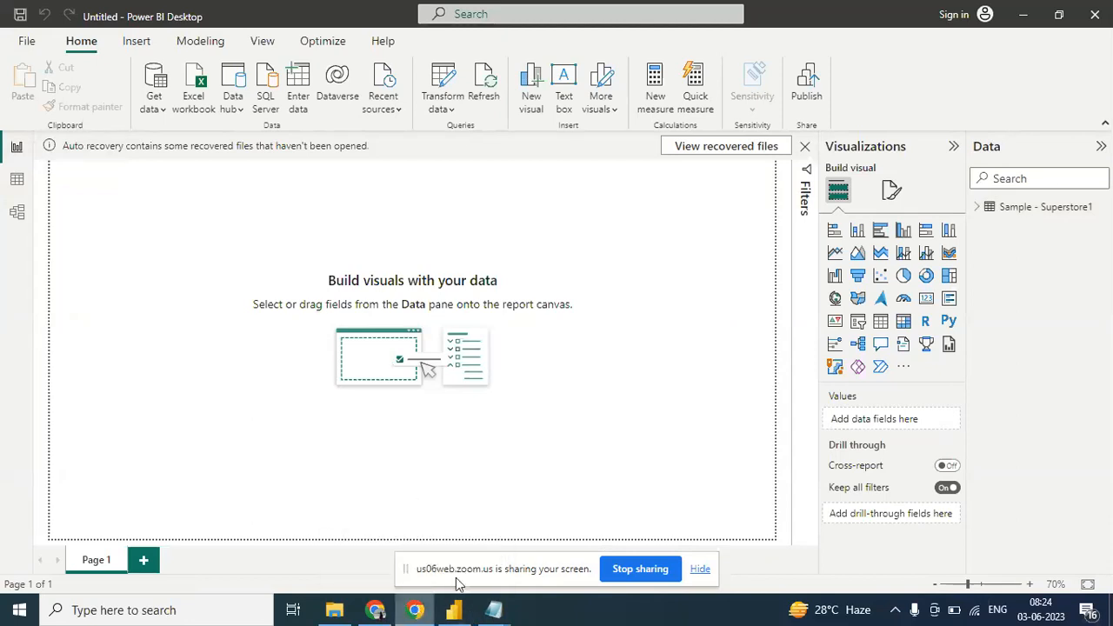
# - Switch to the Zoom meeting in Chrome and read the messages in the meeting chat
pyautogui.click(387, 614)
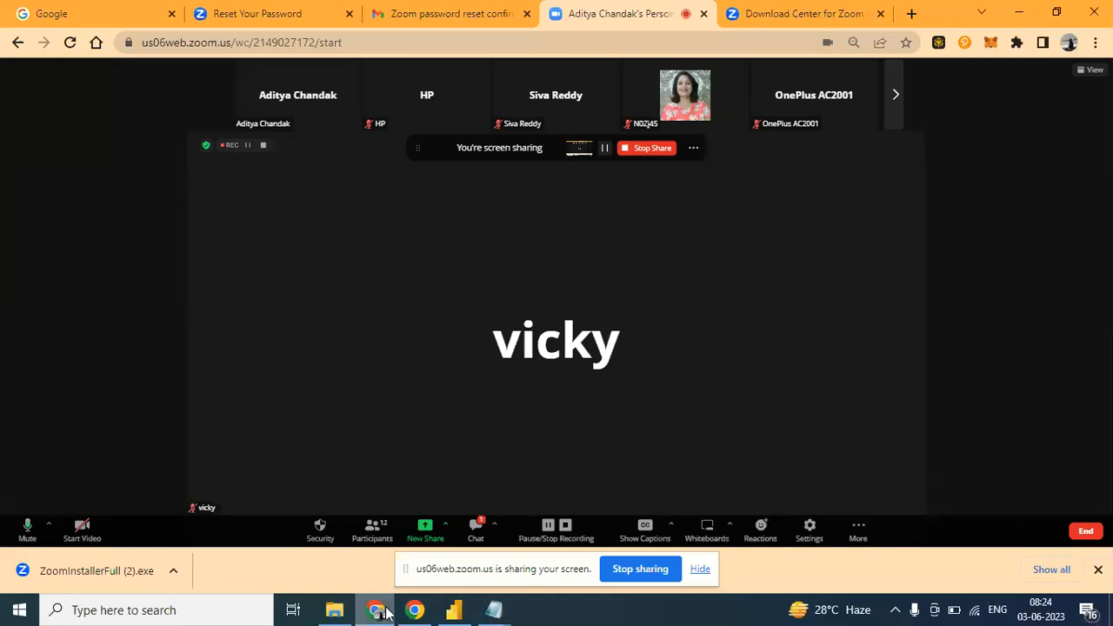
pyautogui.click(477, 527)
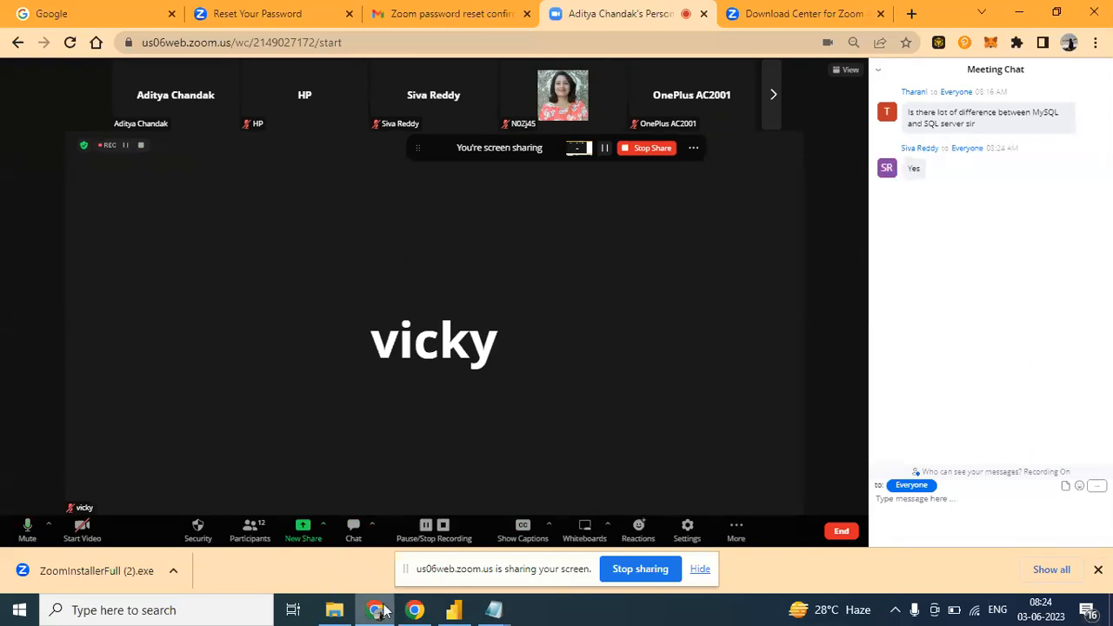
pyautogui.moveTo(419, 611)
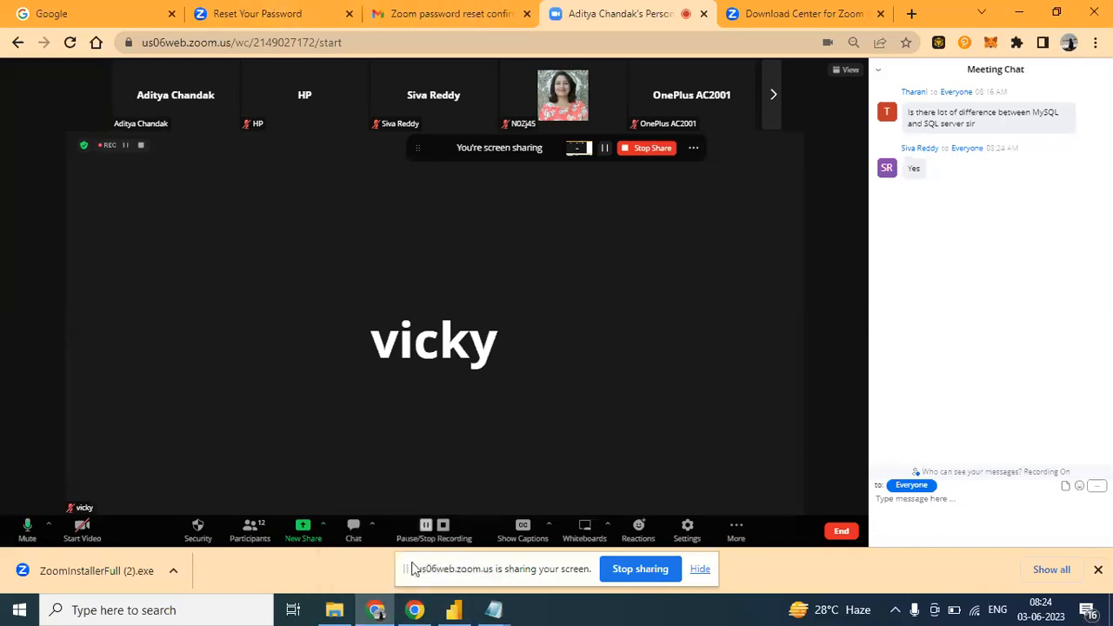
# - Return to Power BI Desktop and open the Sample - Superstore1 table in the Power Query Editor
pyautogui.click(461, 613)
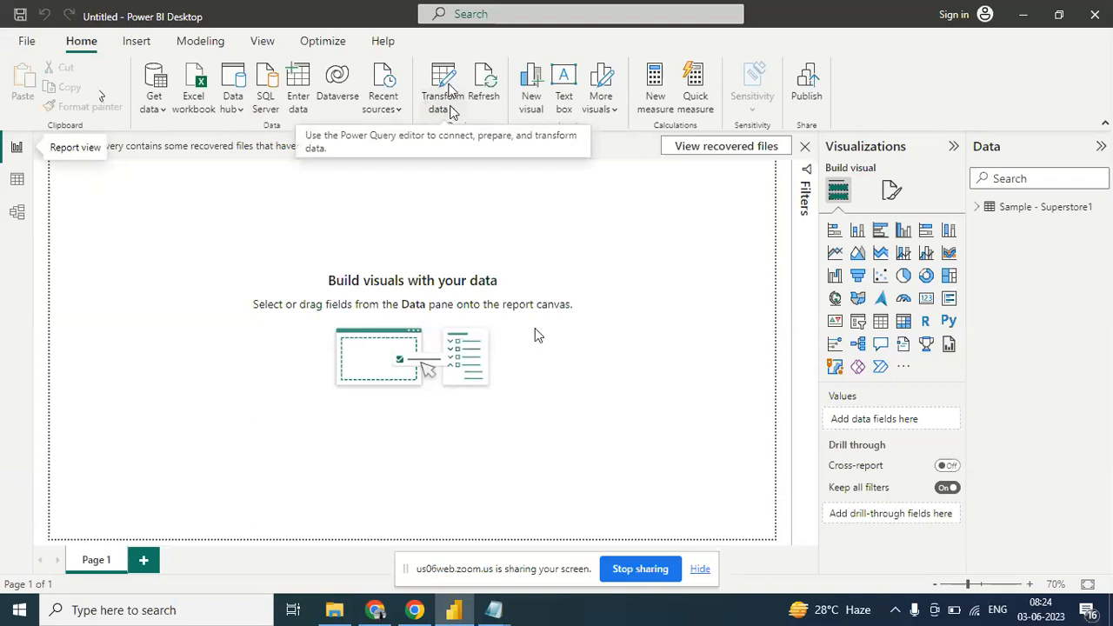
pyautogui.click(454, 112)
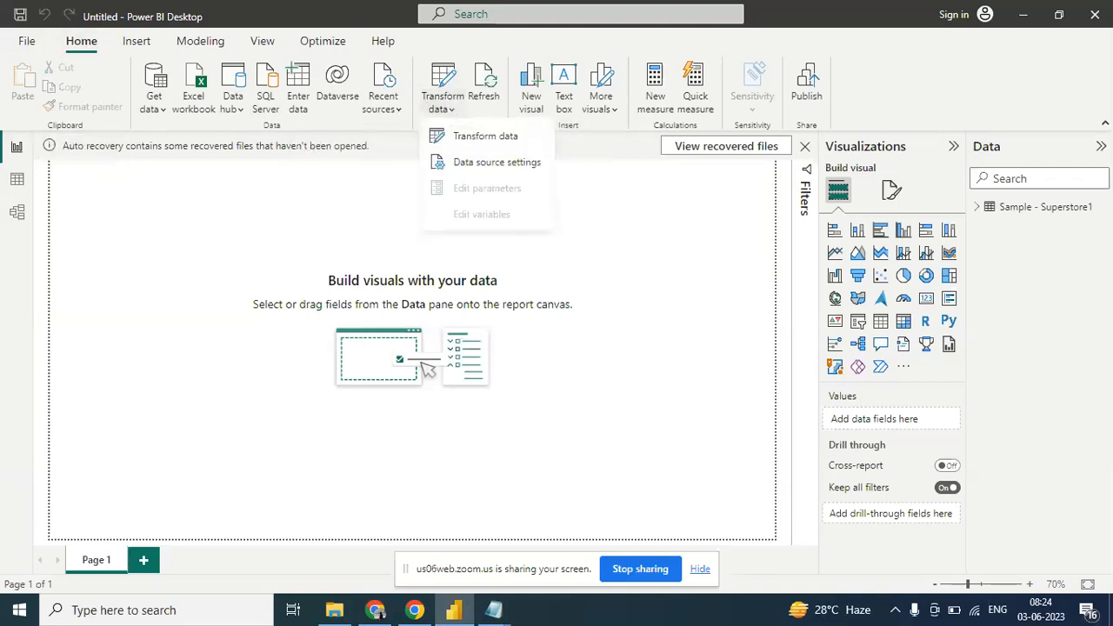
pyautogui.click(461, 137)
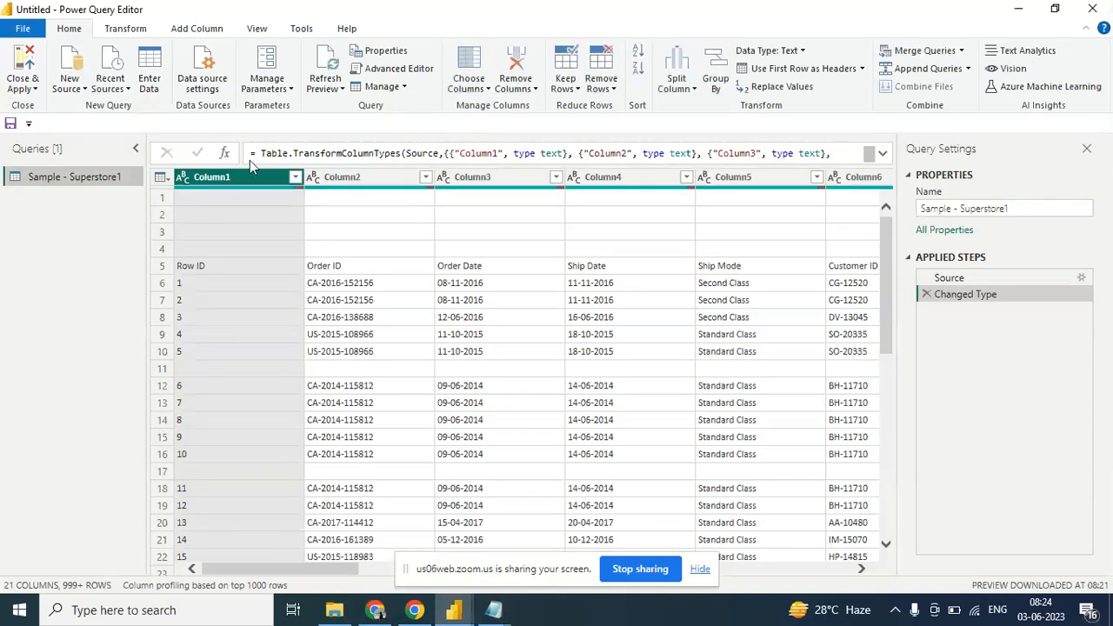
pyautogui.moveTo(454, 610)
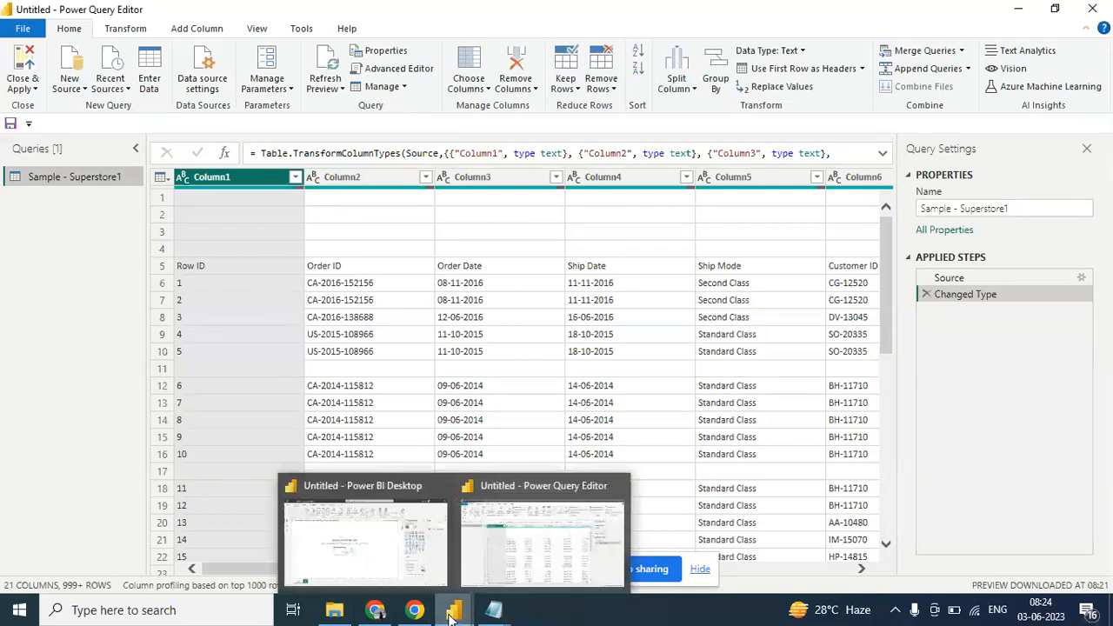
pyautogui.click(566, 528)
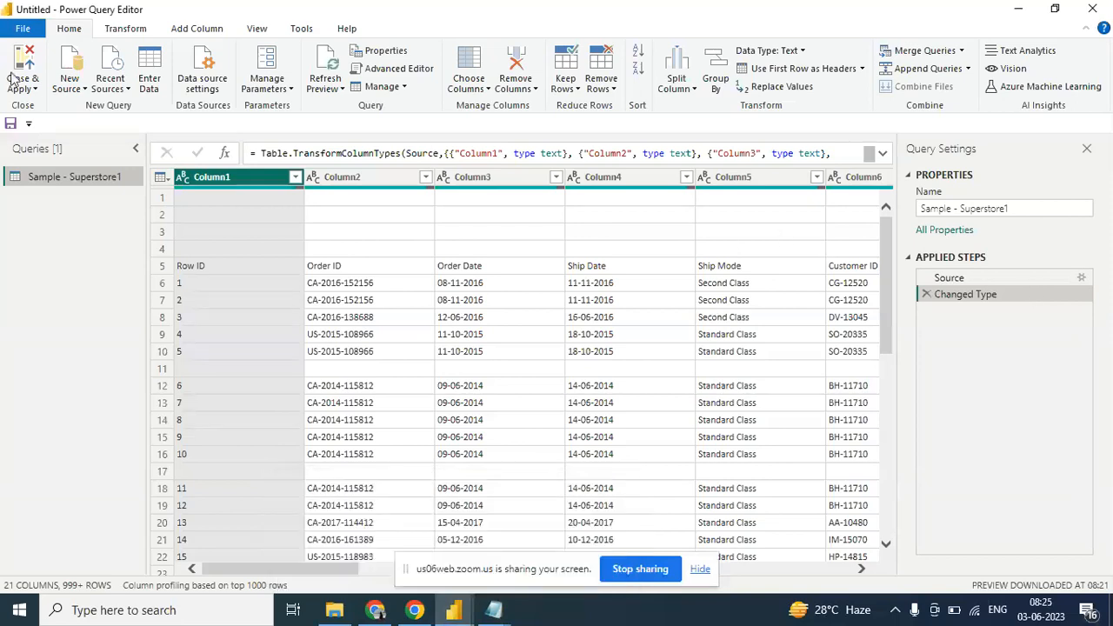
# - Look at the Close & Apply options, view the report window, and return to the Power Query Editor
pyautogui.click(33, 87)
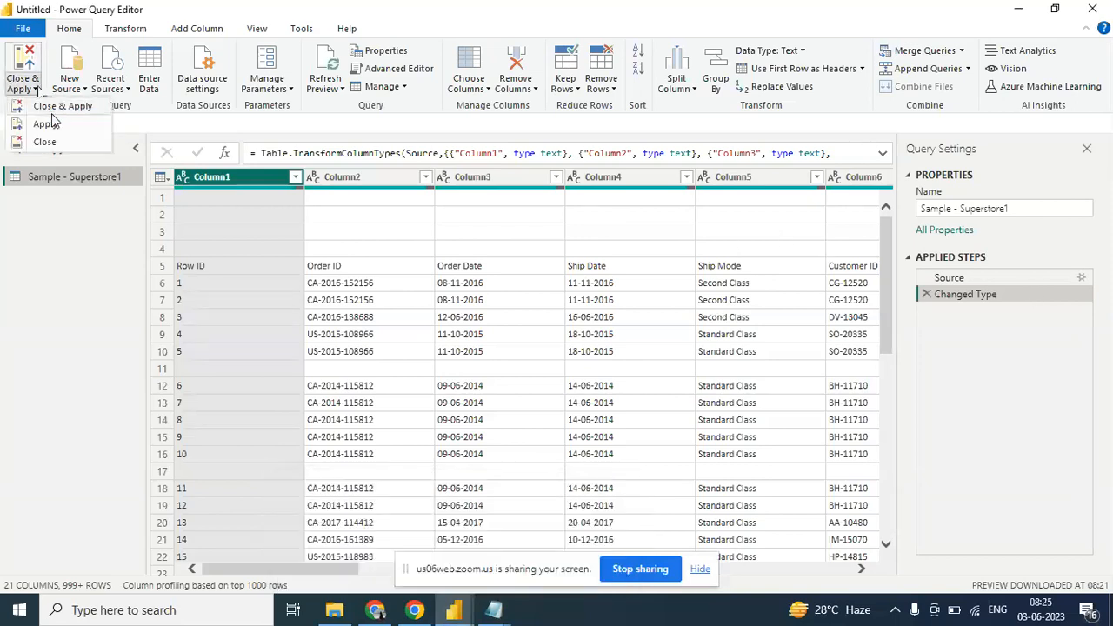
pyautogui.click(63, 276)
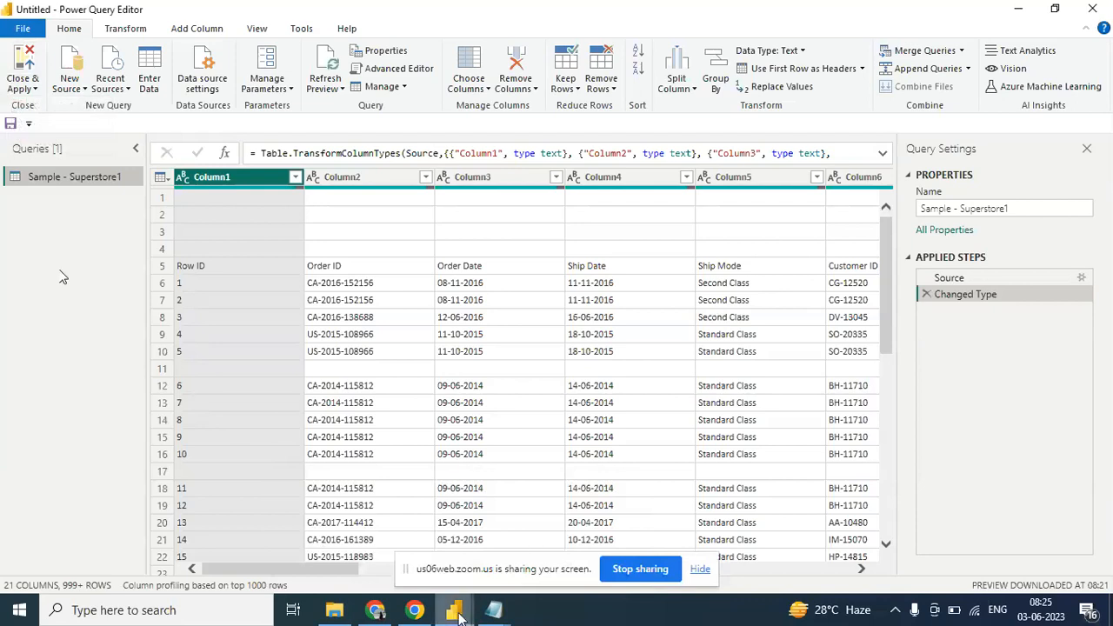
pyautogui.moveTo(460, 614)
pyautogui.click(356, 548)
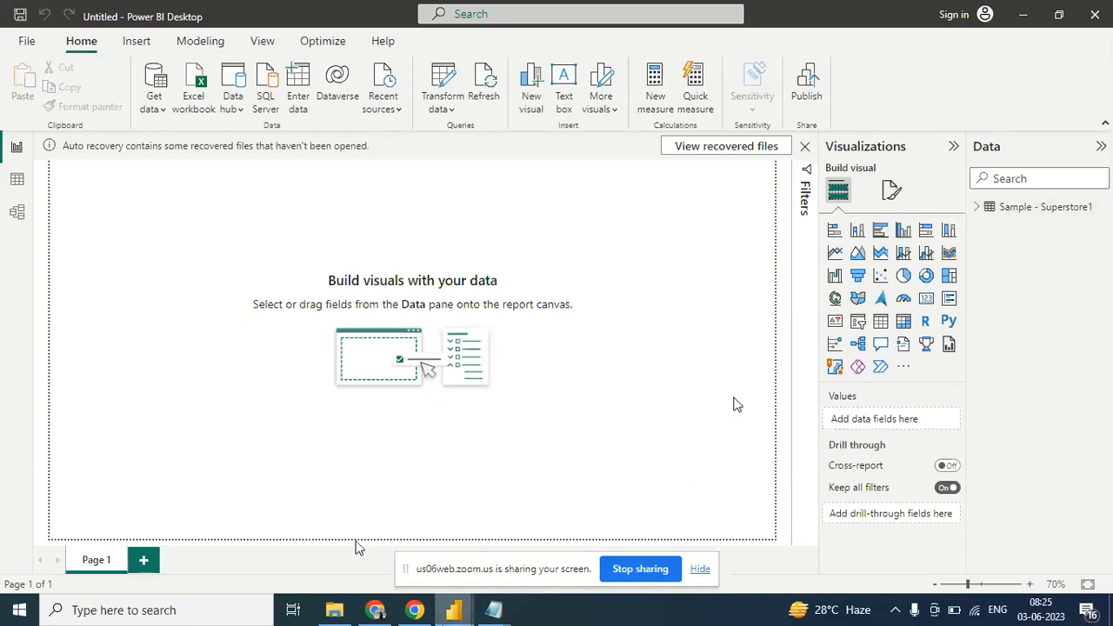
pyautogui.moveTo(454, 610)
pyautogui.click(562, 513)
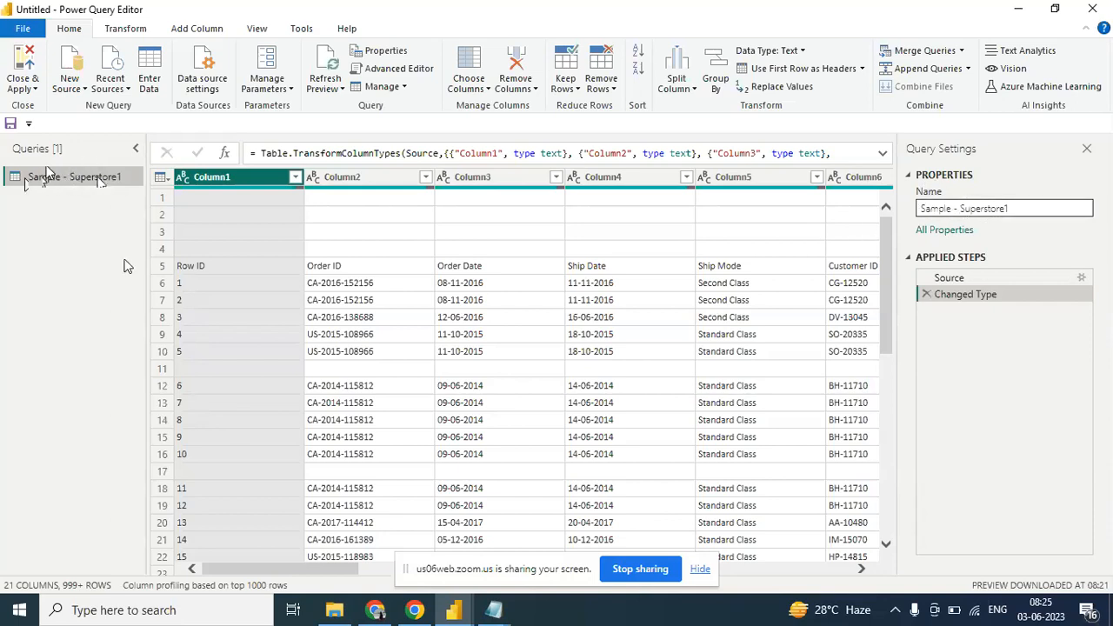
# - Rename the Sample - Superstore1 query to "Superstore"
pyautogui.click(960, 209)
pyautogui.moveTo(960, 209); pyautogui.dragTo(922, 216)
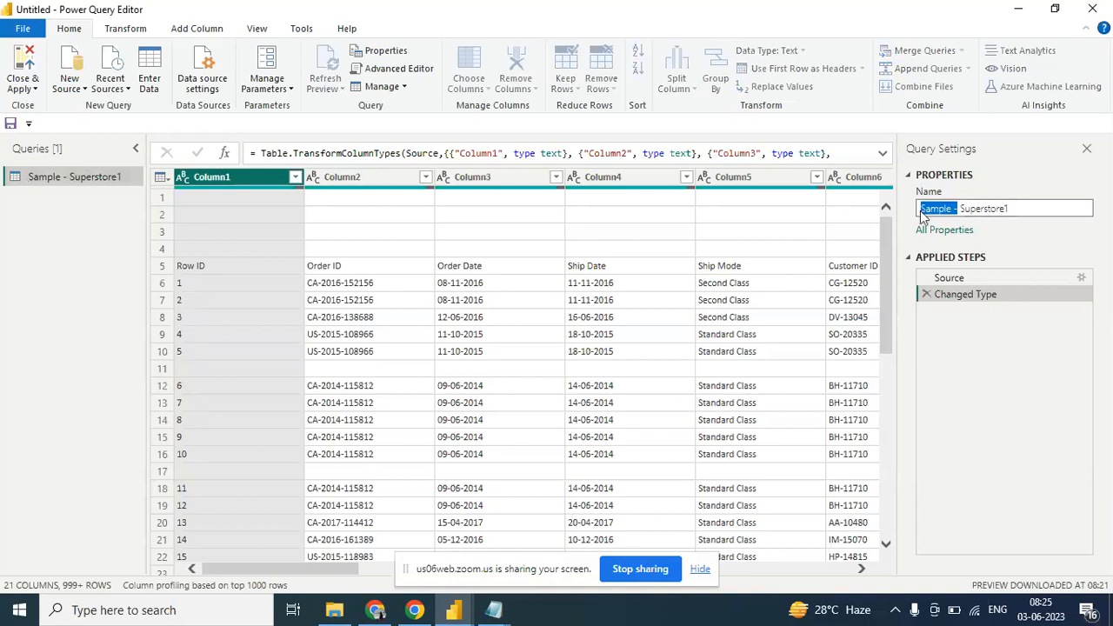
pyautogui.press('BackSpace')
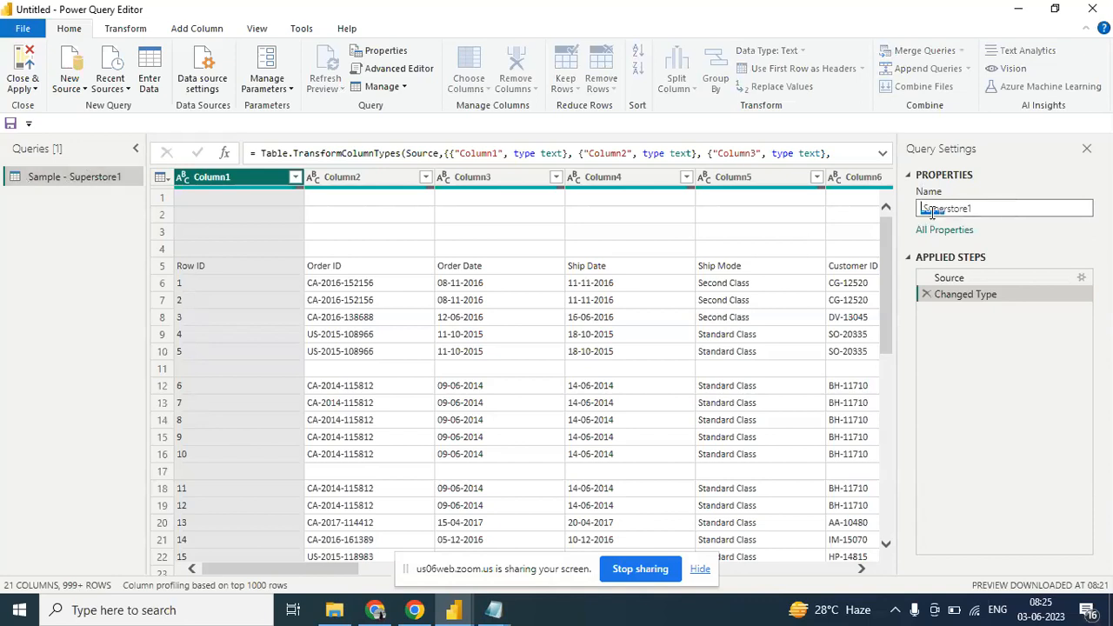
pyautogui.press('BackSpace')
pyautogui.press('Return')
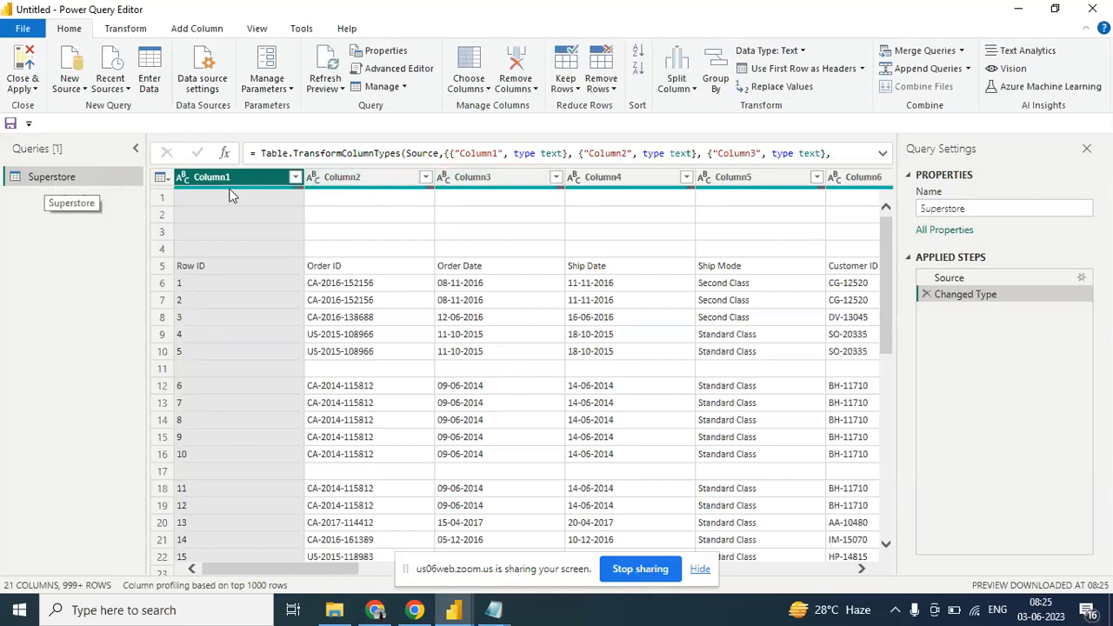
pyautogui.click(978, 207)
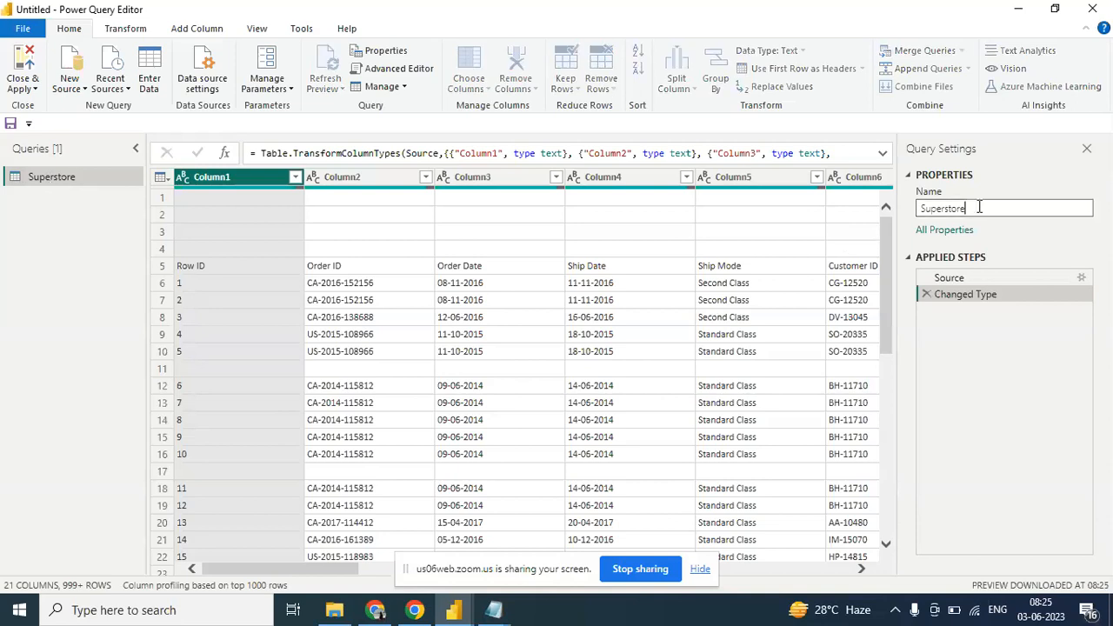
pyautogui.press('BackSpace')
pyautogui.press('BackSpace')
pyautogui.press('BackSpace')
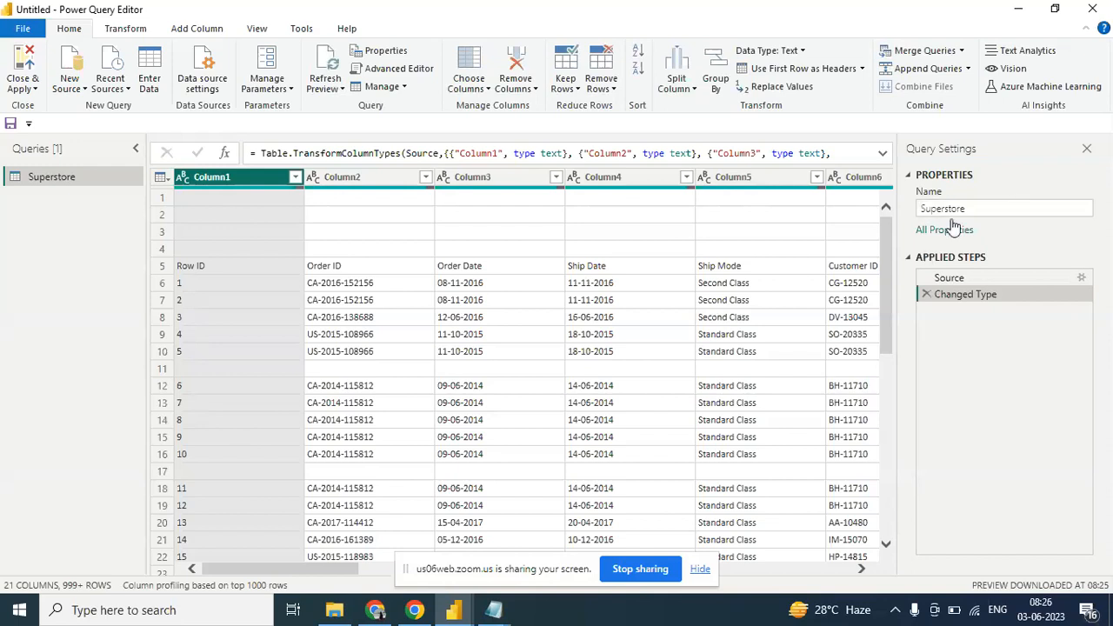
pyautogui.click(994, 207)
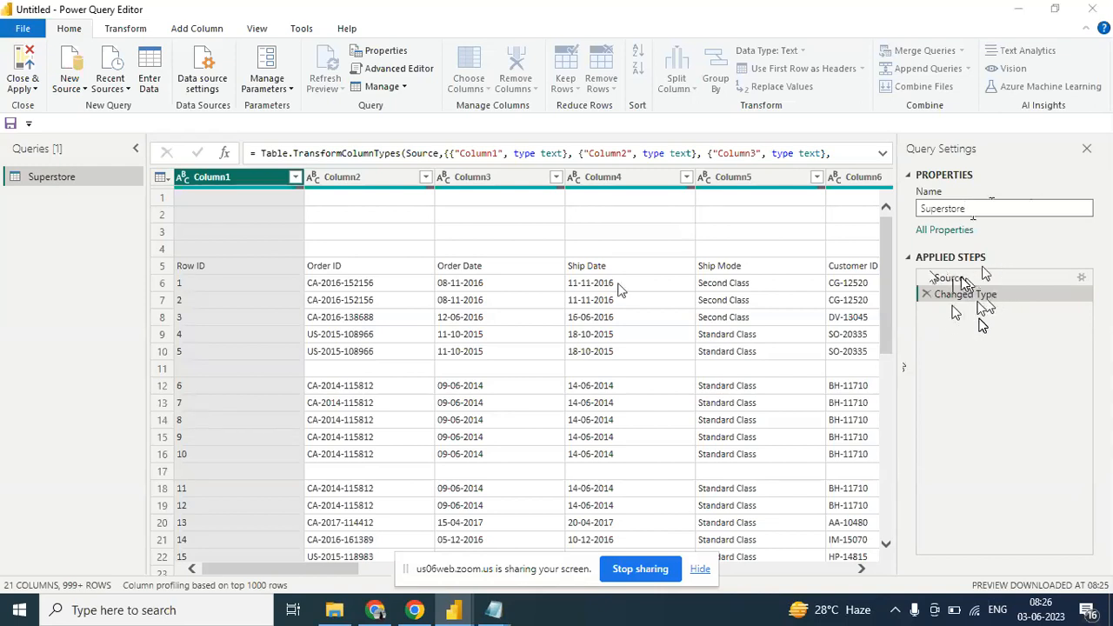
# - Open a new blank Notepad document and write the heading "DataType" followed by an empty line
pyautogui.press('super+r')
pyautogui.press('Return')
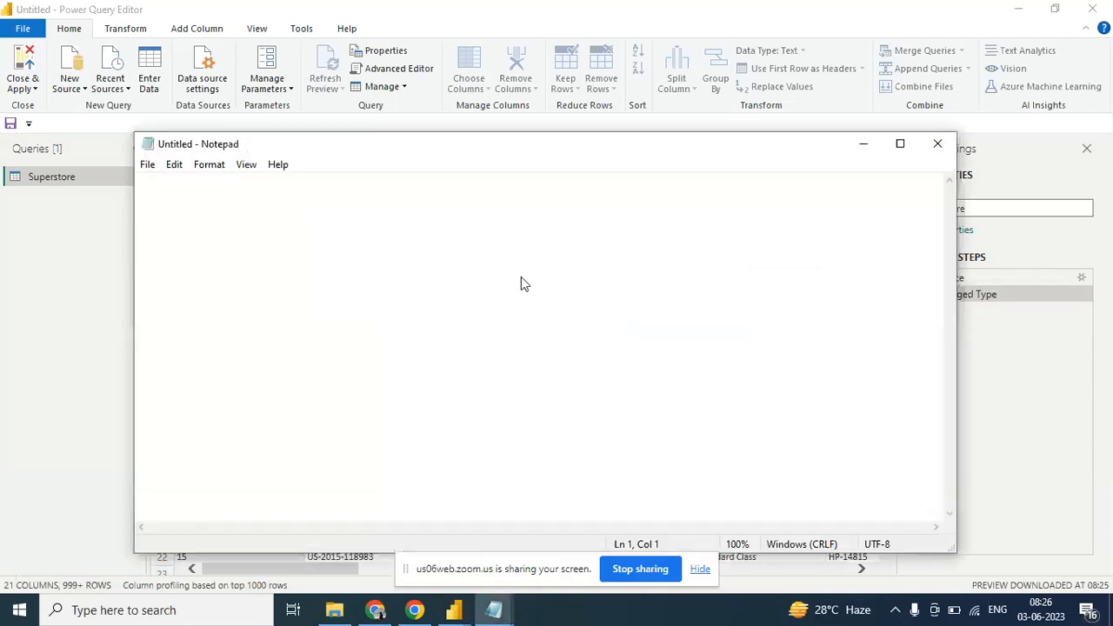
pyautogui.write('DataType')
pyautogui.press('Return')
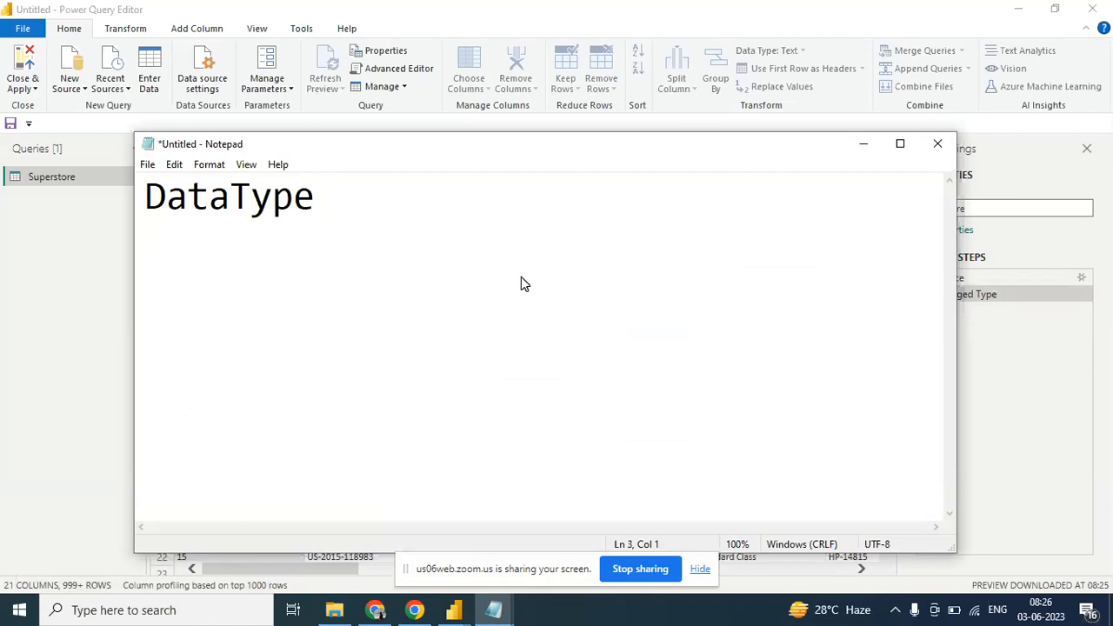
# - On the third line of the note, write a first name in single quotes followed by a dash and "Text"
pyautogui.write("''")
pyautogui.press('Left')
pyautogui.write('Aditya')
pyautogui.press('Right')
pyautogui.write('-')
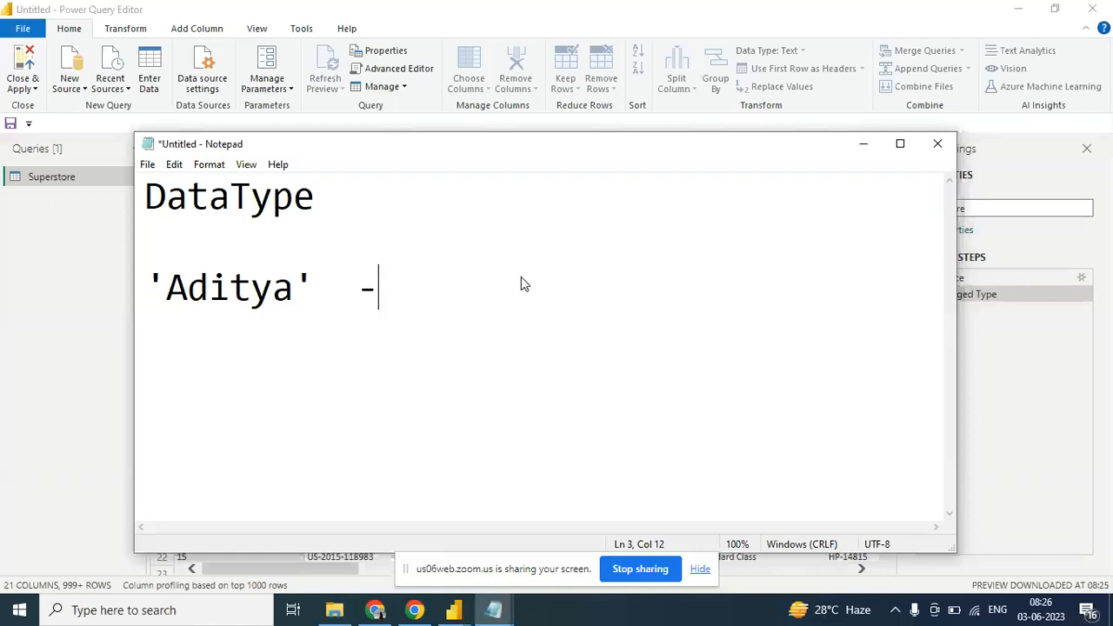
pyautogui.write('  Text')
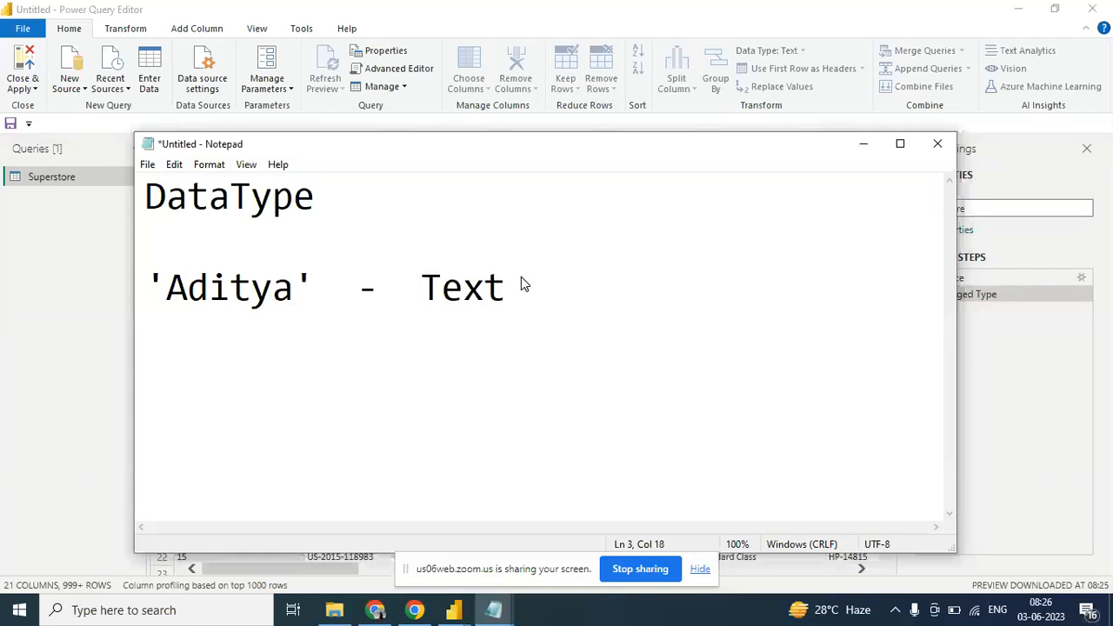
# - Add a fourth line to the note reading "5000 -" followed by "Whole Number" aligned under "Text"
pyautogui.moveTo(522, 284); pyautogui.dragTo(429, 281)
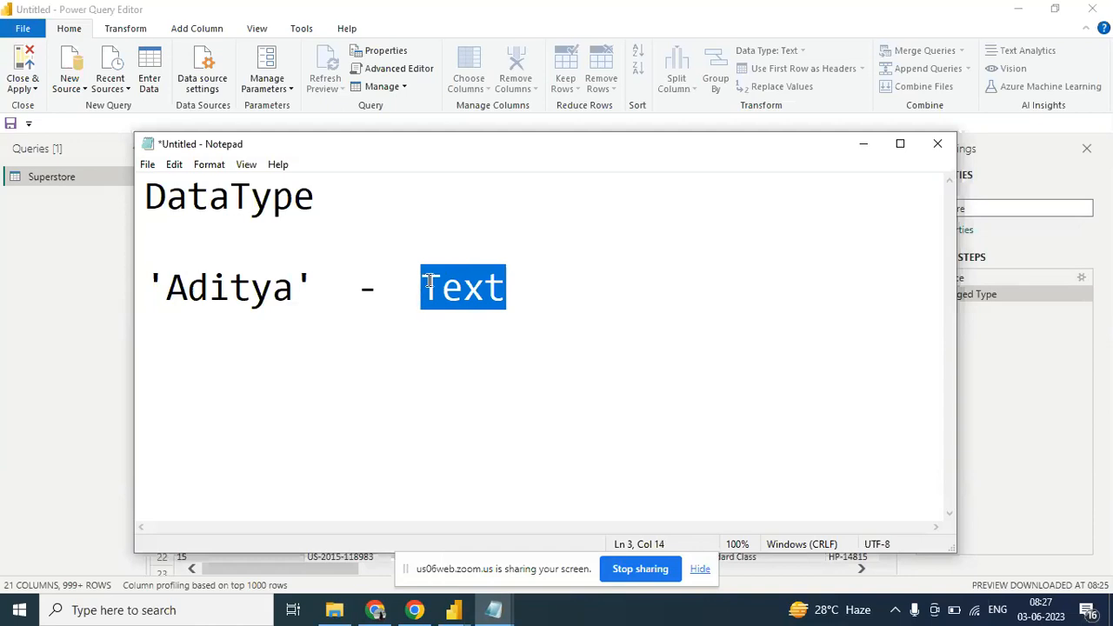
pyautogui.click(538, 303)
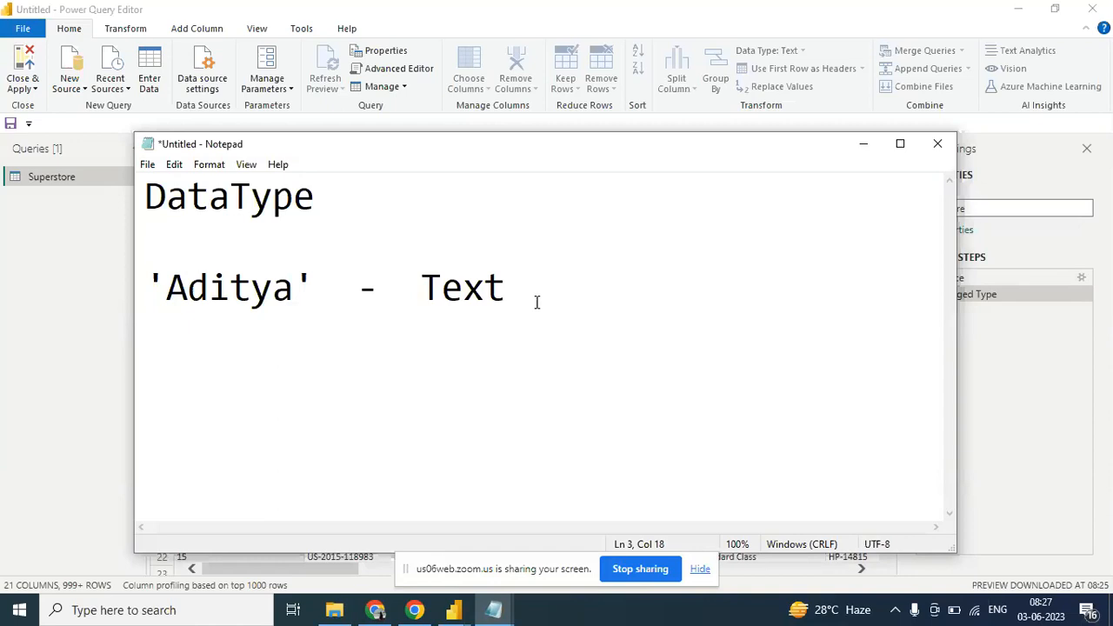
pyautogui.write('5000 -')
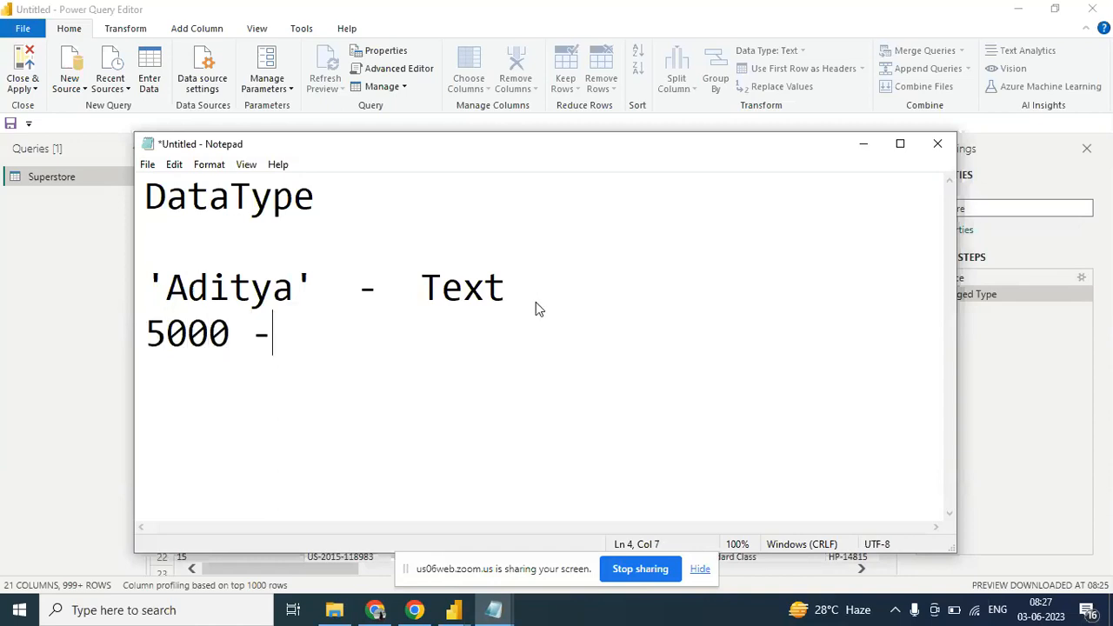
pyautogui.press('BackSpace')
pyautogui.press('BackSpace')
pyautogui.write('Whole  Number')
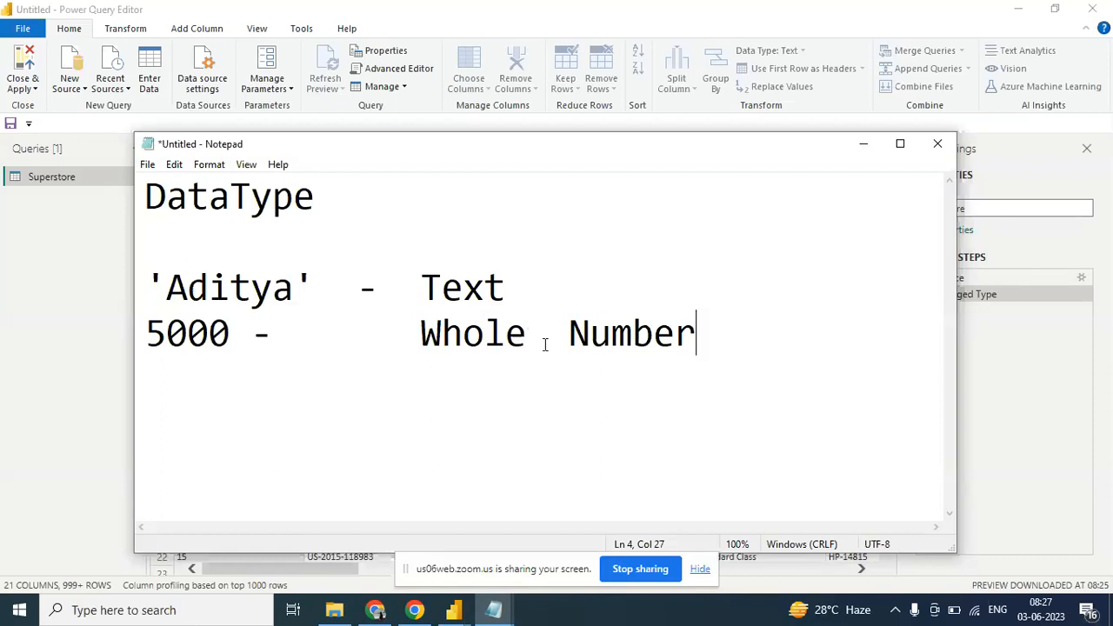
# - Add the line "500.45 -" with "Decimal Number" aligned under the other type names
pyautogui.press('Return')
pyautogui.write('500')
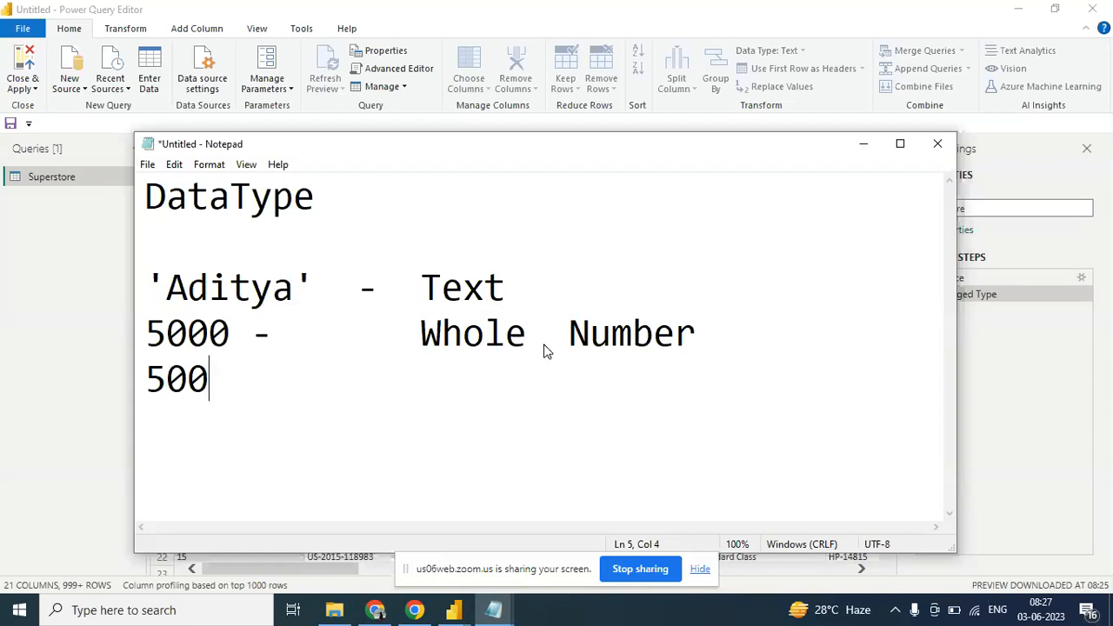
pyautogui.write('.45 ')
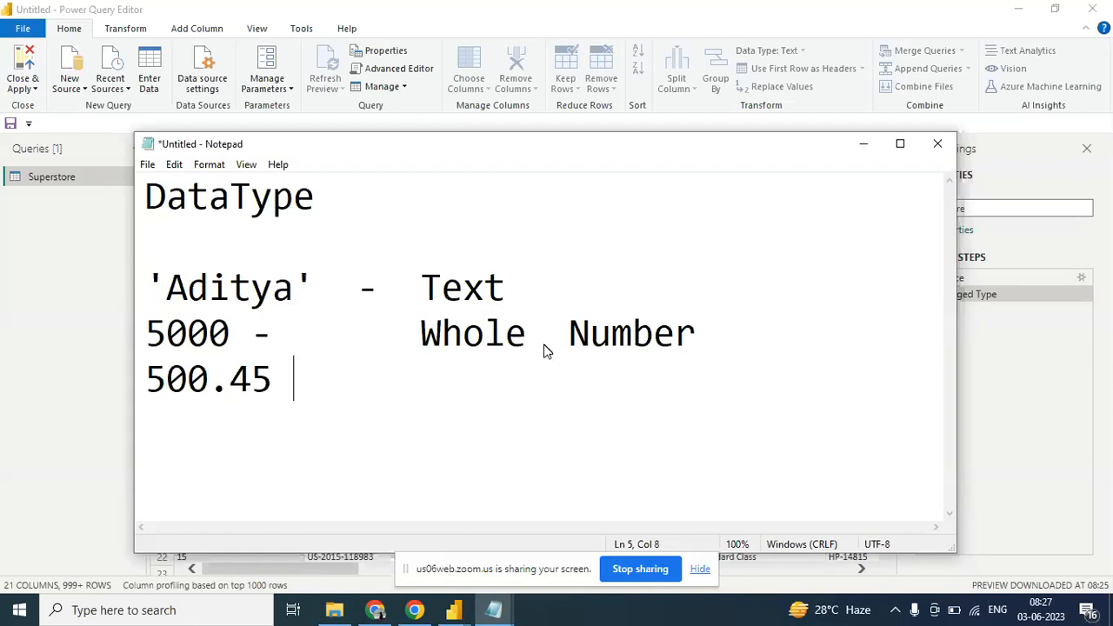
pyautogui.write('-     Decimal ')
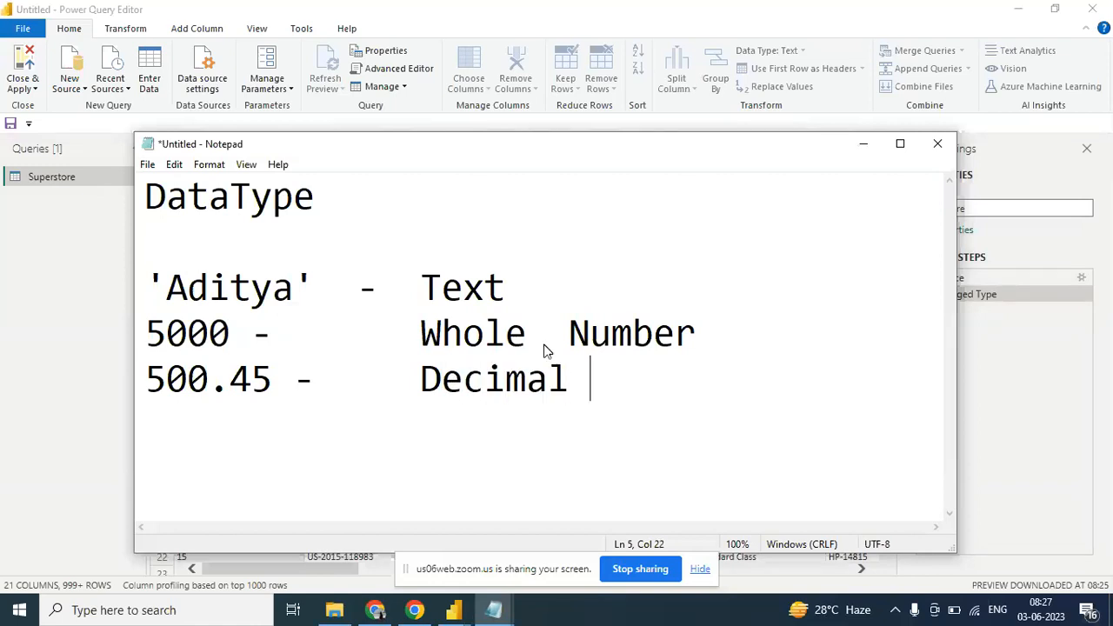
pyautogui.write('Number')
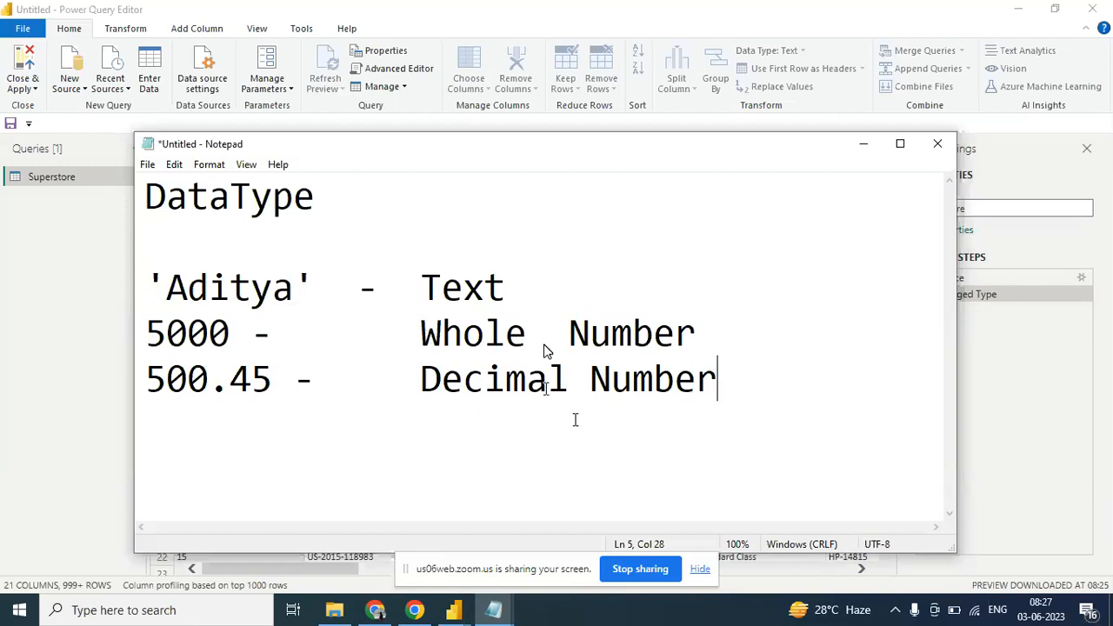
# - Add the line '2022-01-02' in single quotes labelled "Date", and start a new line below it
pyautogui.press('Return')
pyautogui.write("''")
pyautogui.press('Left')
pyautogui.write('2022-')
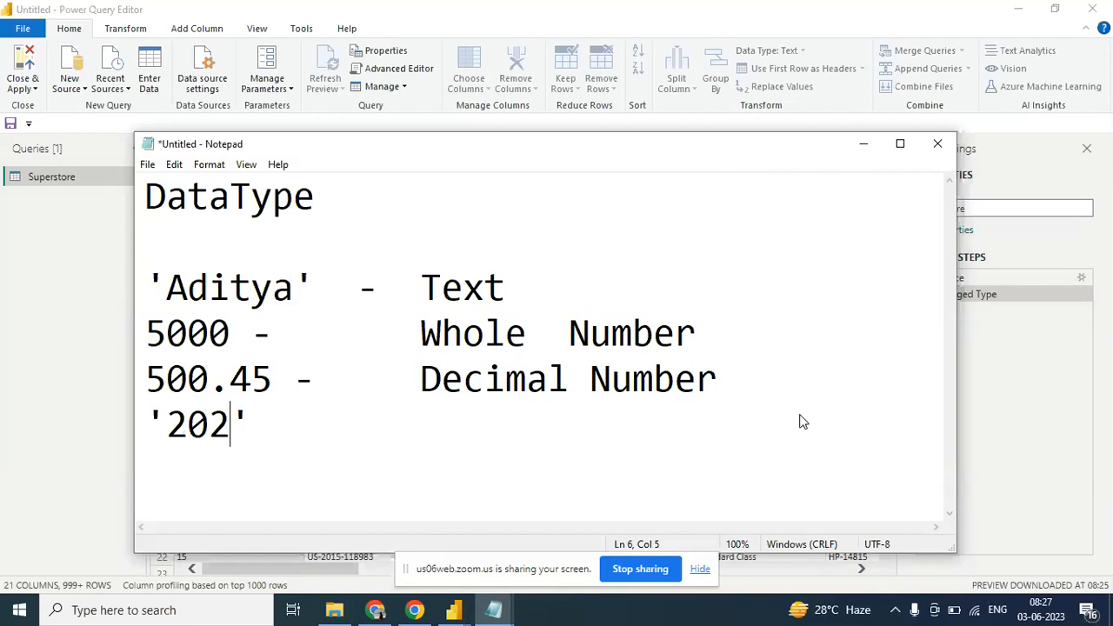
pyautogui.write('01-02')
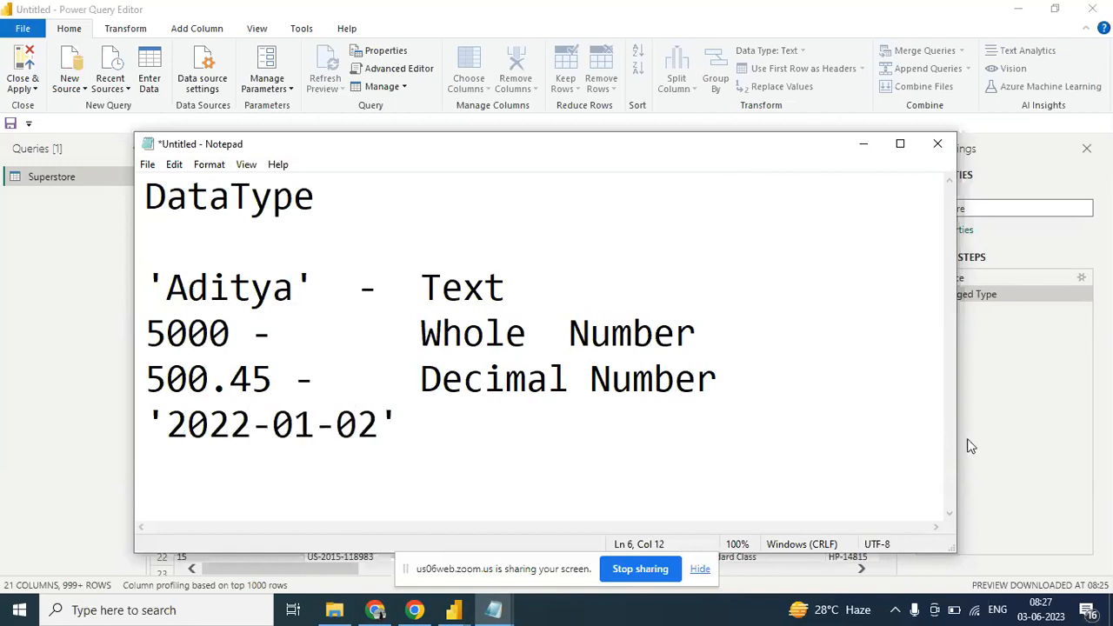
pyautogui.click(464, 415)
pyautogui.write('Date')
pyautogui.press('Return')
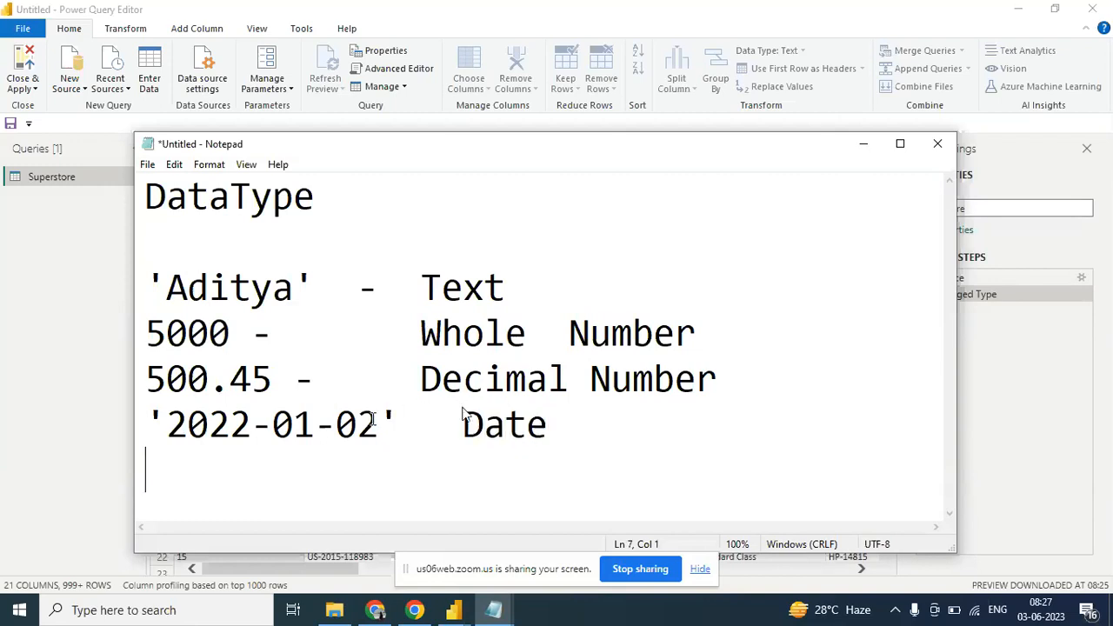
# - Copy the quoted date to the line below and add the time 10:10:10 inside its quotes
pyautogui.moveTo(393, 418); pyautogui.dragTo(117, 417)
pyautogui.hotkey('ctrl', 'c')
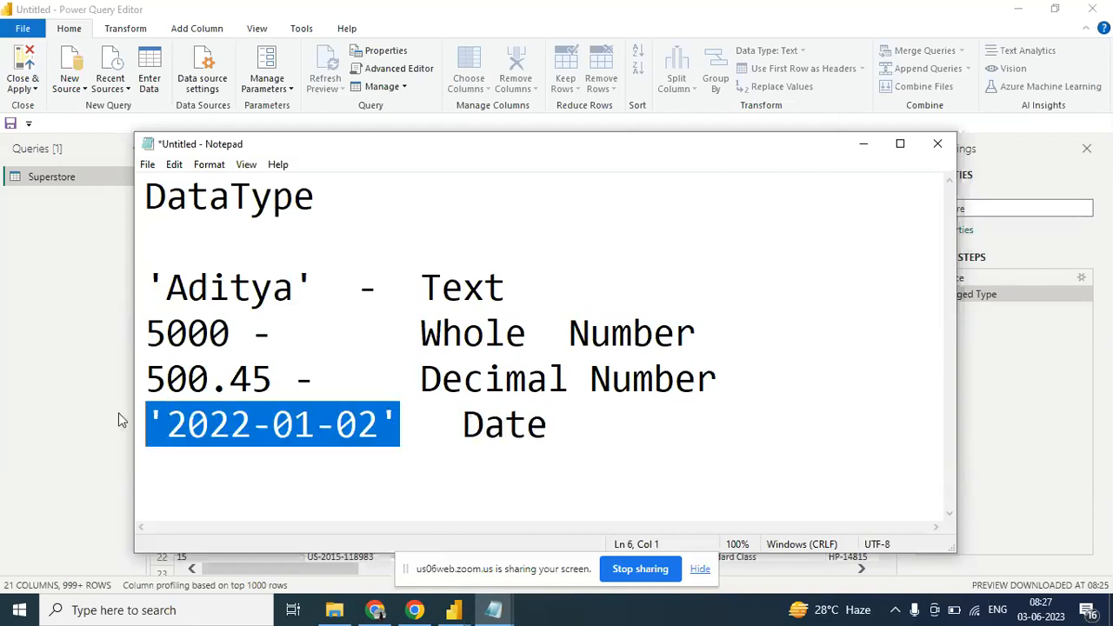
pyautogui.click(166, 483)
pyautogui.hotkey('ctrl', 'v')
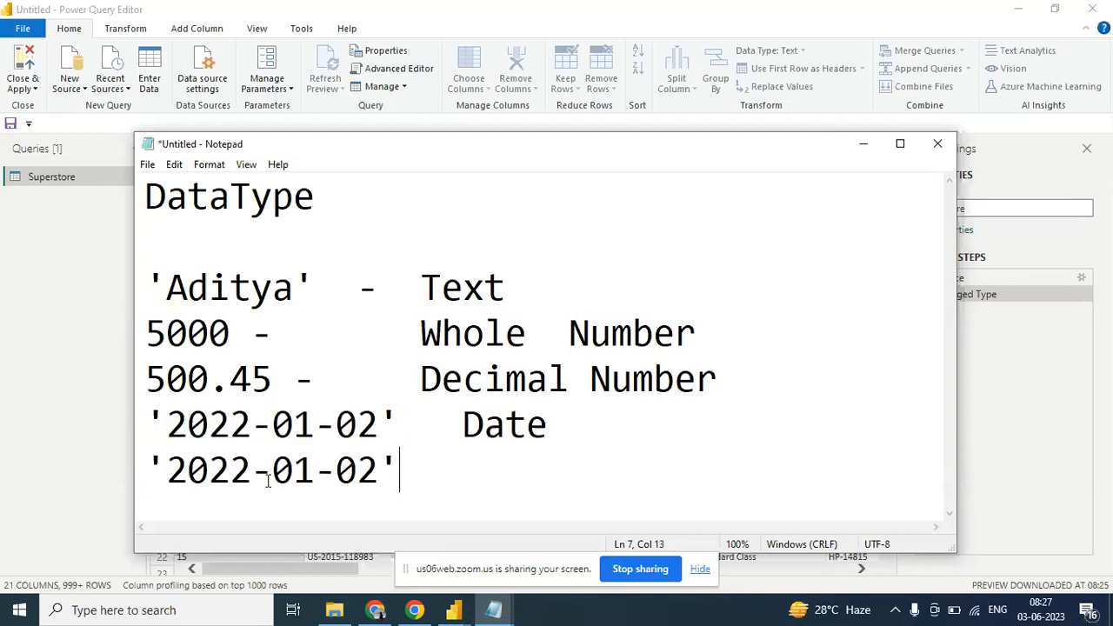
pyautogui.click(378, 471)
pyautogui.write('10:')
pyautogui.write('10:10')
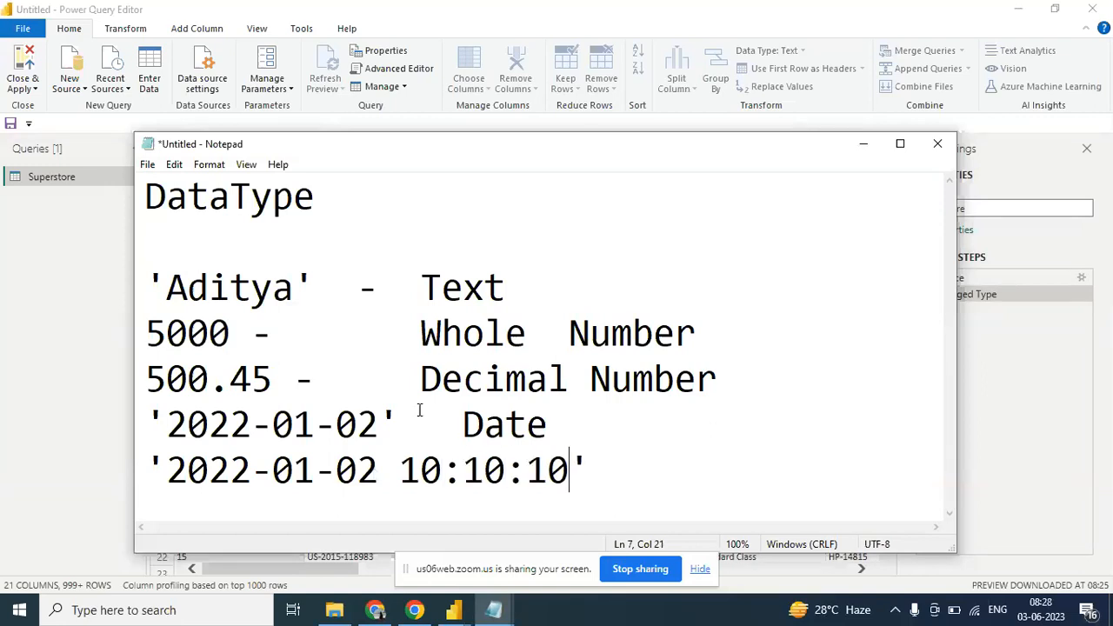
# - Shift the "Date" label further along its line and label the date with time entry "Date time"
pyautogui.click(461, 427)
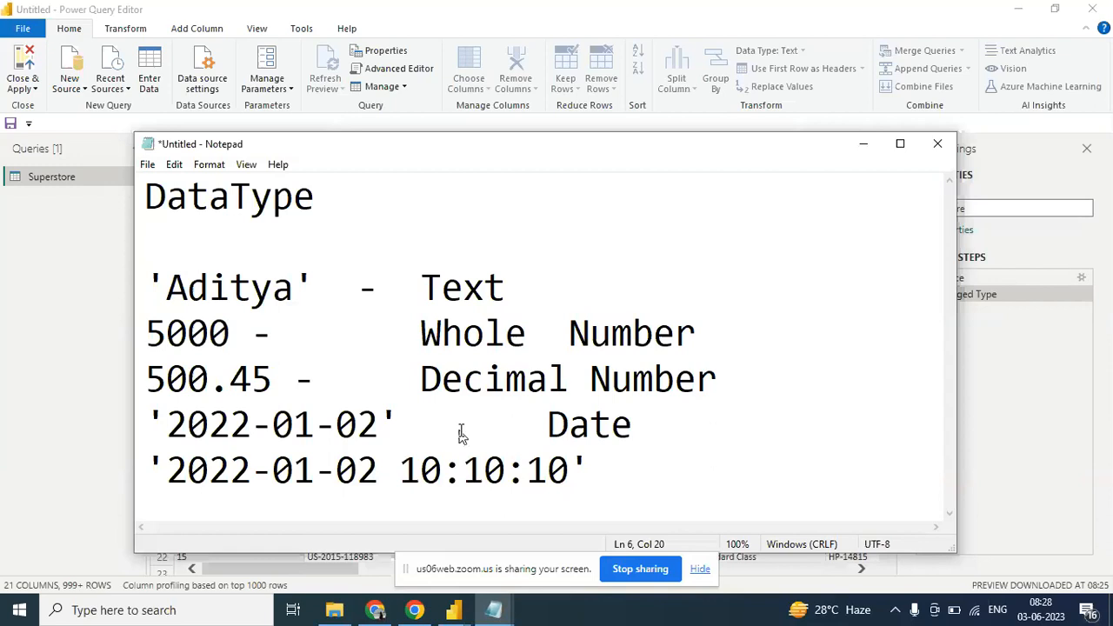
pyautogui.click(688, 489)
pyautogui.write('Date time')
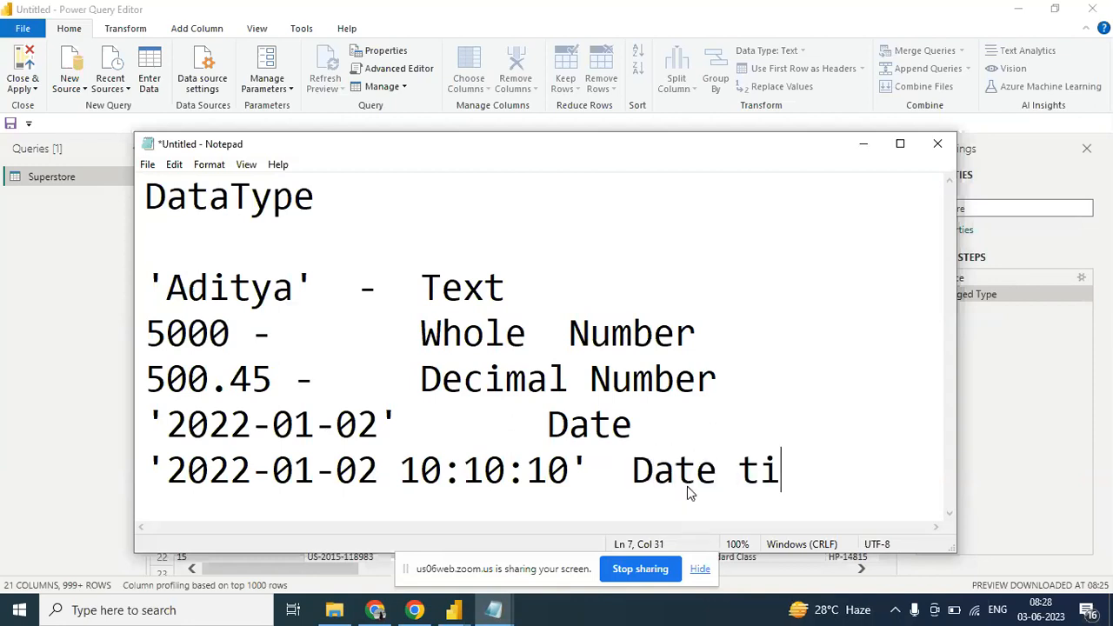
# - Maximize the Notepad window and space out the Text, Whole Number, Decimal Number and Date labels to roughly line up with "Date time"
pyautogui.click(900, 144)
pyautogui.click(286, 152)
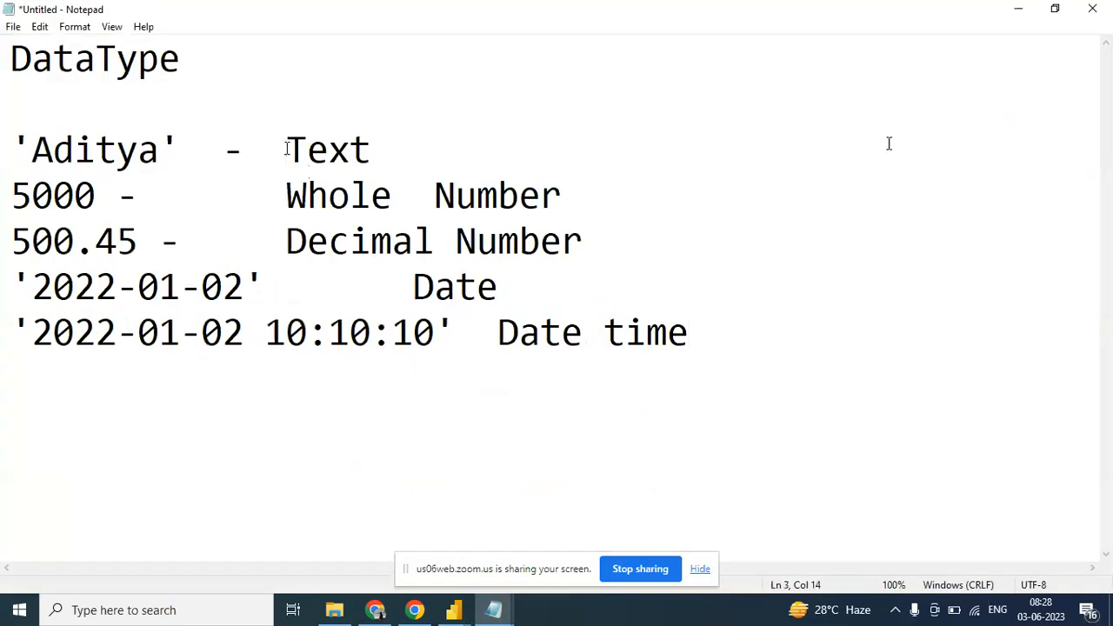
pyautogui.click(281, 193)
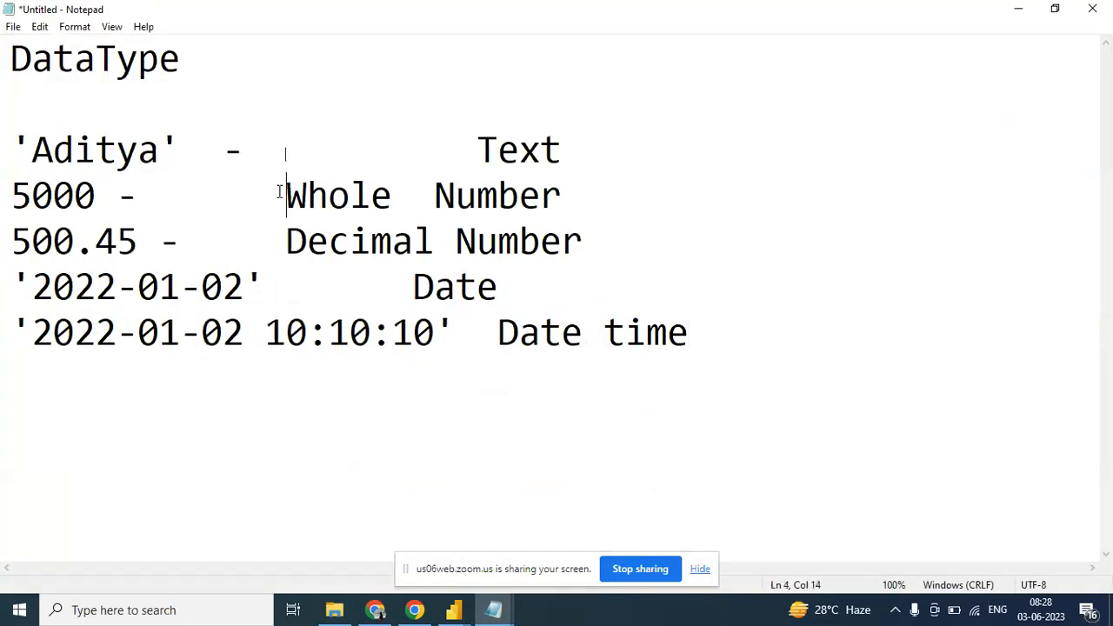
pyautogui.click(286, 233)
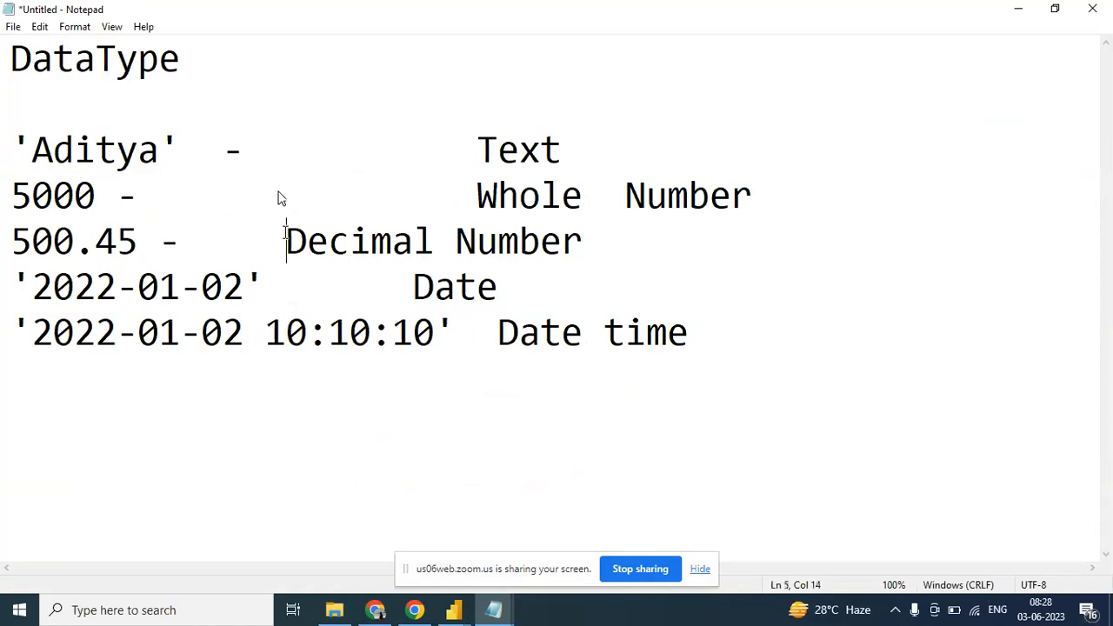
pyautogui.click(407, 281)
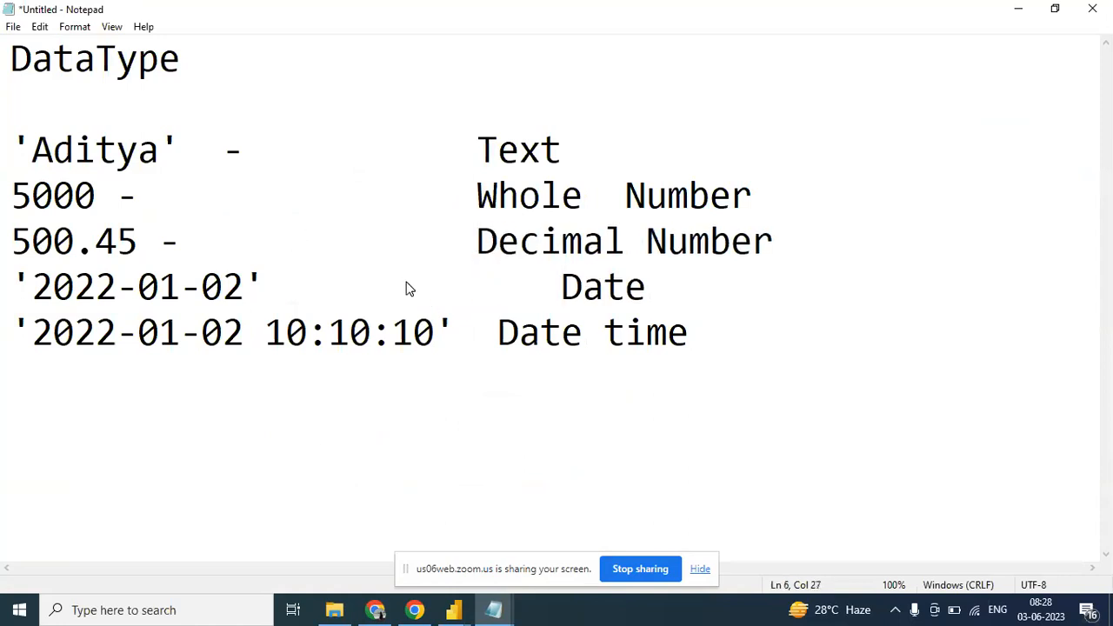
pyautogui.press('BackSpace')
pyautogui.press('BackSpace')
pyautogui.press('BackSpace')
pyautogui.press('BackSpace')
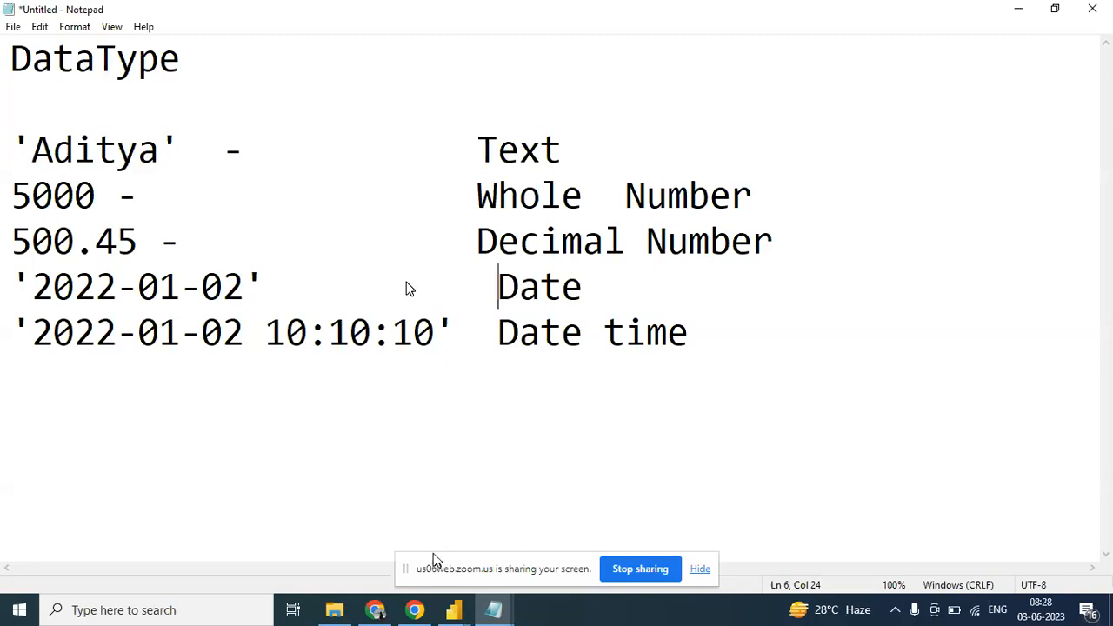
# - Switch to the Power Query Editor and look through the data types available for Column1
pyautogui.moveTo(454, 610)
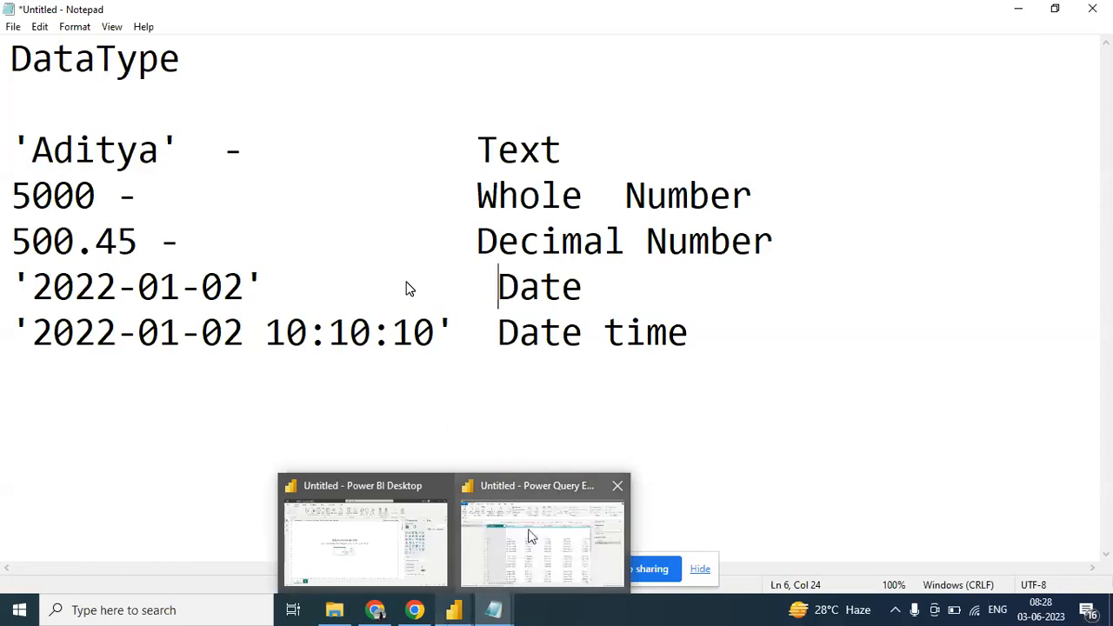
pyautogui.click(530, 536)
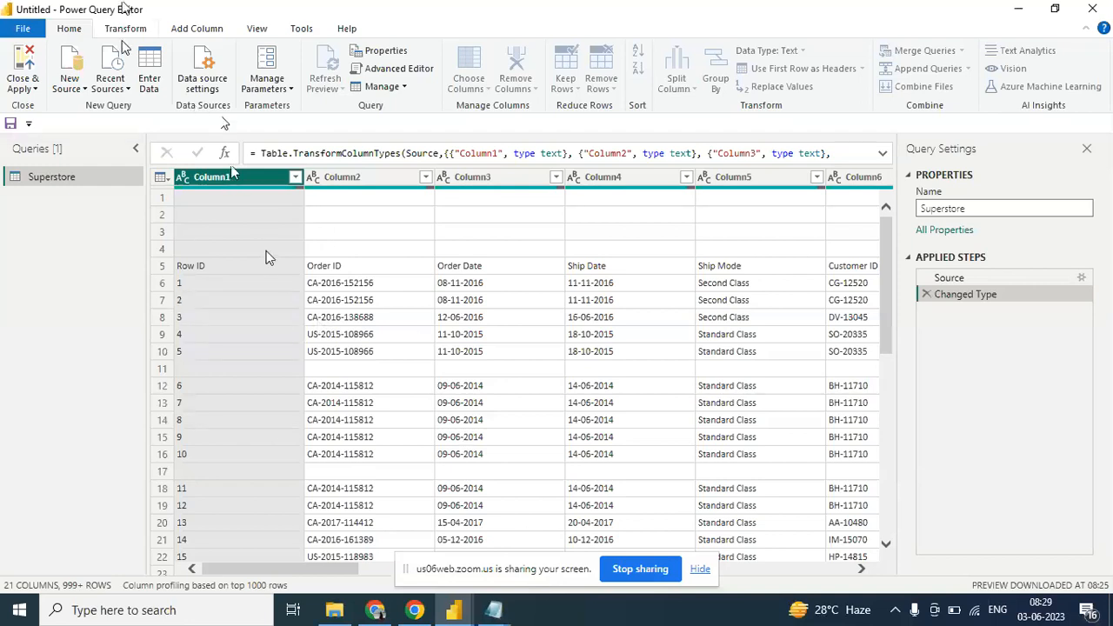
pyautogui.click(125, 34)
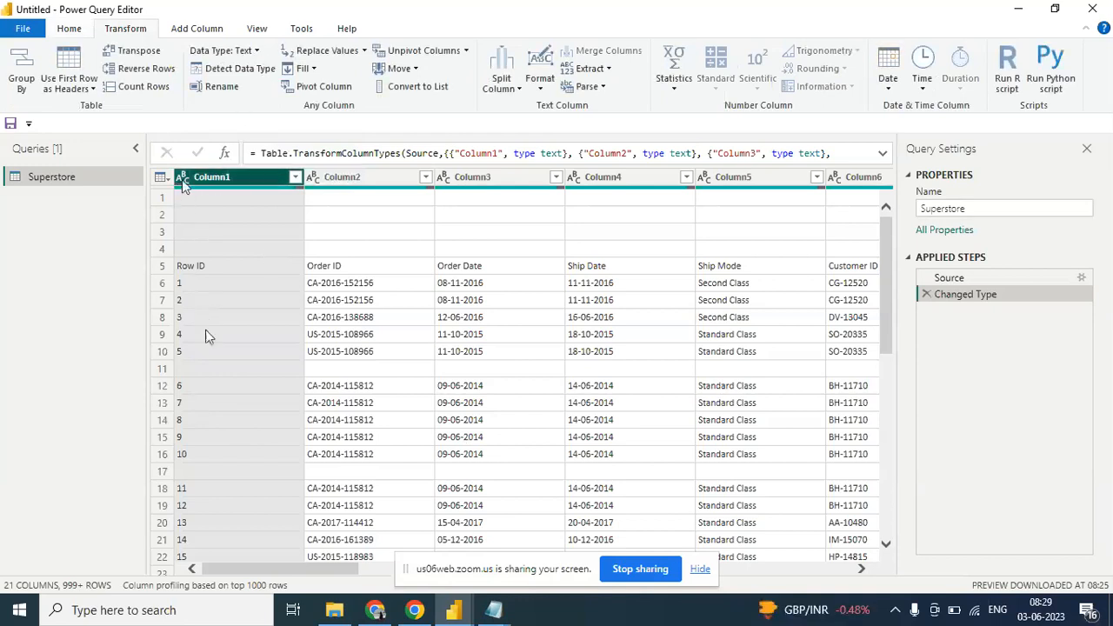
pyautogui.click(258, 58)
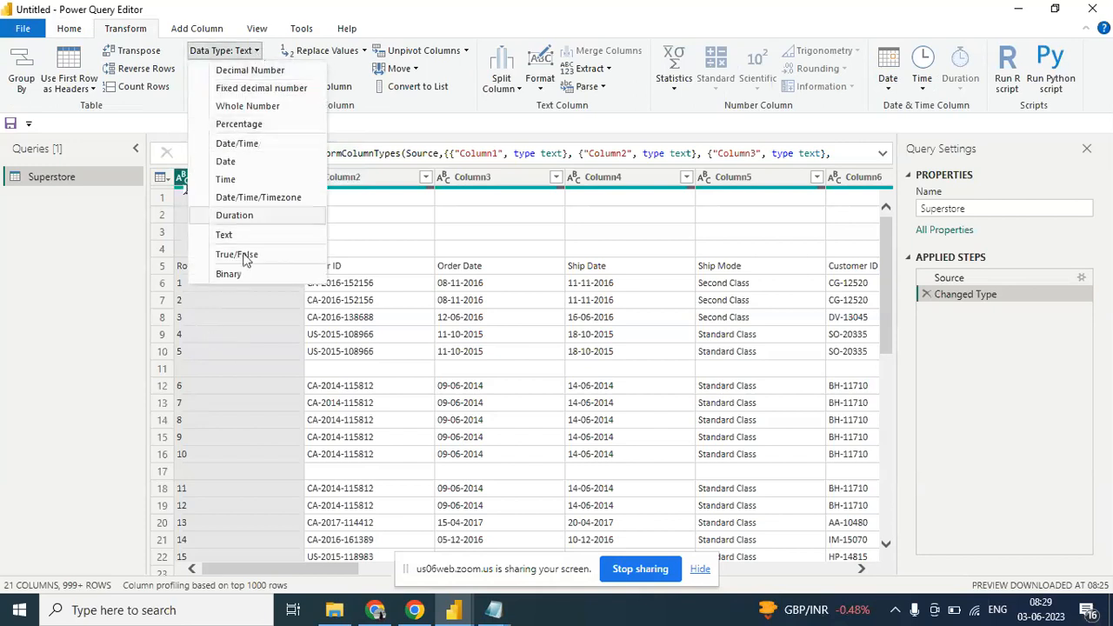
pyautogui.click(165, 103)
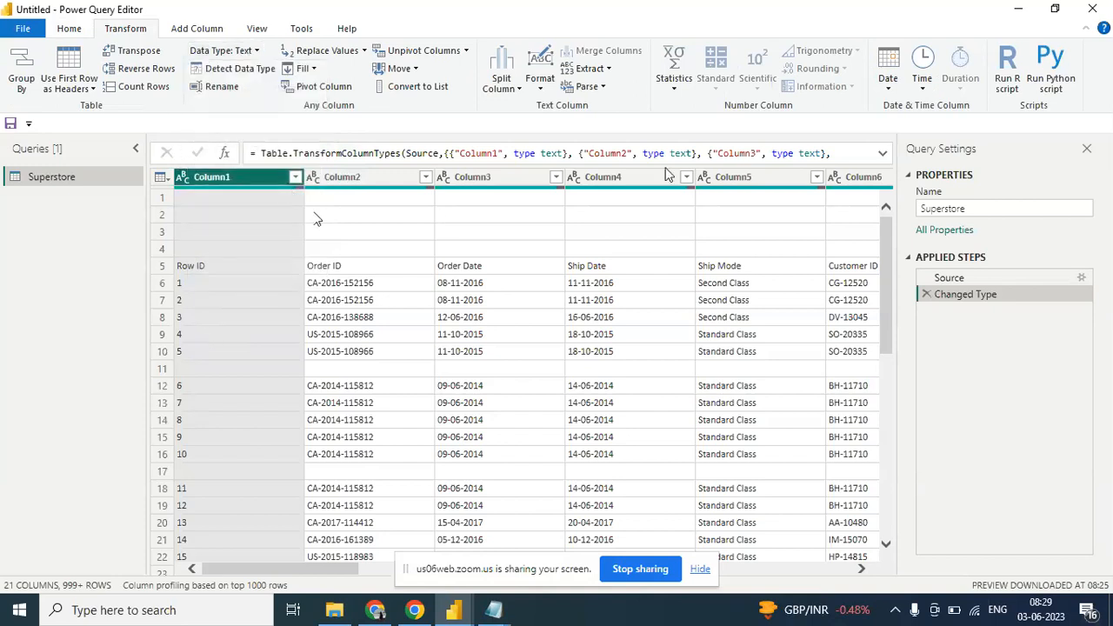
# - Examine the columns across the Superstore table, hiding the screen-sharing bar and dismissing the security notification
pyautogui.moveTo(333, 578); pyautogui.dragTo(549, 544)
pyautogui.click(549, 543)
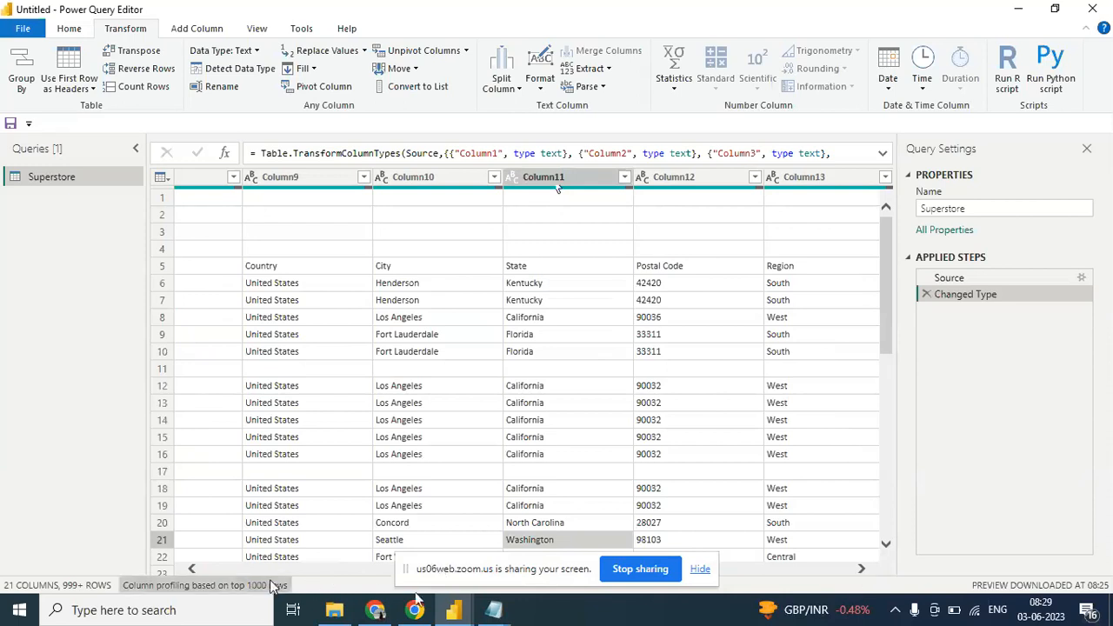
pyautogui.click(701, 568)
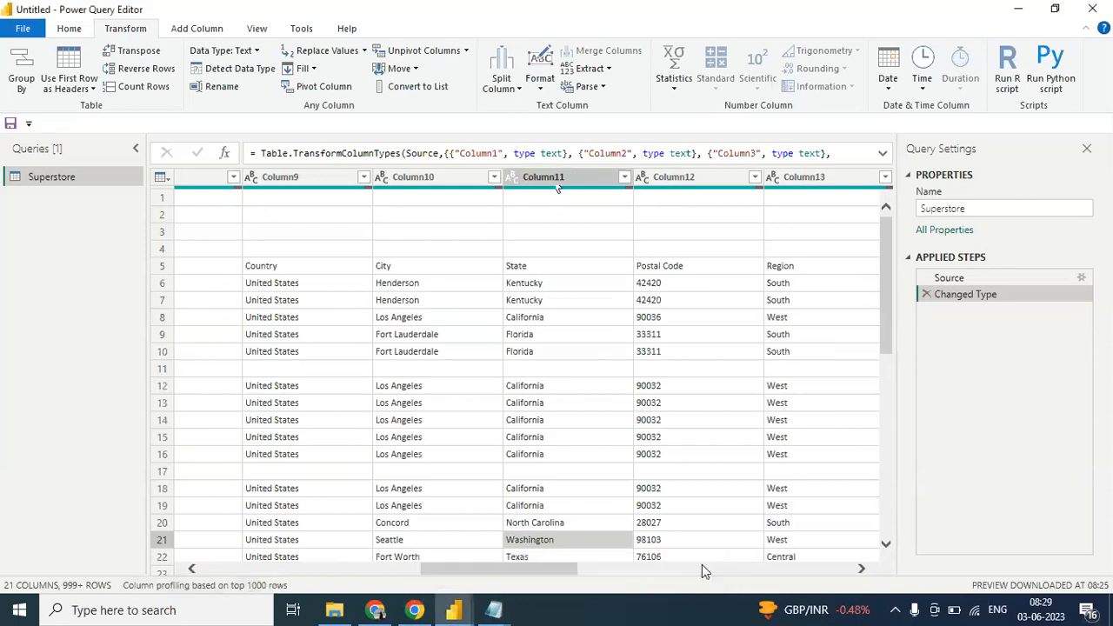
pyautogui.hscroll(10, 572, 572)
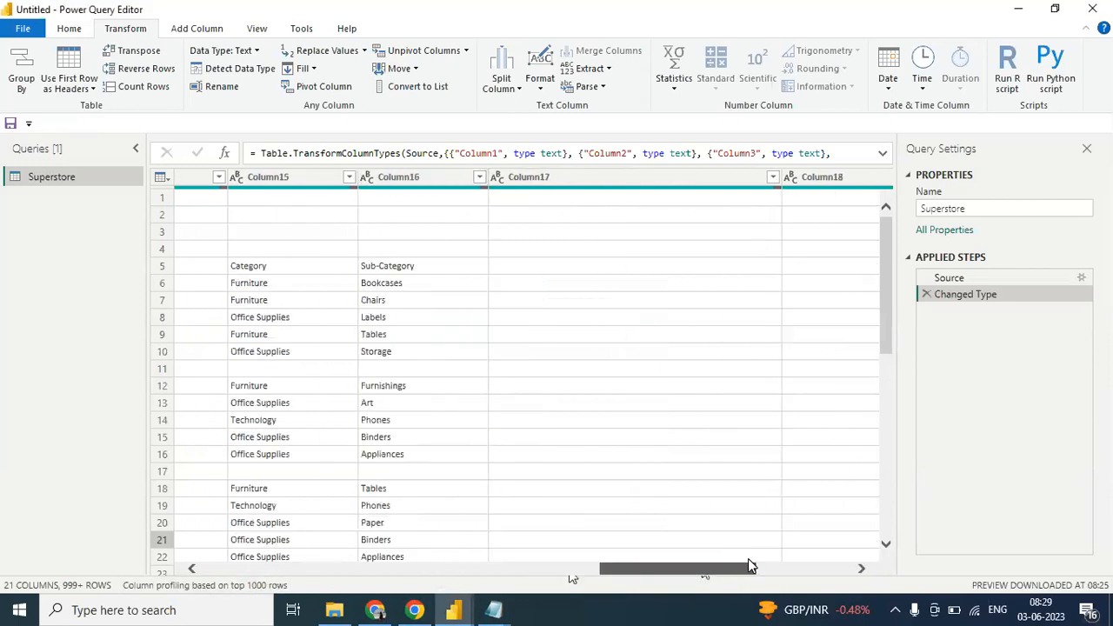
pyautogui.hscroll(-15, 418, 522)
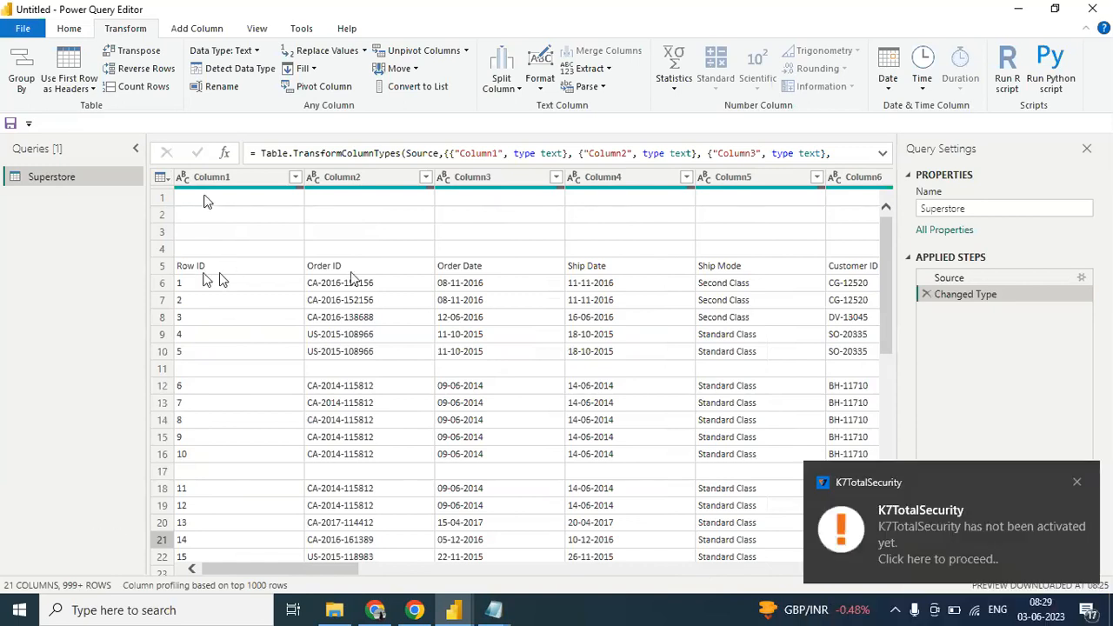
pyautogui.click(1079, 483)
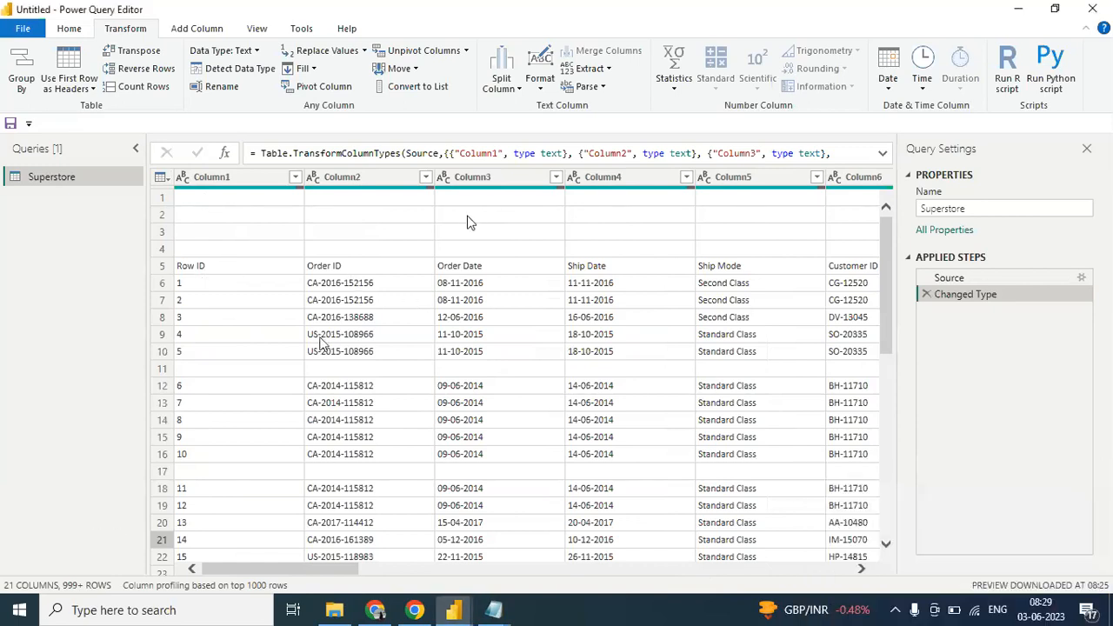
# - Remove the 4 blank rows at the start of the Superstore table with Remove Top Rows
pyautogui.click(68, 31)
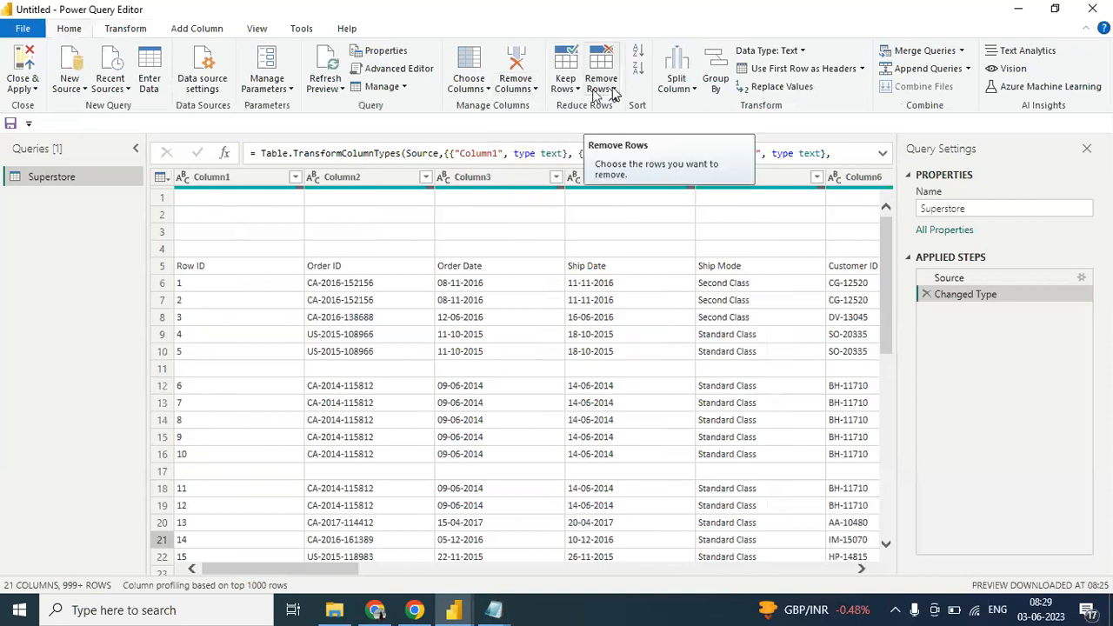
pyautogui.click(613, 91)
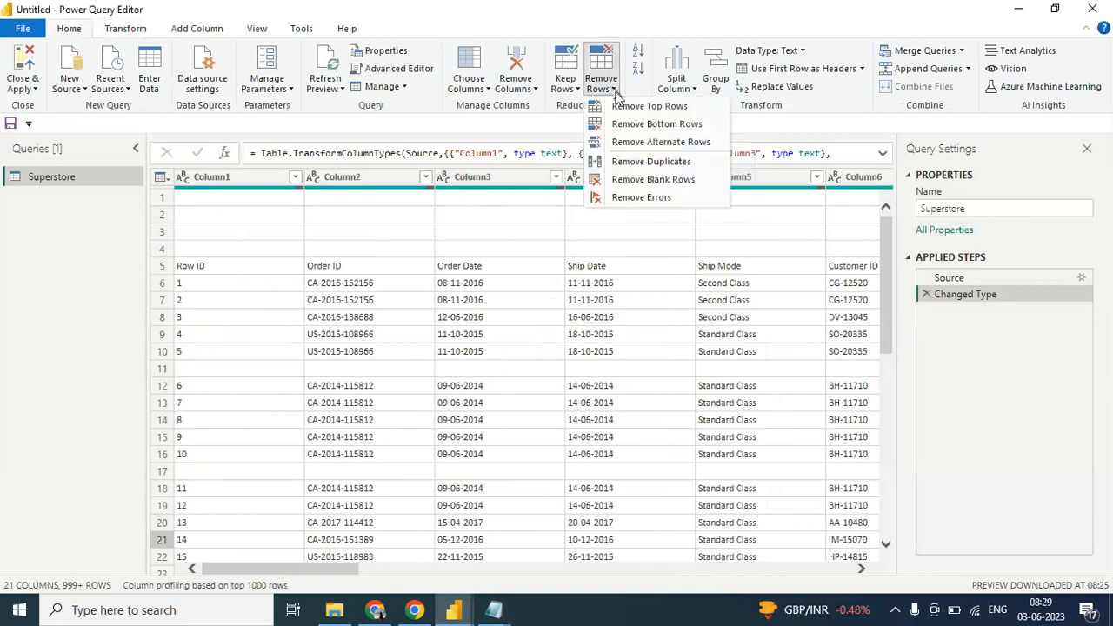
pyautogui.click(620, 106)
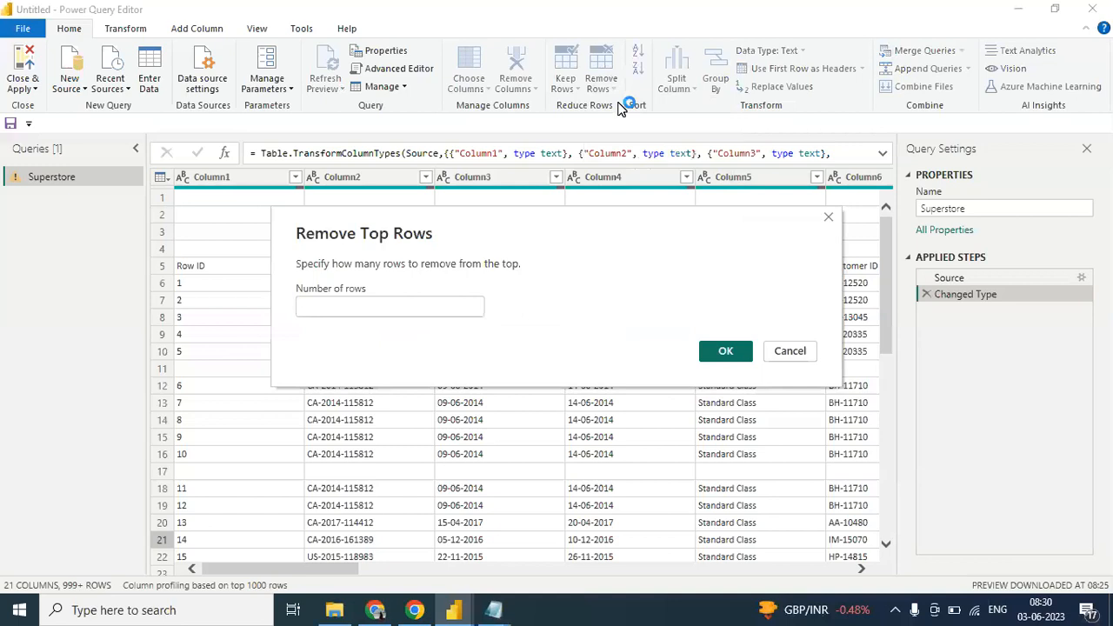
pyautogui.moveTo(423, 228); pyautogui.dragTo(606, 245)
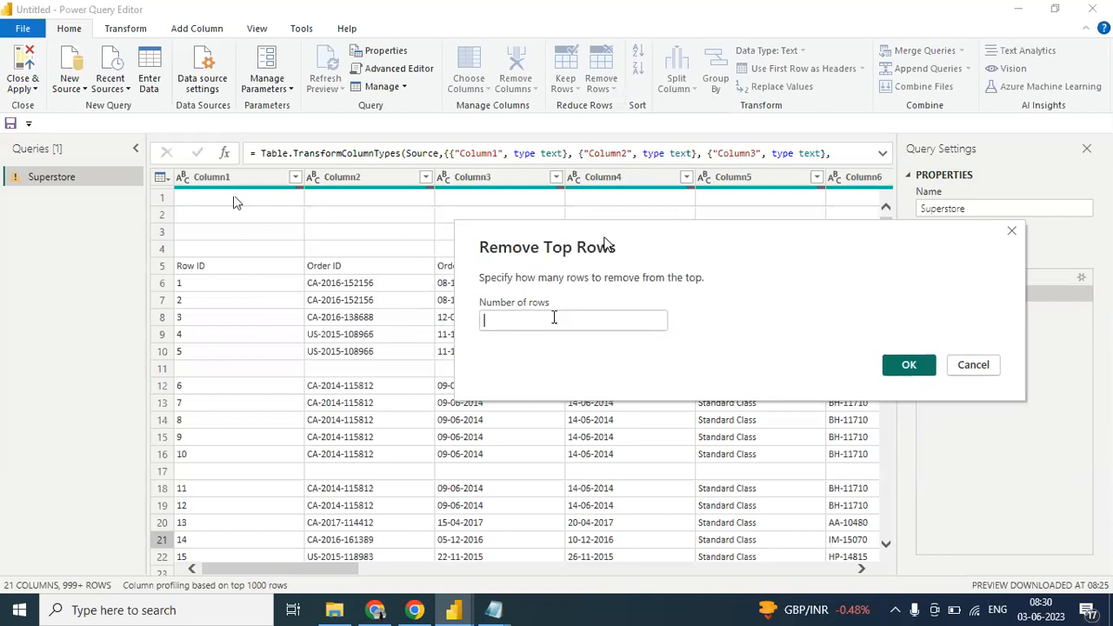
pyautogui.write('4')
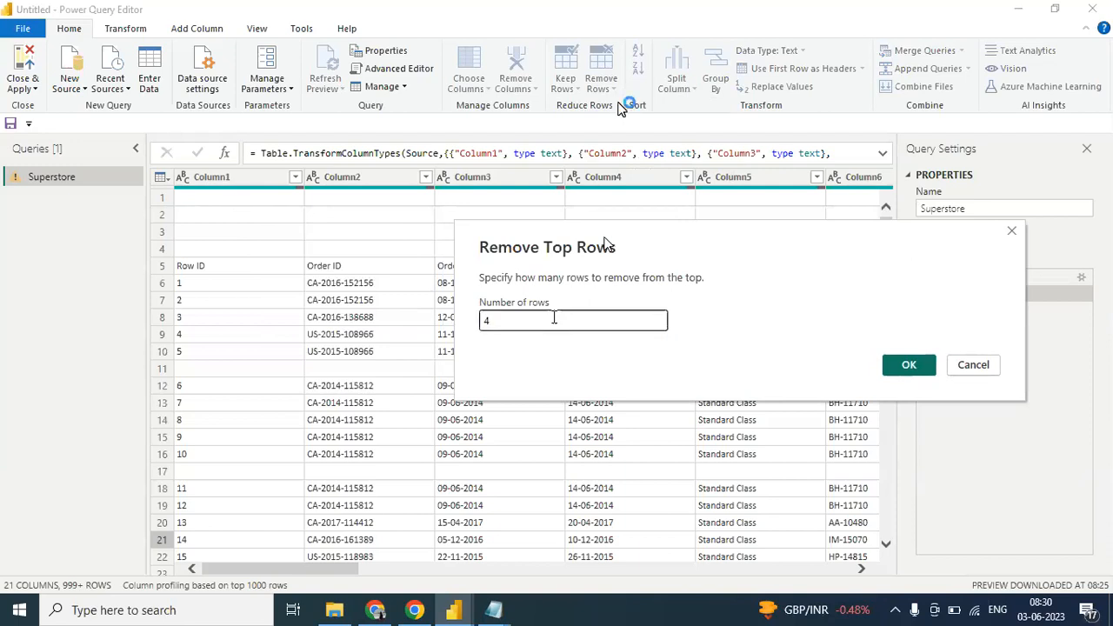
pyautogui.click(895, 367)
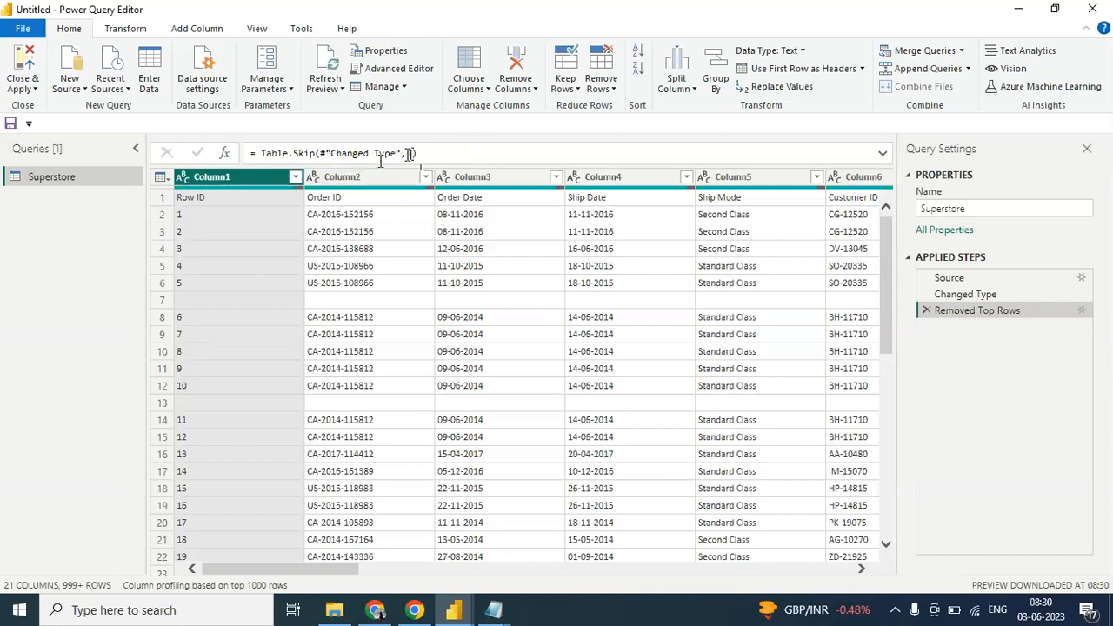
# - Edit the Removed Top Rows formula so that Table.Skip skips 3 rows
pyautogui.click(412, 154)
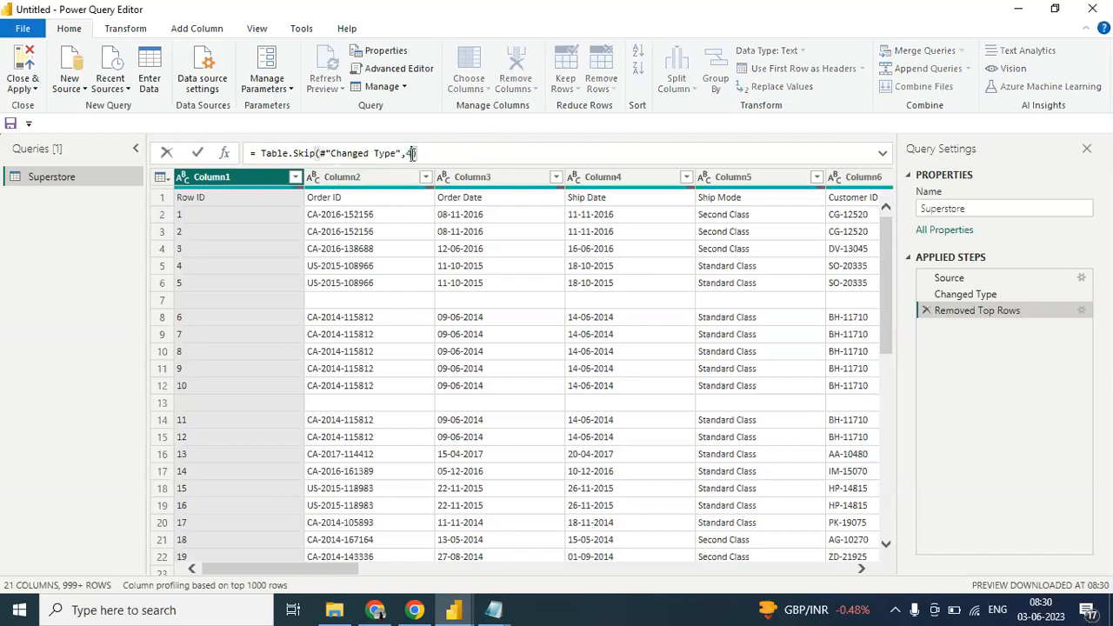
pyautogui.press('BackSpace')
pyautogui.write('3')
pyautogui.press('Return')
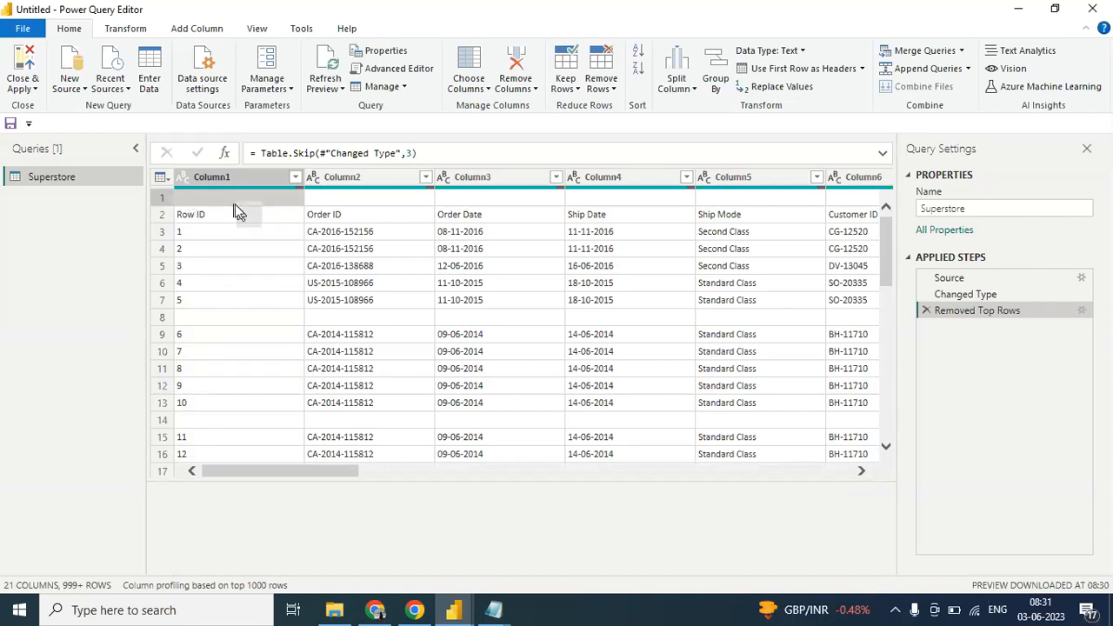
# - Set the Table.Skip row count back to 4 in the formula and delete the Removed Top Rows step
pyautogui.click(414, 153)
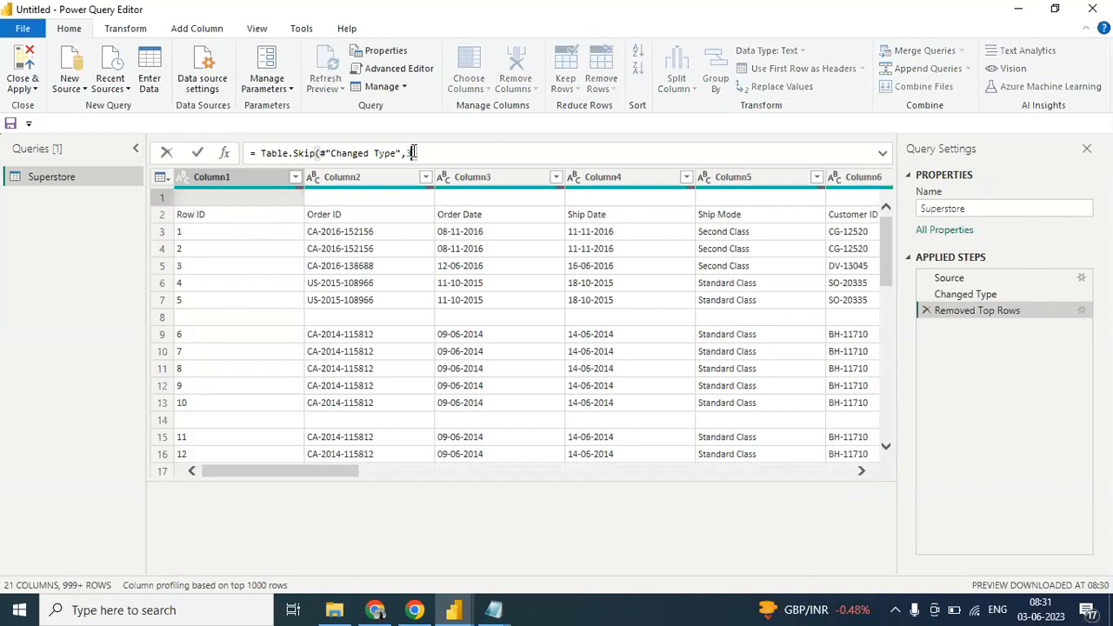
pyautogui.press('BackSpace')
pyautogui.write('4')
pyautogui.press('Return')
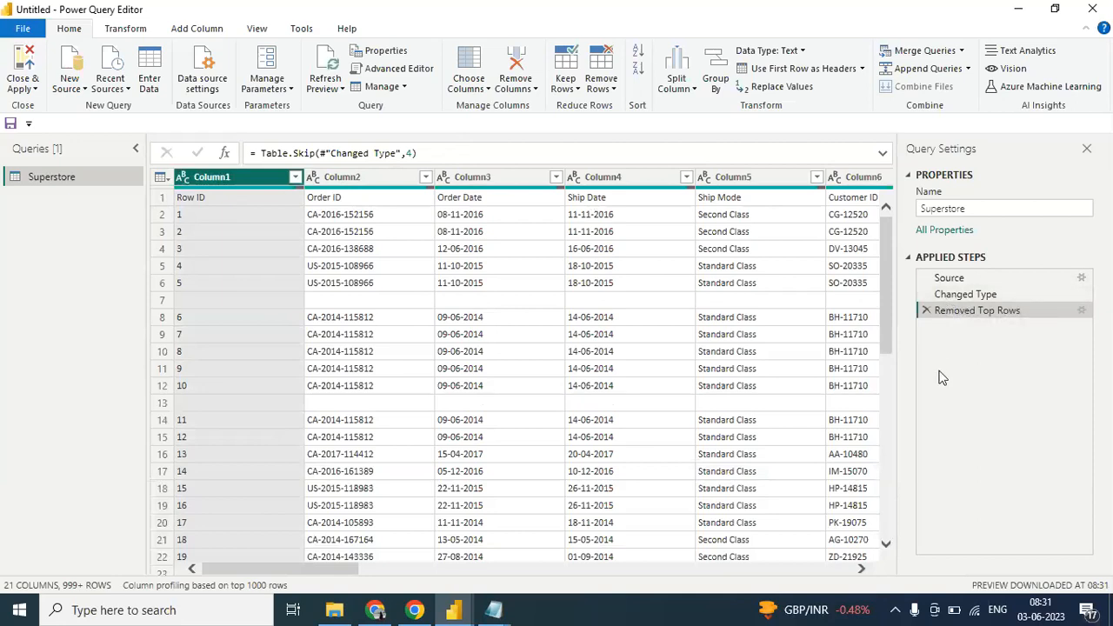
pyautogui.click(926, 311)
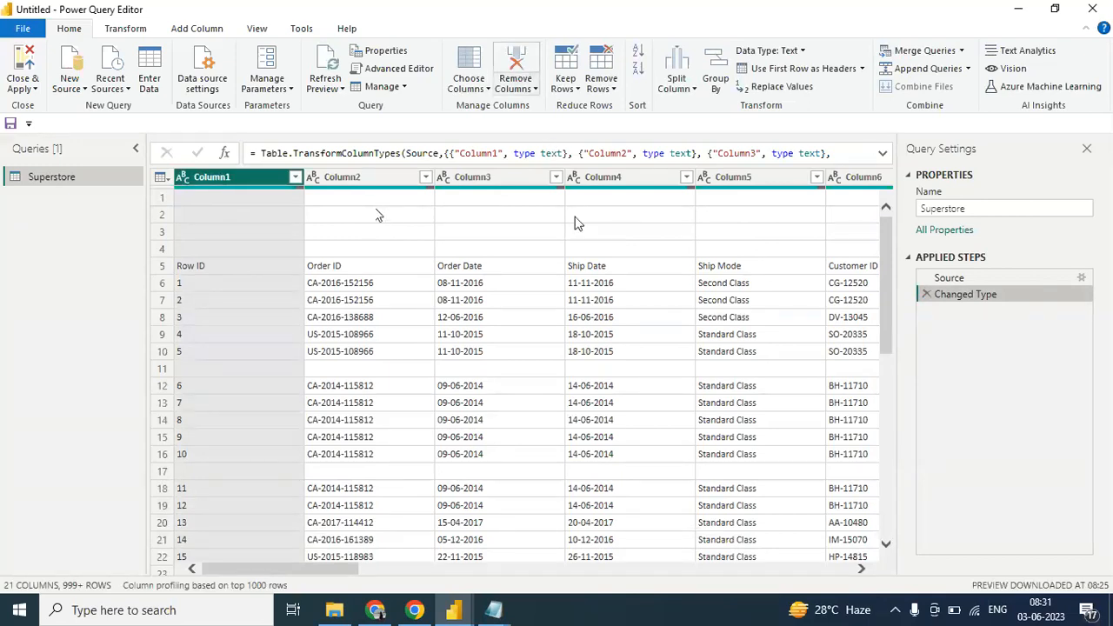
# - Apply Remove Top Rows to the Superstore table again with 4 as the number of rows
pyautogui.click(614, 87)
pyautogui.click(628, 106)
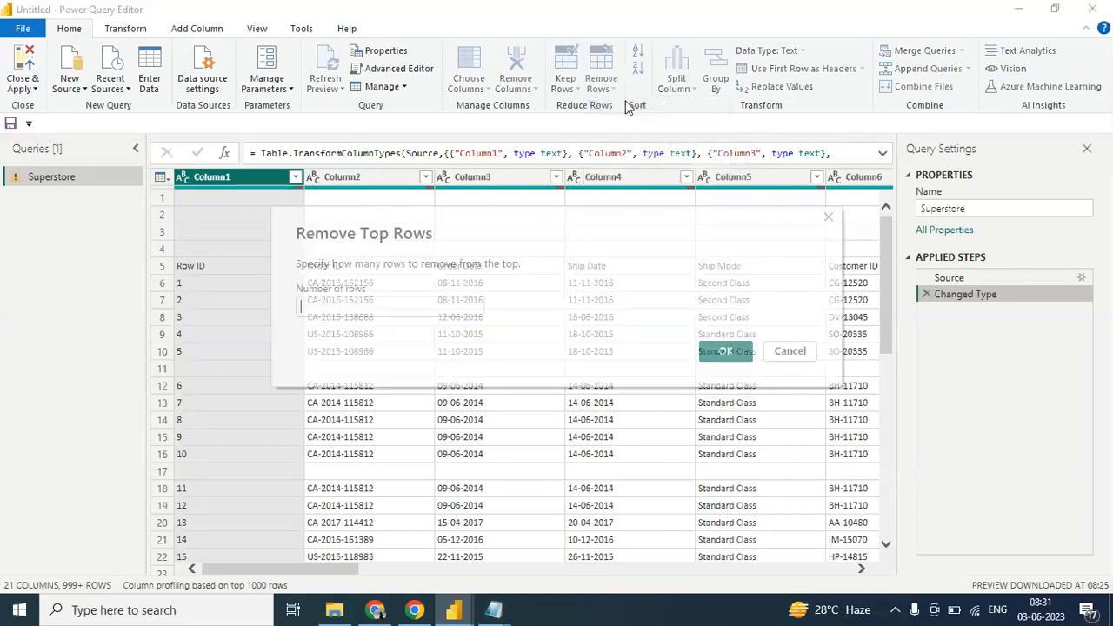
pyautogui.moveTo(606, 240); pyautogui.dragTo(633, 244)
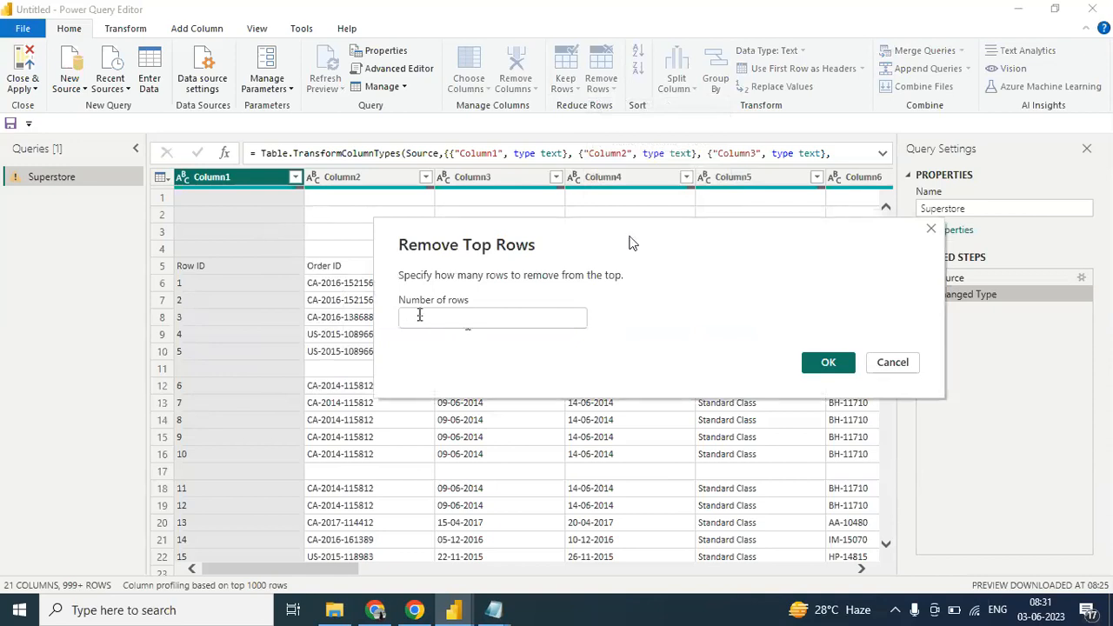
pyautogui.write('4')
pyautogui.click(828, 363)
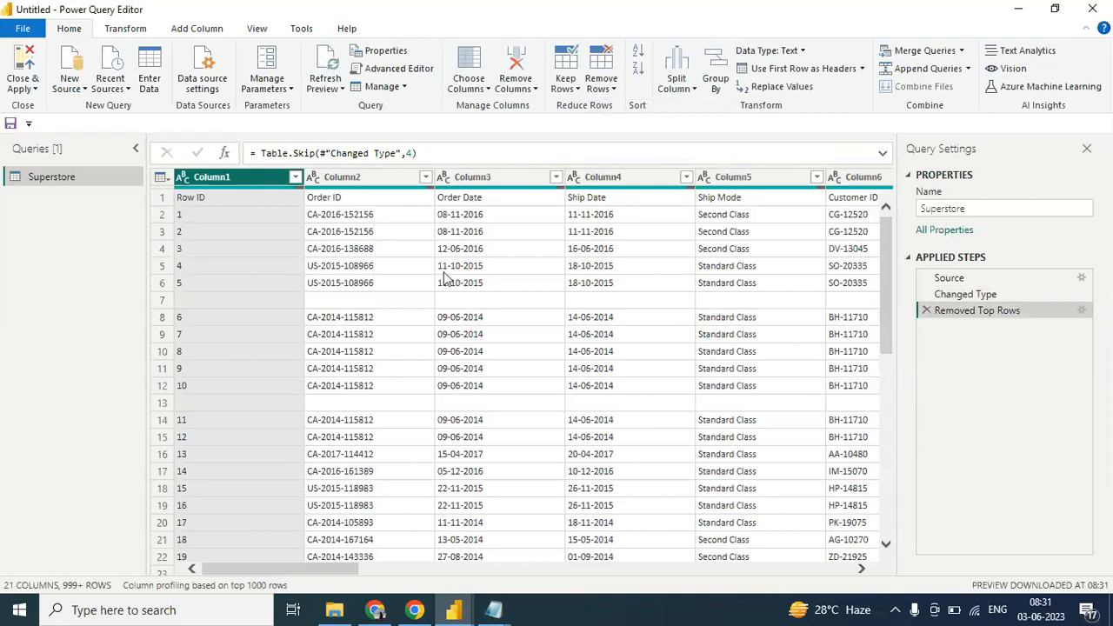
# - Remove all remaining blank rows from the Superstore table and check through the rows
pyautogui.click(365, 306)
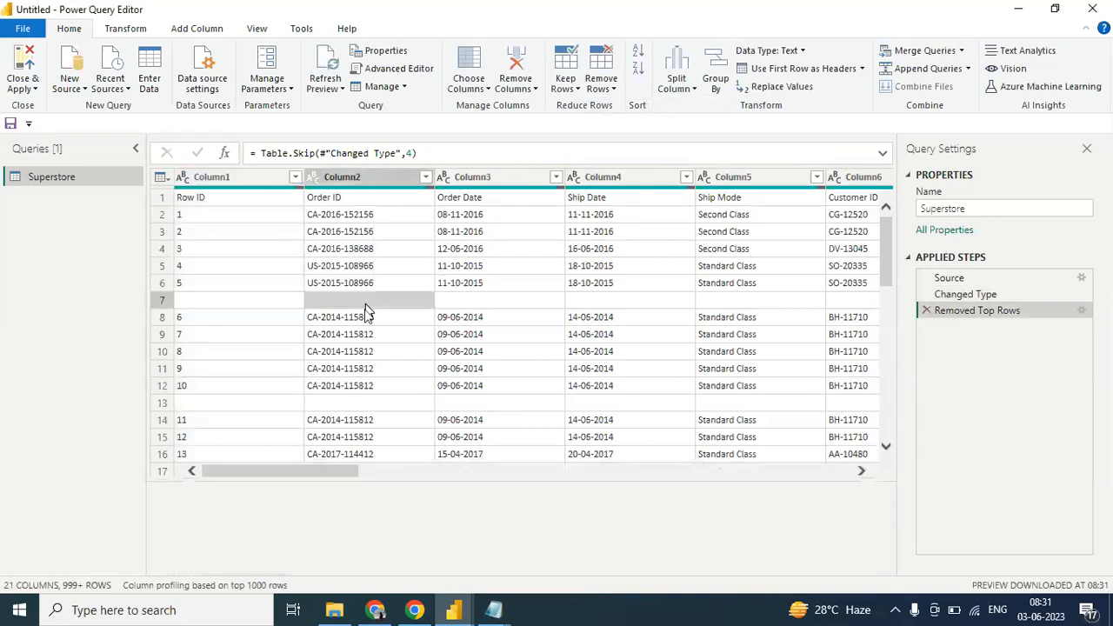
pyautogui.click(350, 403)
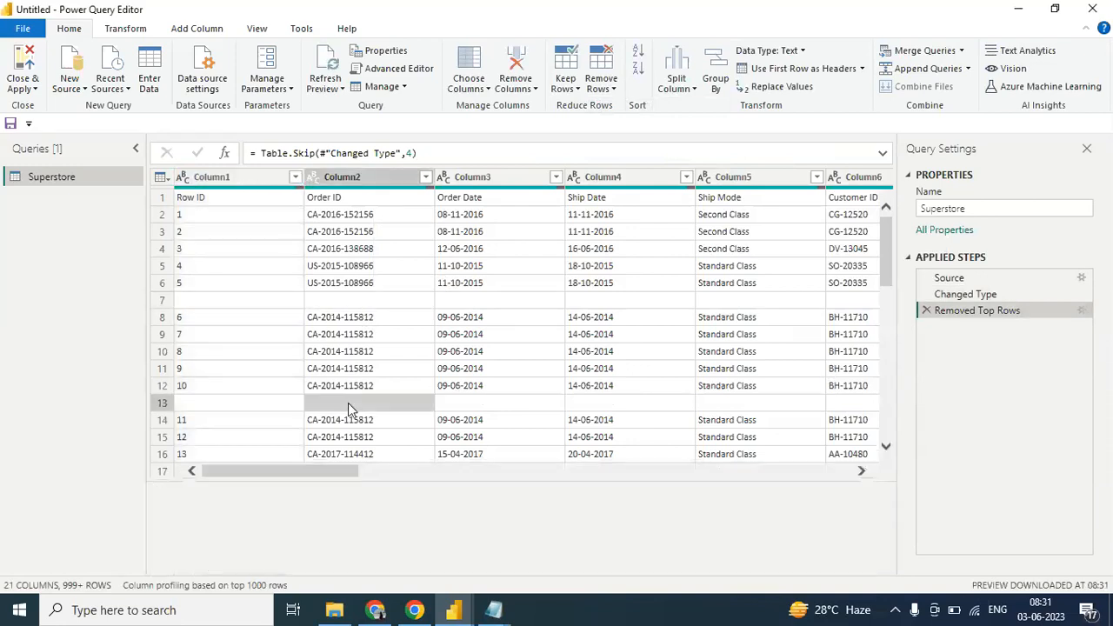
pyautogui.click(344, 304)
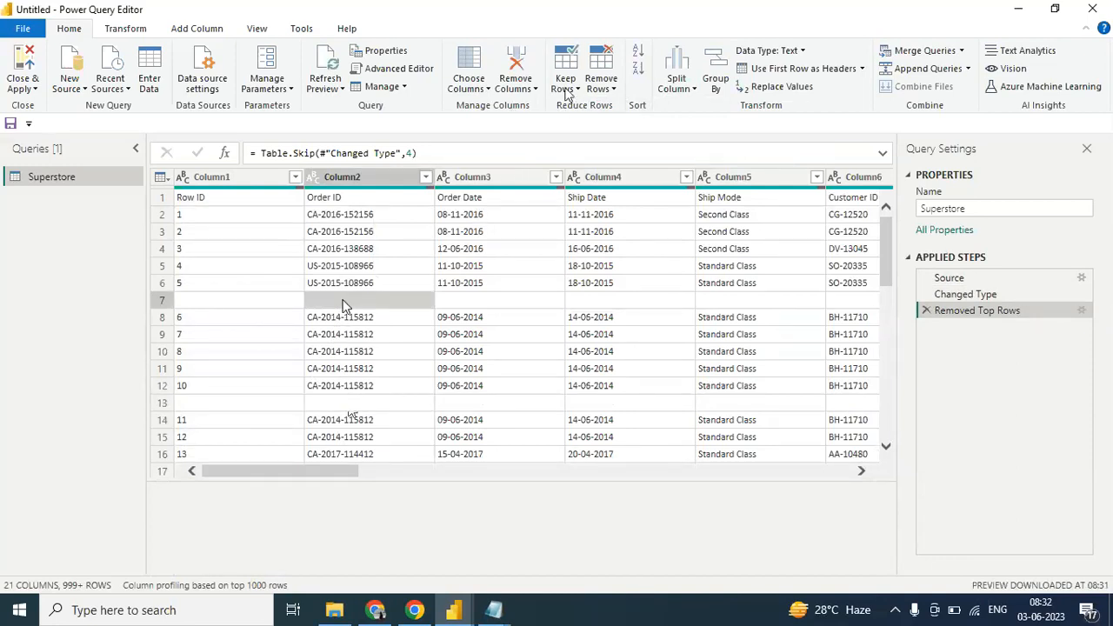
pyautogui.click(612, 89)
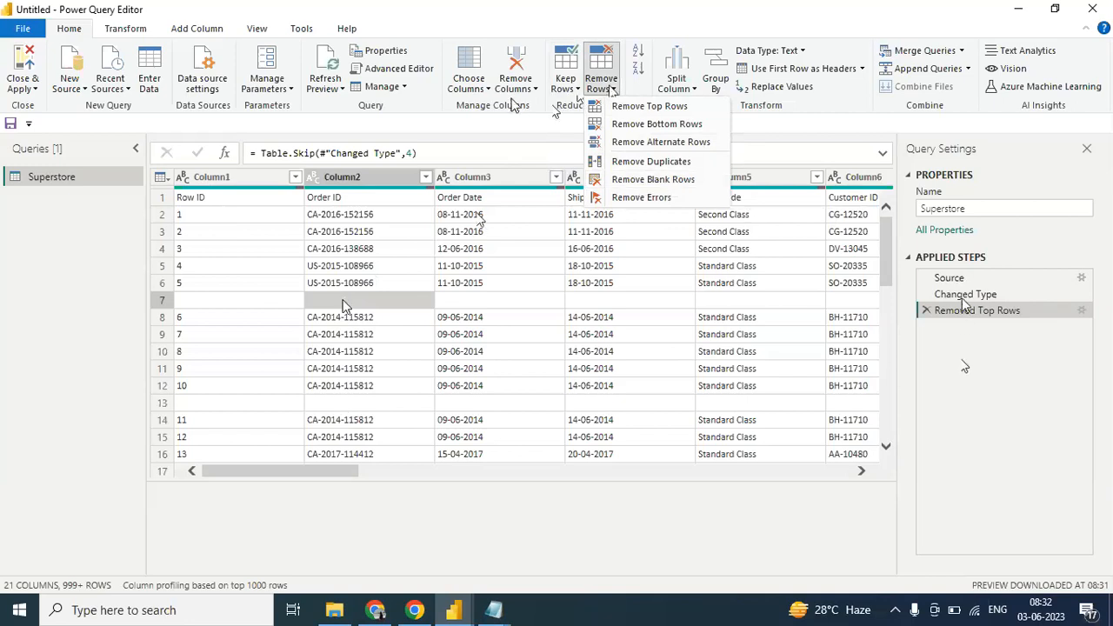
pyautogui.click(665, 180)
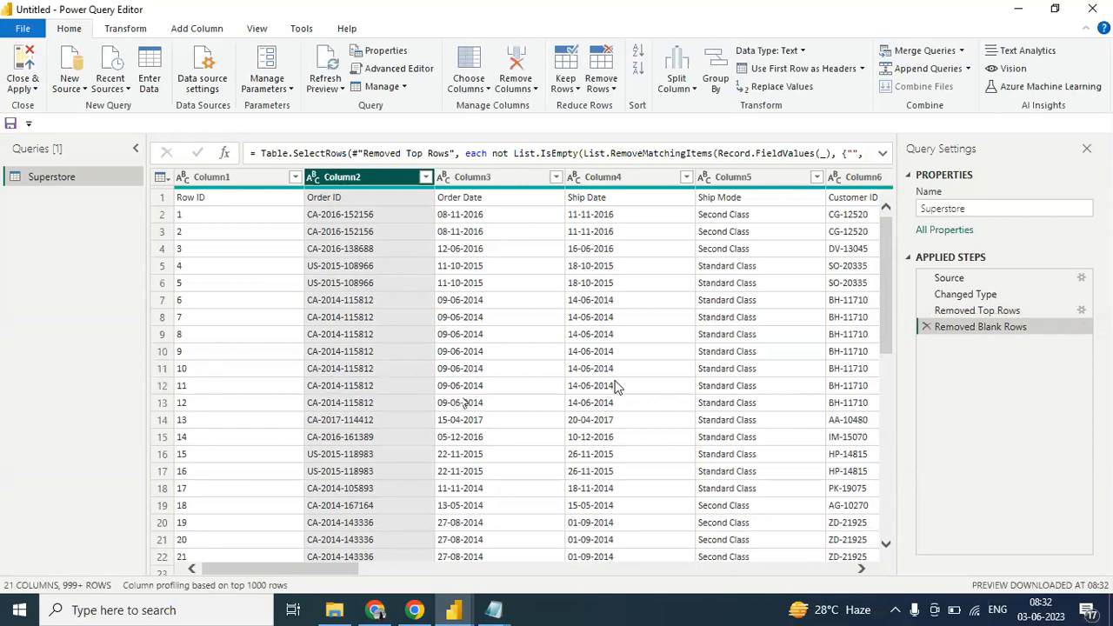
pyautogui.moveTo(885, 328); pyautogui.dragTo(881, 230)
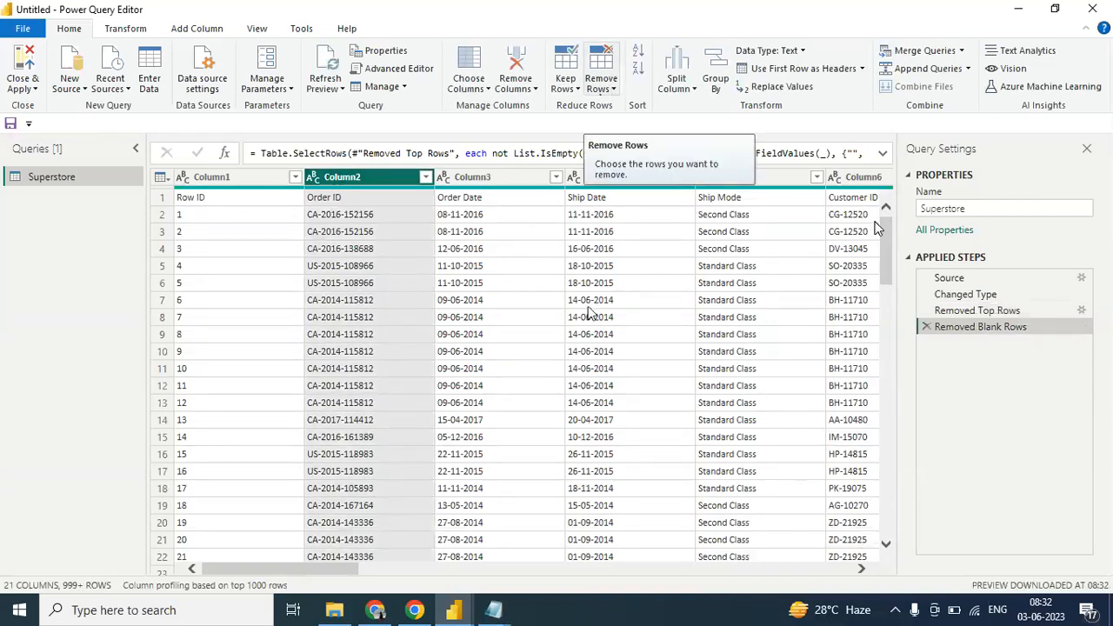
pyautogui.click(614, 89)
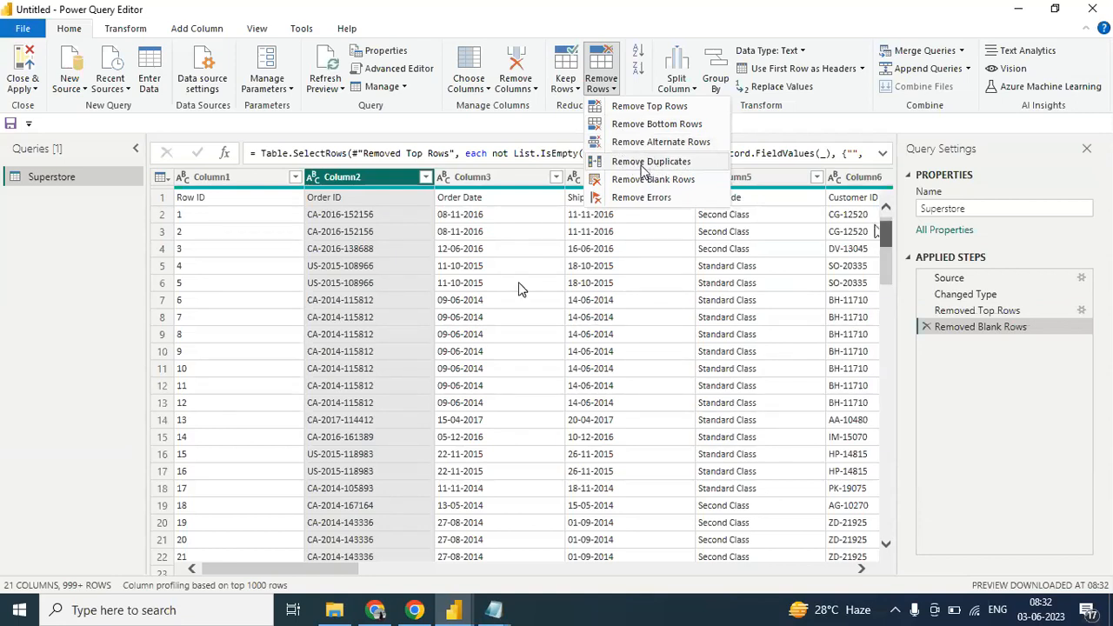
pyautogui.click(665, 128)
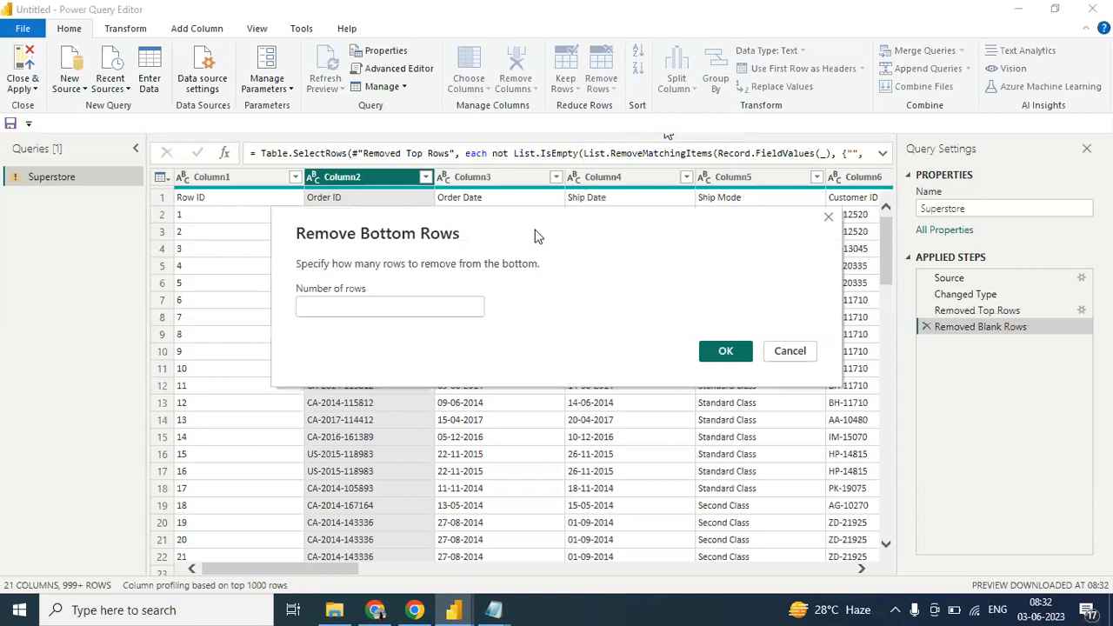
pyautogui.click(790, 353)
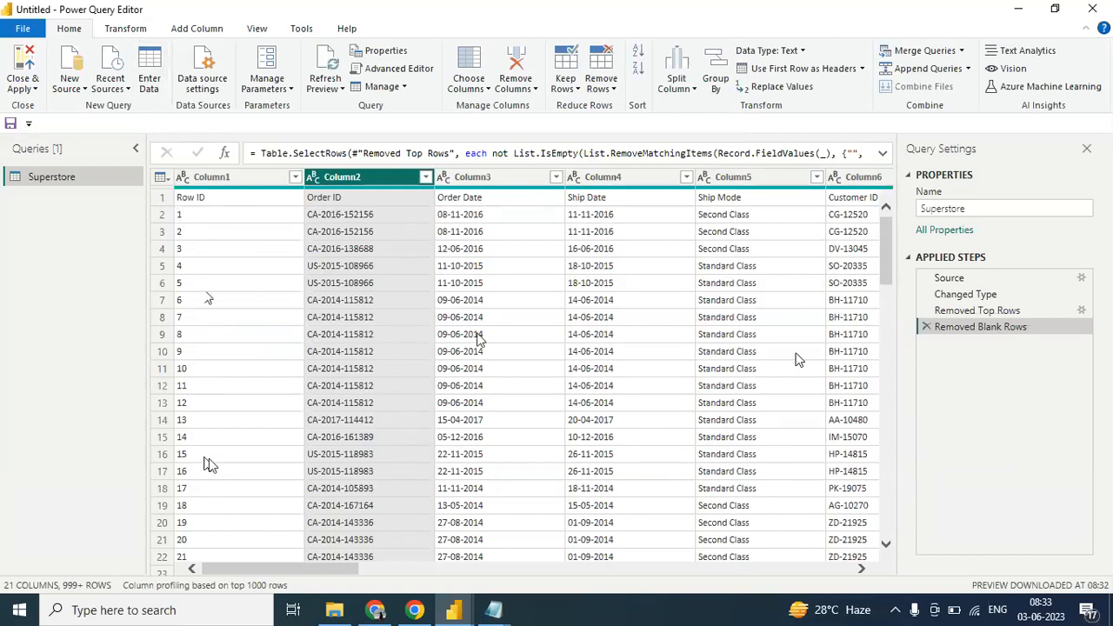
# - Count the rows of the Superstore table twice, deleting the Counted Rows step each time
pyautogui.click(126, 31)
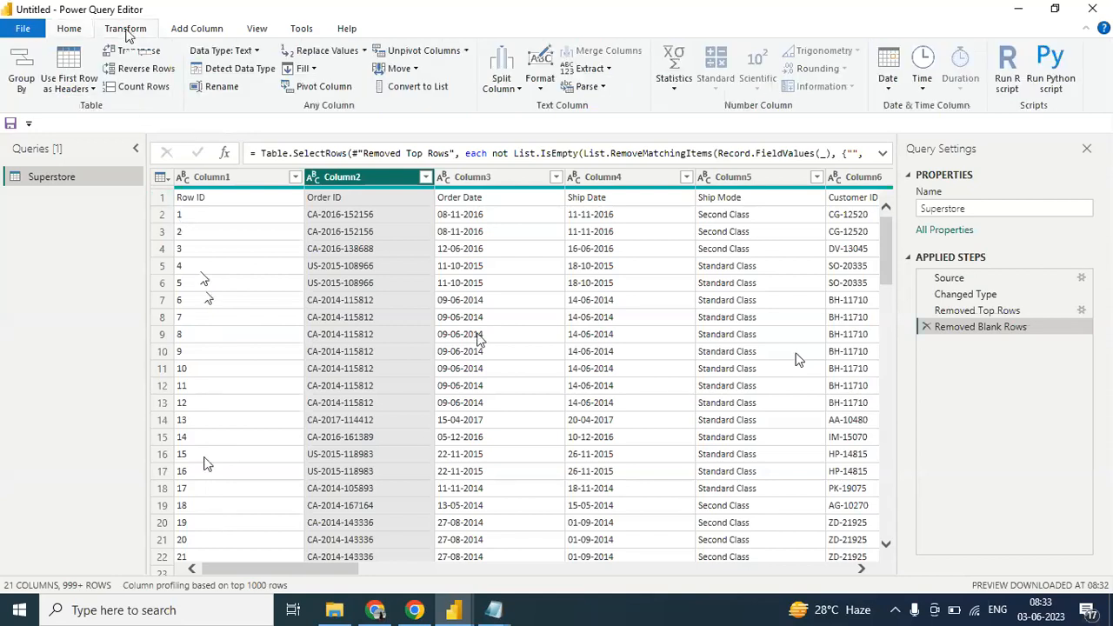
pyautogui.click(139, 86)
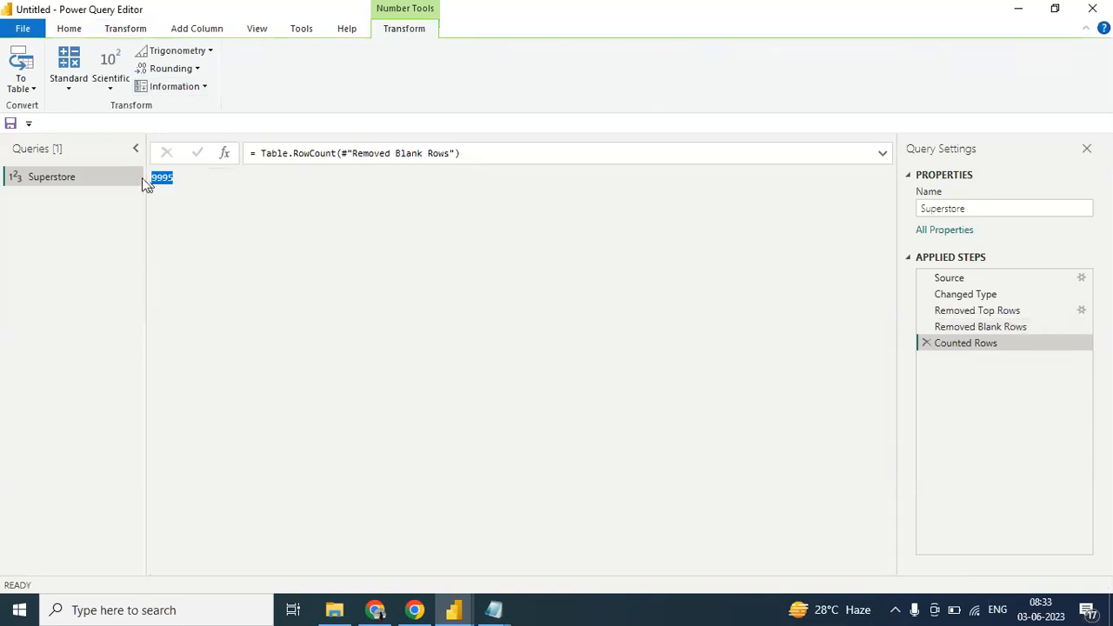
pyautogui.click(217, 214)
pyautogui.click(928, 343)
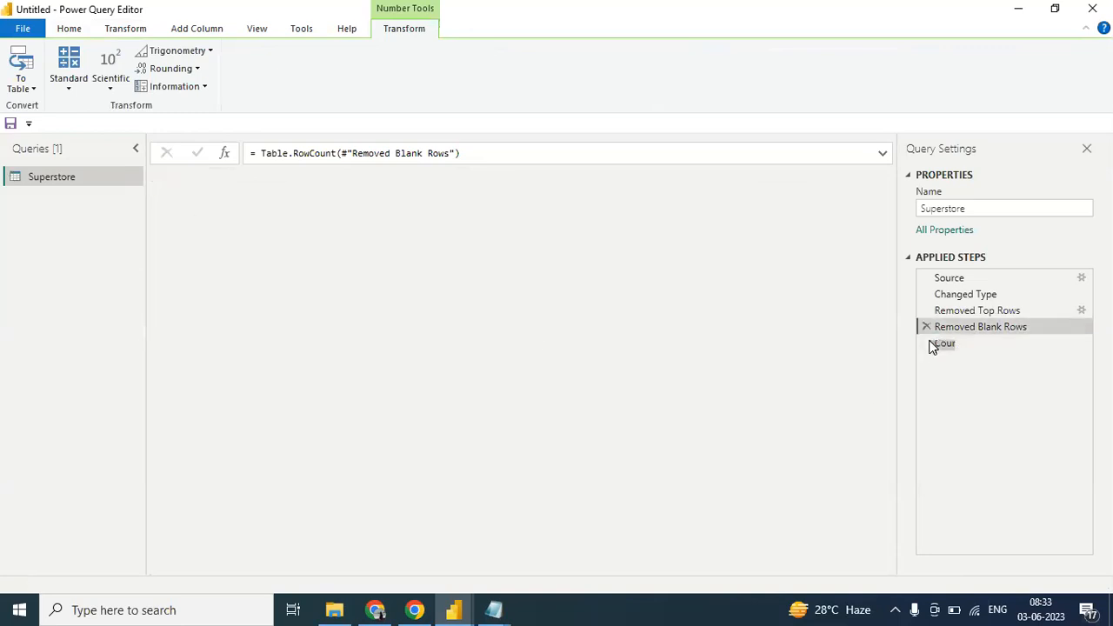
pyautogui.click(139, 31)
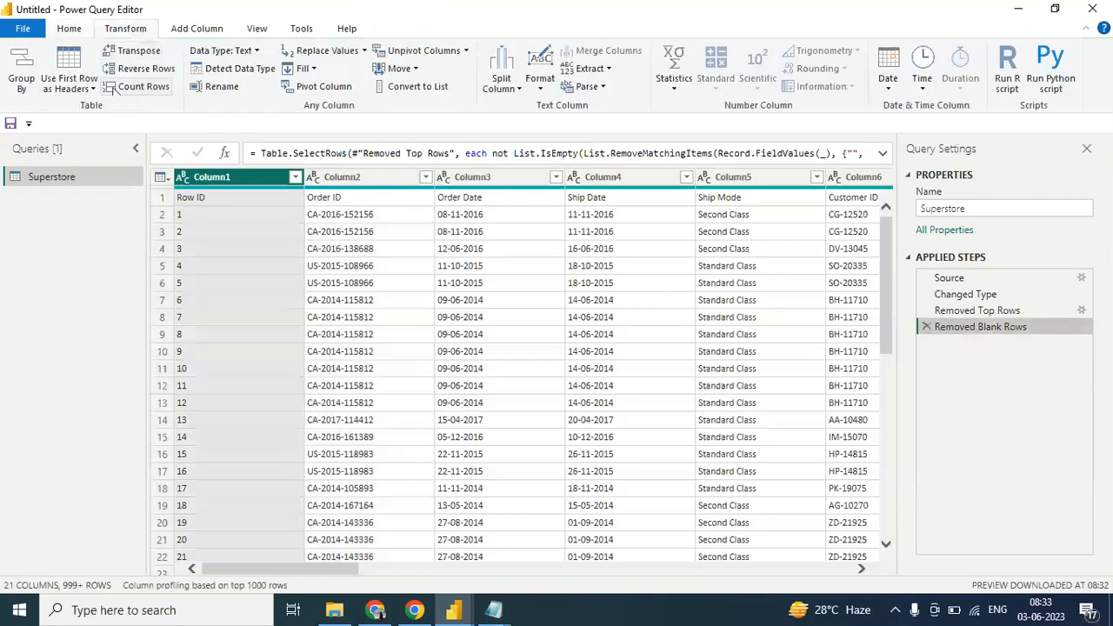
pyautogui.click(130, 90)
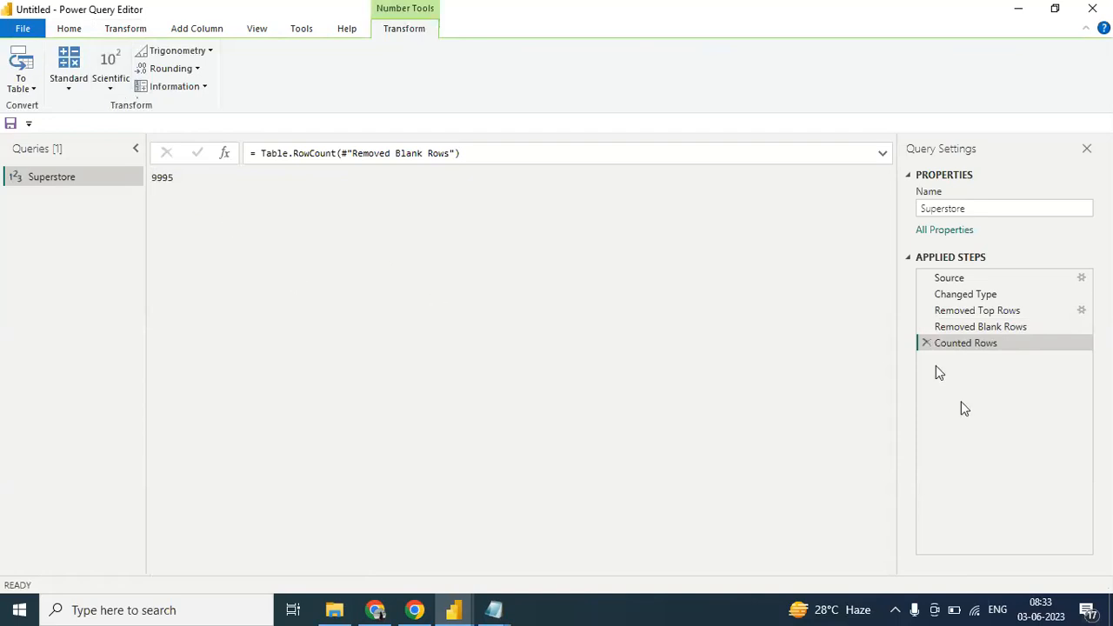
pyautogui.click(926, 343)
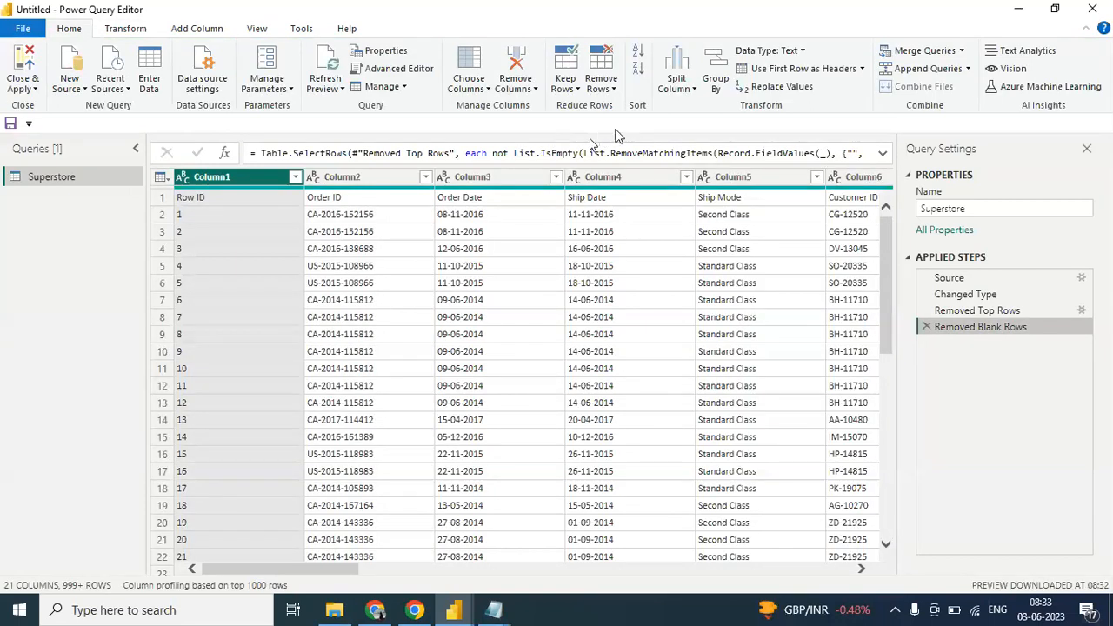
# - Promote the first row of the Superstore table to column headers
pyautogui.click(614, 90)
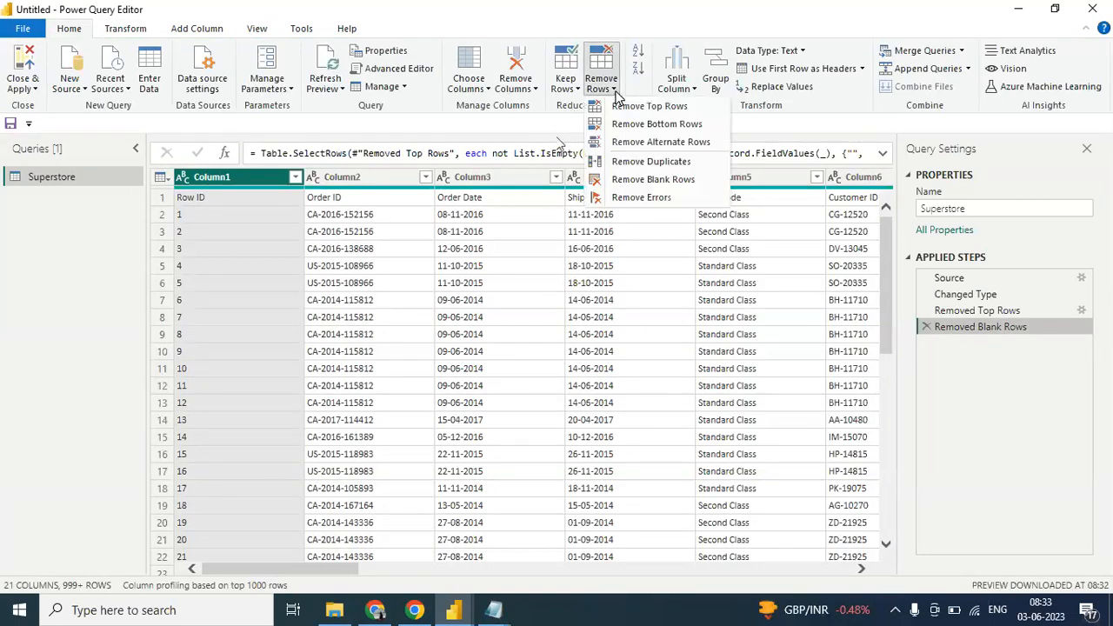
pyautogui.click(616, 98)
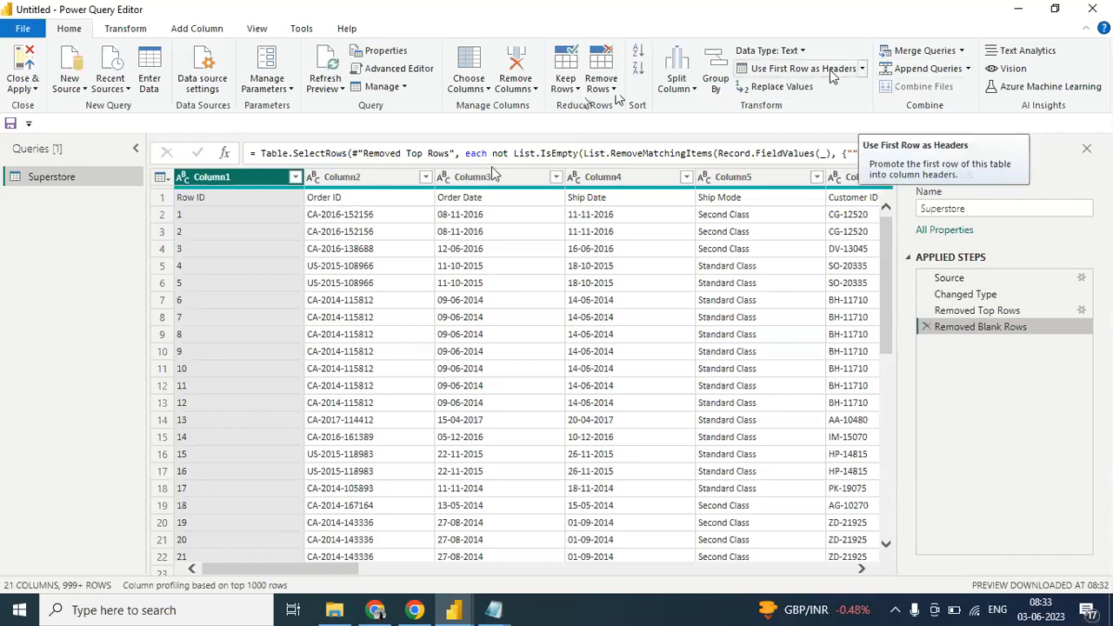
pyautogui.click(861, 69)
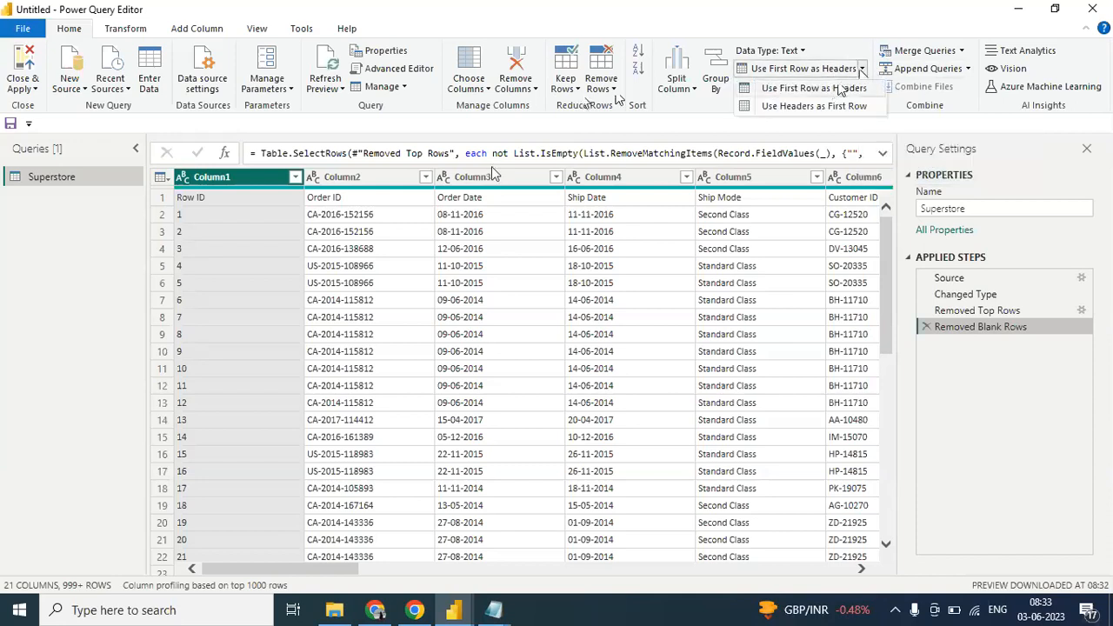
pyautogui.click(835, 90)
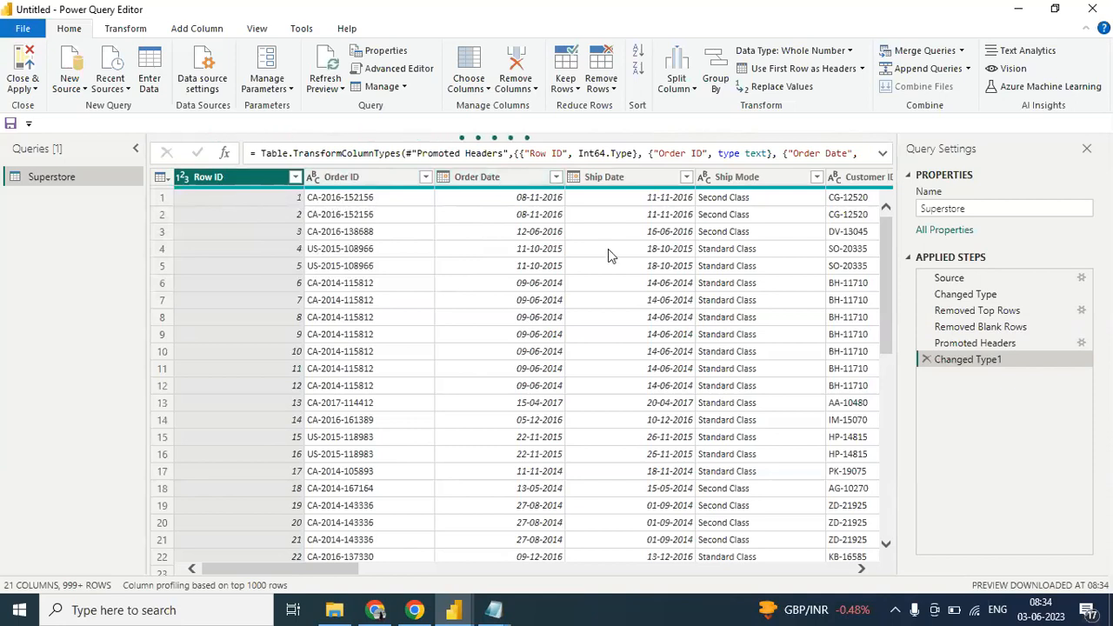
# - Check the data types across the Superstore columns and select the Sales column
pyautogui.moveTo(339, 566)
pyautogui.mouseDown()
pyautogui.moveTo(511, 564)
pyautogui.moveTo(857, 526)
pyautogui.moveTo(546, 486)
pyautogui.moveTo(173, 491)
pyautogui.mouseUp()
pyautogui.moveTo(284, 565); pyautogui.dragTo(817, 551)
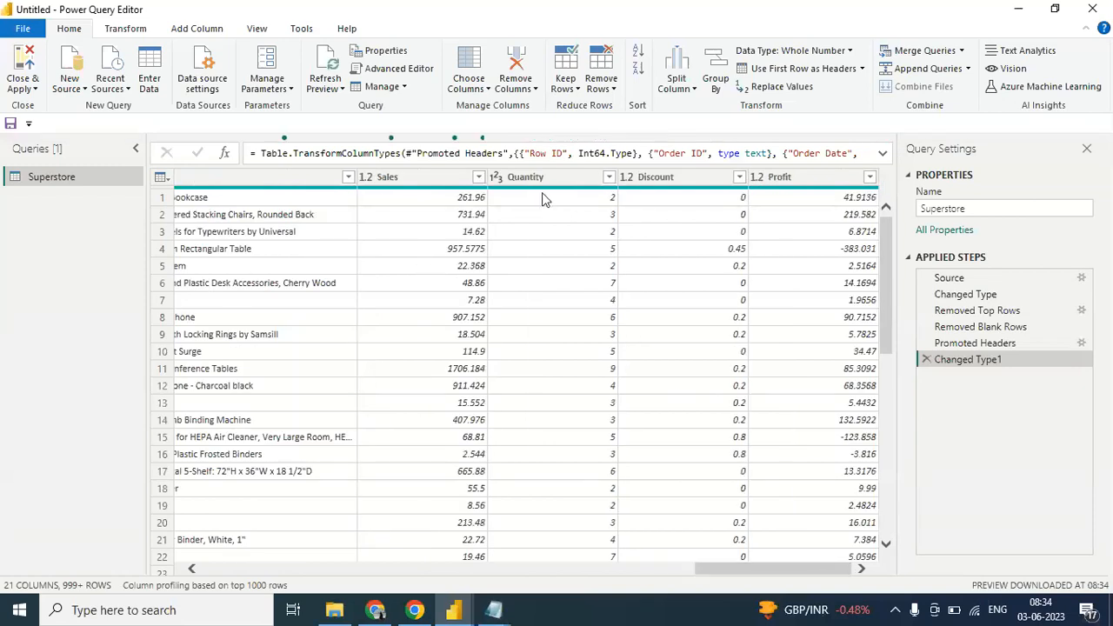
pyautogui.click(443, 176)
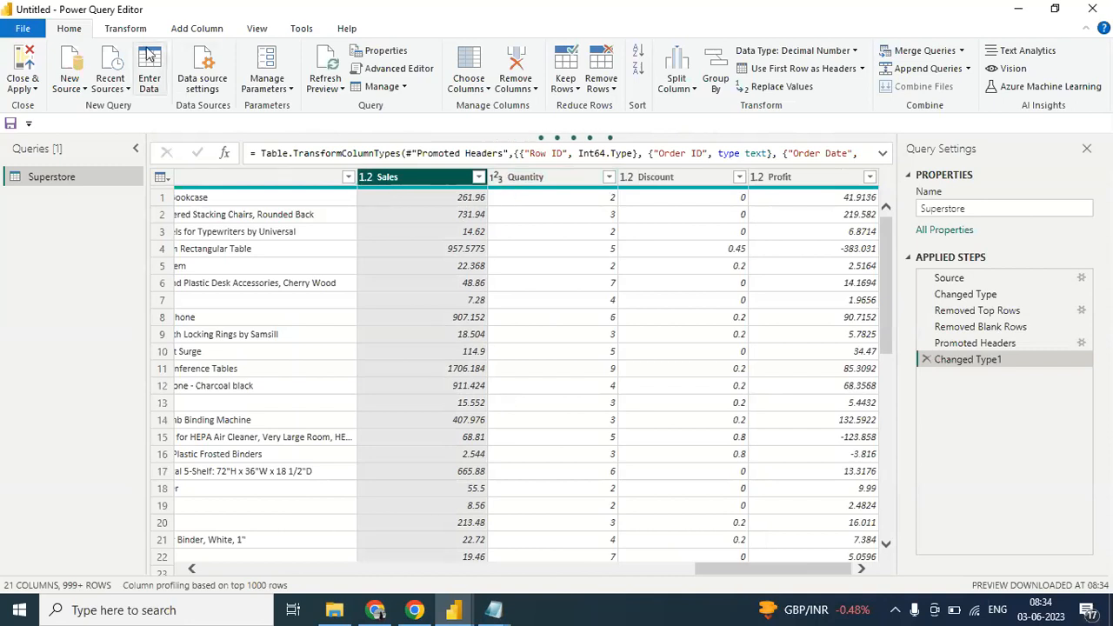
# - Change the Sales column's data type to Whole Number, replacing its current type conversion
pyautogui.click(577, 233)
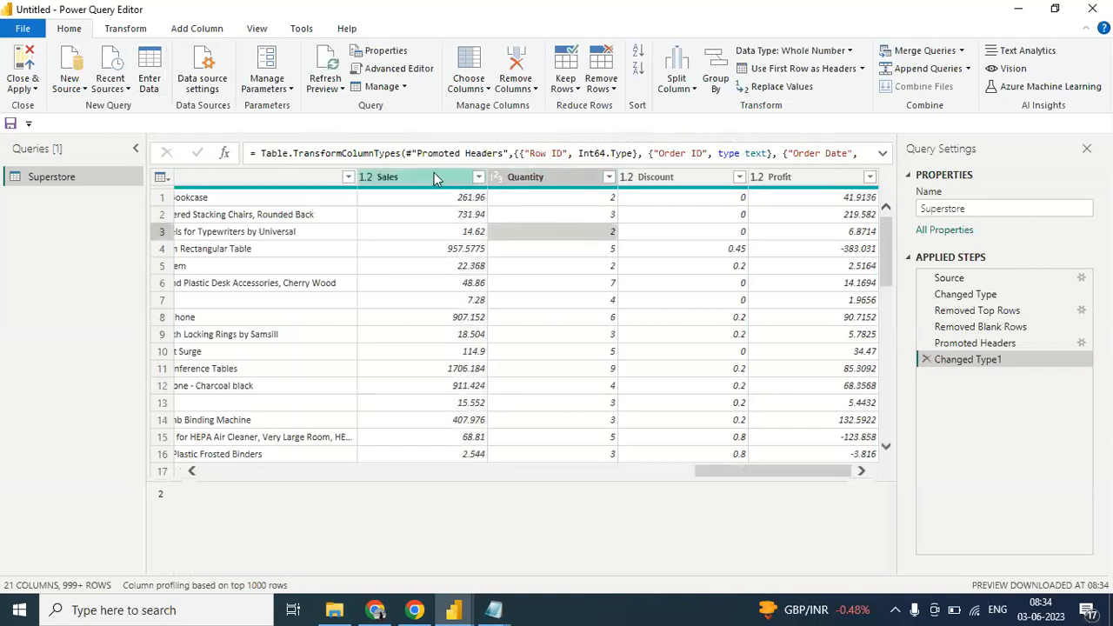
pyautogui.click(434, 172)
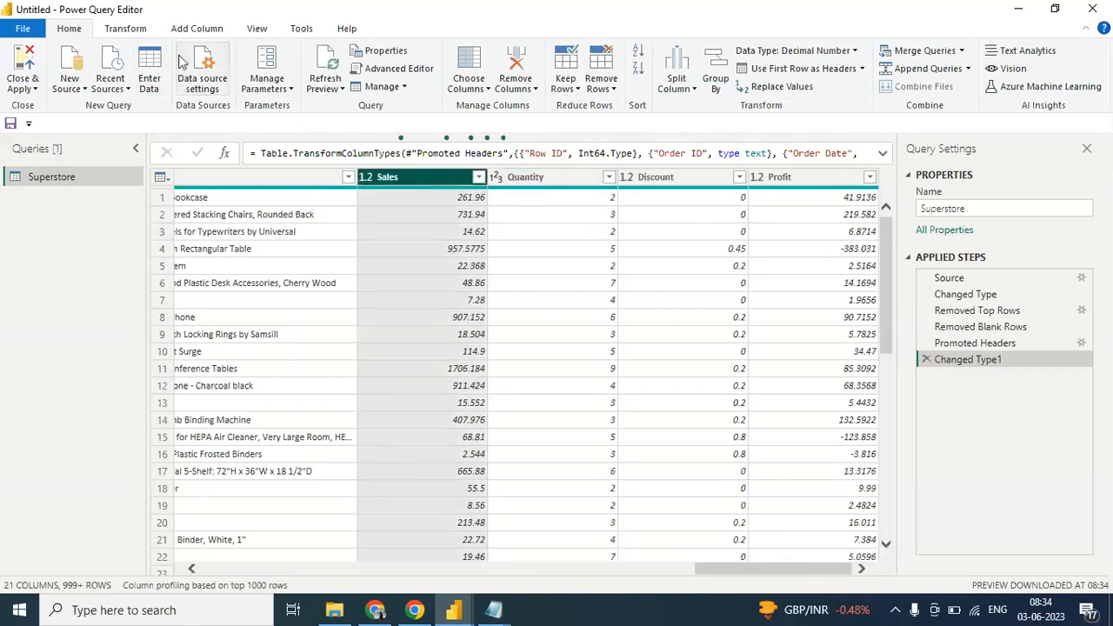
pyautogui.click(142, 32)
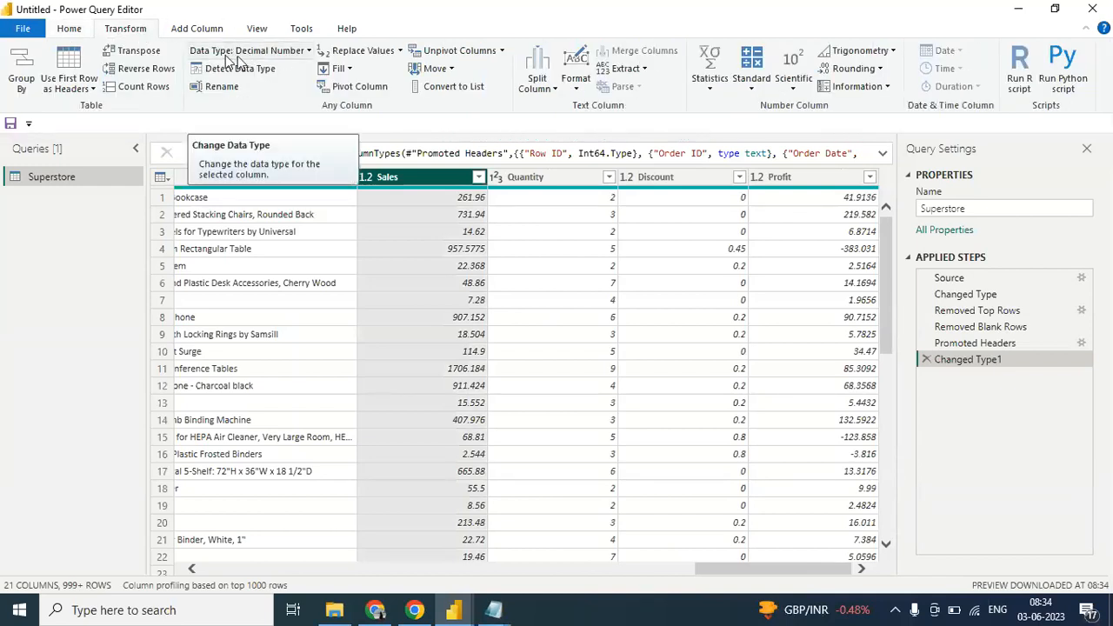
pyautogui.click(308, 52)
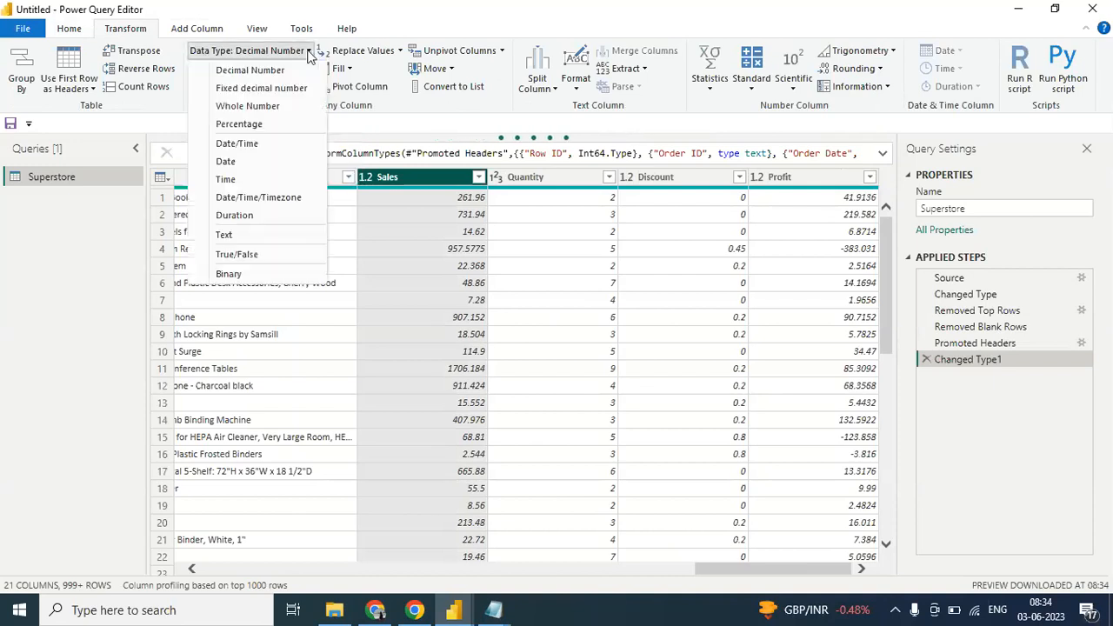
pyautogui.click(251, 106)
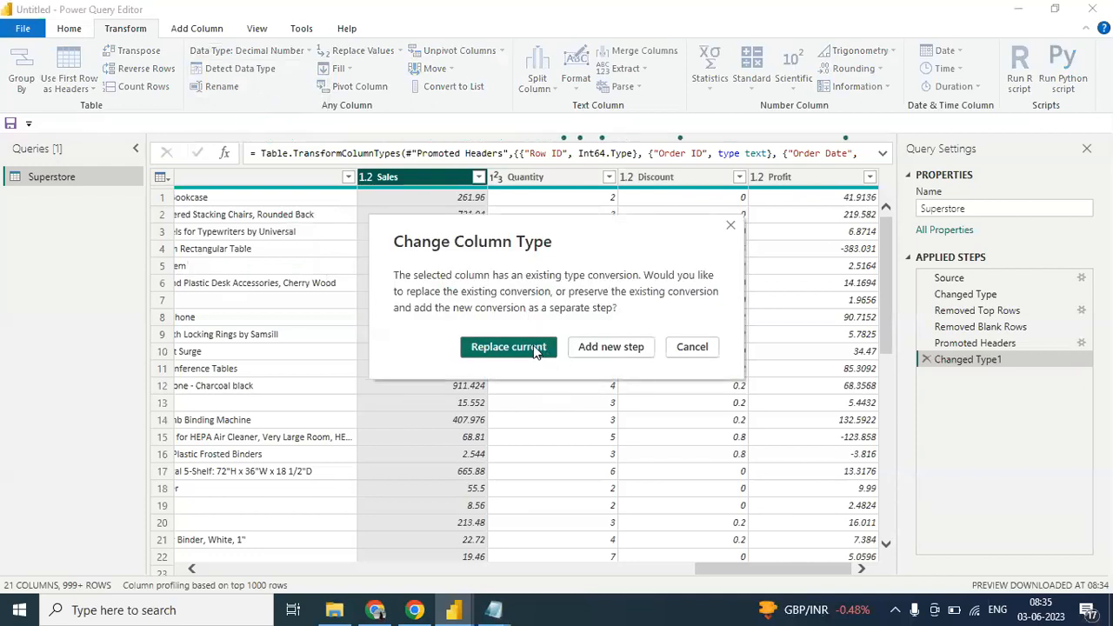
pyautogui.click(535, 348)
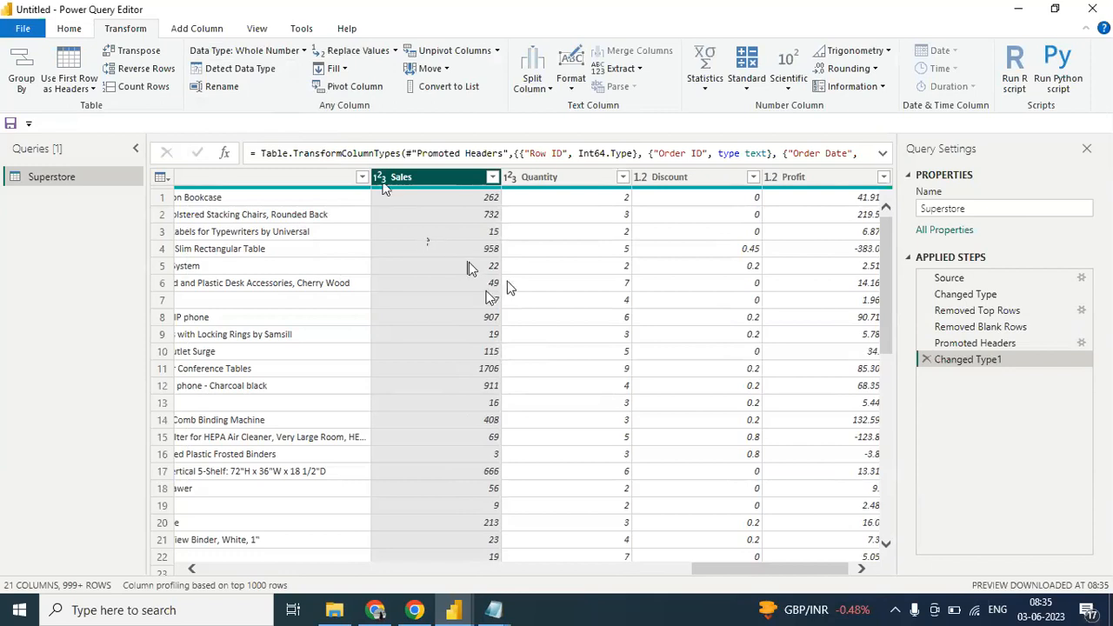
# - Delete the Changed Type1 step, set the Sales column to Decimal Number and look over the other available data types
pyautogui.click(927, 360)
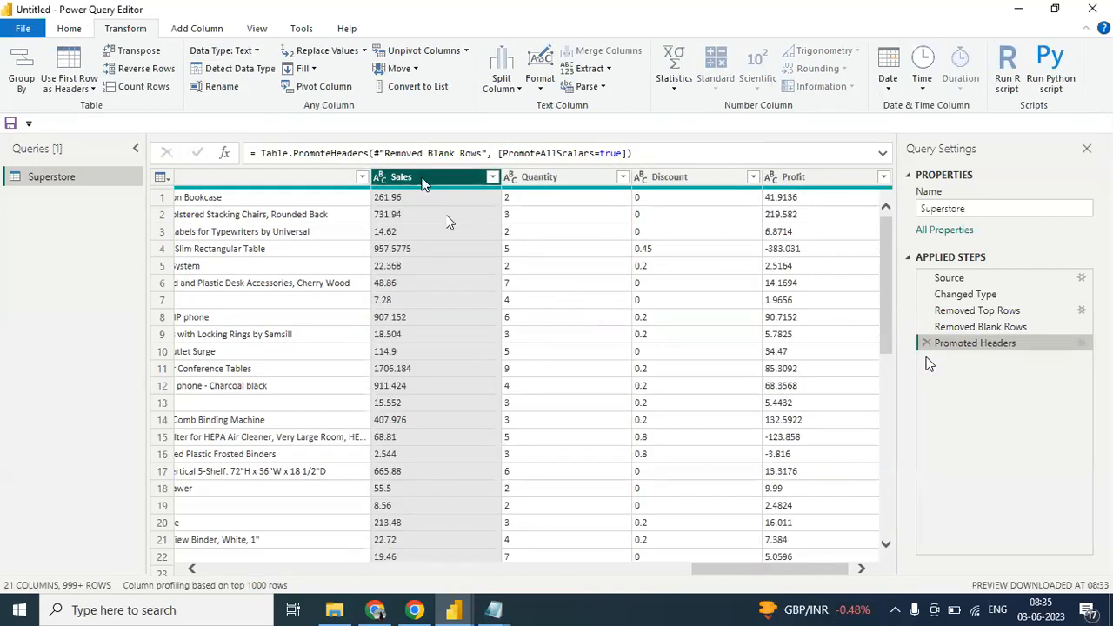
pyautogui.click(256, 50)
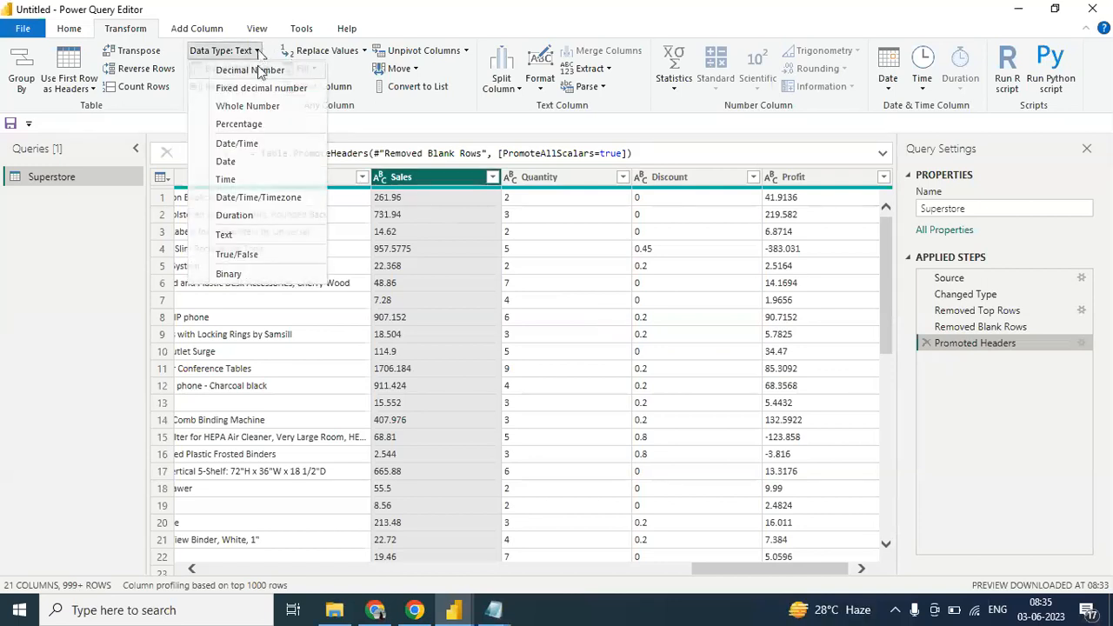
pyautogui.click(259, 71)
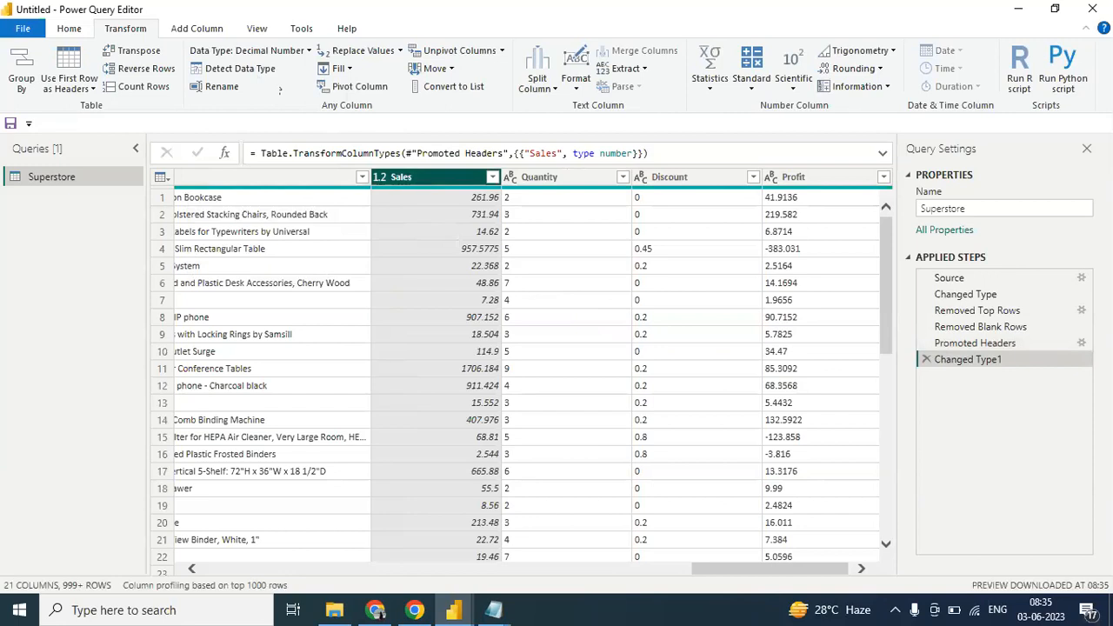
pyautogui.rightClick(408, 179)
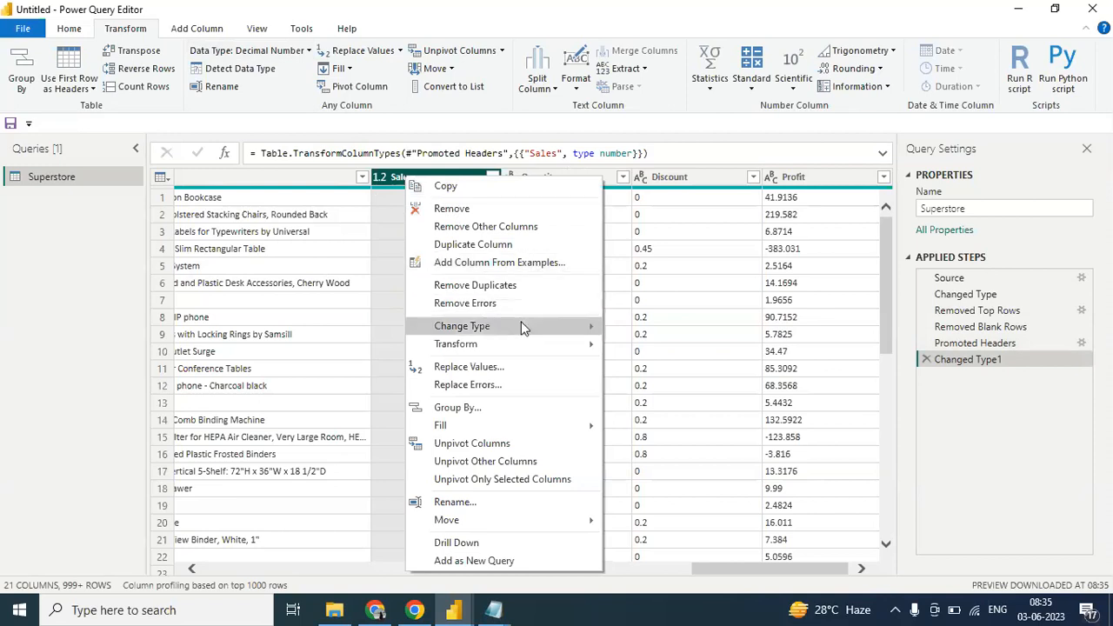
pyautogui.moveTo(522, 327)
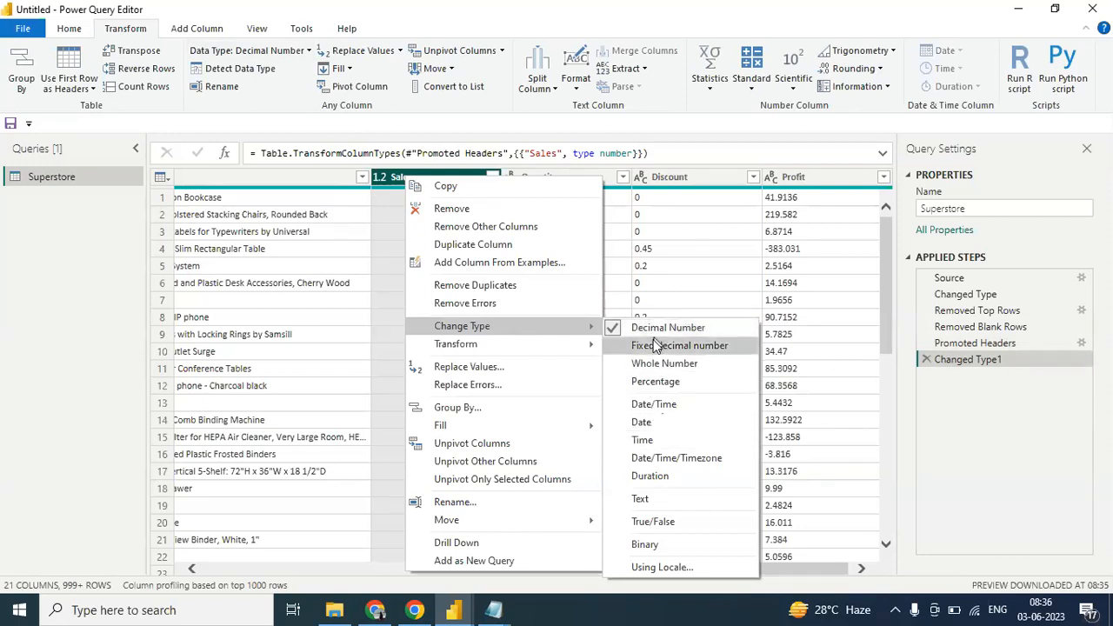
pyautogui.click(897, 438)
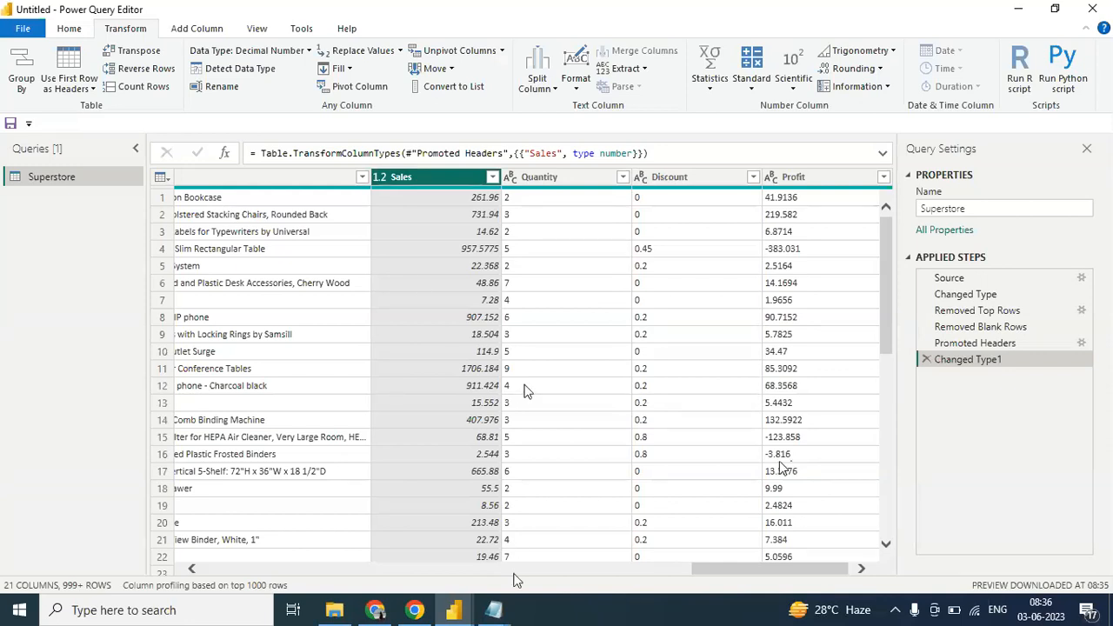
# - Rename the Order ID column to Order directly in its header
pyautogui.moveTo(719, 571); pyautogui.dragTo(104, 563)
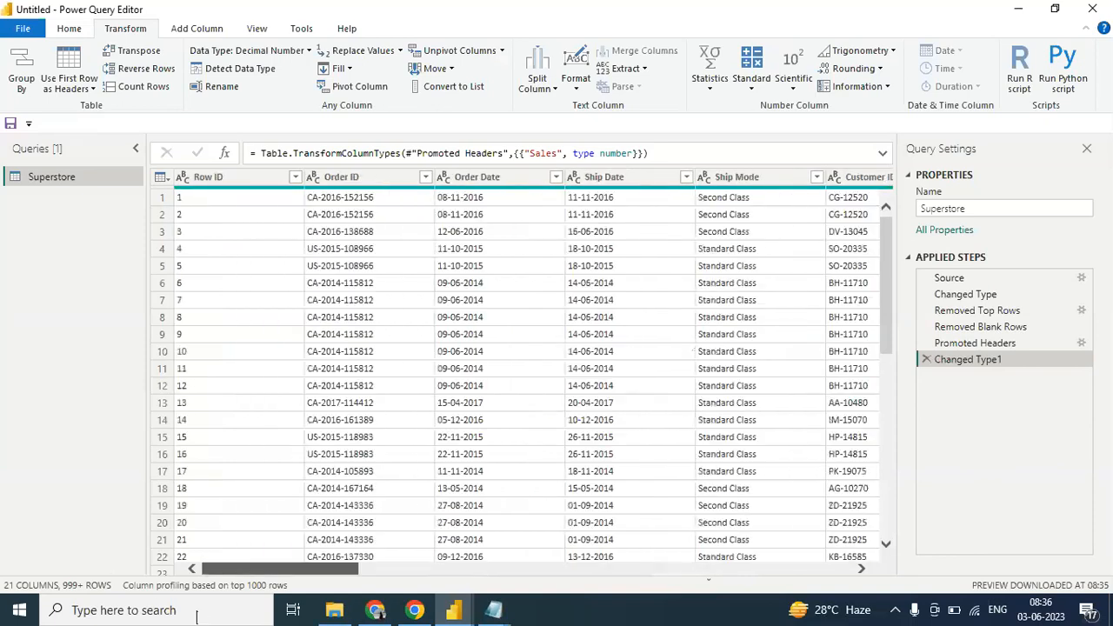
pyautogui.click(356, 177)
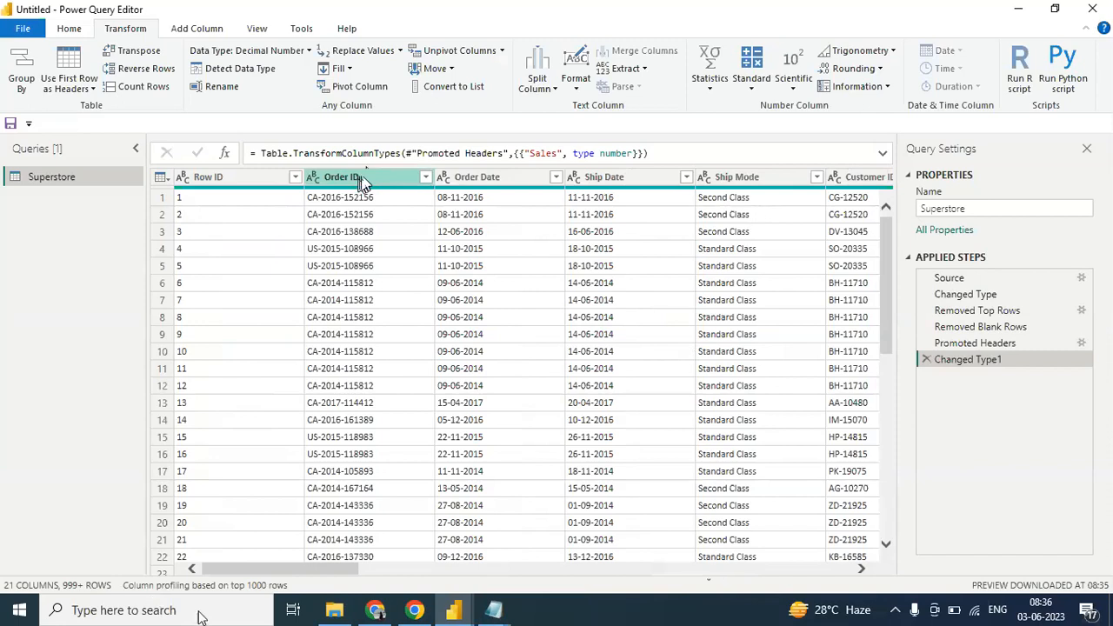
pyautogui.click(362, 181)
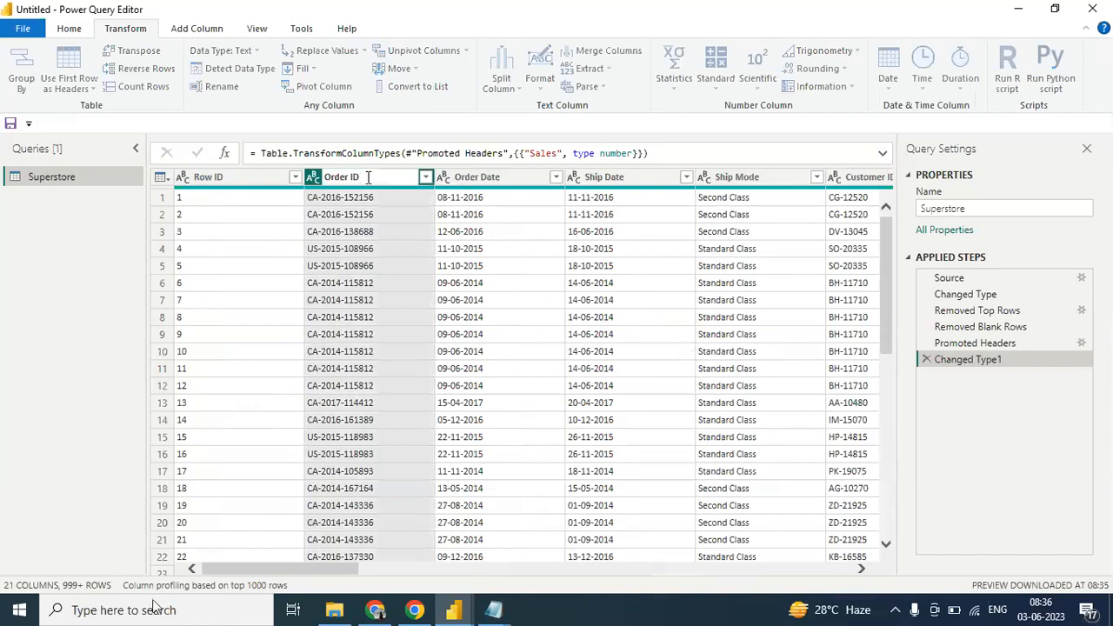
pyautogui.press('BackSpace')
pyautogui.press('BackSpace')
pyautogui.press('BackSpace')
pyautogui.press('Return')
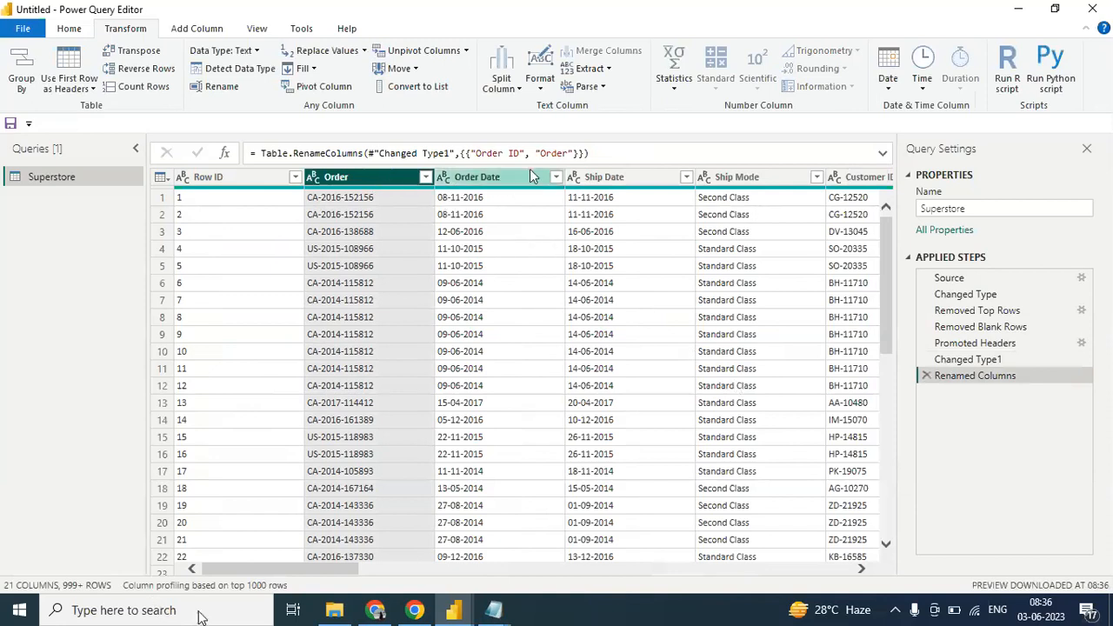
# - Edit the Renamed Columns formula so that Order ID is renamed to Order_Details
pyautogui.moveTo(525, 153); pyautogui.dragTo(477, 154)
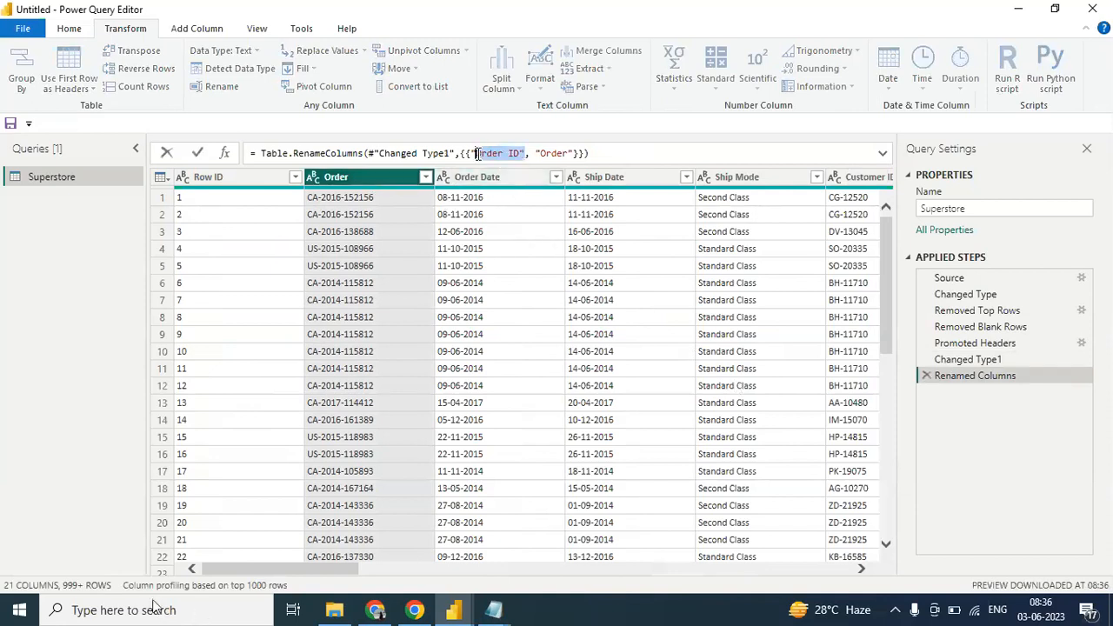
pyautogui.moveTo(570, 153); pyautogui.dragTo(535, 154)
pyautogui.click(568, 154)
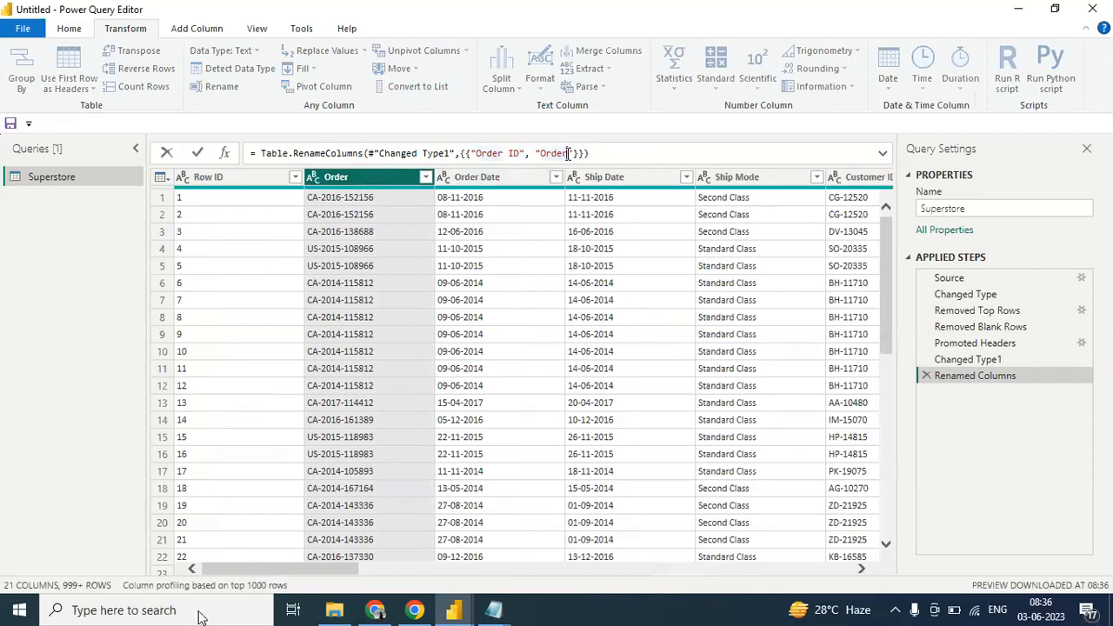
pyautogui.press('BackSpace')
pyautogui.write('_Details')
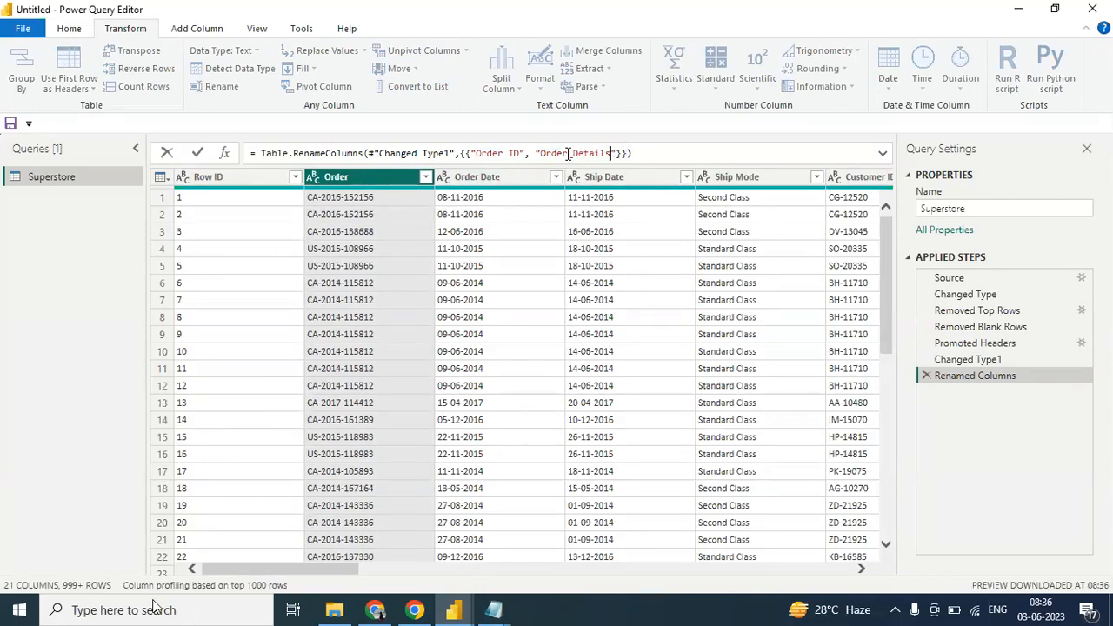
pyautogui.press('Return')
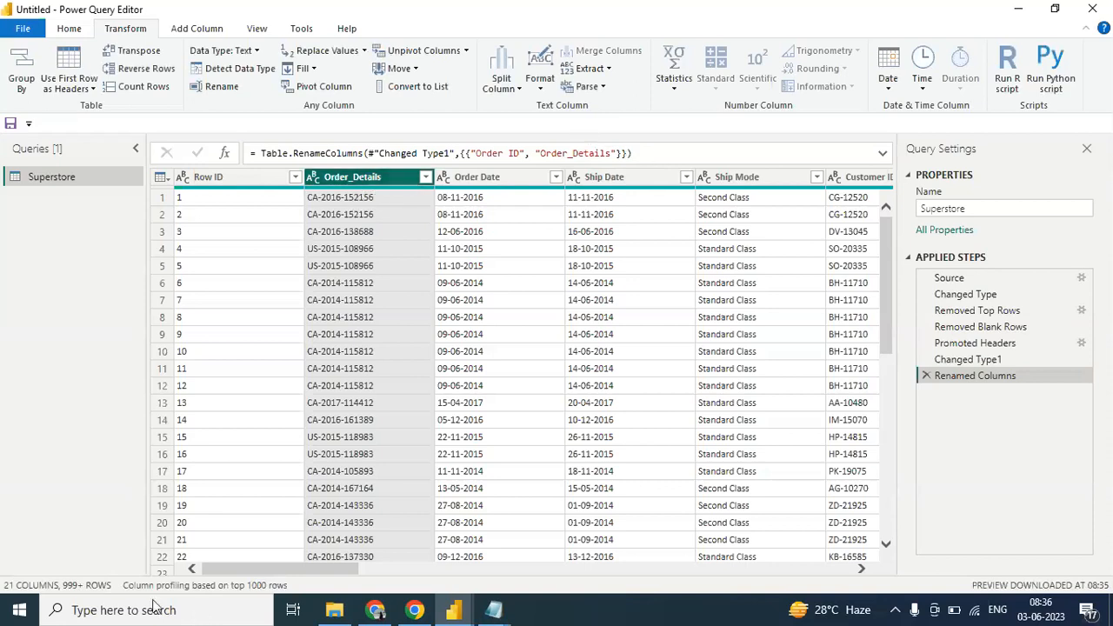
# - Remove the _Details suffix from the new column name in the Renamed Columns formula, leaving Order
pyautogui.click(613, 153)
pyautogui.press('BackSpace')
pyautogui.press('BackSpace')
pyautogui.press('BackSpace')
pyautogui.press('BackSpace')
pyautogui.press('BackSpace')
pyautogui.press('BackSpace')
pyautogui.press('BackSpace')
pyautogui.press('BackSpace')
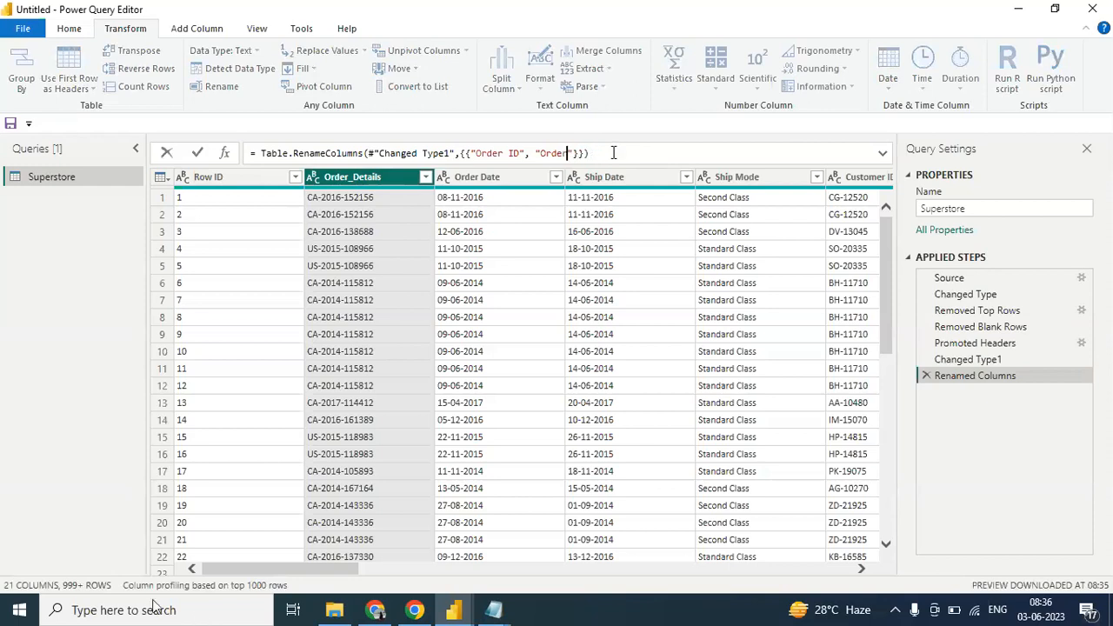
pyautogui.press('Return')
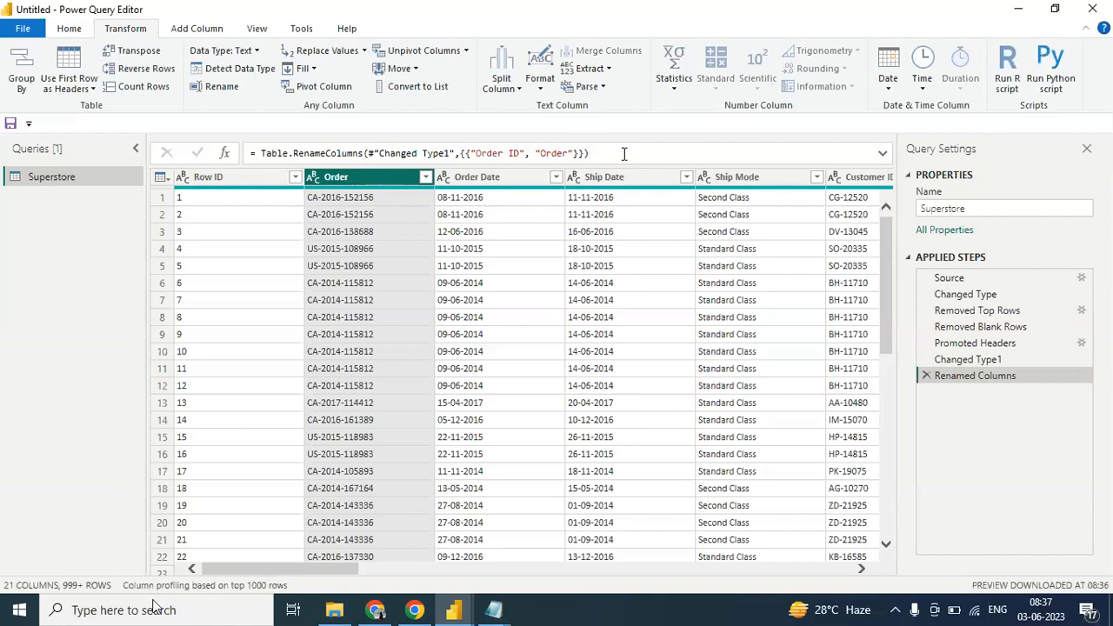
pyautogui.click(71, 30)
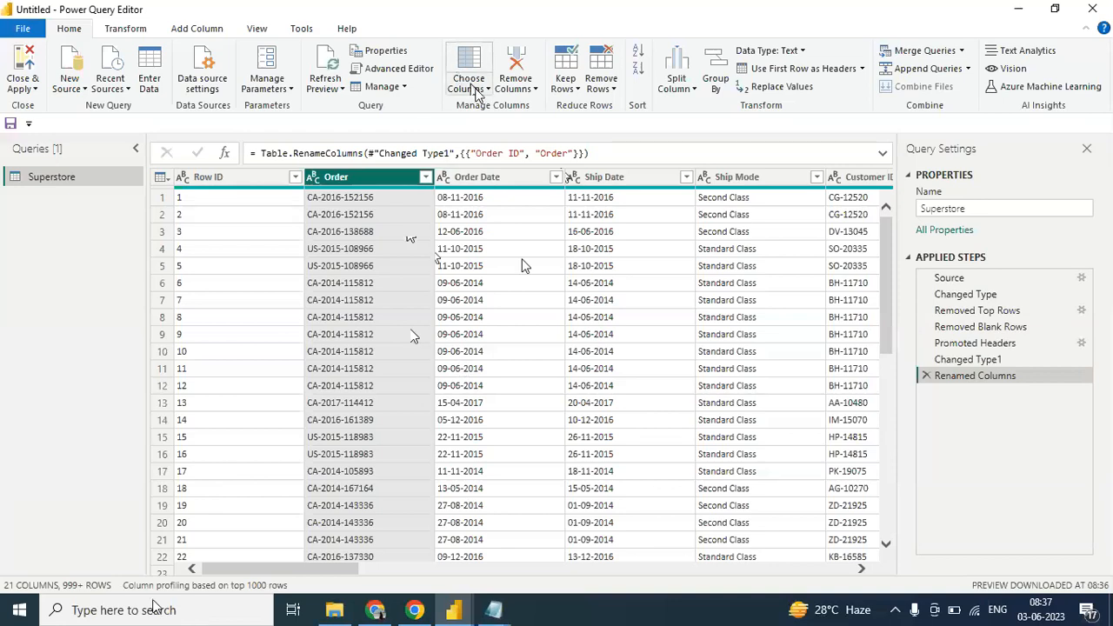
pyautogui.click(486, 89)
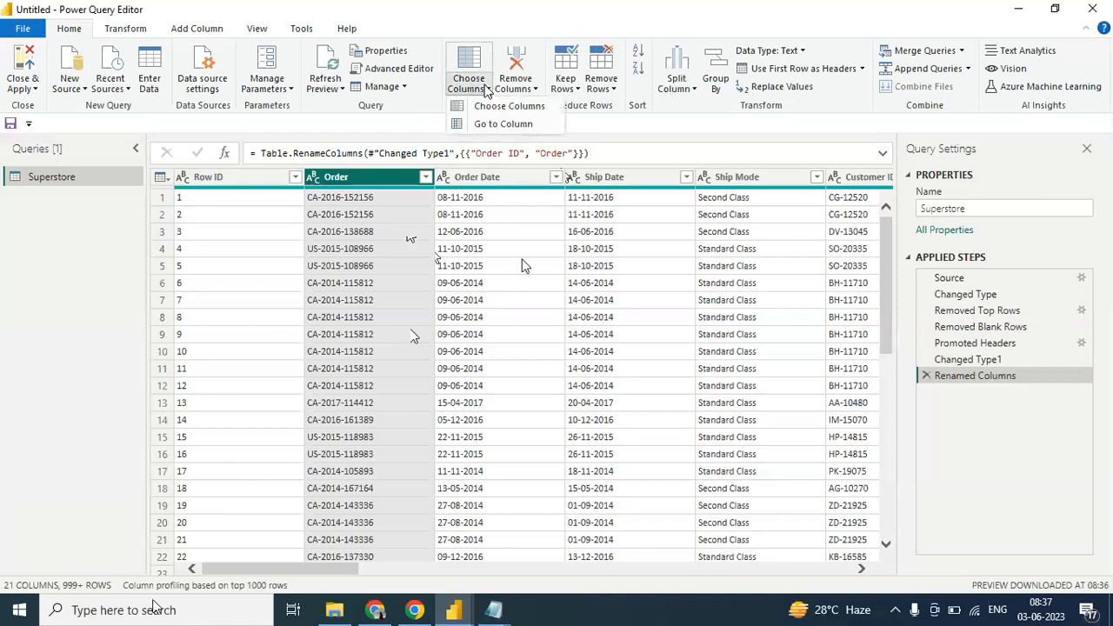
pyautogui.click(487, 106)
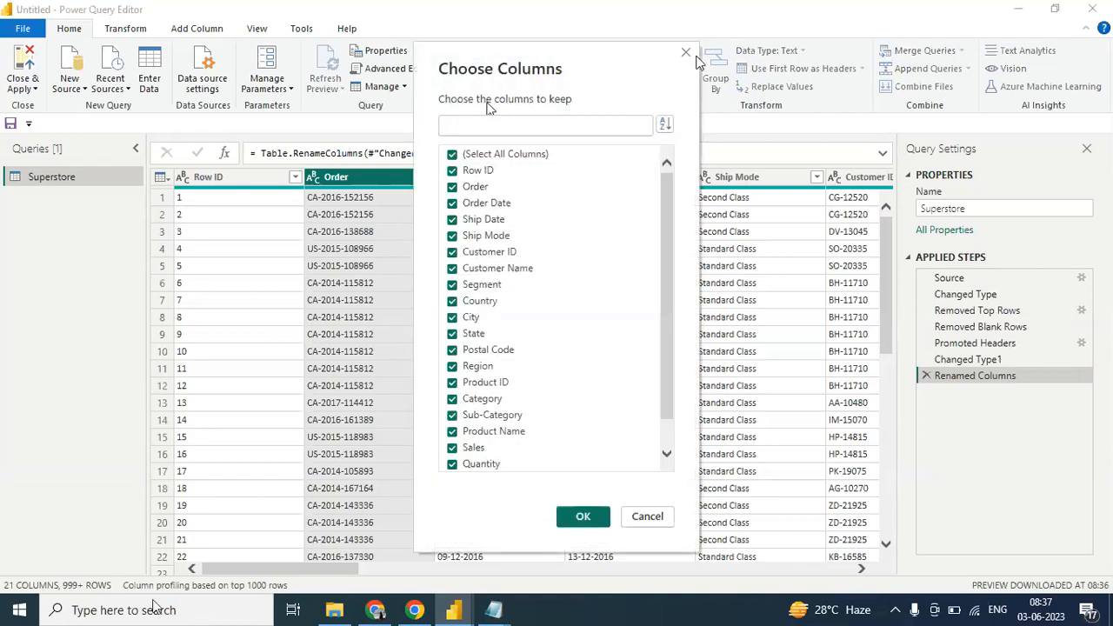
pyautogui.click(688, 53)
# - Use Go to Column to jump to the Category column of the Superstore table
pyautogui.click(484, 87)
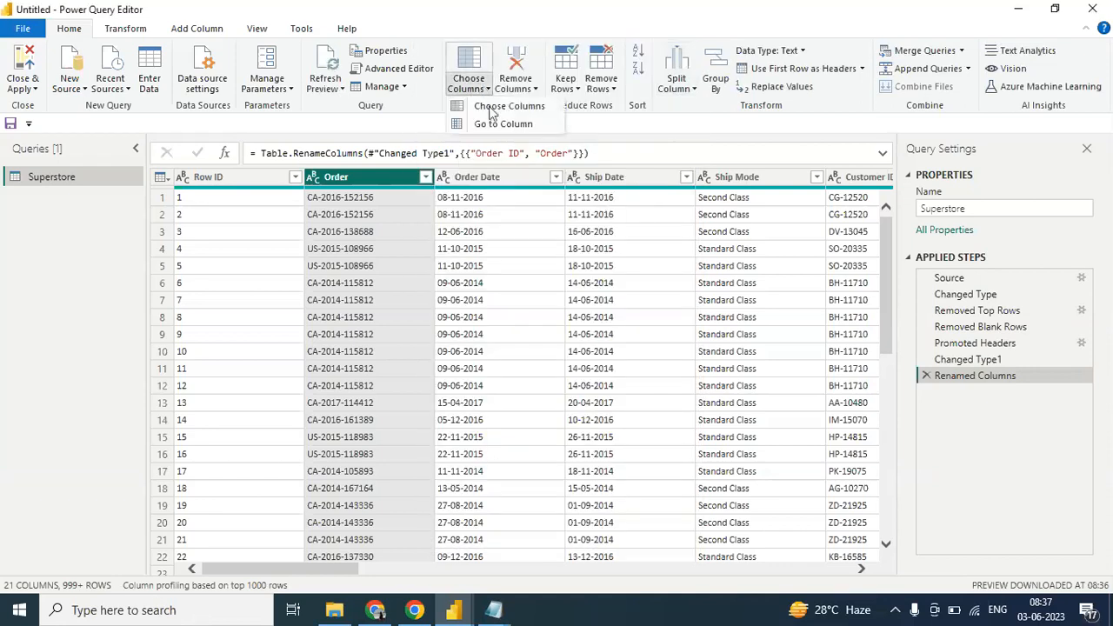
pyautogui.click(491, 126)
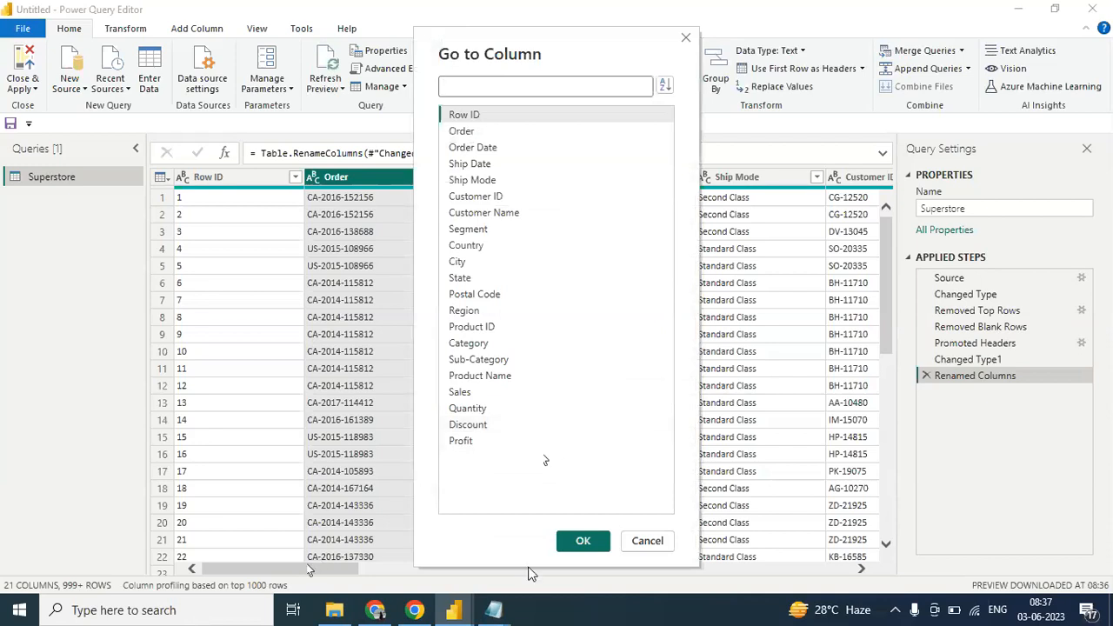
pyautogui.click(470, 343)
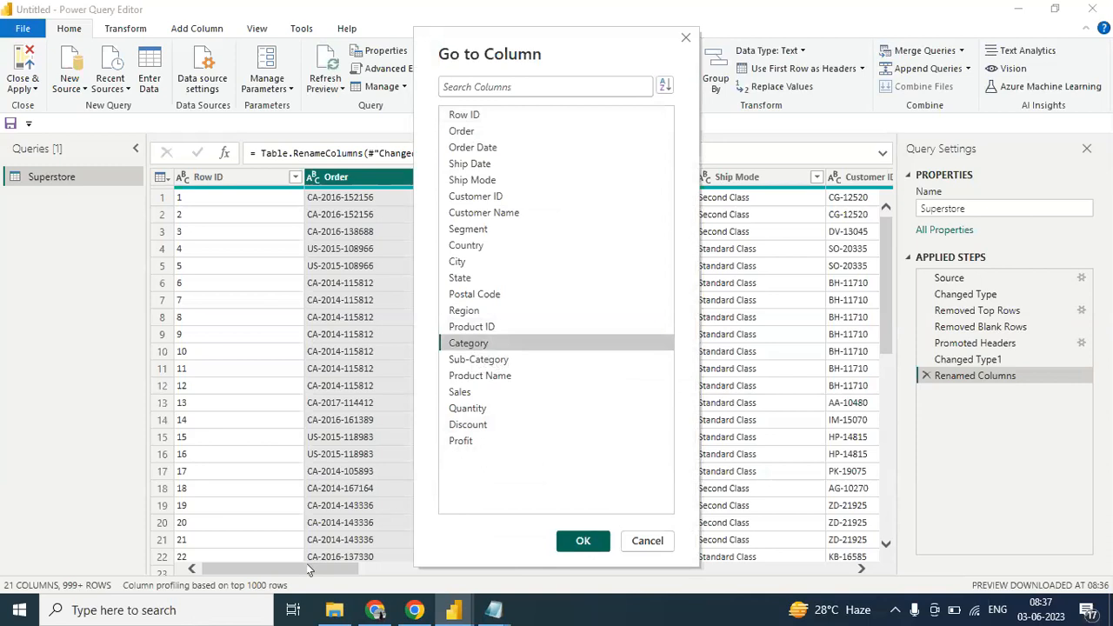
pyautogui.click(585, 540)
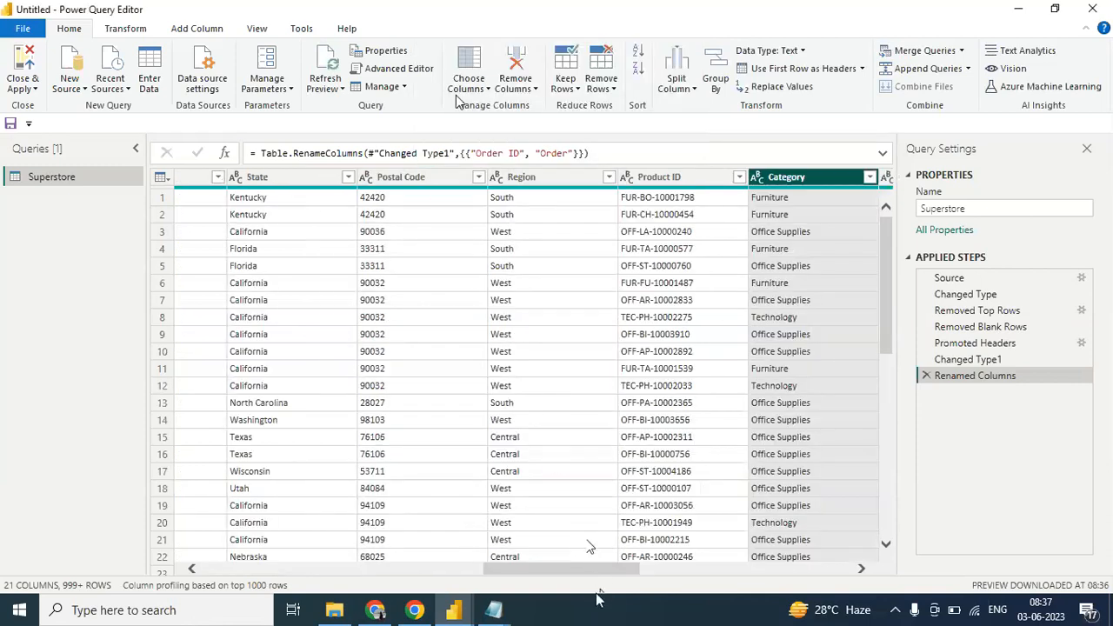
# - Use Go to Column to jump to the Region column
pyautogui.click(484, 88)
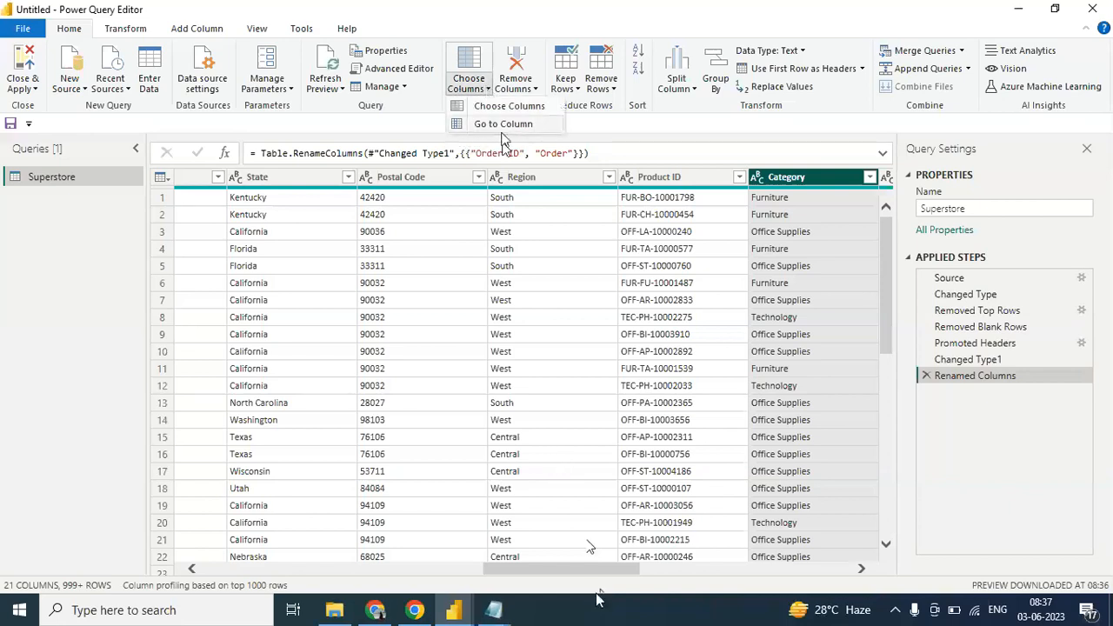
pyautogui.click(504, 123)
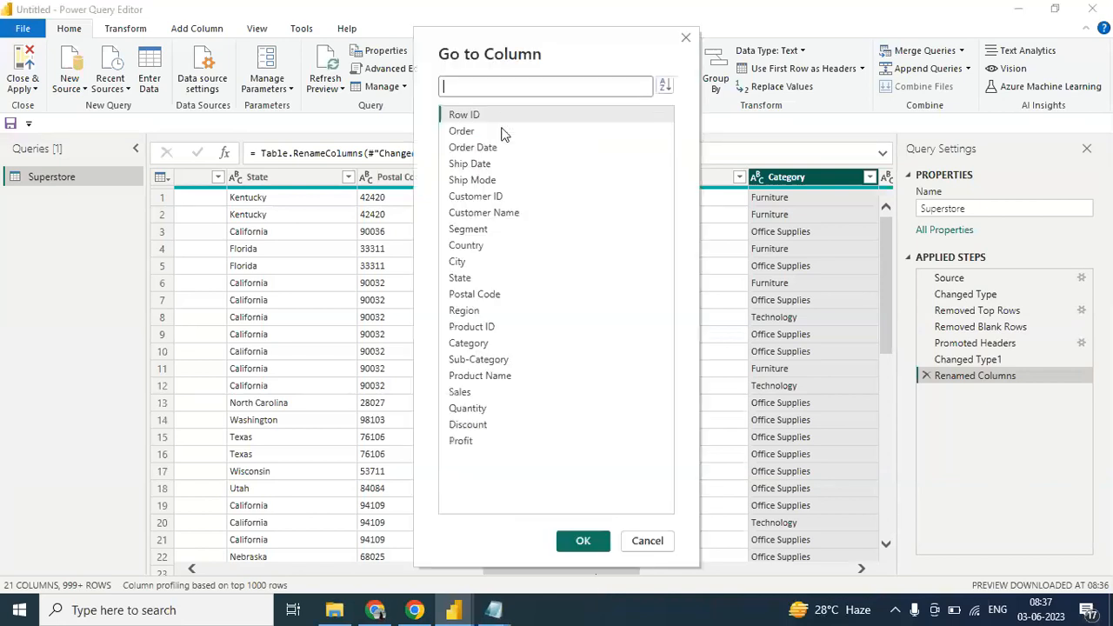
pyautogui.click(470, 314)
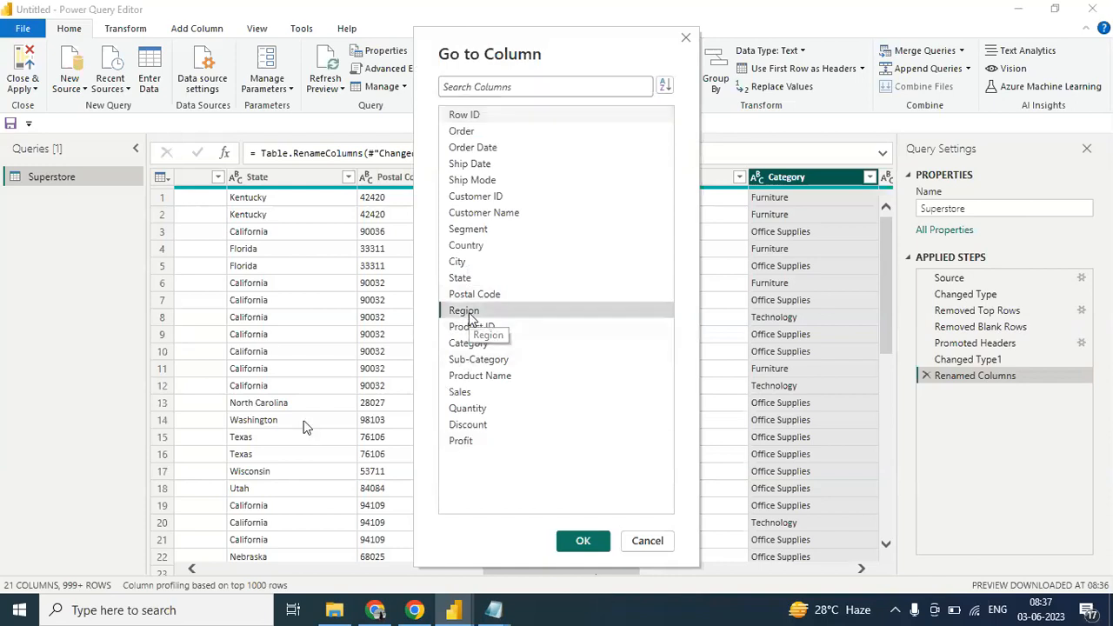
pyautogui.click(581, 540)
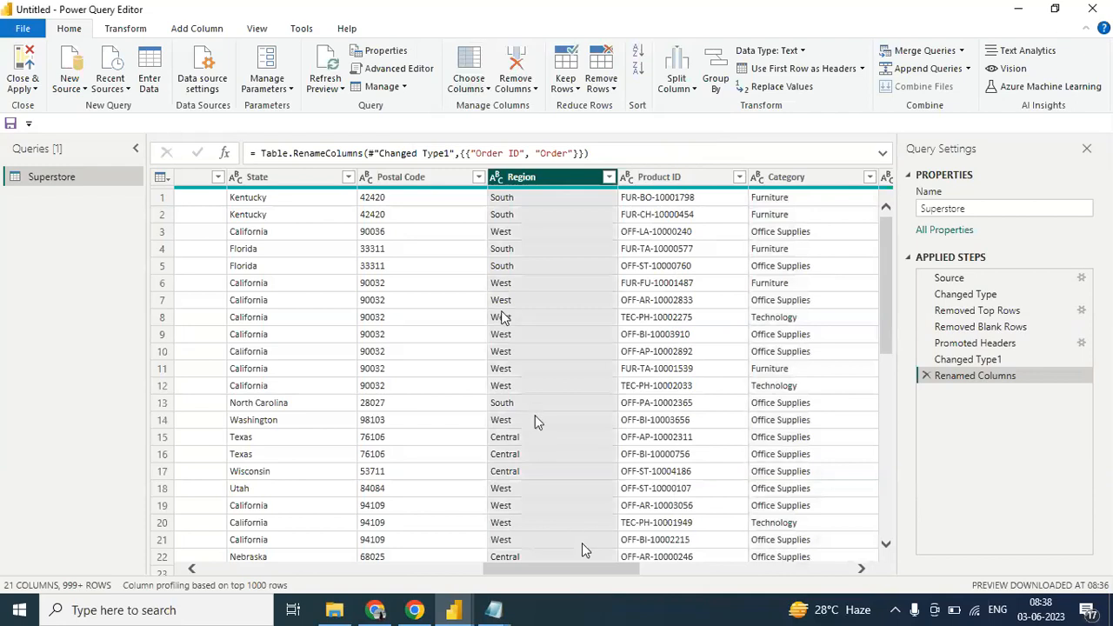
# - Use Choose Columns to keep only Ship Date and Ship Mode in the Superstore table
pyautogui.click(488, 89)
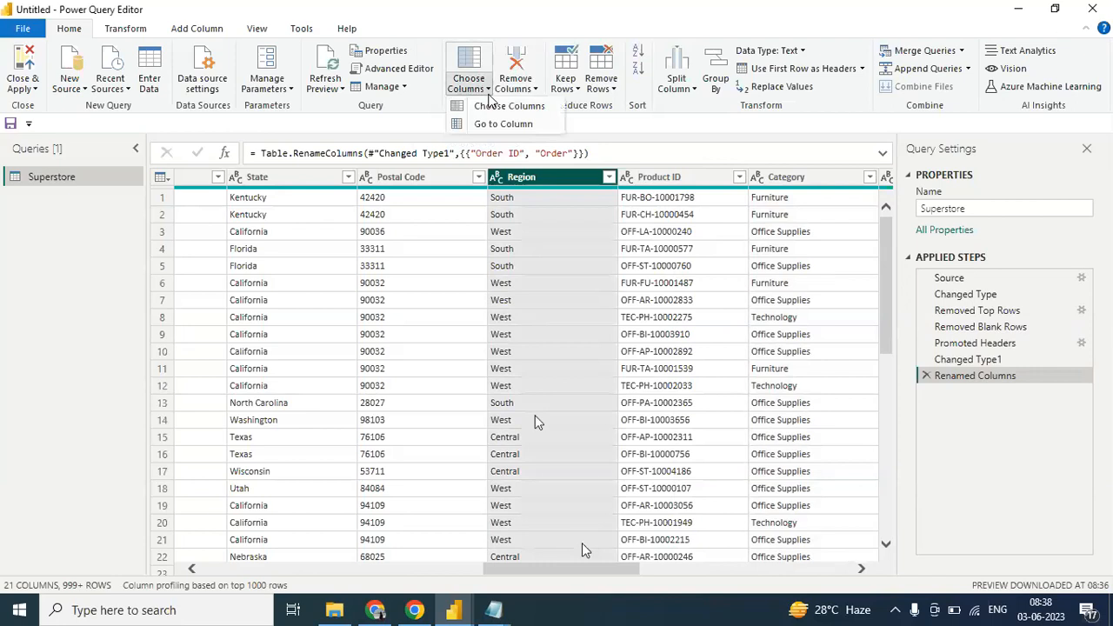
pyautogui.click(492, 107)
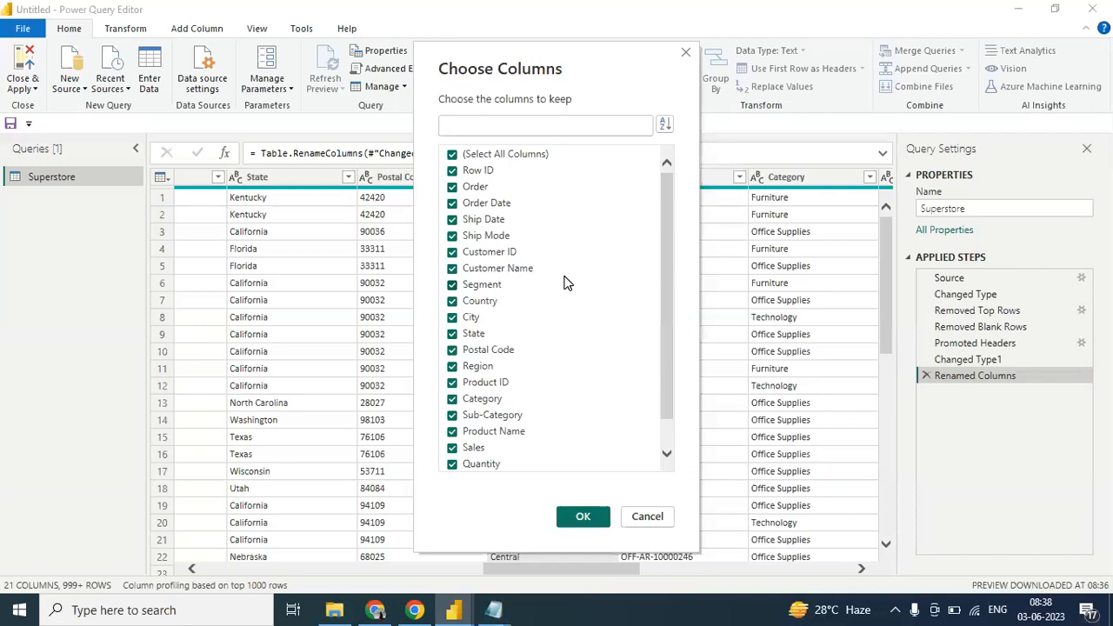
pyautogui.moveTo(662, 334); pyautogui.dragTo(663, 407)
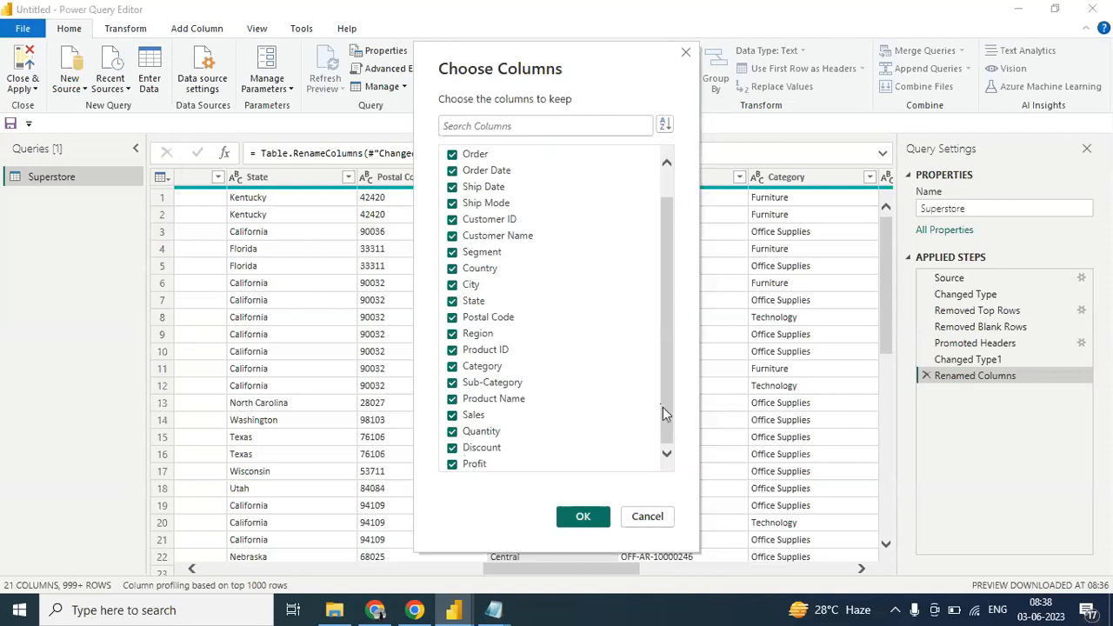
pyautogui.moveTo(663, 403); pyautogui.dragTo(674, 262)
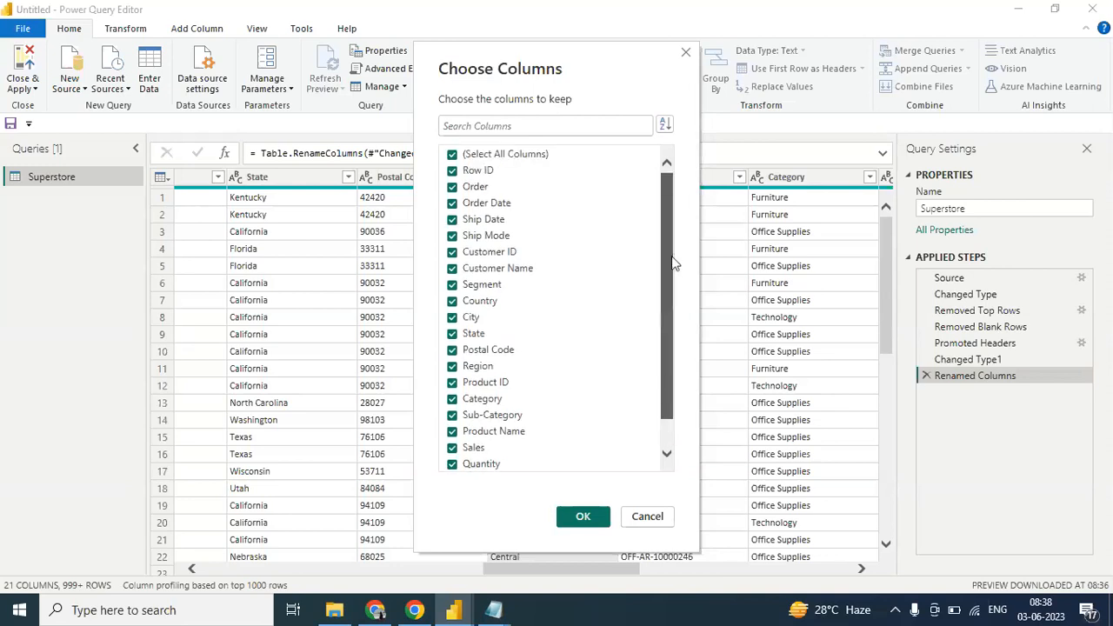
pyautogui.click(453, 155)
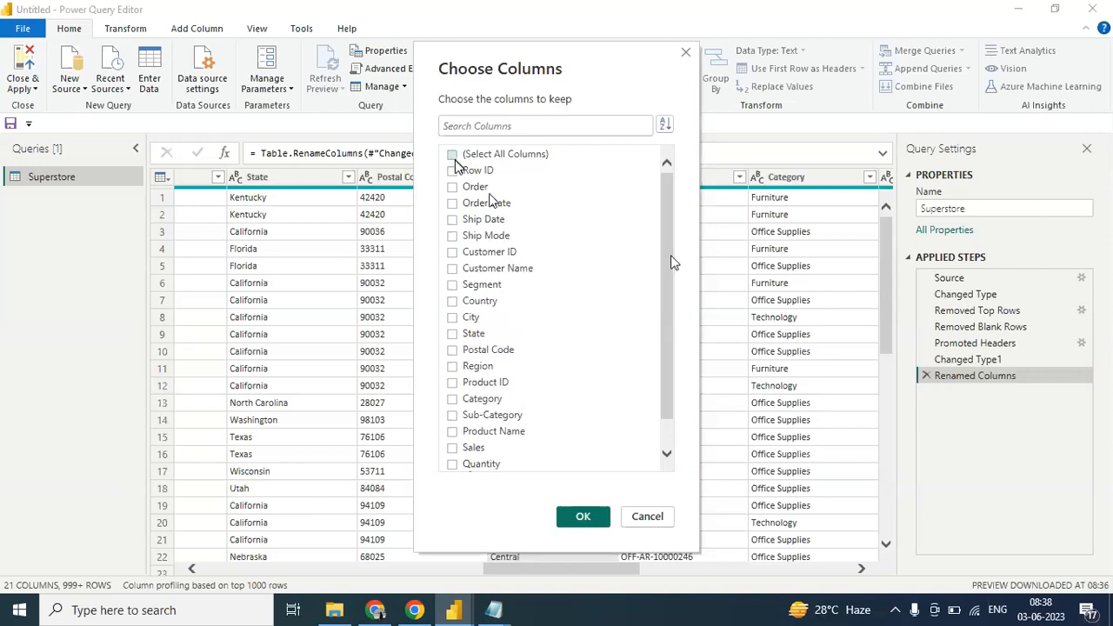
pyautogui.click(452, 220)
pyautogui.click(452, 236)
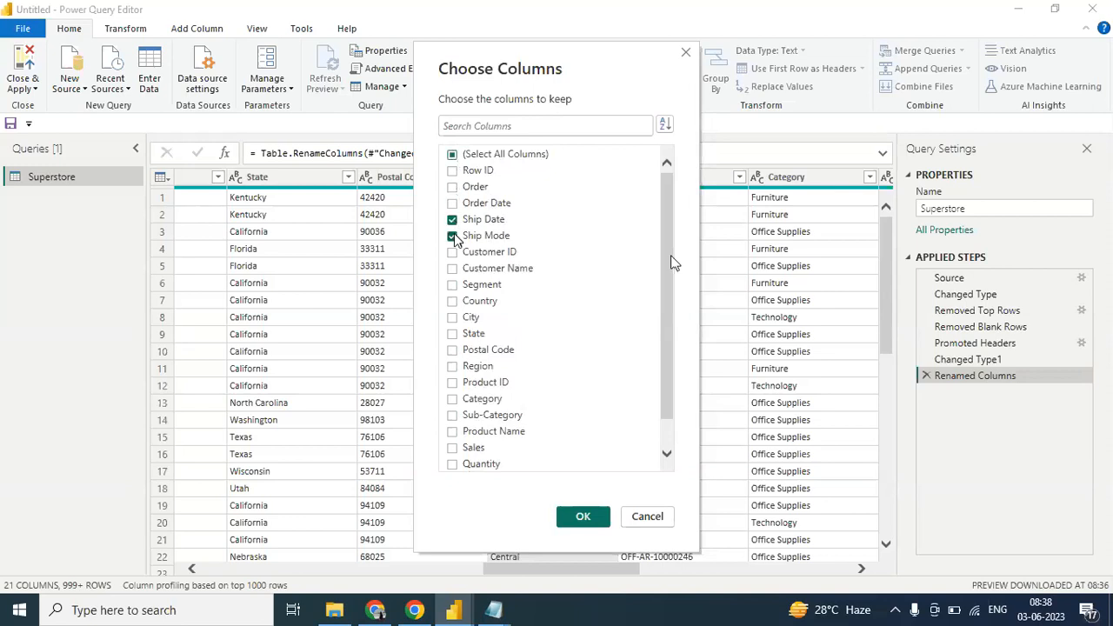
pyautogui.click(583, 518)
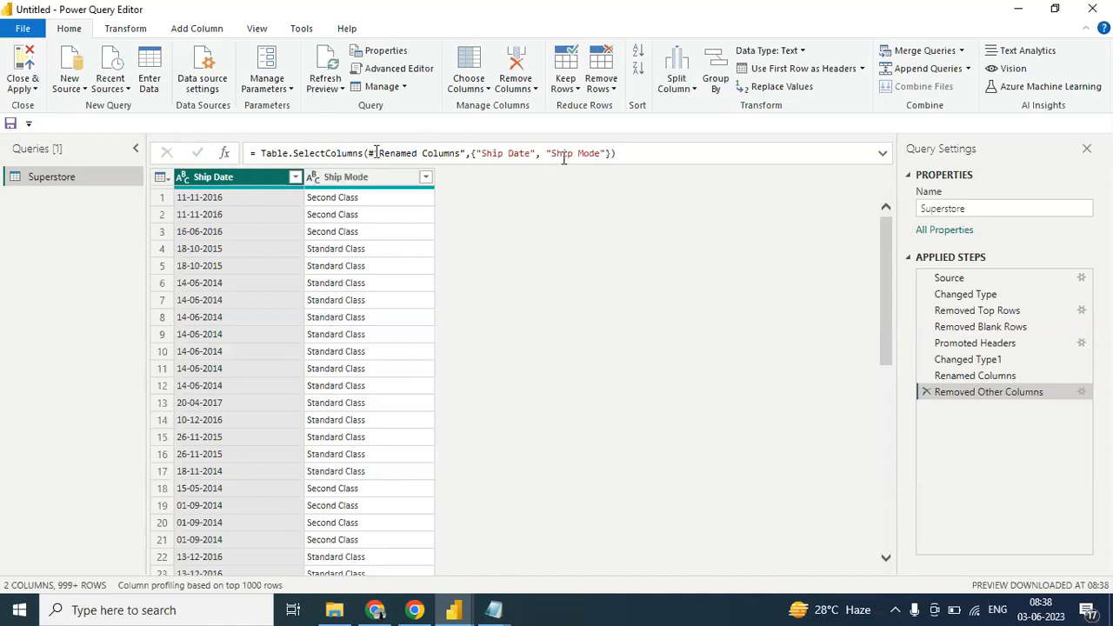
# - Add "Sales" to the column list in the Table.SelectColumns formula of the Removed Other Columns step
pyautogui.click(606, 153)
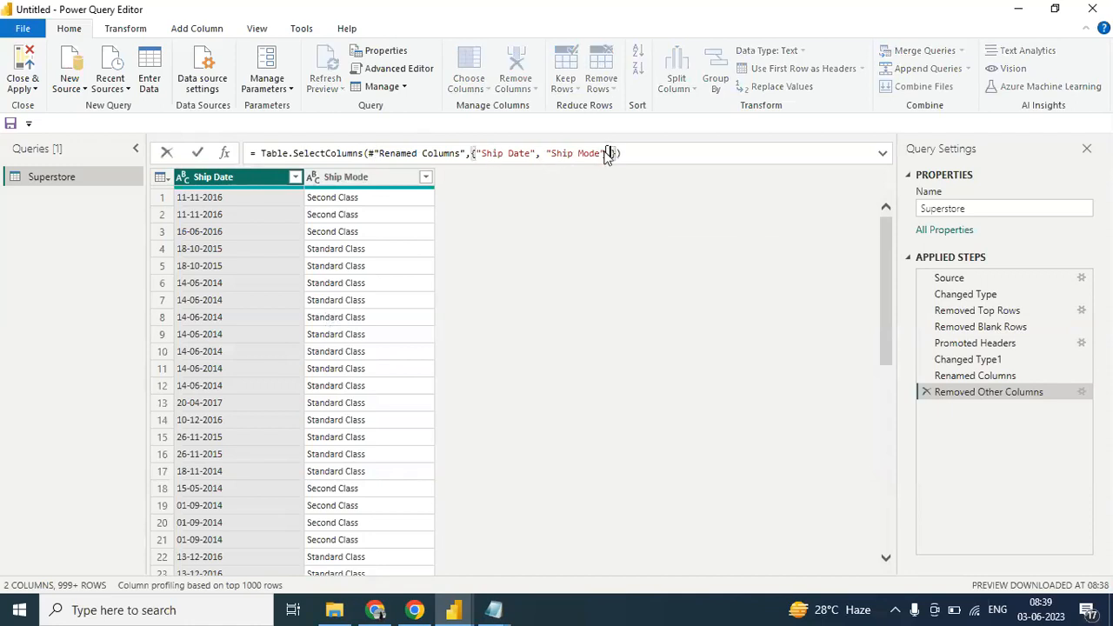
pyautogui.write(', "')
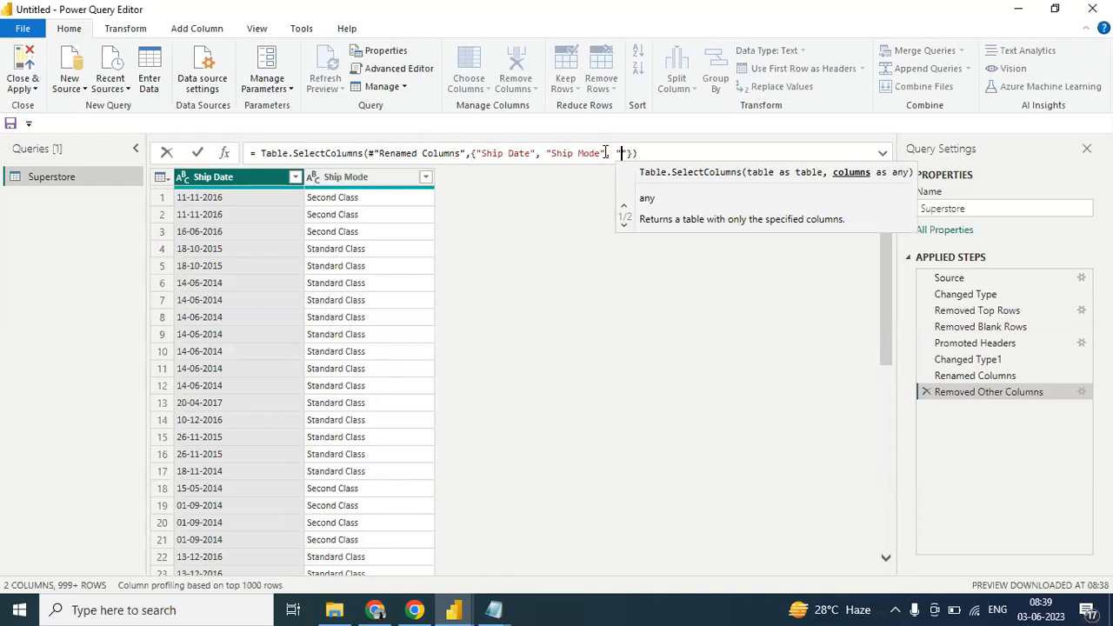
pyautogui.write('Sale')
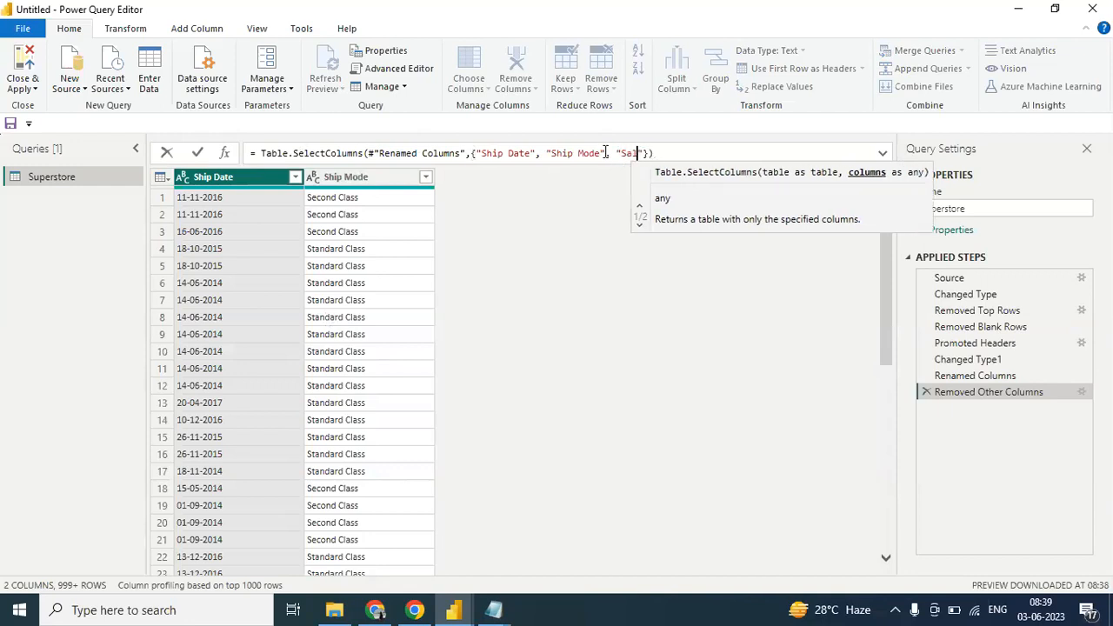
pyautogui.write('s')
pyautogui.press('Return')
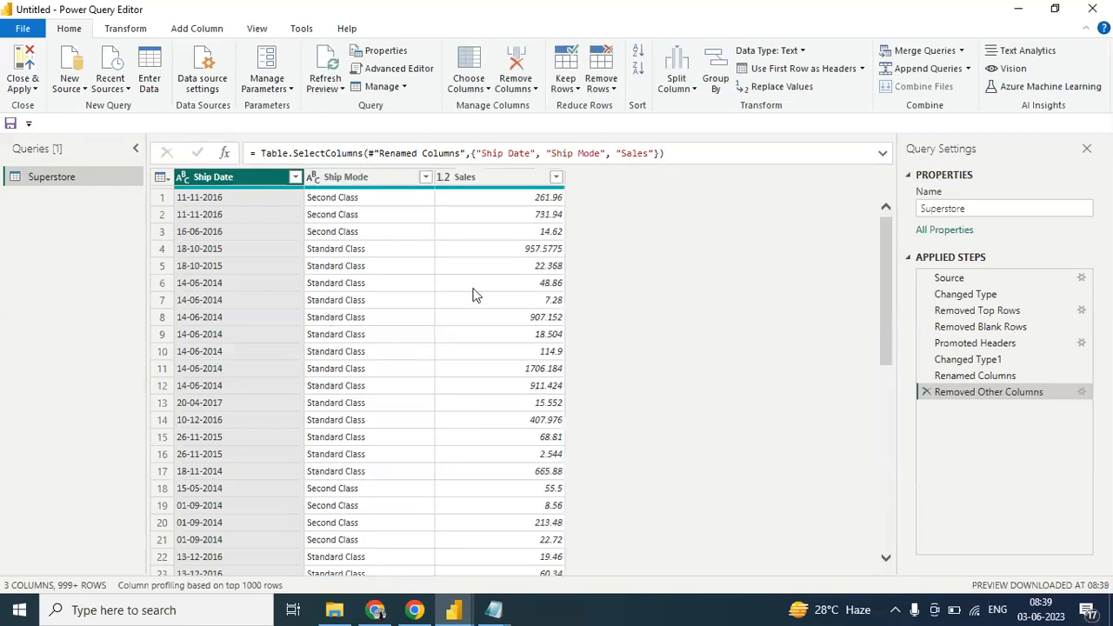
# - Add "Profit" after "Sales" in the column list of the Table.SelectColumns formula
pyautogui.click(655, 153)
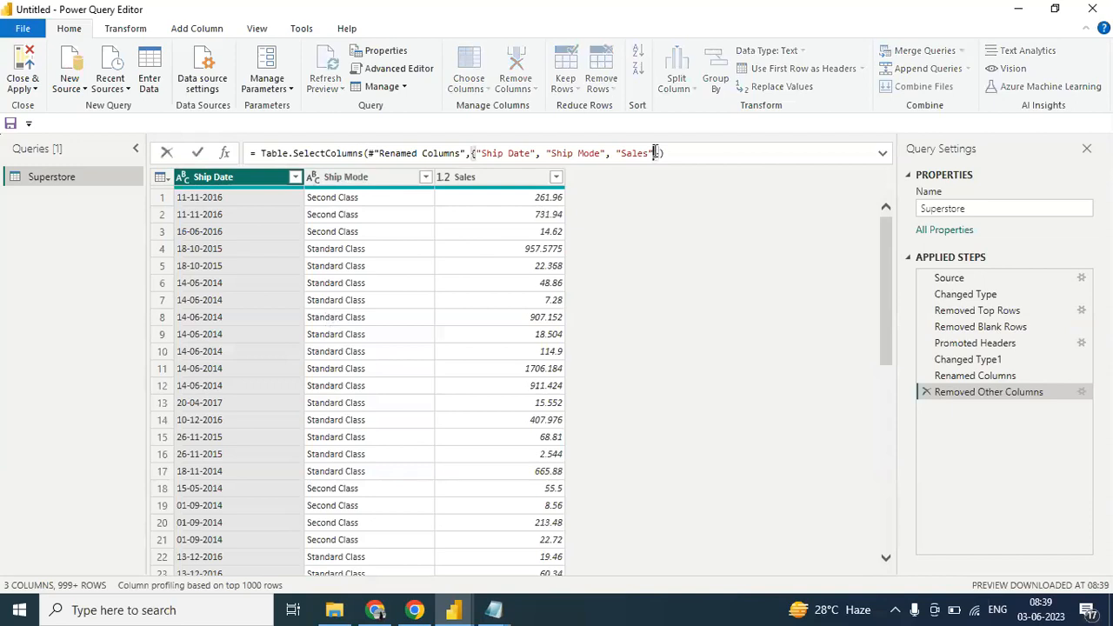
pyautogui.write(',')
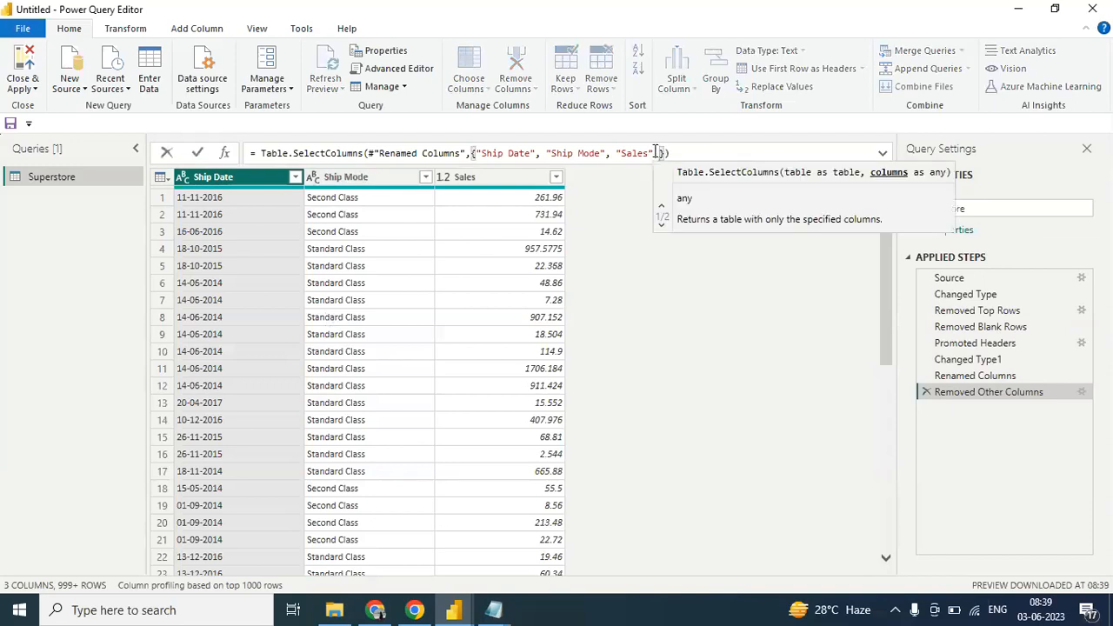
pyautogui.write(' "Profit')
pyautogui.press('End')
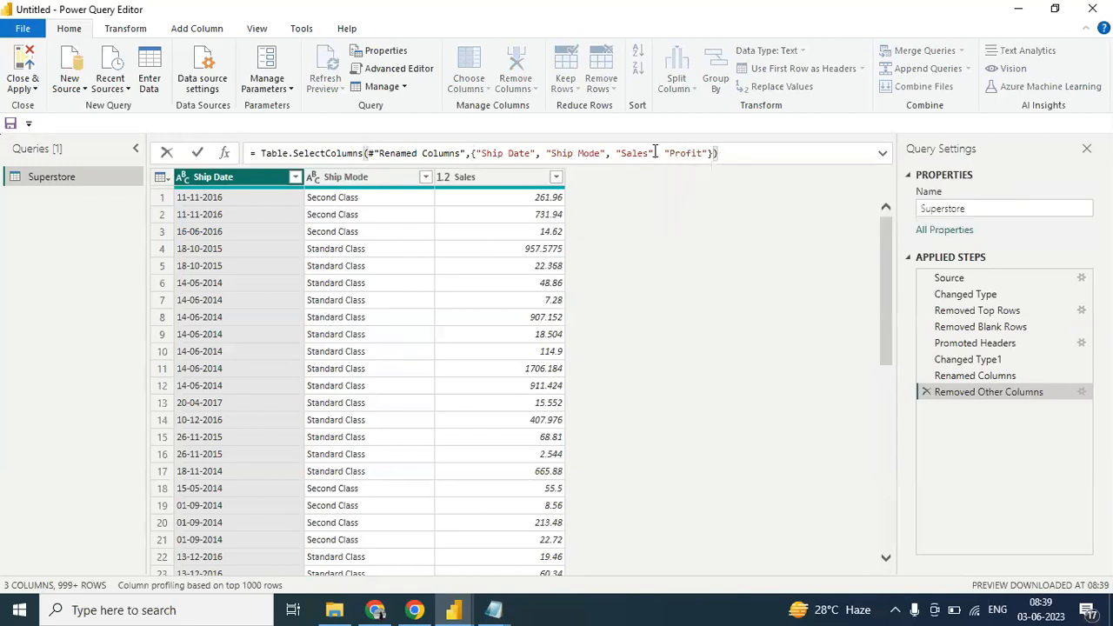
pyautogui.press('Return')
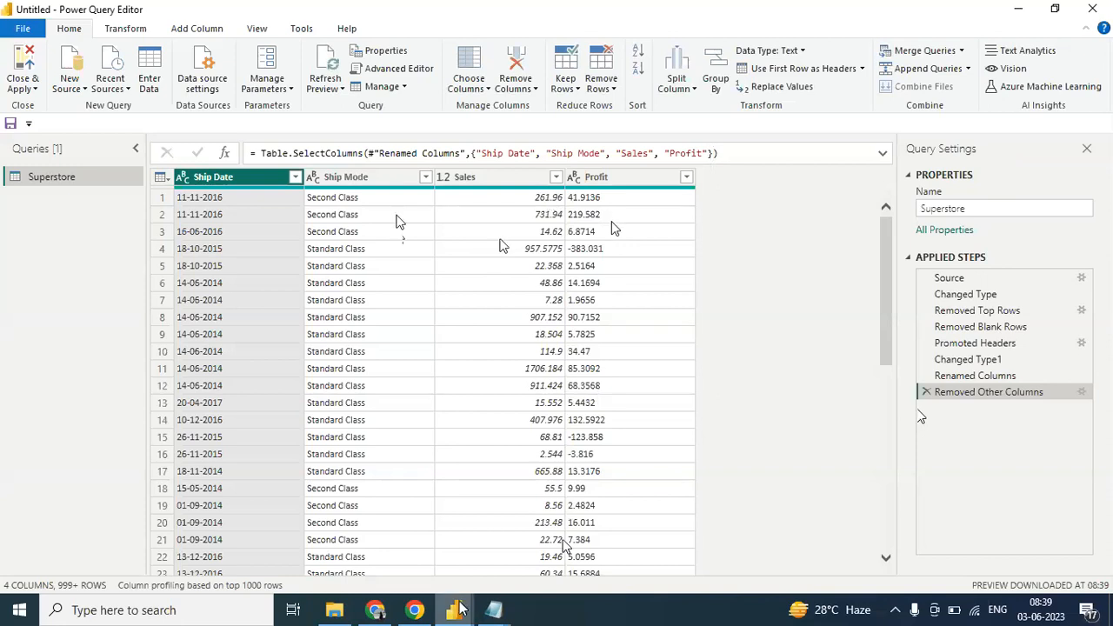
pyautogui.click(382, 615)
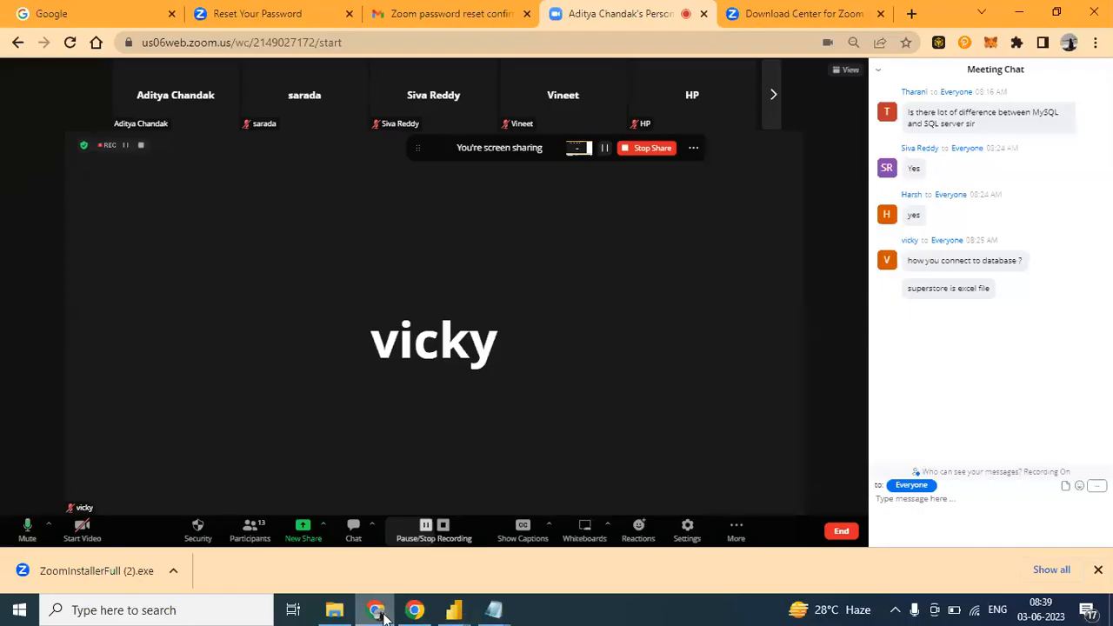
pyautogui.click(383, 614)
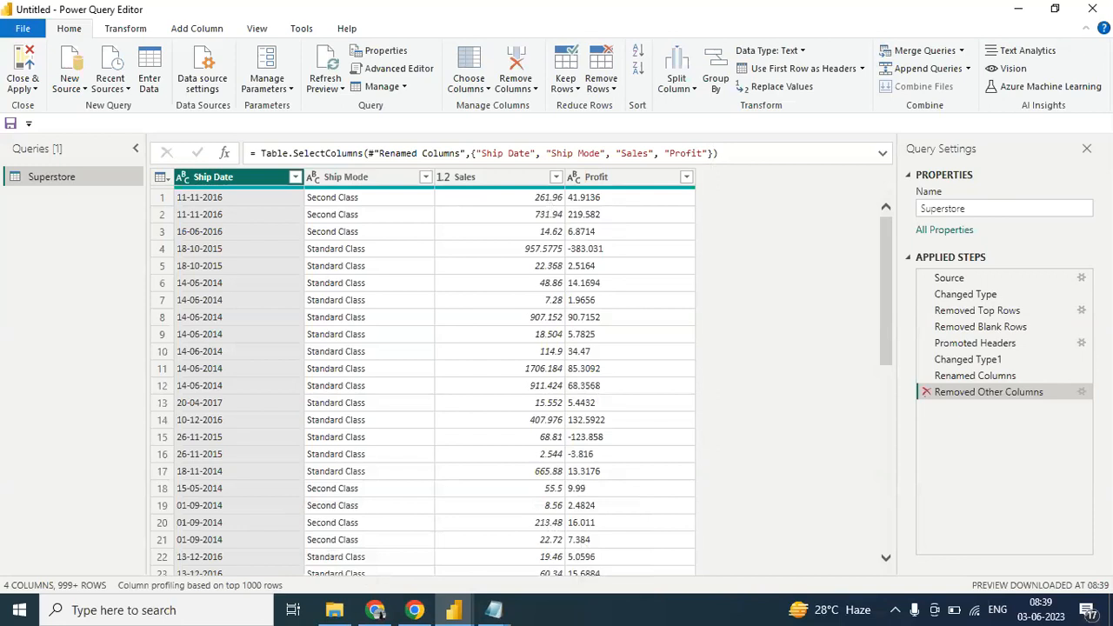
# - Delete the Removed Other Columns step and use Choose Columns to keep every column except Region and State
pyautogui.click(927, 393)
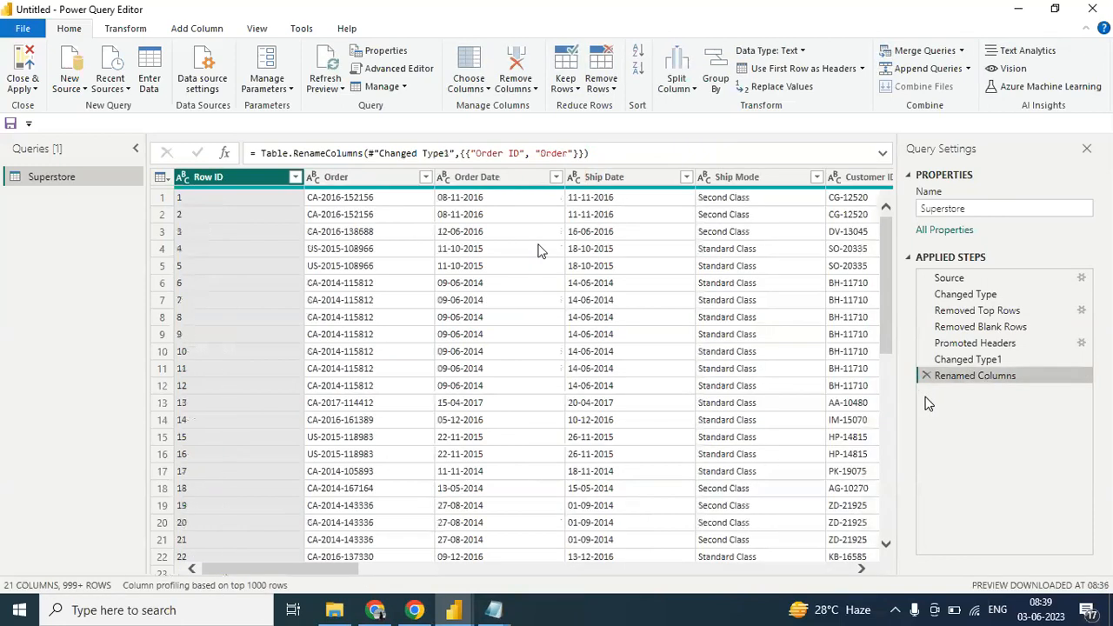
pyautogui.click(484, 89)
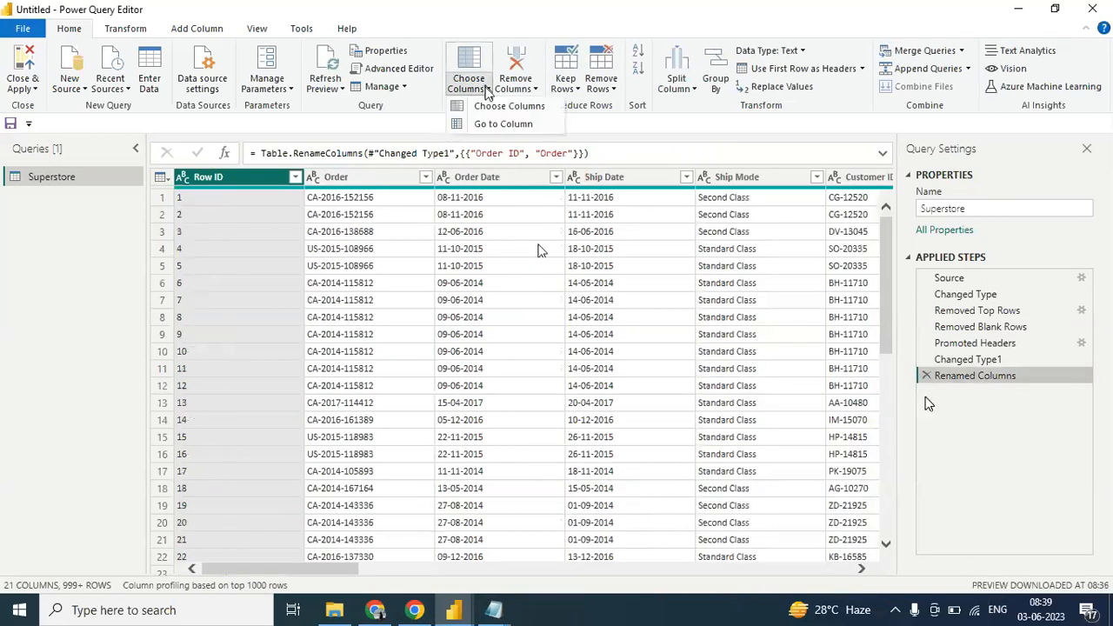
pyautogui.click(490, 107)
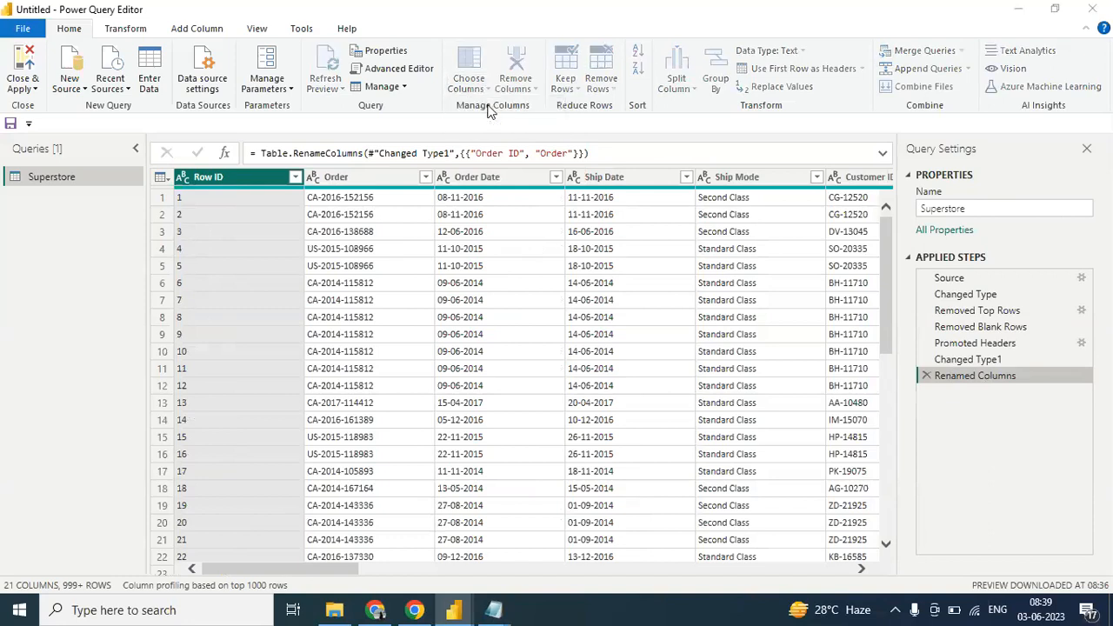
pyautogui.moveTo(665, 352); pyautogui.dragTo(661, 416)
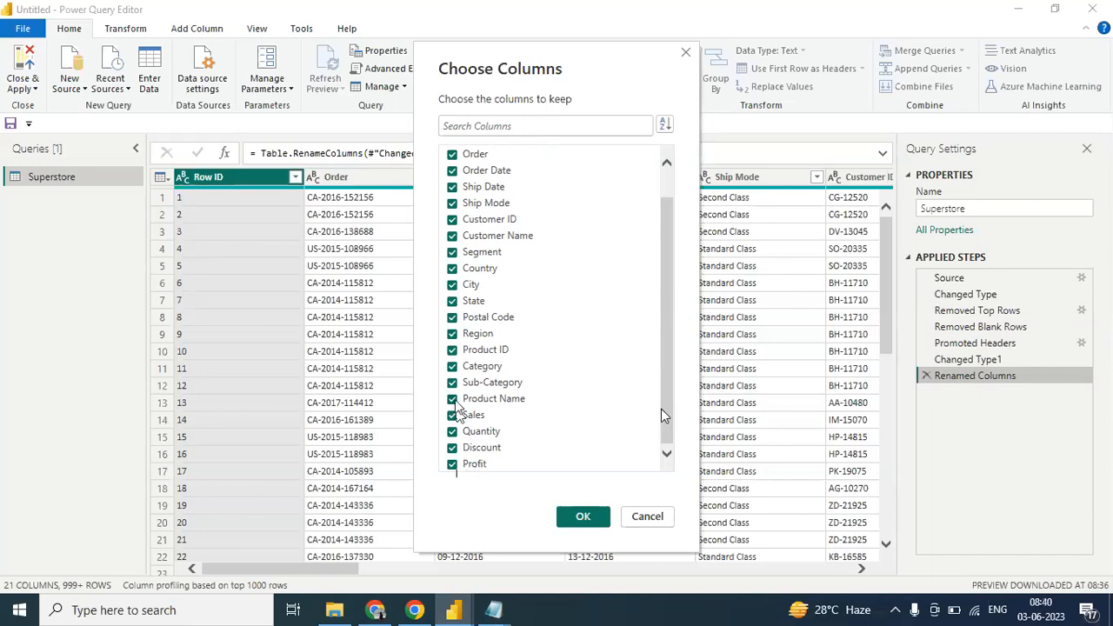
pyautogui.click(452, 333)
pyautogui.click(452, 300)
pyautogui.click(584, 519)
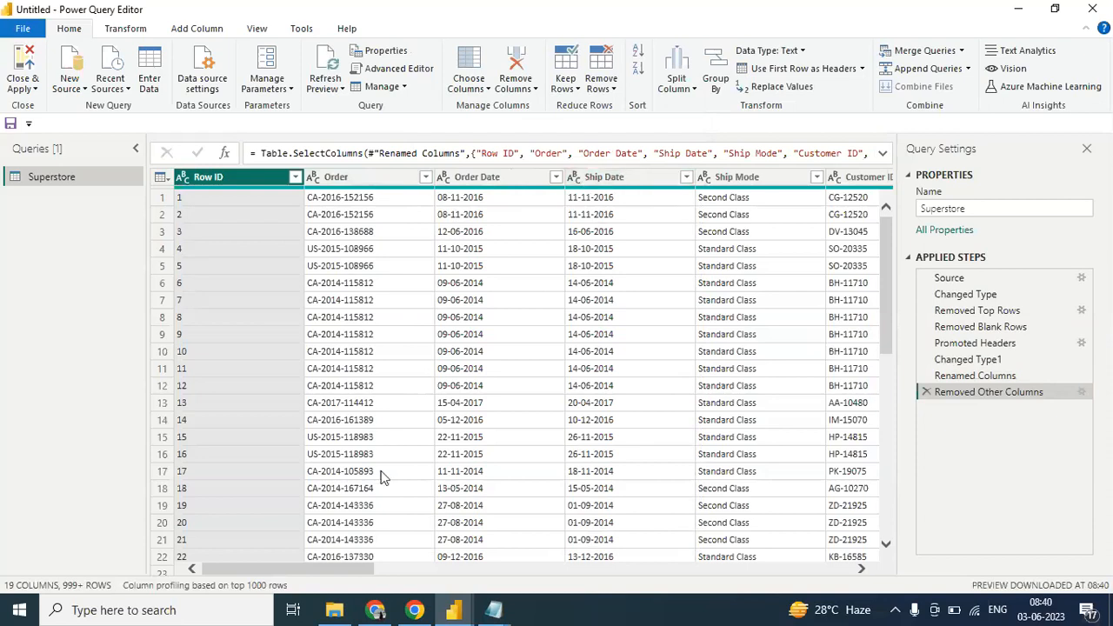
# - Delete the Removed Other Columns step that excludes Region and State
pyautogui.moveTo(305, 566); pyautogui.dragTo(256, 462)
pyautogui.click(926, 392)
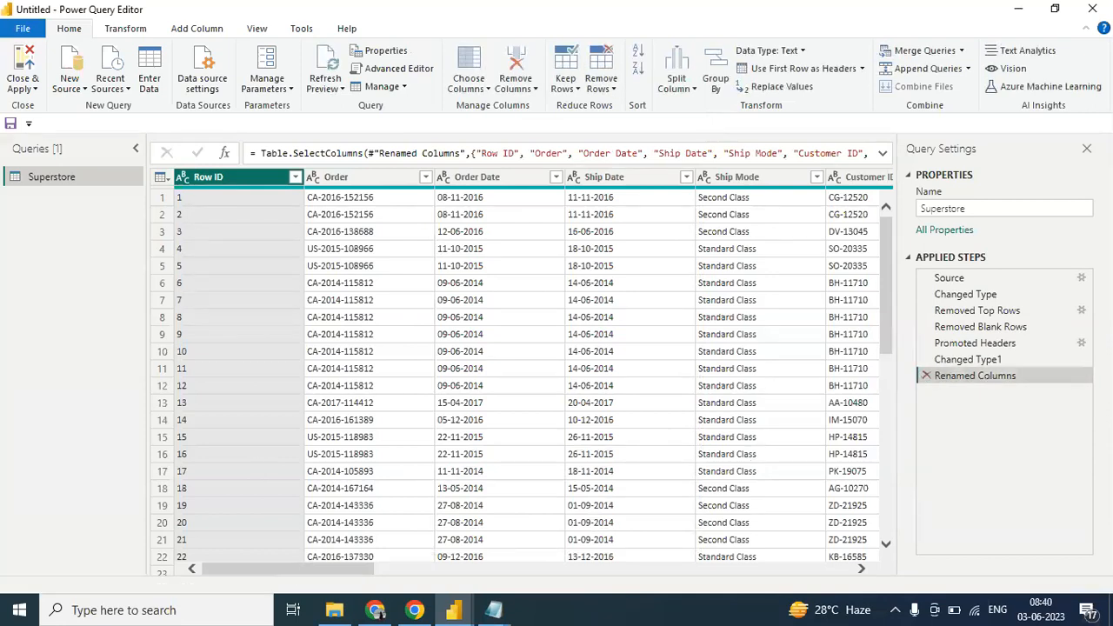
# - Use Choose Columns with all columns of the Superstore table selected
pyautogui.click(488, 90)
pyautogui.click(492, 106)
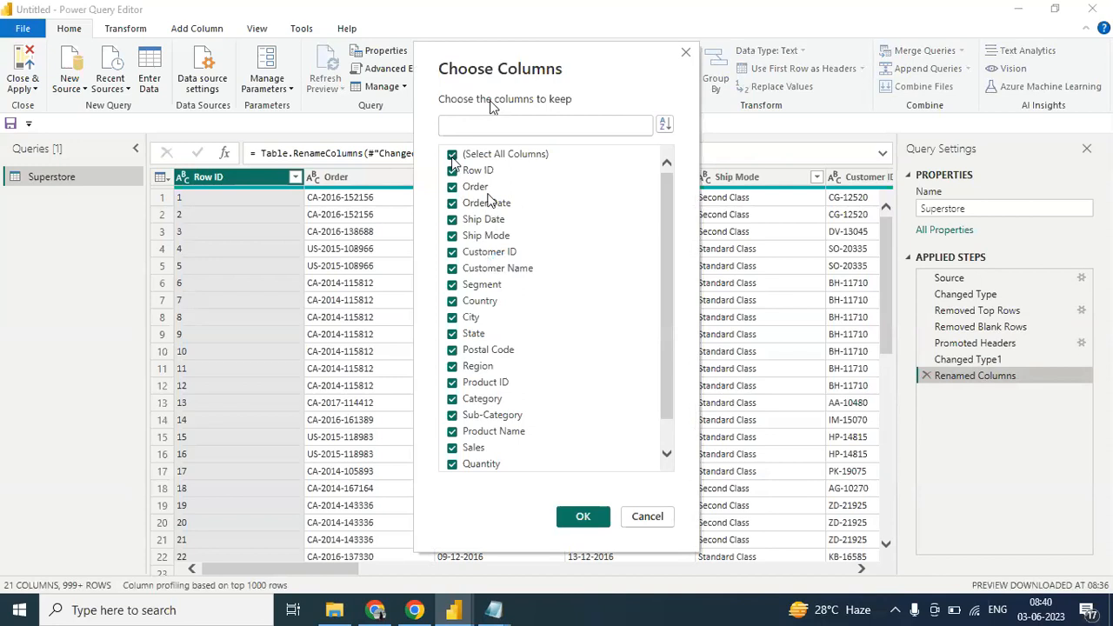
pyautogui.click(452, 157)
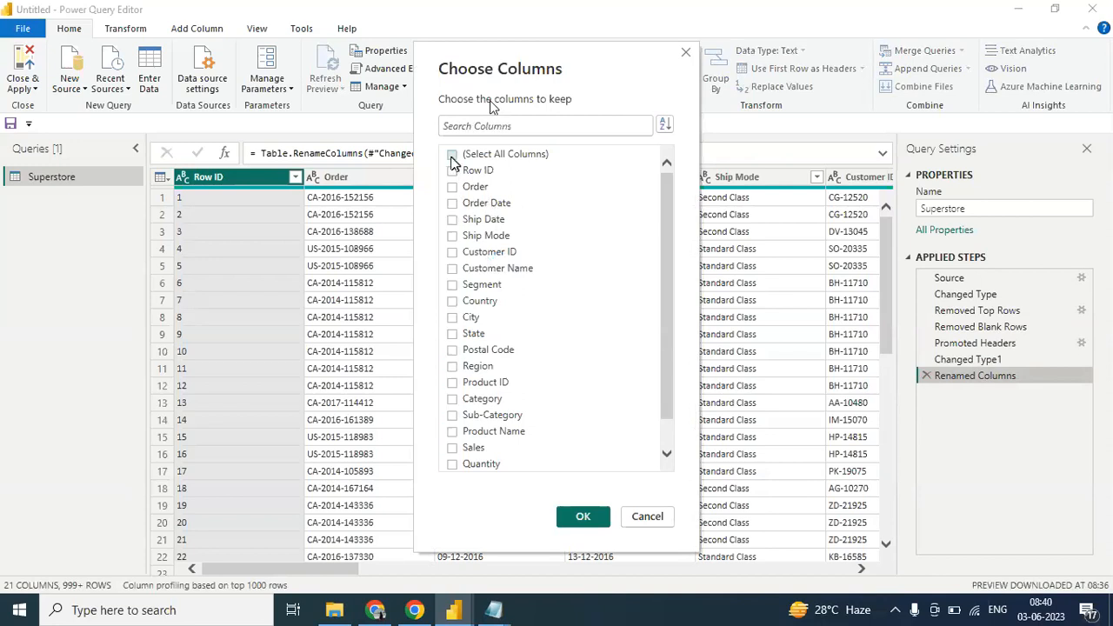
pyautogui.click(453, 154)
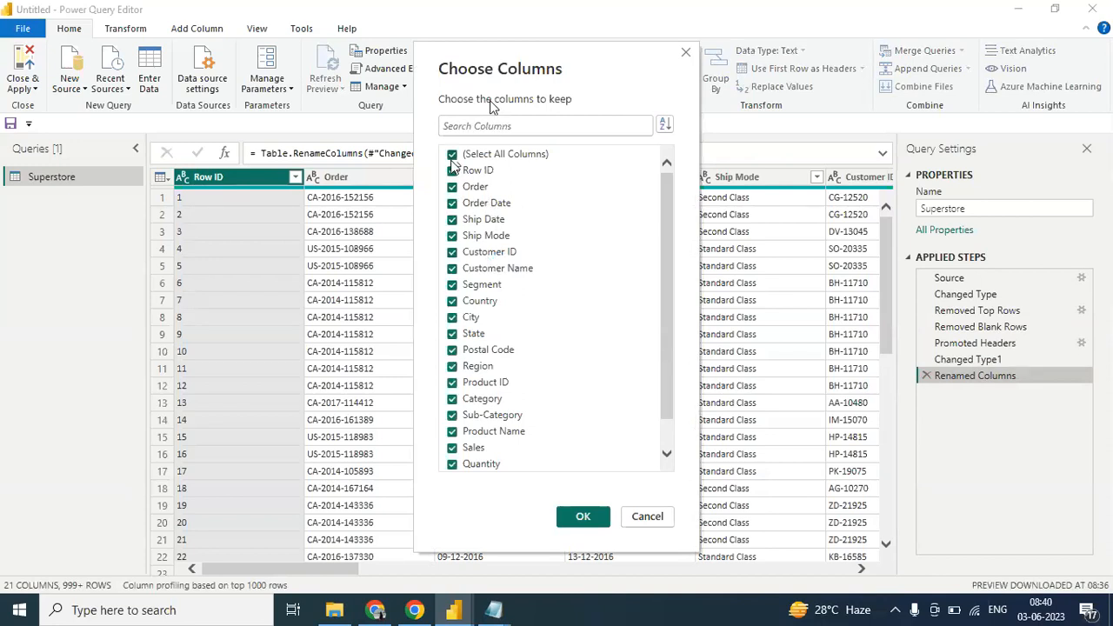
pyautogui.click(583, 517)
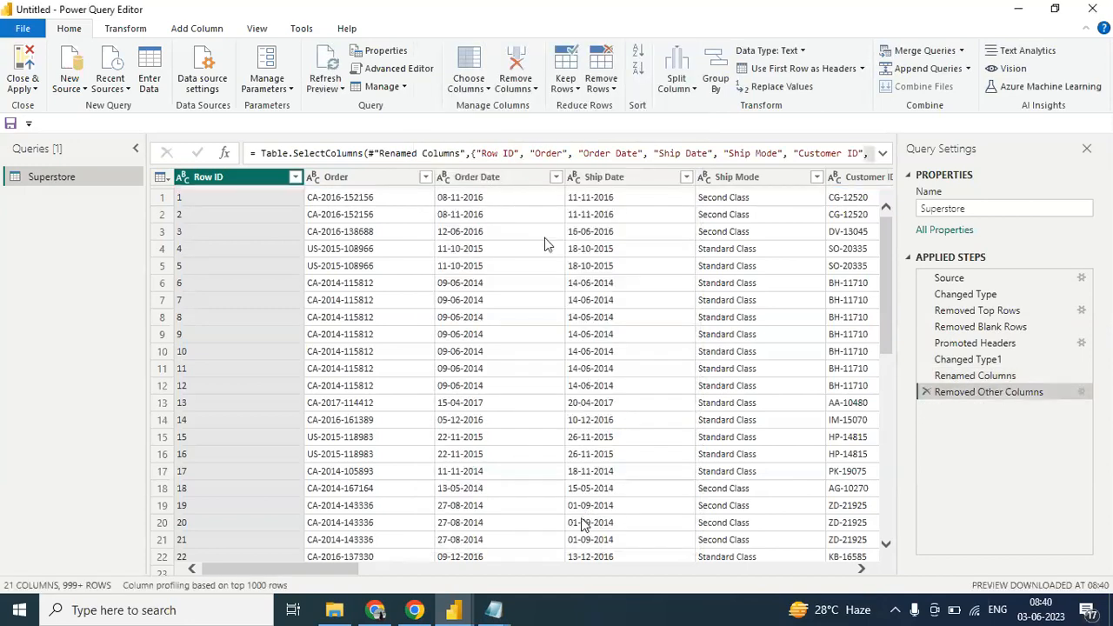
# - Remove the Quantity column from the Superstore table and delete the resulting Removed Columns step
pyautogui.click(485, 89)
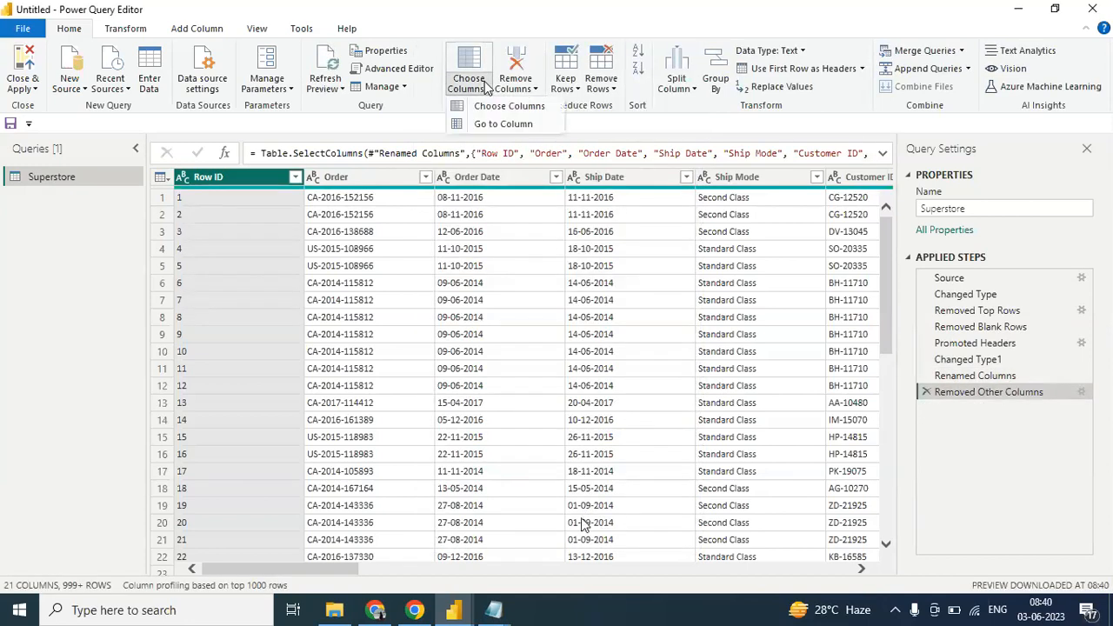
pyautogui.click(533, 88)
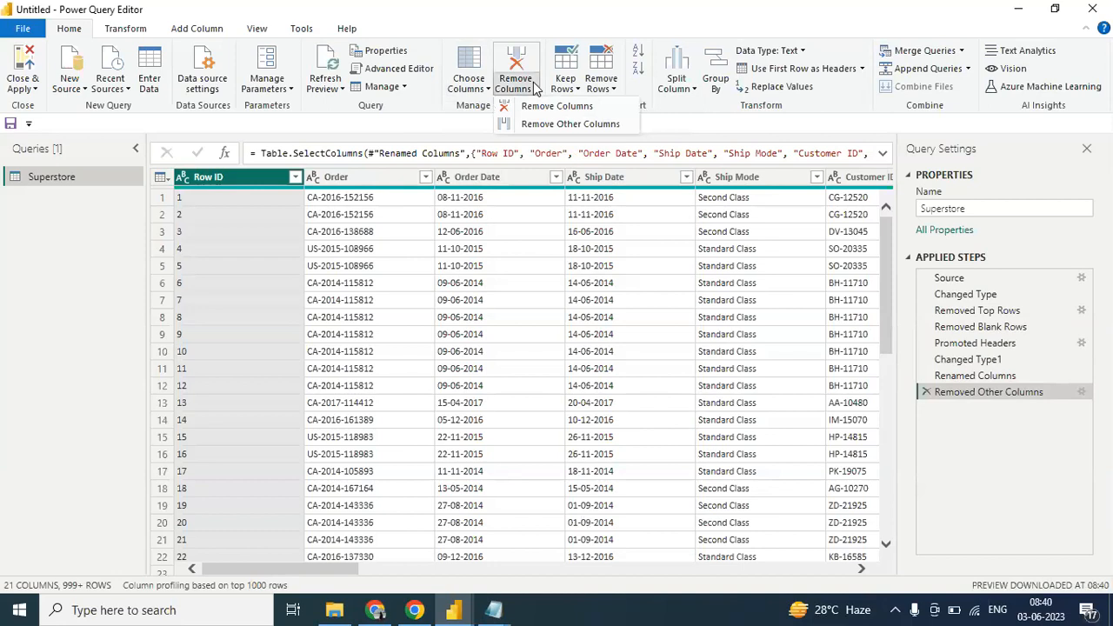
pyautogui.moveTo(306, 571); pyautogui.dragTo(856, 609)
pyautogui.click(557, 178)
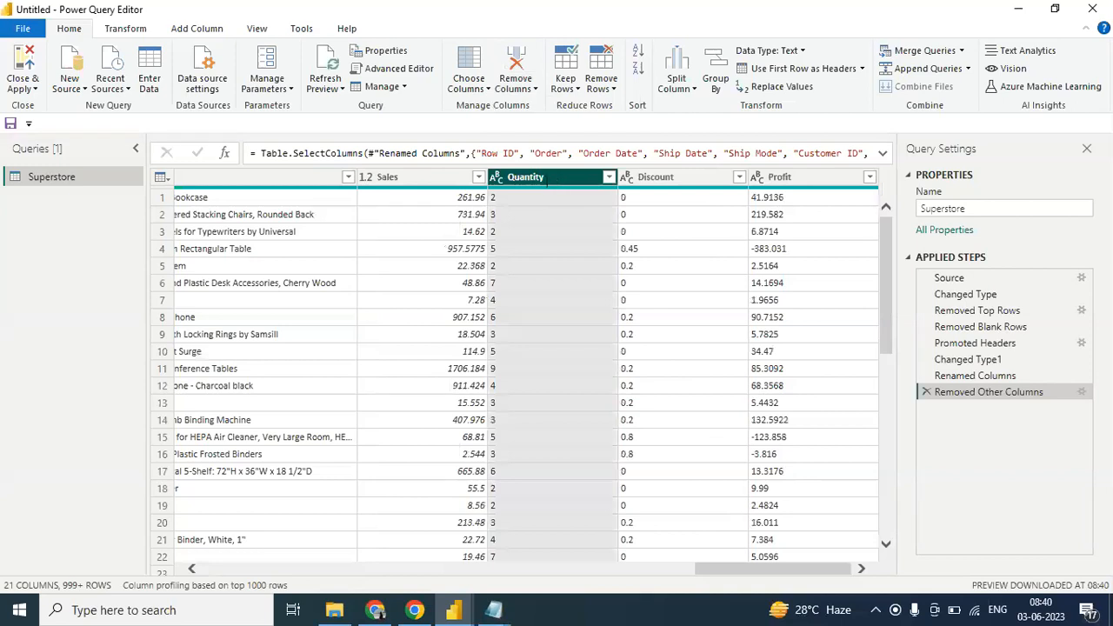
pyautogui.click(535, 89)
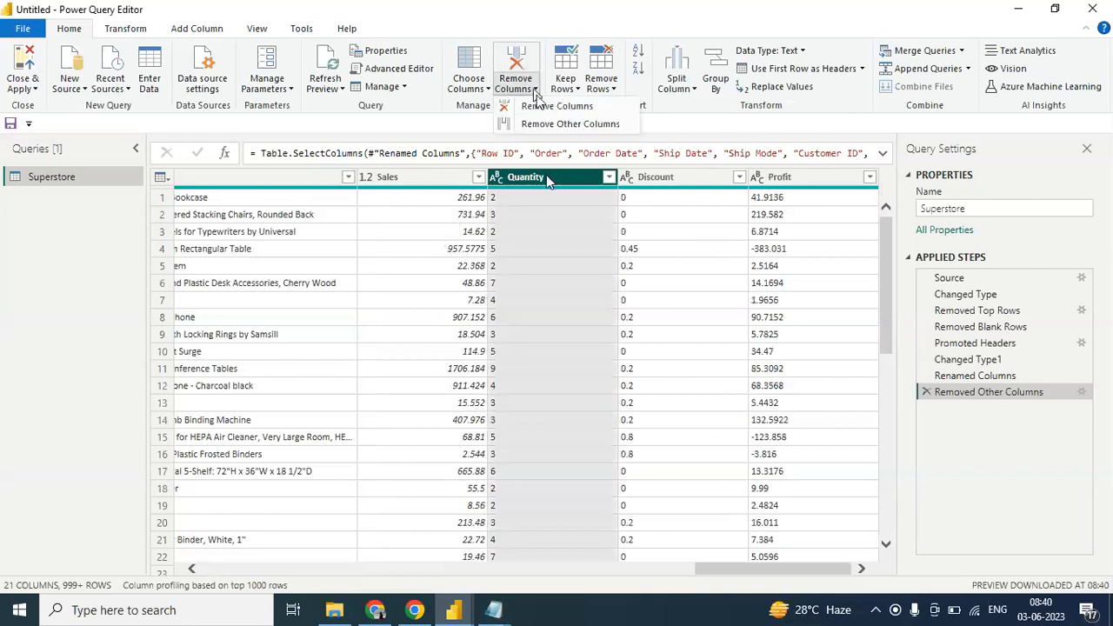
pyautogui.click(550, 107)
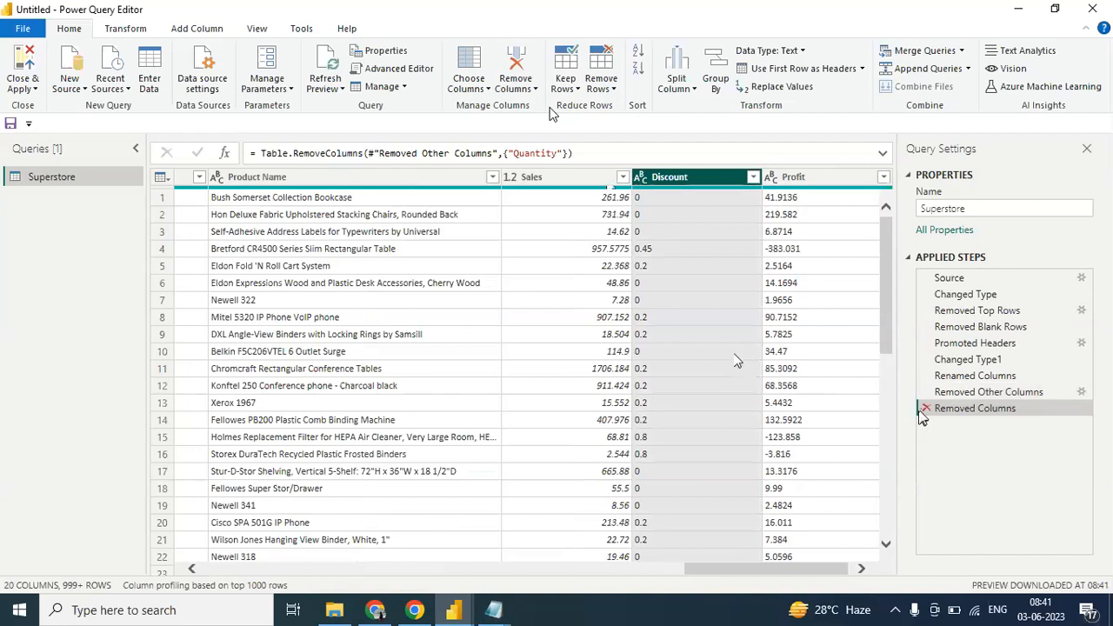
pyautogui.click(925, 409)
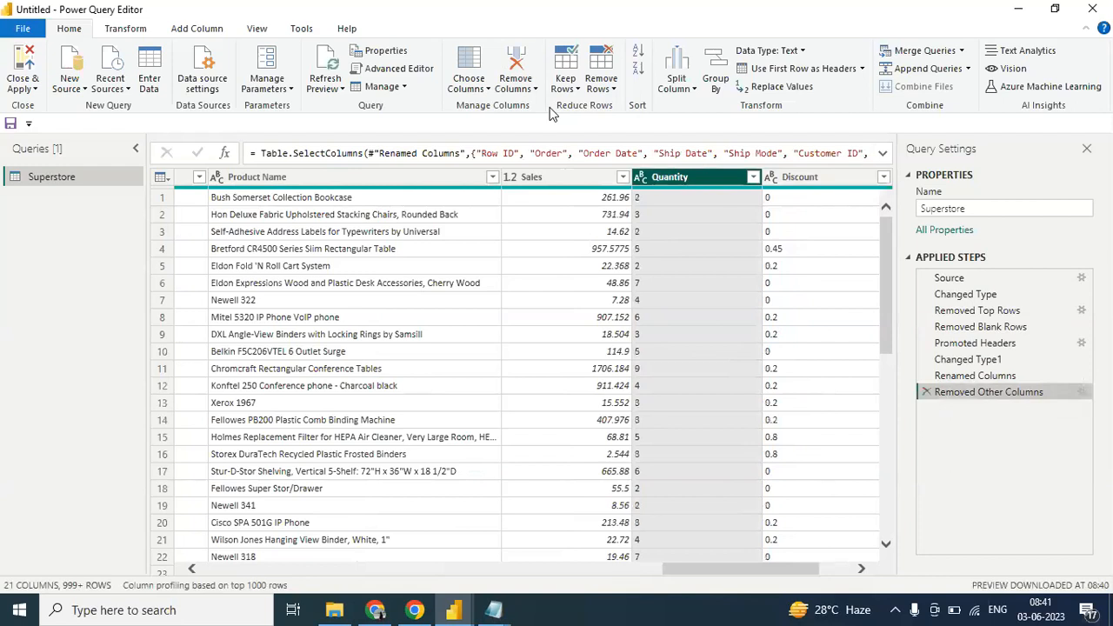
# - Remove the Quantity and Discount columns from the Superstore query
pyautogui.click(726, 233)
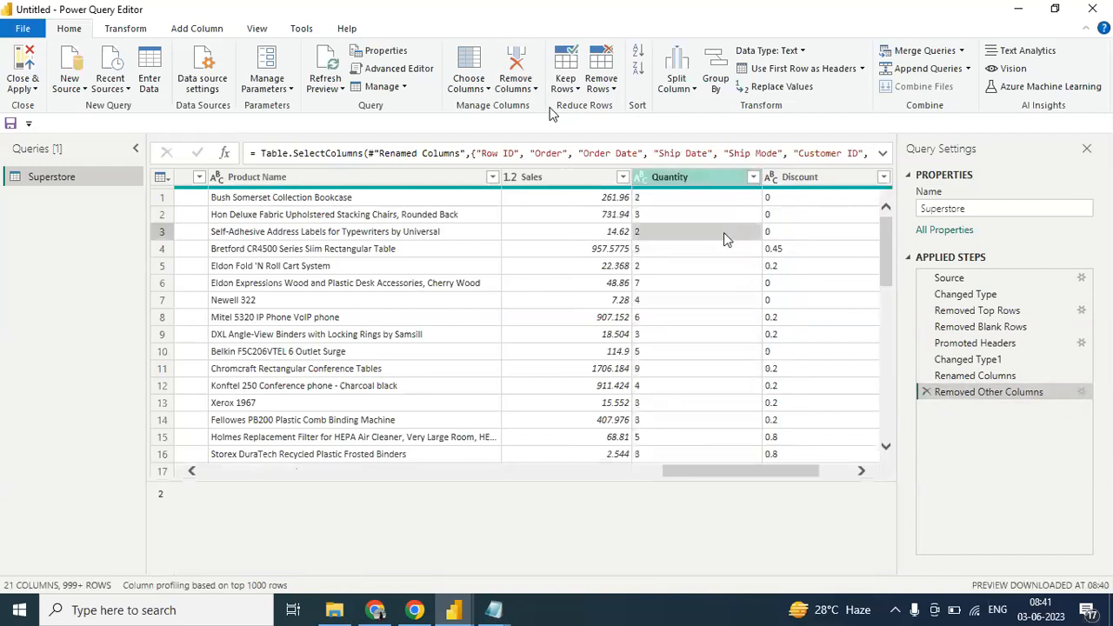
pyautogui.click(721, 177)
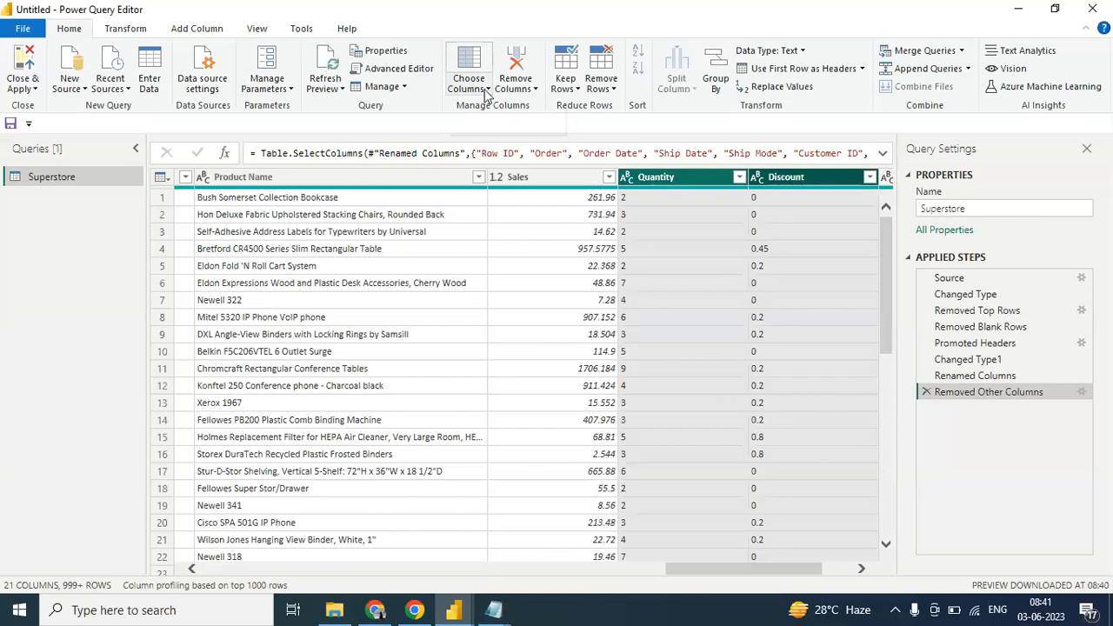
pyautogui.click(487, 90)
pyautogui.click(522, 88)
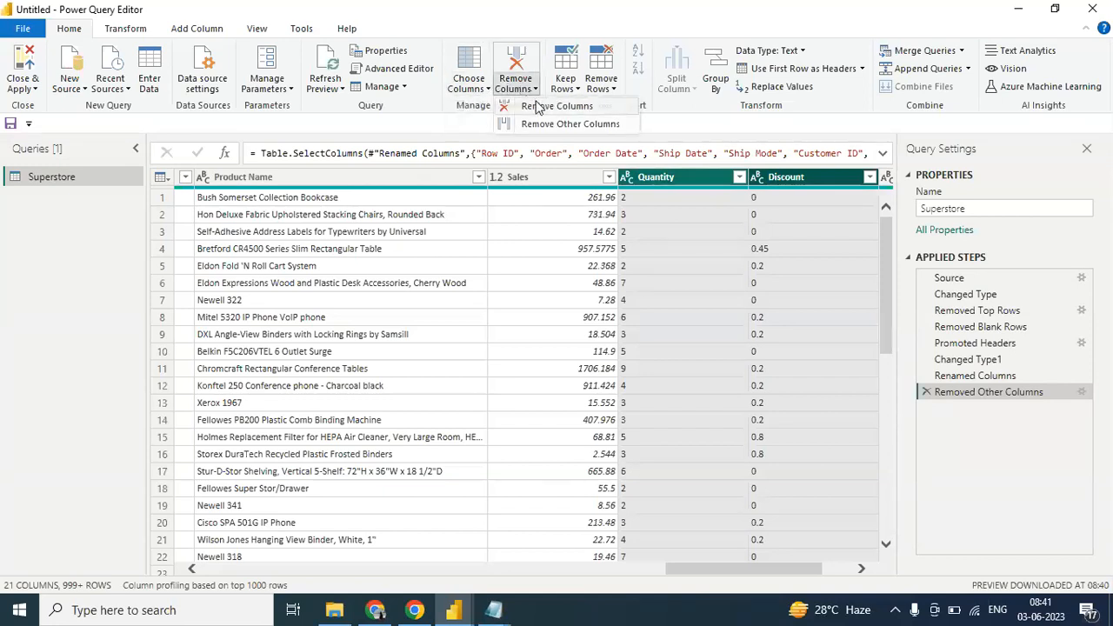
pyautogui.click(536, 106)
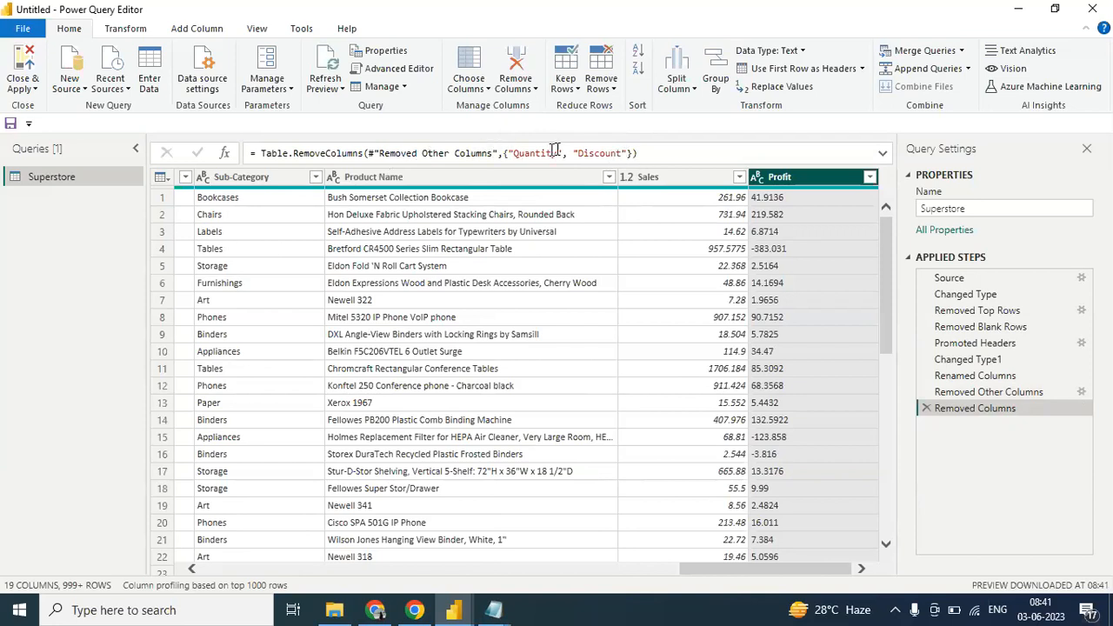
# - Add "Sales" to the column list in the Removed Columns formula, and delete that applied step
pyautogui.click(628, 154)
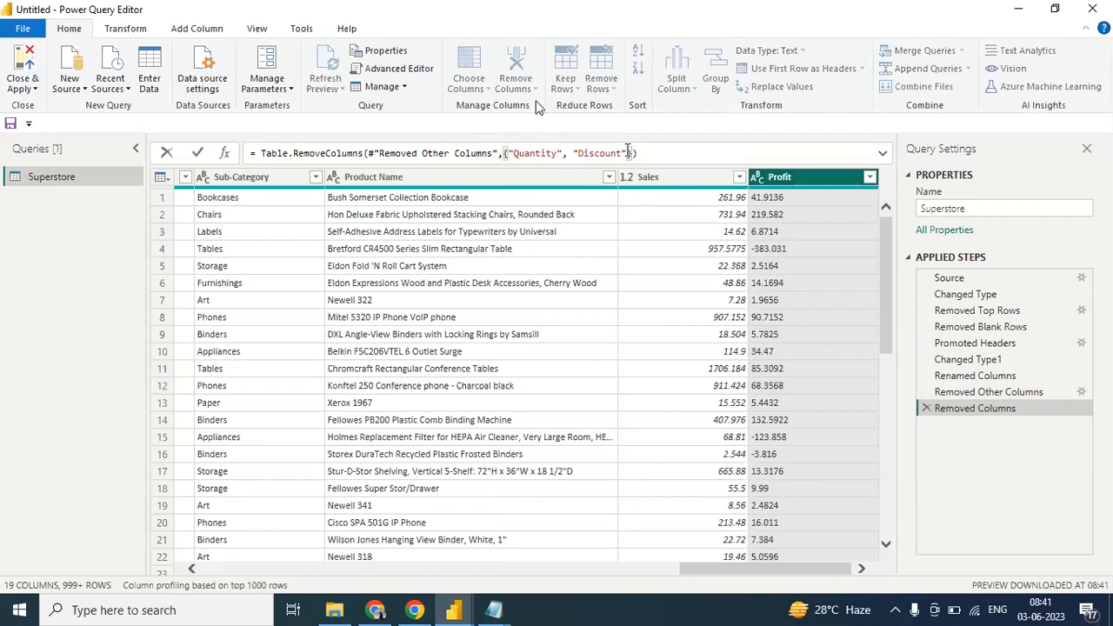
pyautogui.write(',')
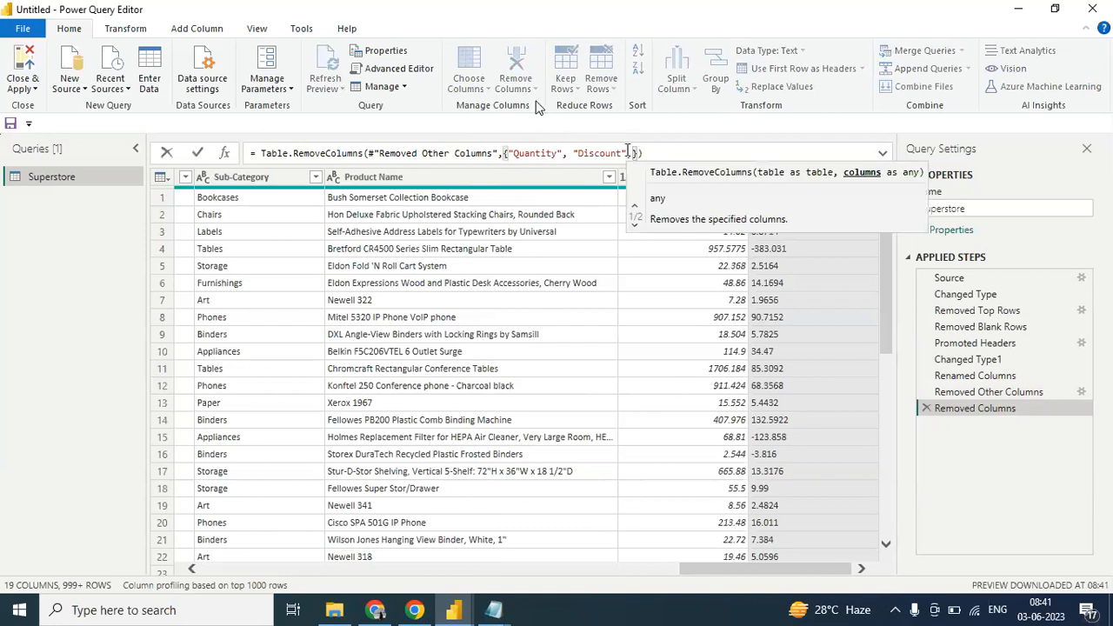
pyautogui.write('""')
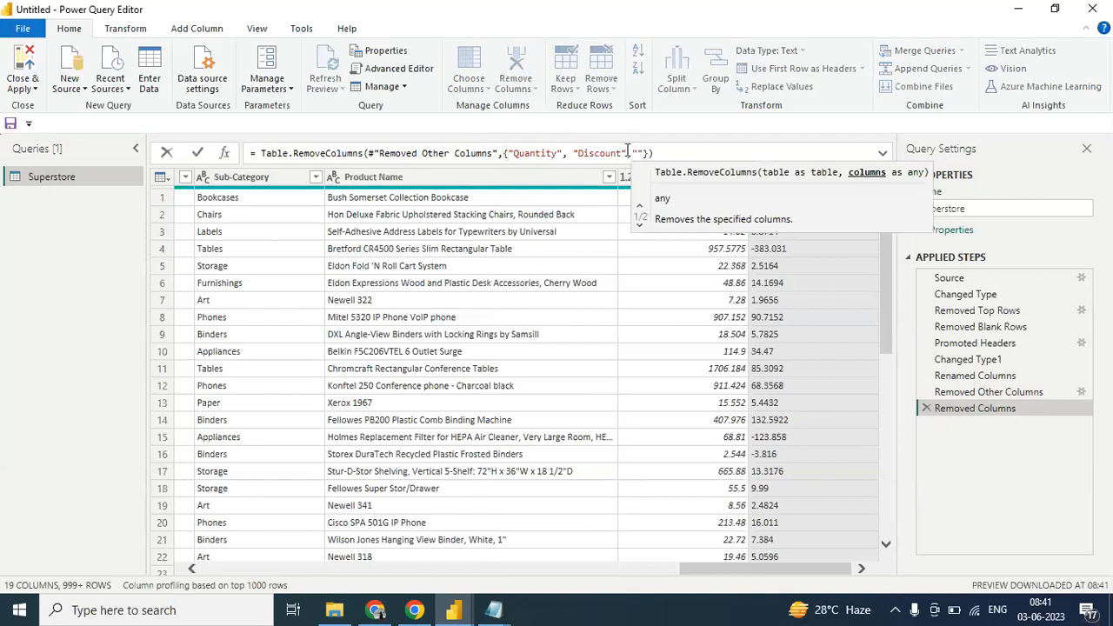
pyautogui.write('Sales')
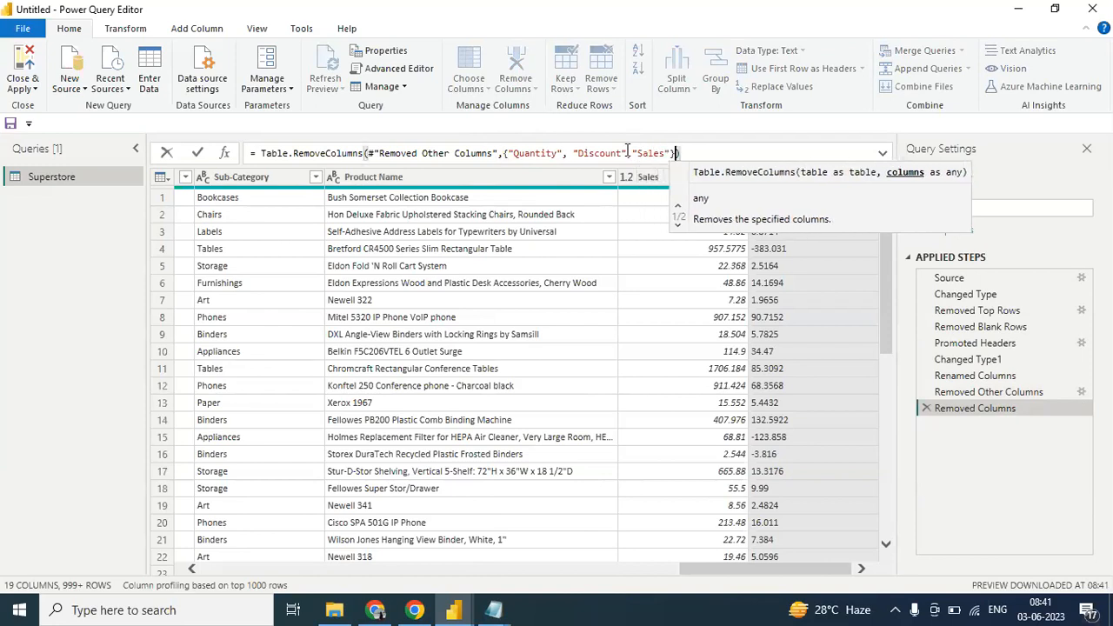
pyautogui.press('Right')
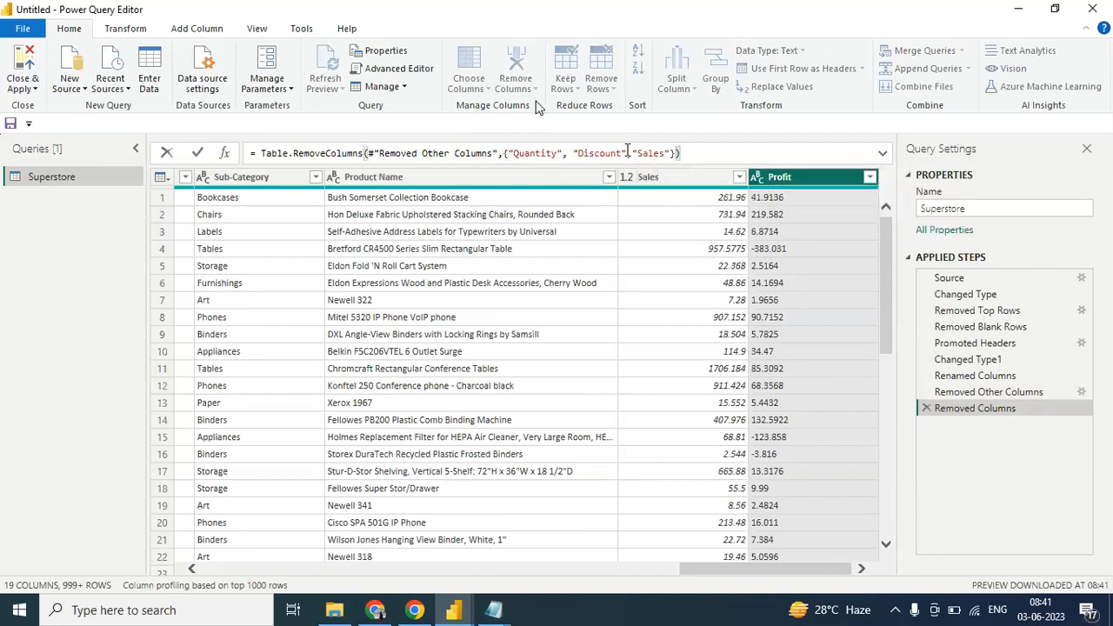
pyautogui.press('Return')
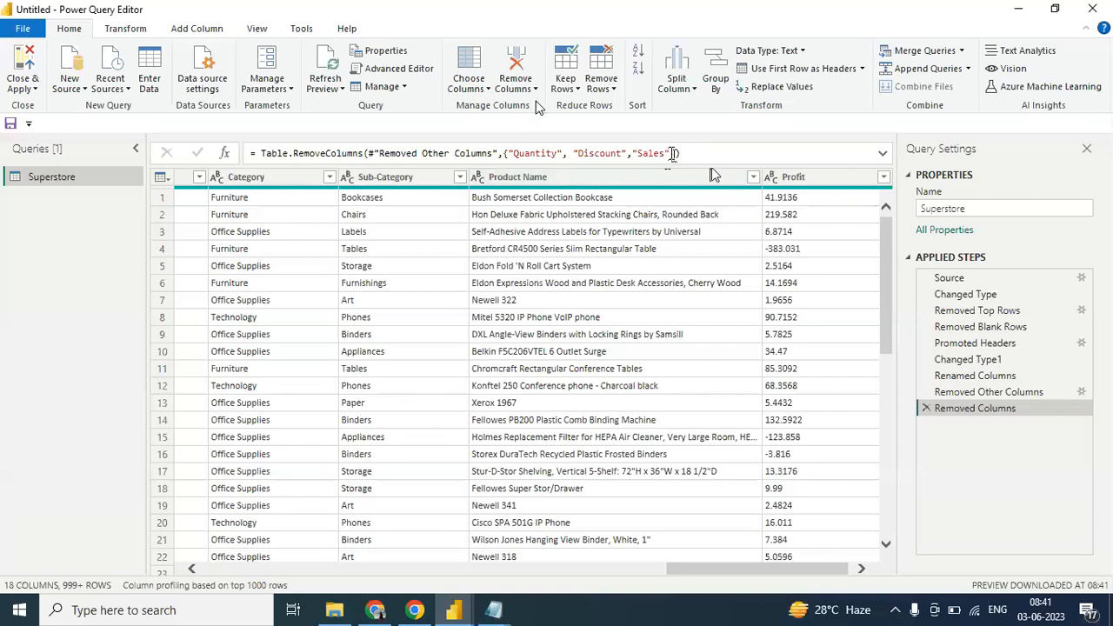
pyautogui.click(927, 409)
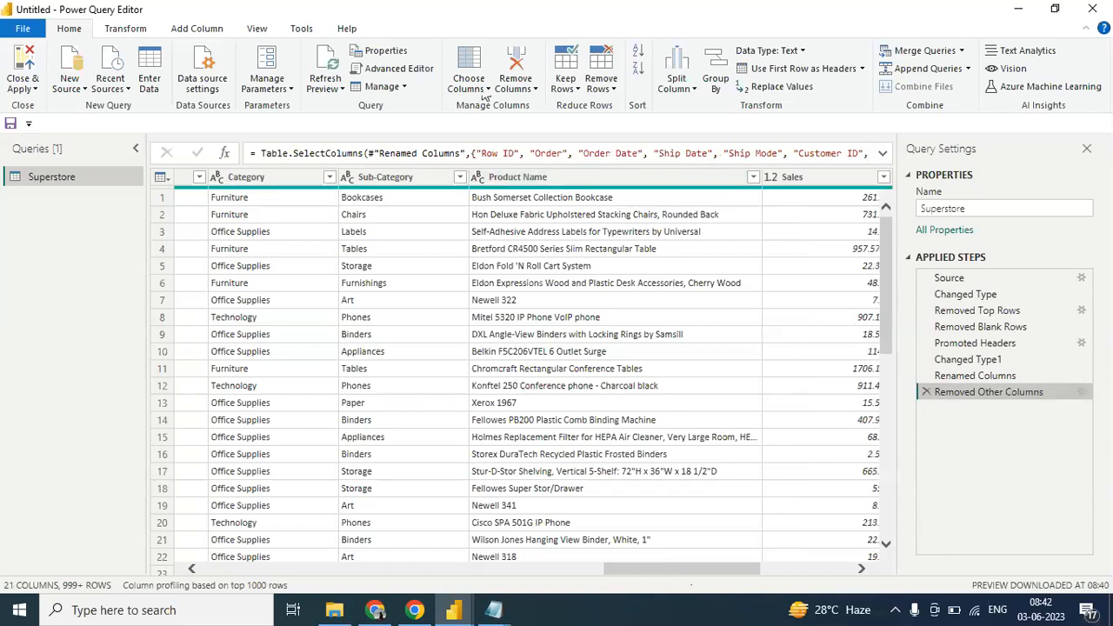
# - Remove all columns other than Row ID, and delete the Removed Other Columns step
pyautogui.moveTo(690, 569); pyautogui.dragTo(204, 566)
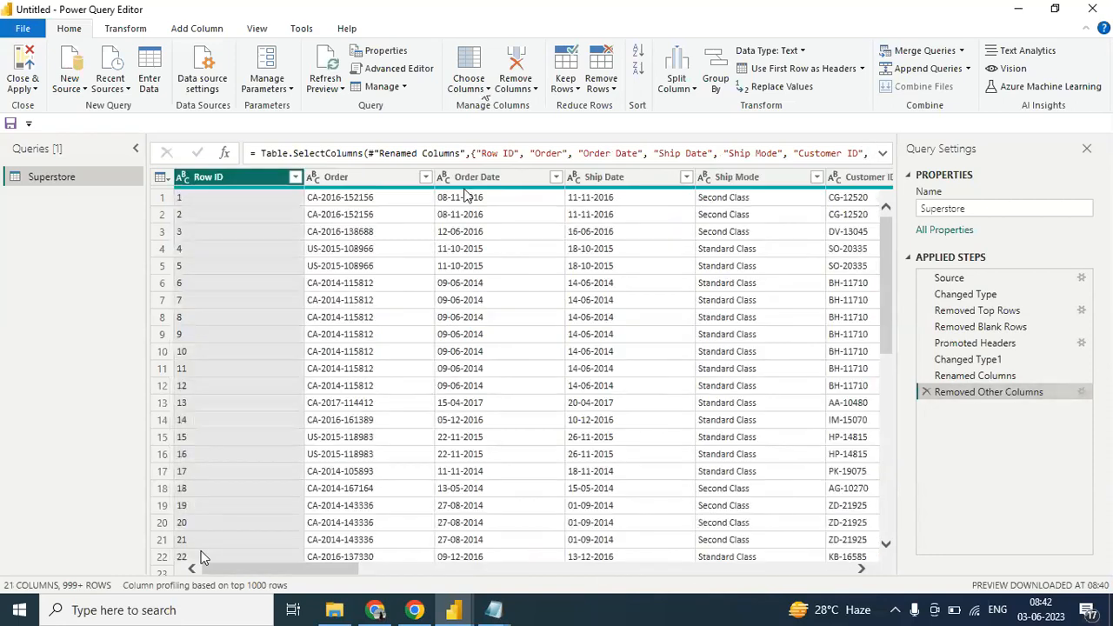
pyautogui.click(527, 88)
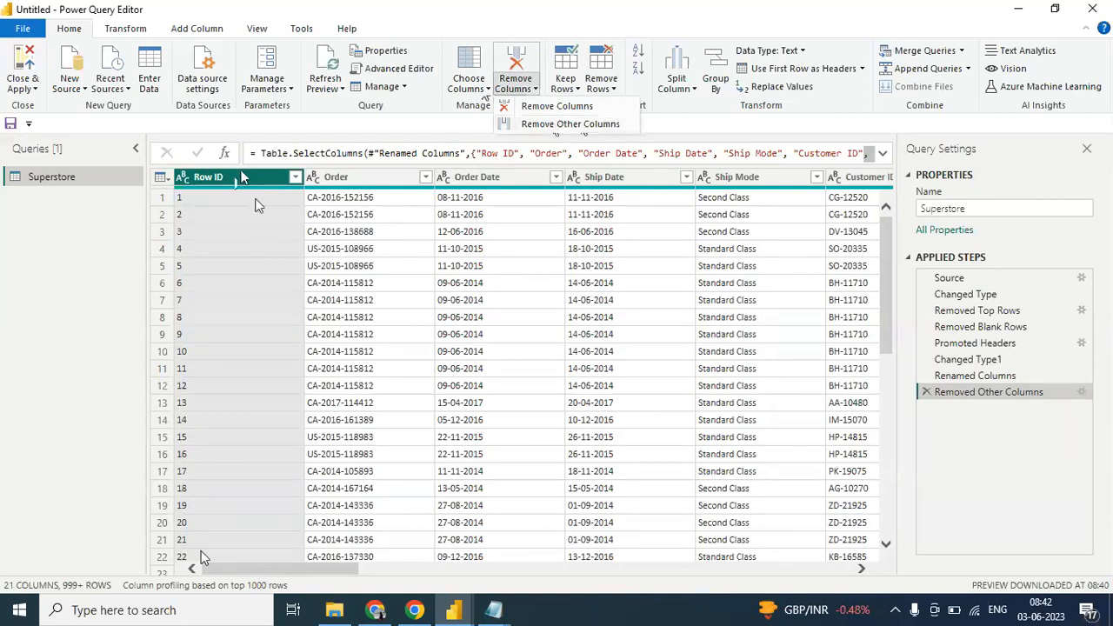
pyautogui.click(548, 124)
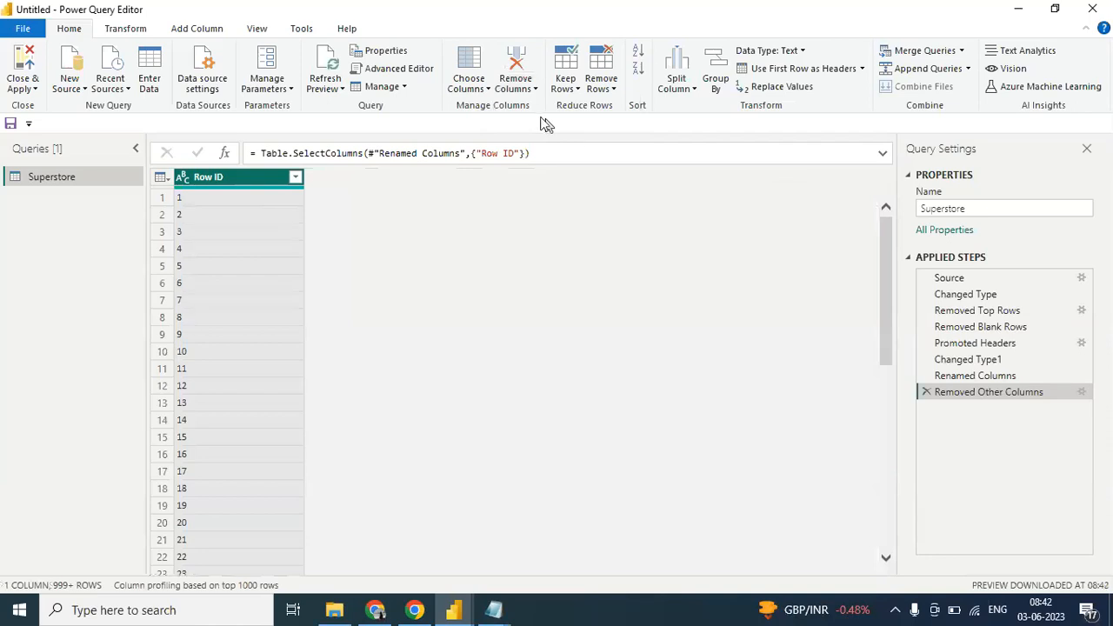
pyautogui.click(926, 393)
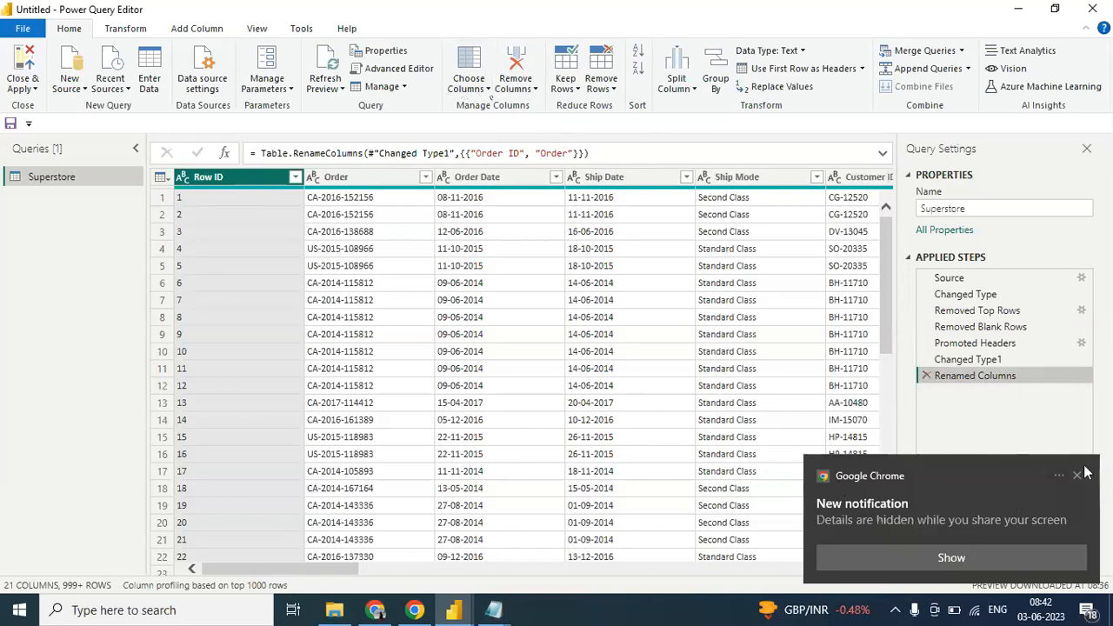
pyautogui.click(1078, 477)
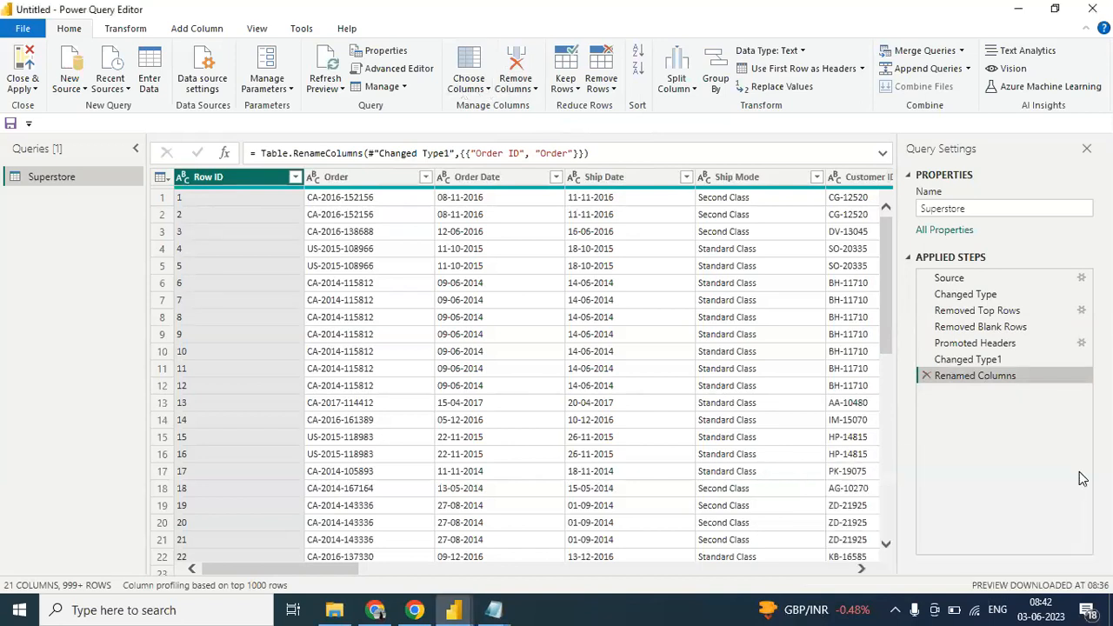
# - Duplicate the Superstore query and rename the copy Superstore1
pyautogui.rightClick(43, 177)
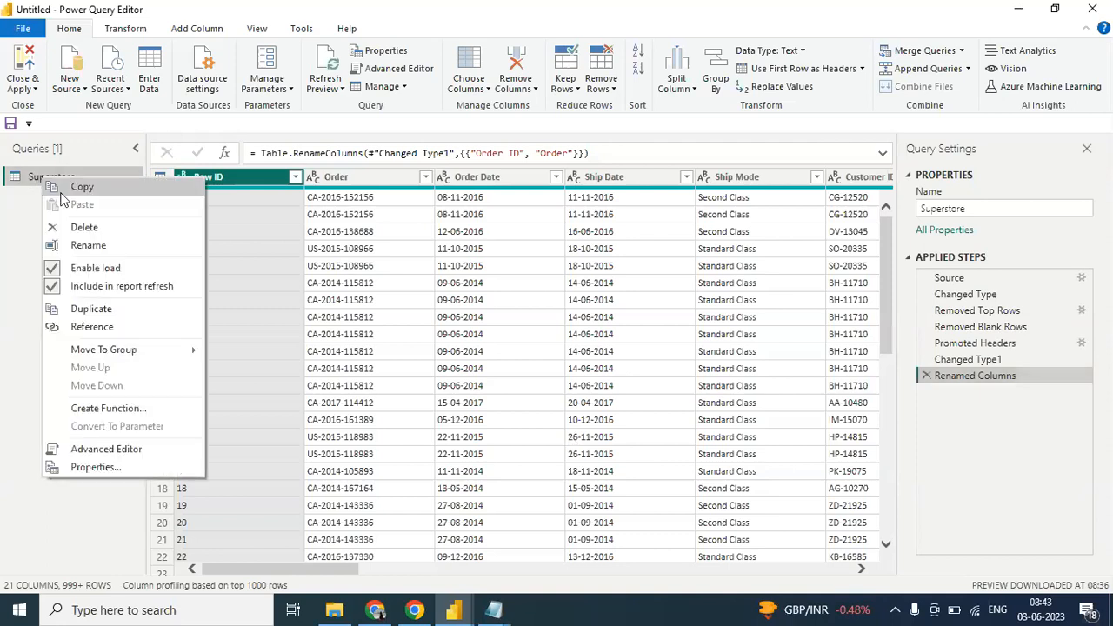
pyautogui.click(91, 309)
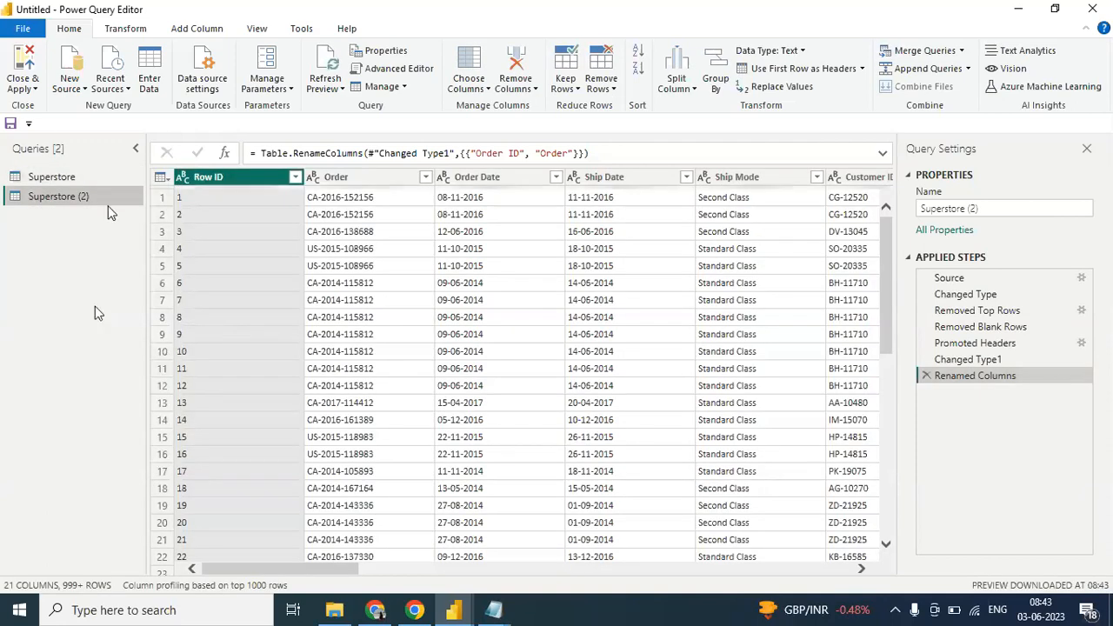
pyautogui.click(57, 182)
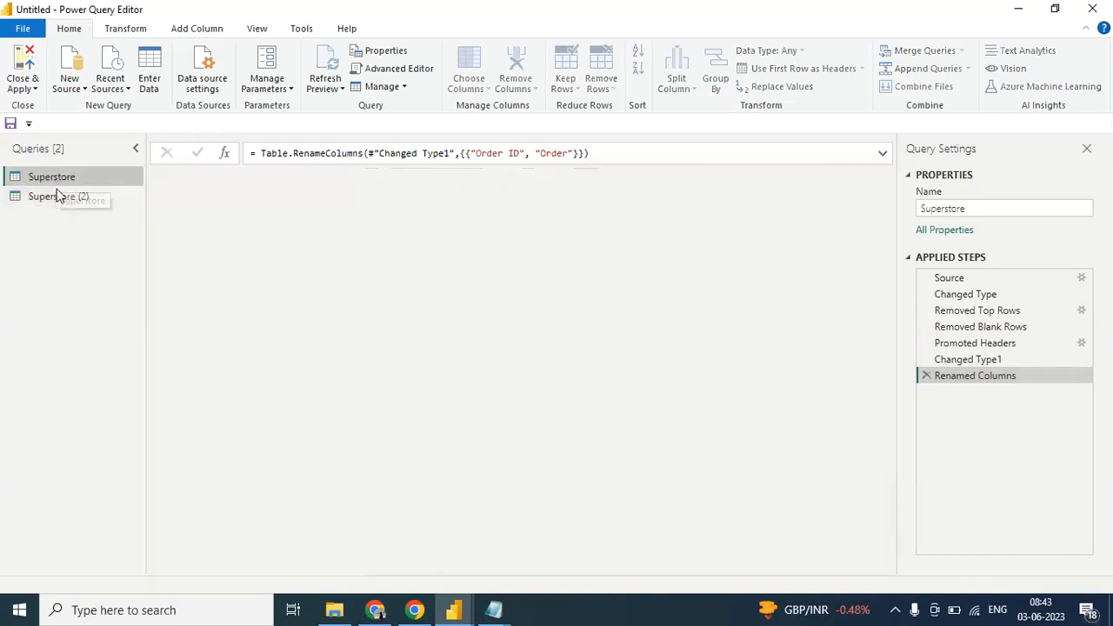
pyautogui.click(57, 196)
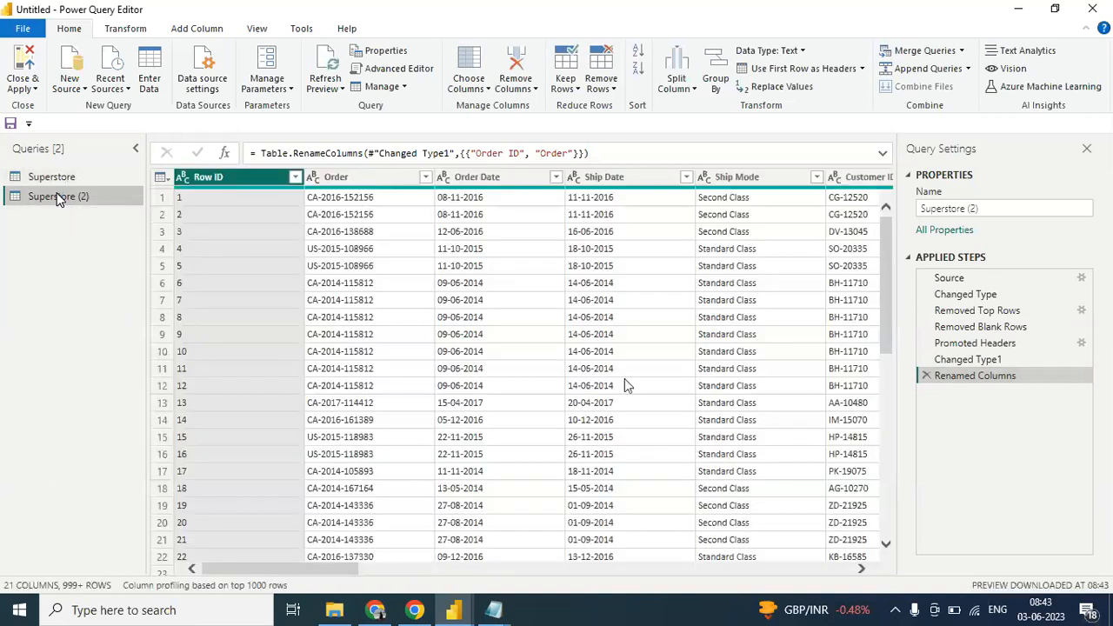
pyautogui.click(996, 209)
pyautogui.press('BackSpace')
pyautogui.press('BackSpace')
pyautogui.press('BackSpace')
pyautogui.press('BackSpace')
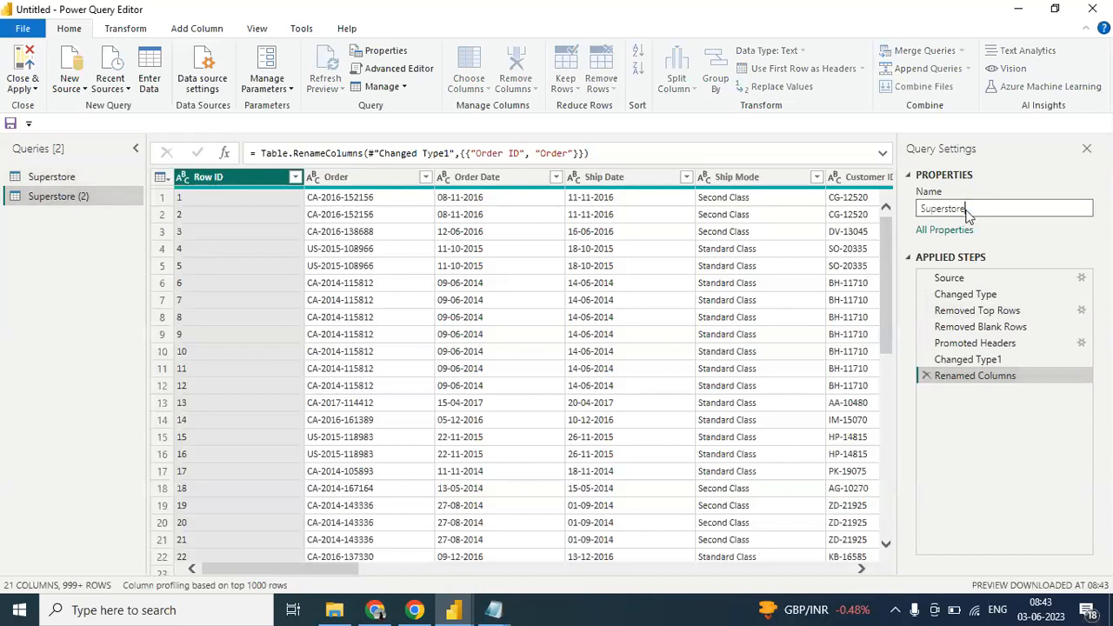
pyautogui.write('1')
pyautogui.press('Return')
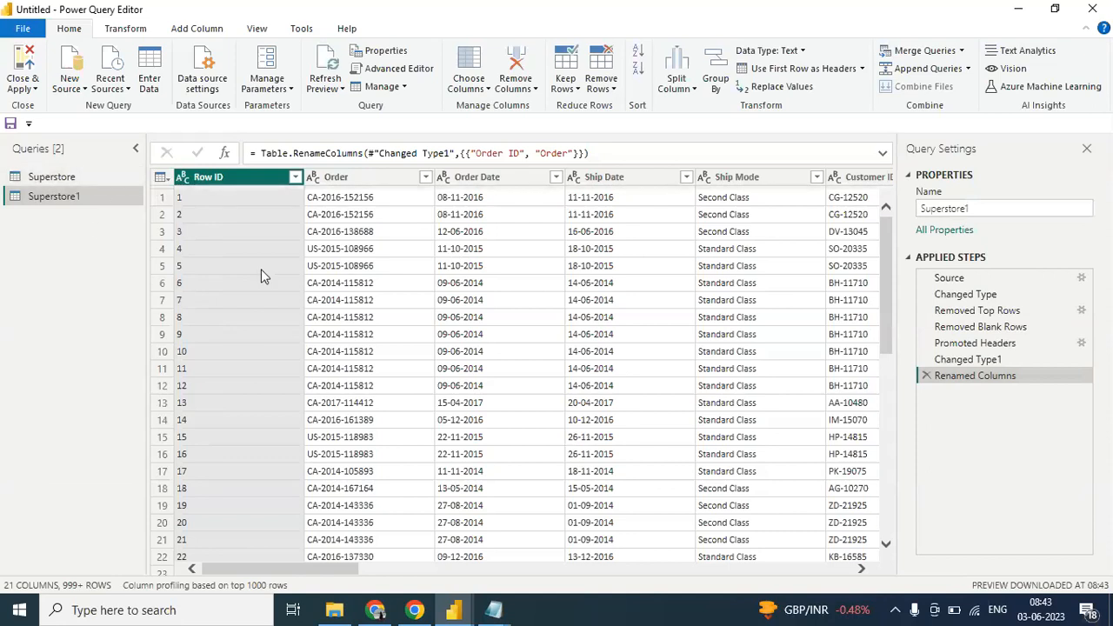
# - Use Choose Columns on Superstore1 to keep only Ship Mode, Customer Name and Sales
pyautogui.click(488, 89)
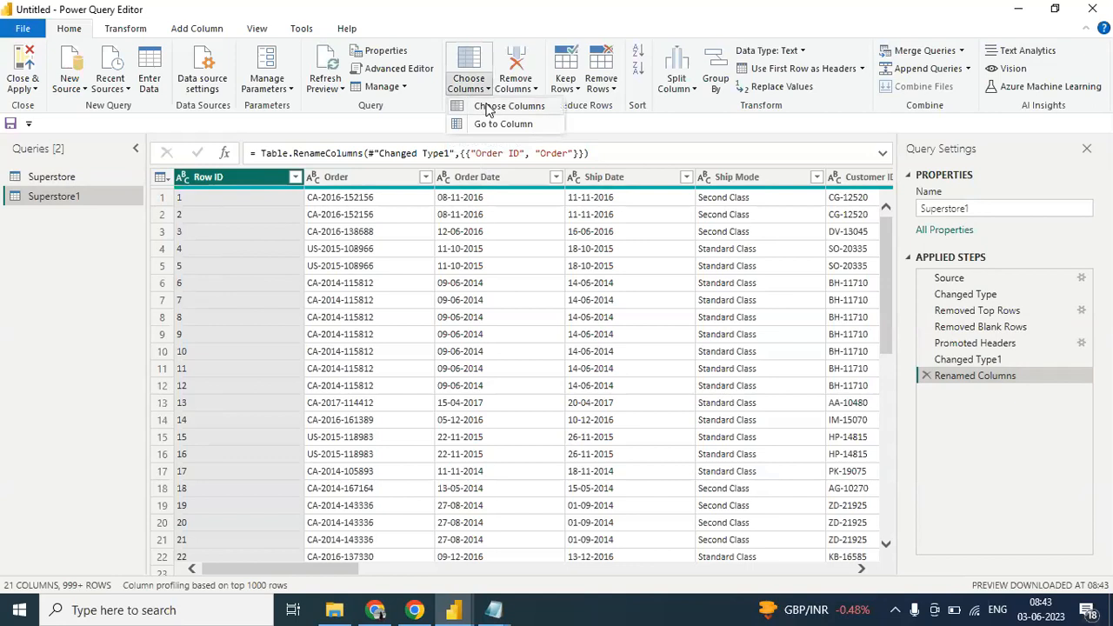
pyautogui.click(488, 107)
pyautogui.click(452, 155)
pyautogui.click(452, 269)
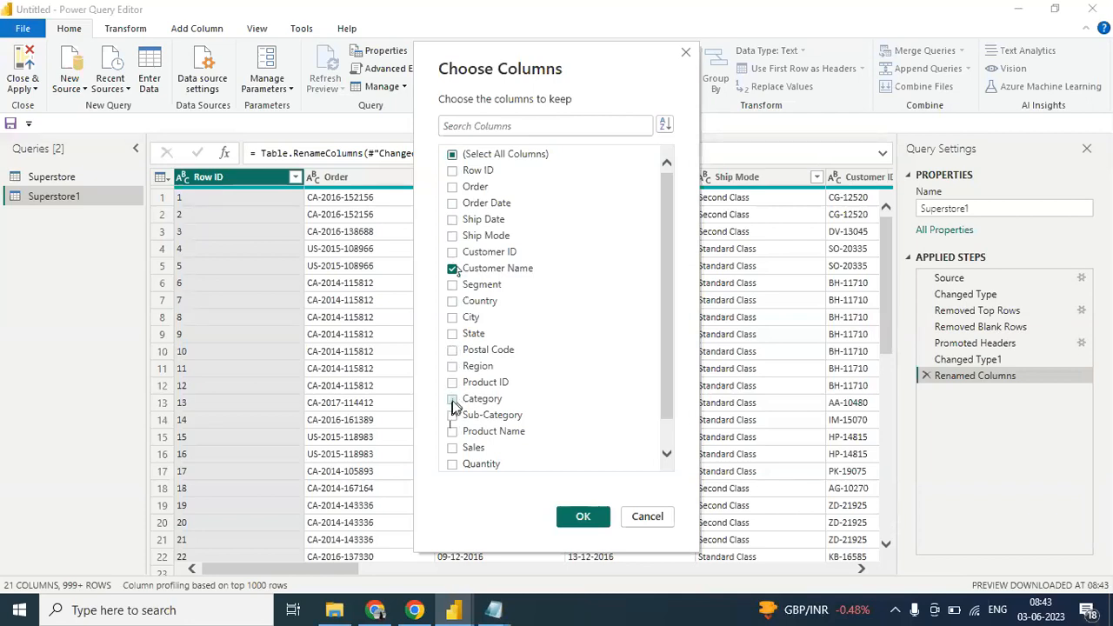
pyautogui.click(452, 447)
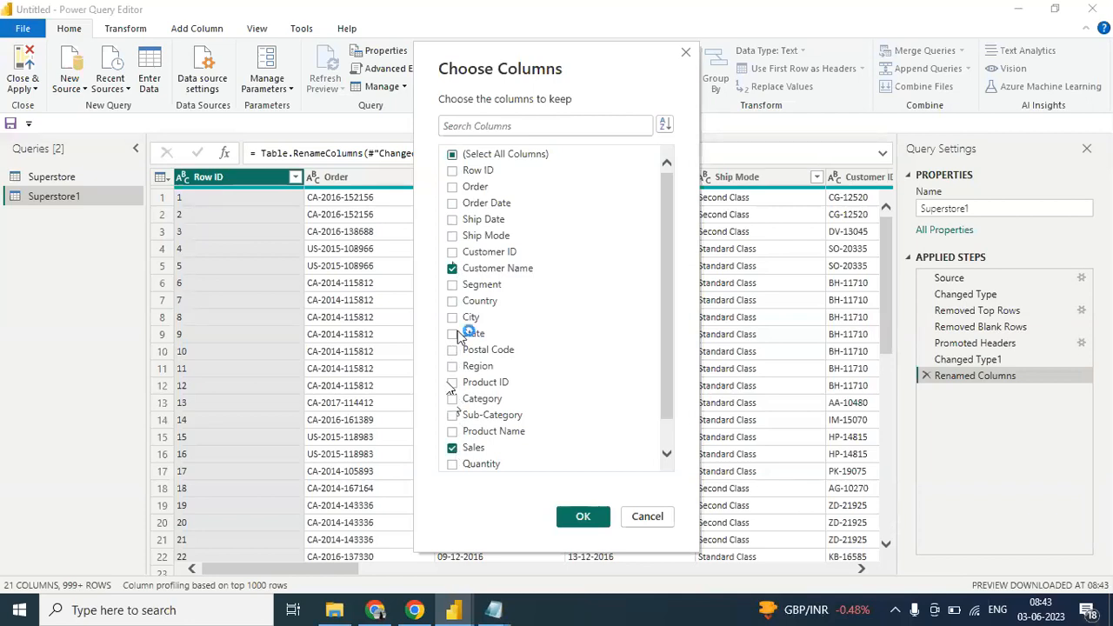
pyautogui.click(453, 236)
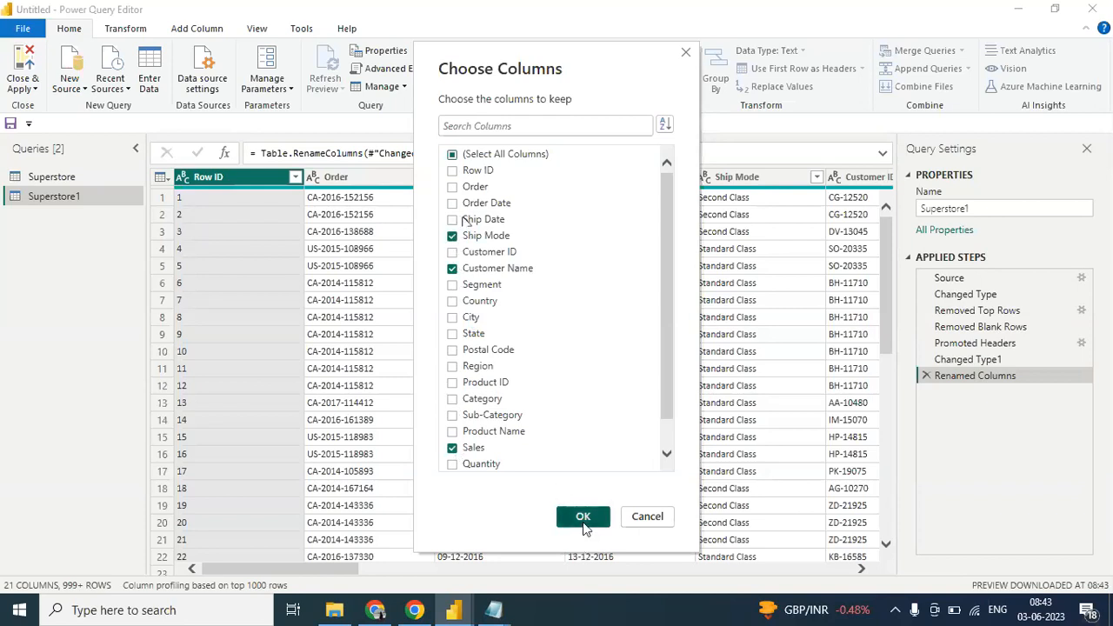
pyautogui.click(583, 522)
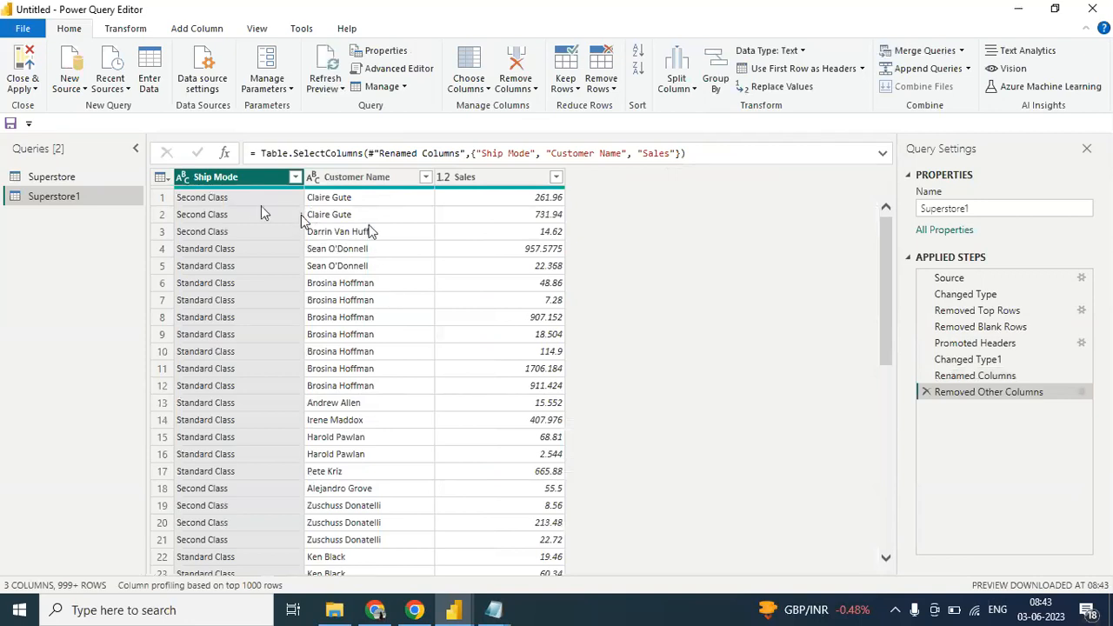
# - Compare the columns and applied steps of the Superstore query with those of Superstore1
pyautogui.click(53, 177)
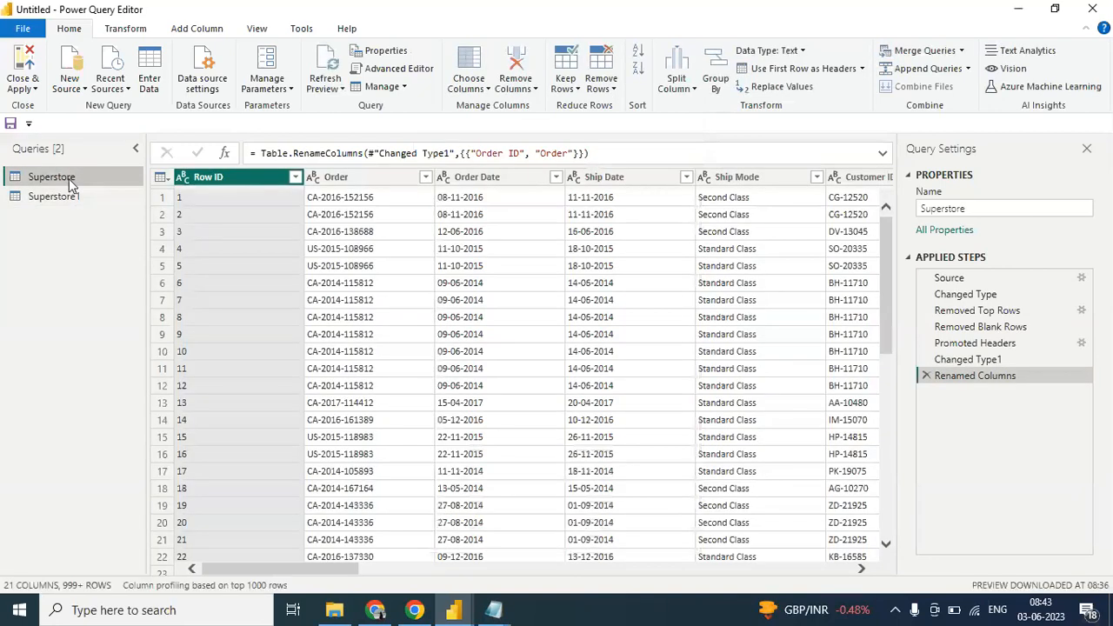
pyautogui.moveTo(301, 560); pyautogui.dragTo(243, 557)
pyautogui.click(73, 198)
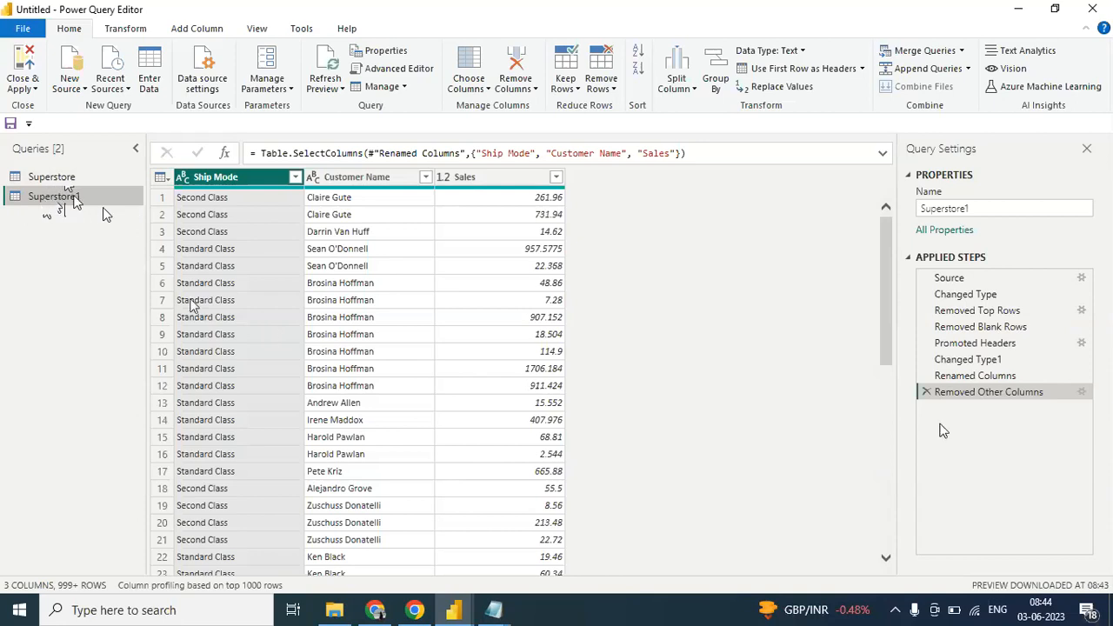
pyautogui.click(52, 178)
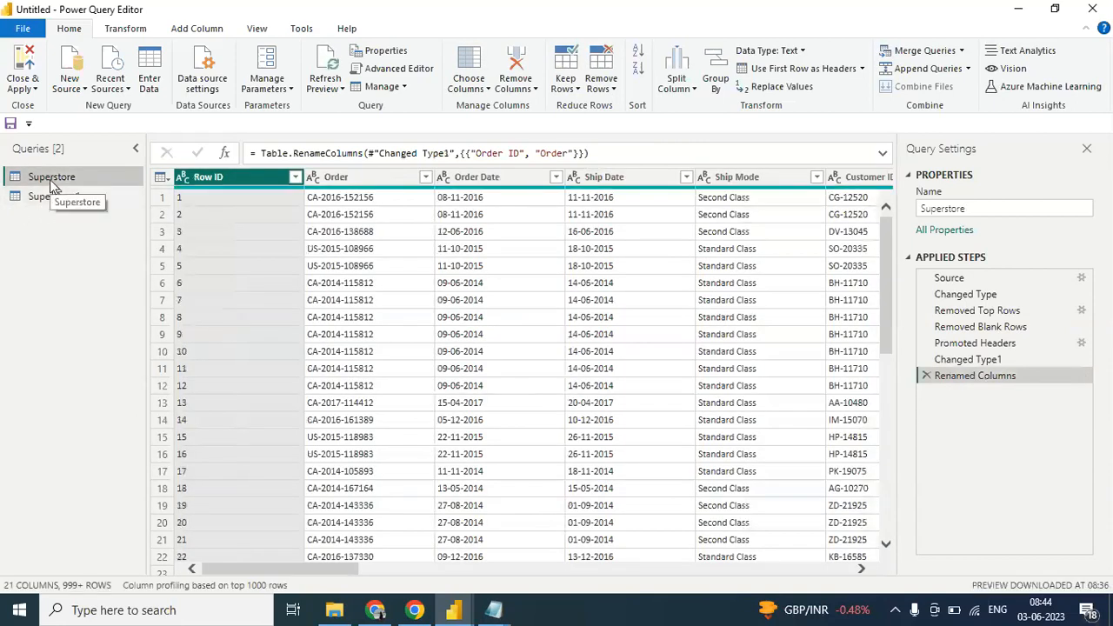
pyautogui.click(222, 217)
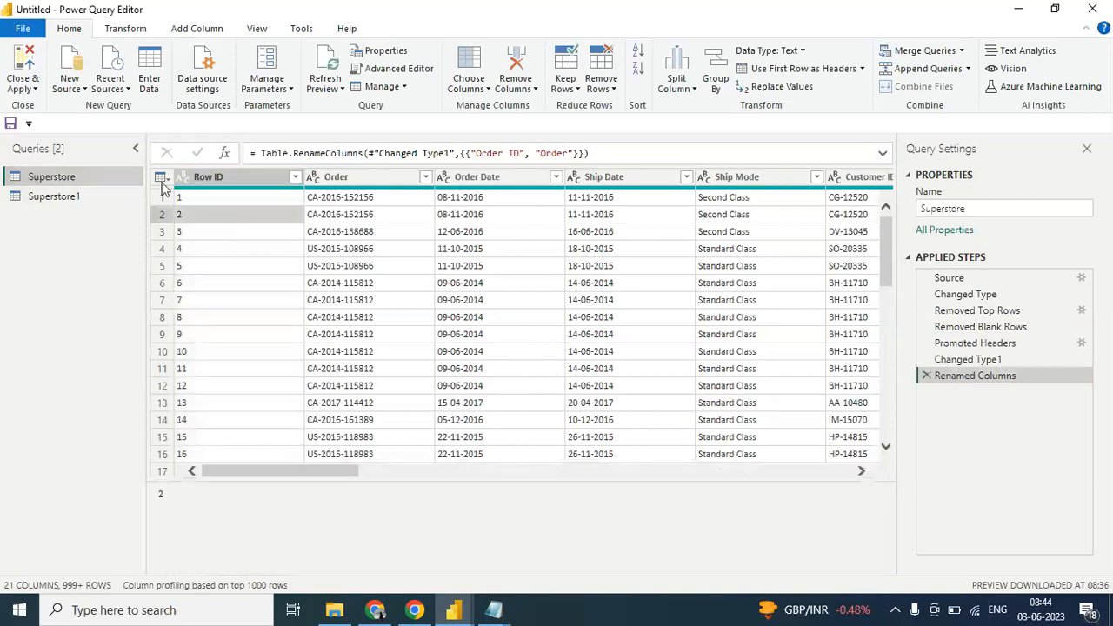
# - Duplicate the Superstore1 query and compare the copy with its original
pyautogui.click(70, 197)
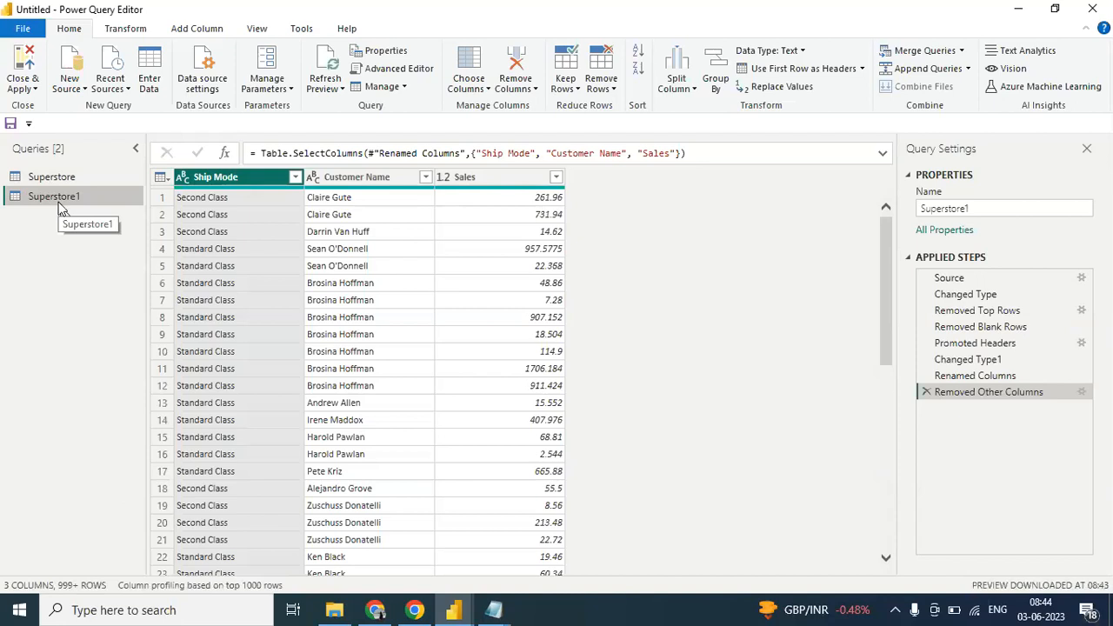
pyautogui.rightClick(59, 202)
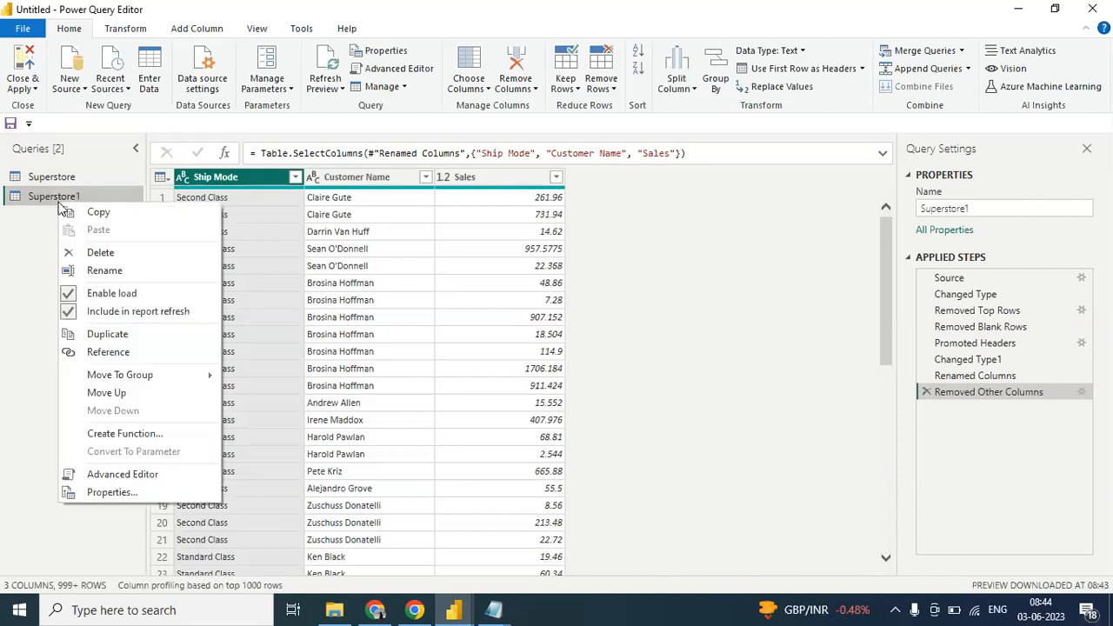
pyautogui.click(120, 336)
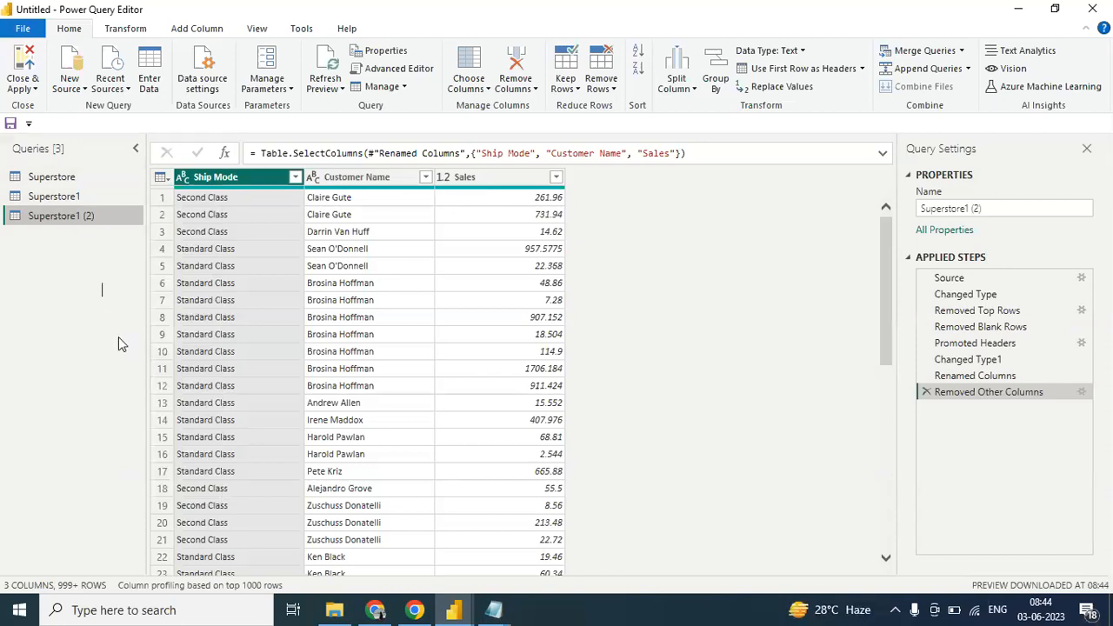
pyautogui.click(58, 195)
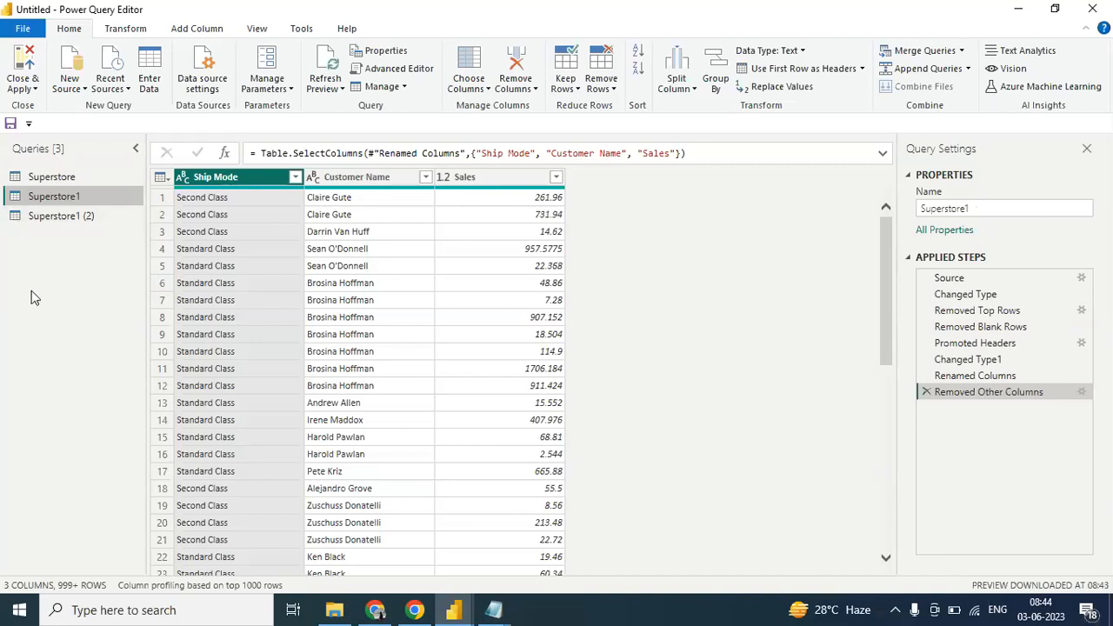
pyautogui.click(54, 217)
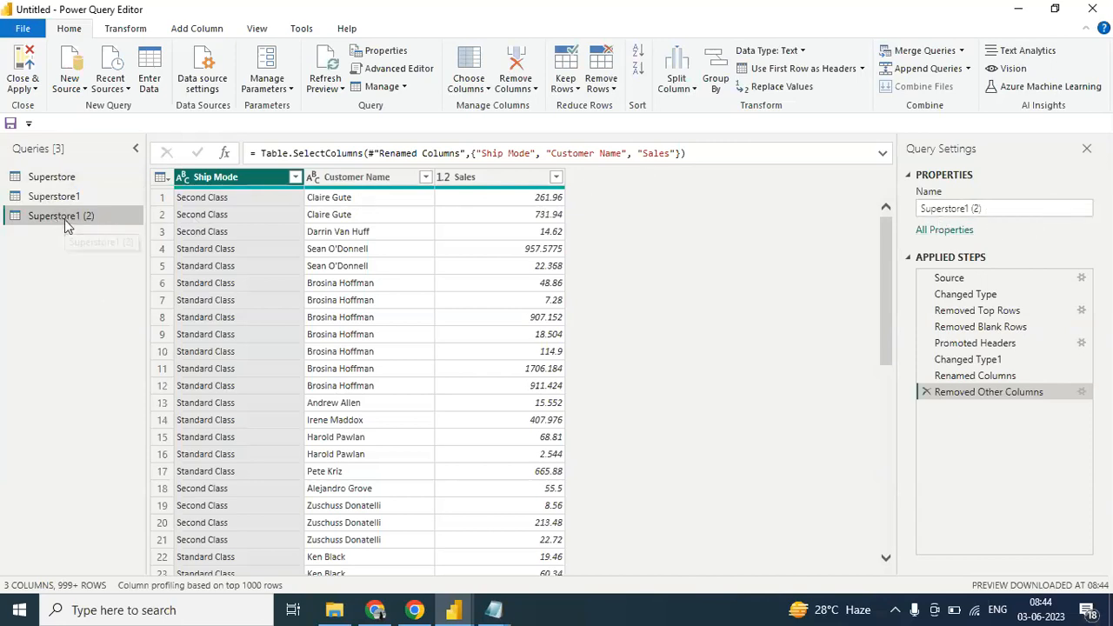
# - Delete the Superstore1 (2) query and confirm its removal
pyautogui.rightClick(64, 219)
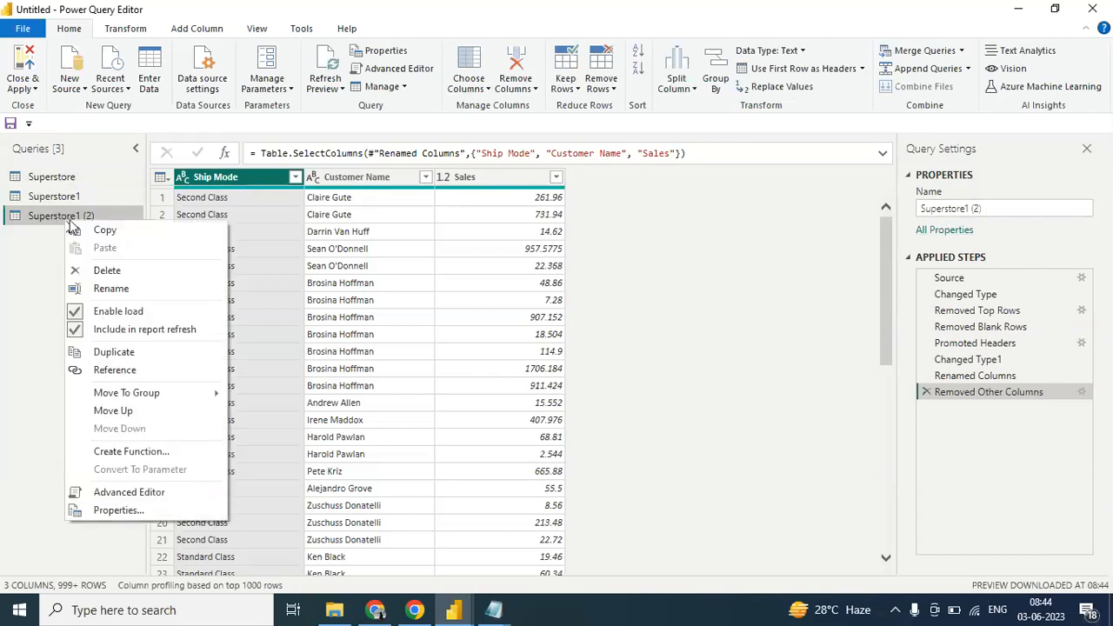
pyautogui.click(100, 276)
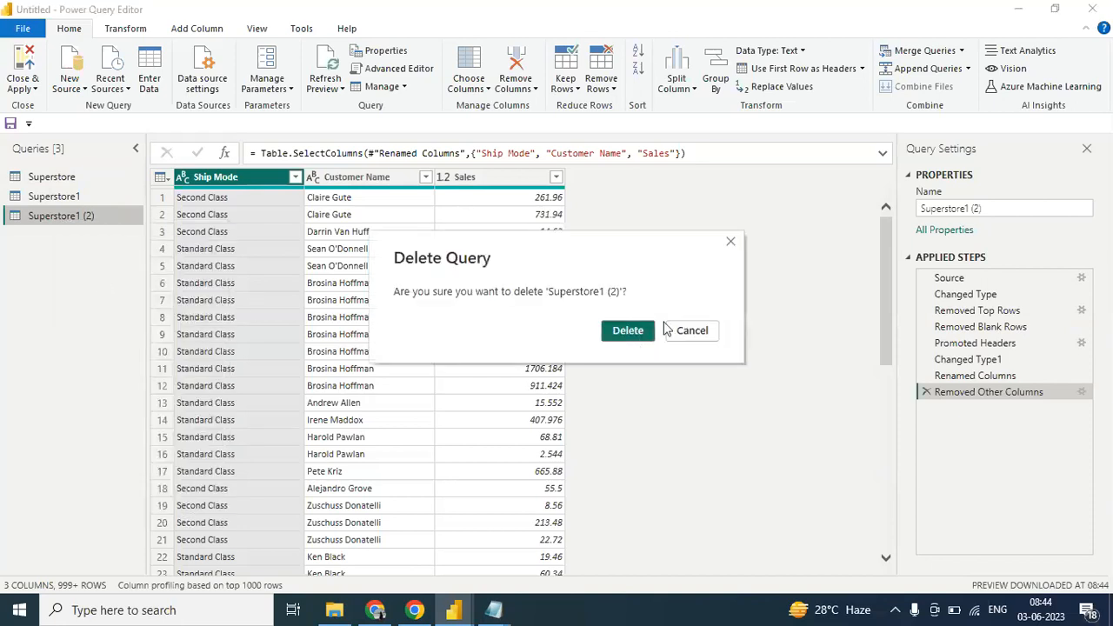
pyautogui.click(646, 326)
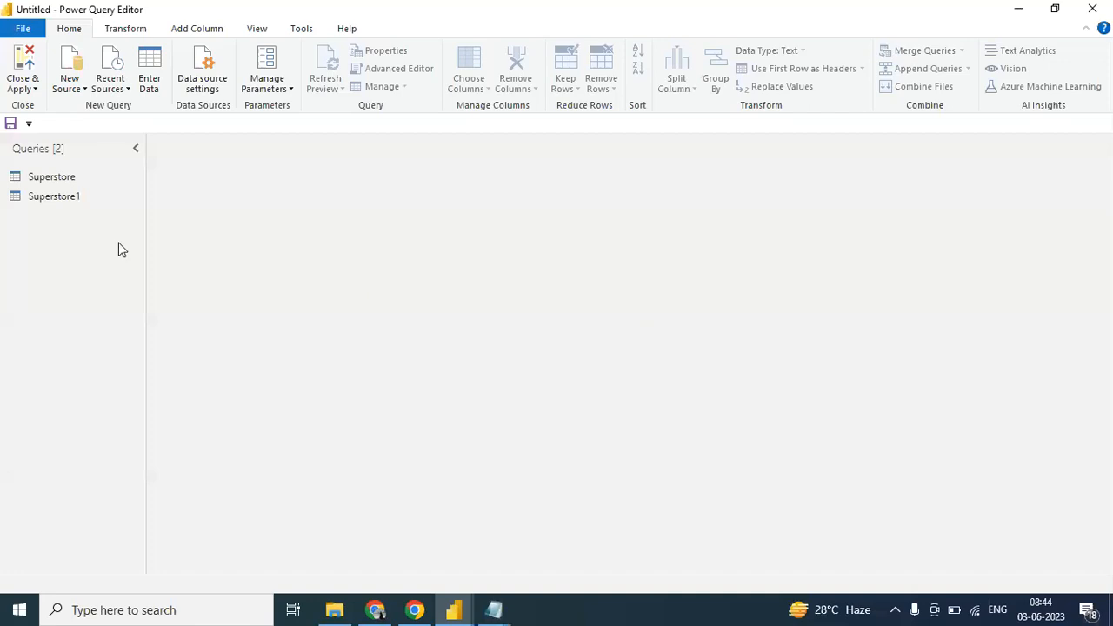
# - Duplicate the Customer Name column in the Superstore1 query
pyautogui.click(64, 197)
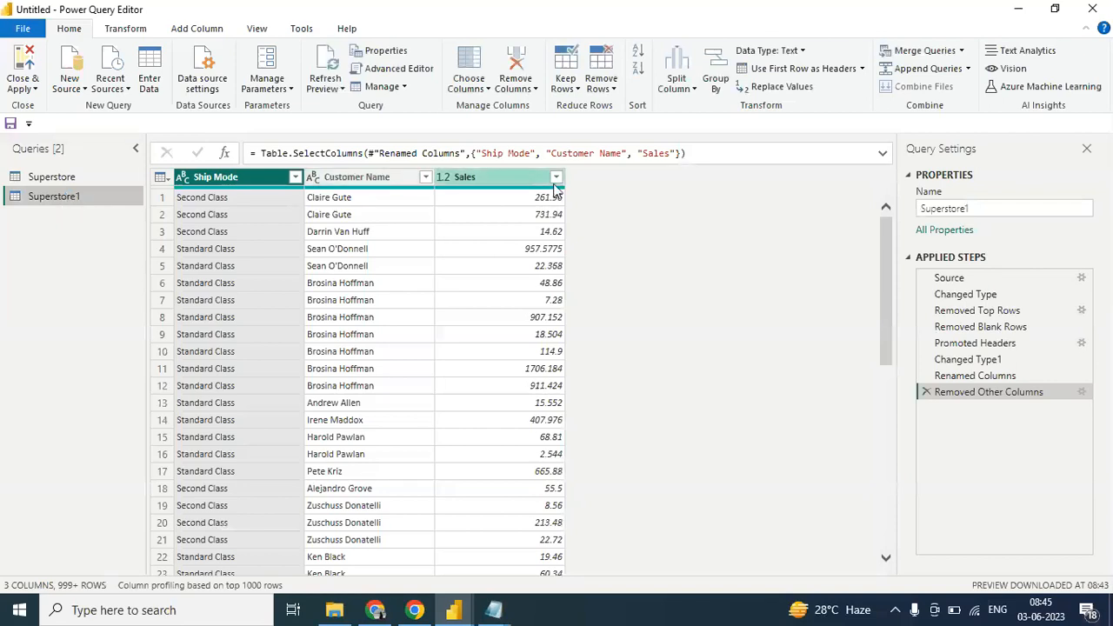
pyautogui.click(361, 185)
pyautogui.rightClick(361, 186)
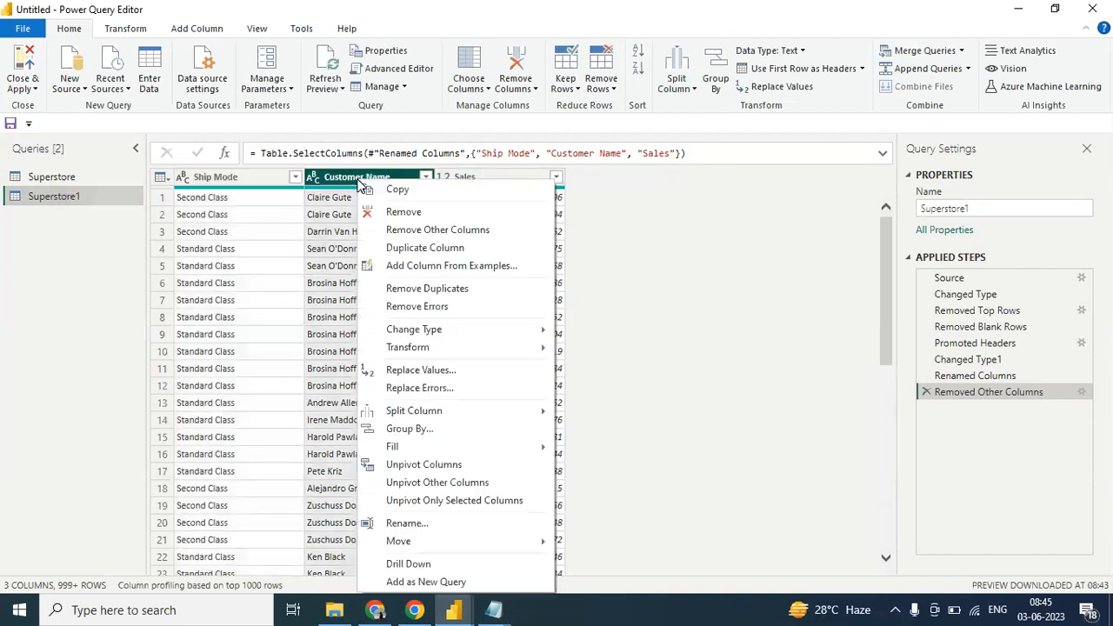
pyautogui.click(405, 248)
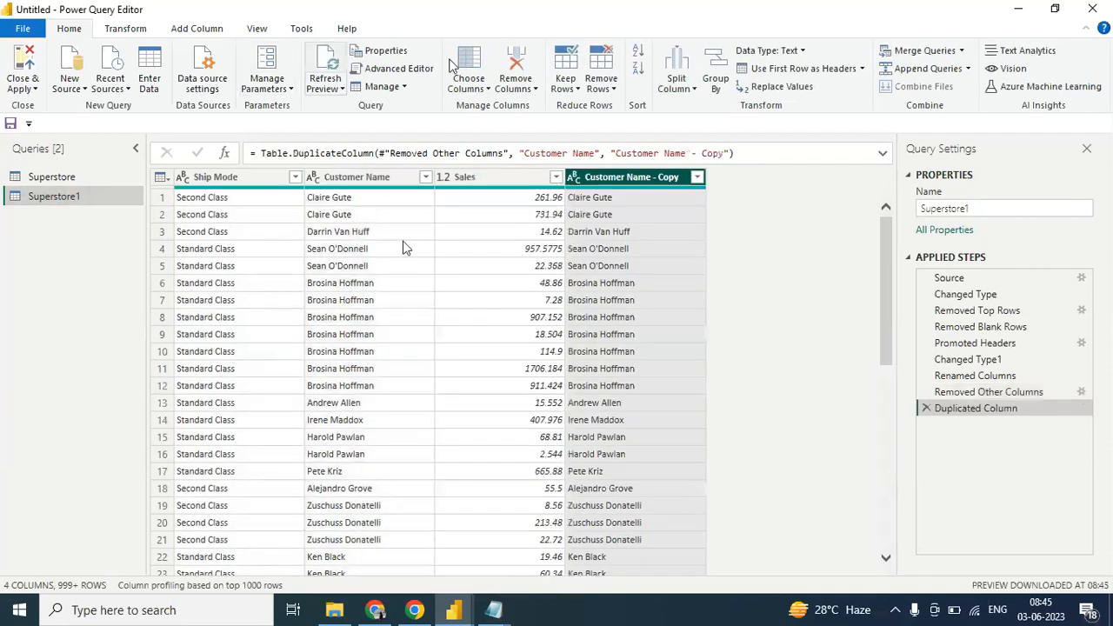
pyautogui.click(363, 177)
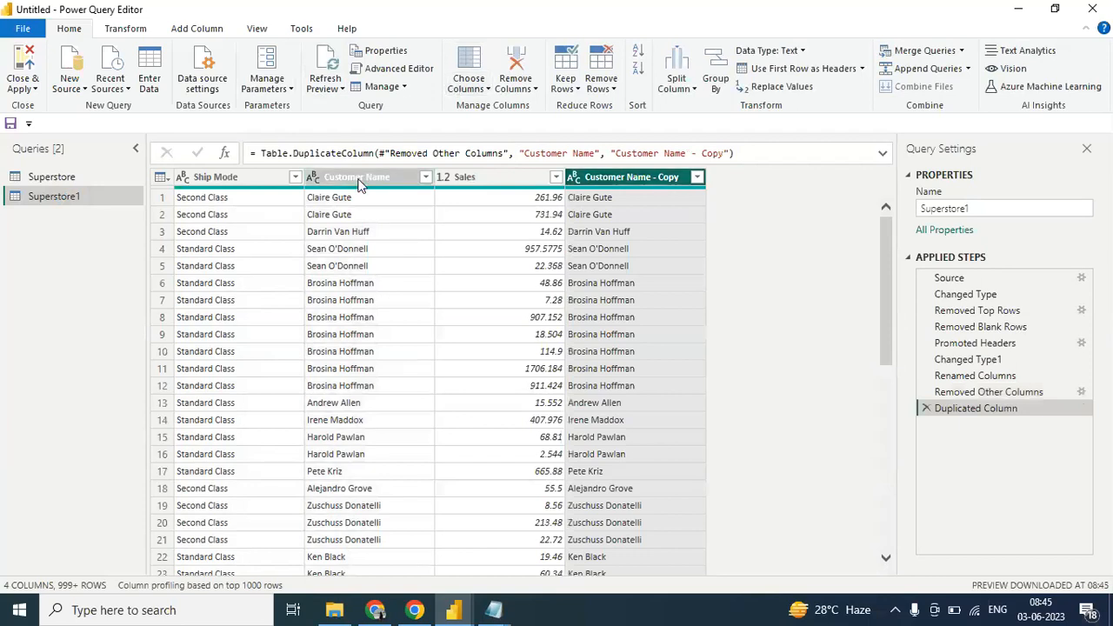
pyautogui.rightClick(360, 180)
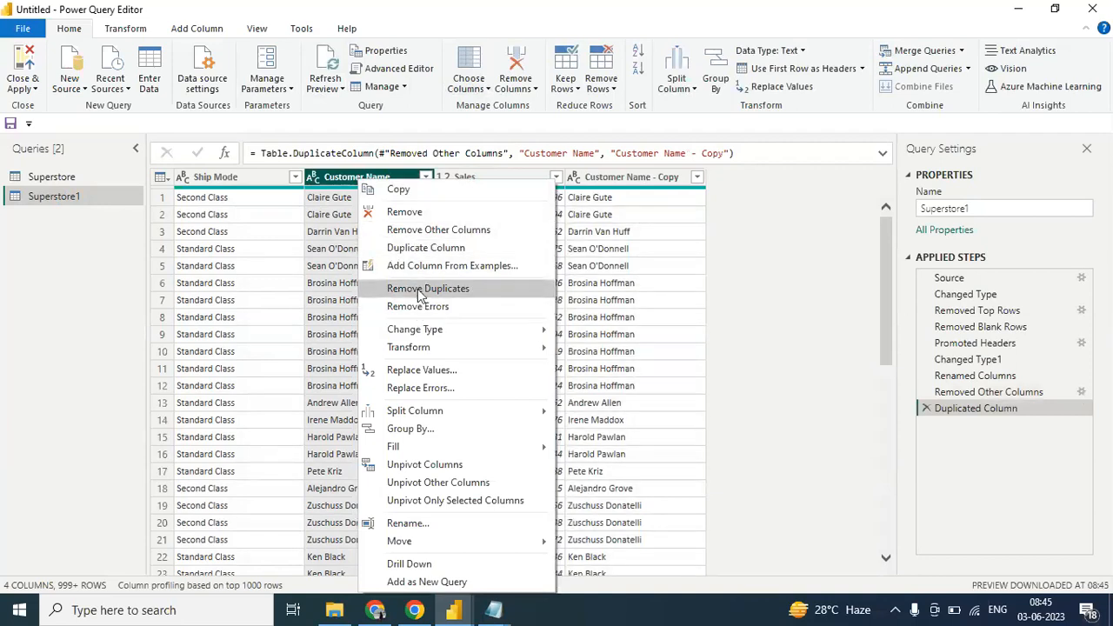
pyautogui.moveTo(432, 329)
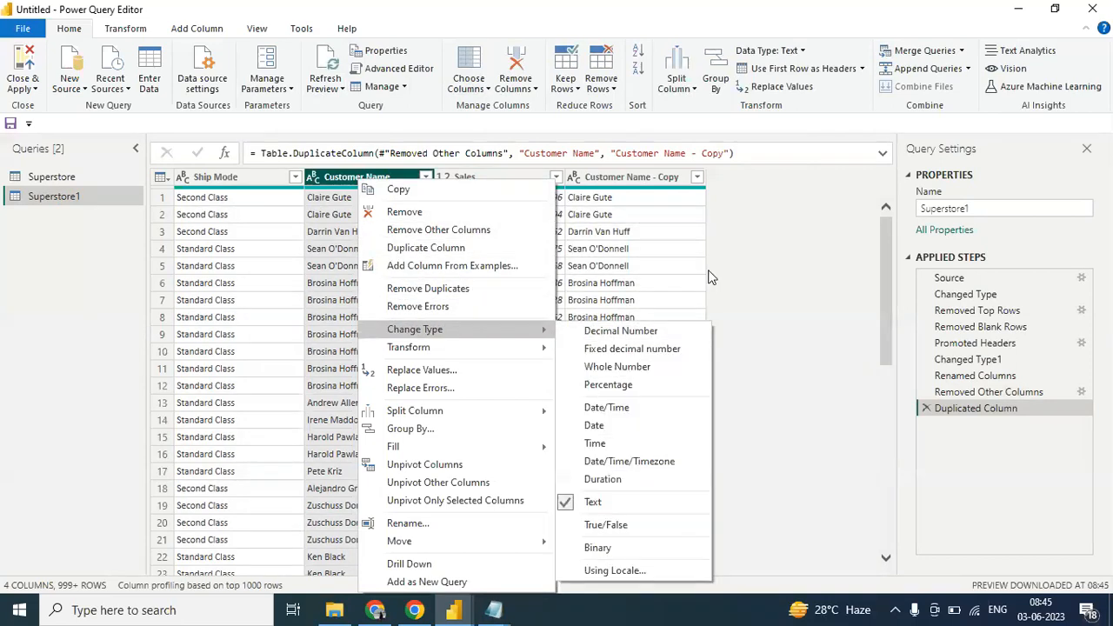
pyautogui.click(759, 260)
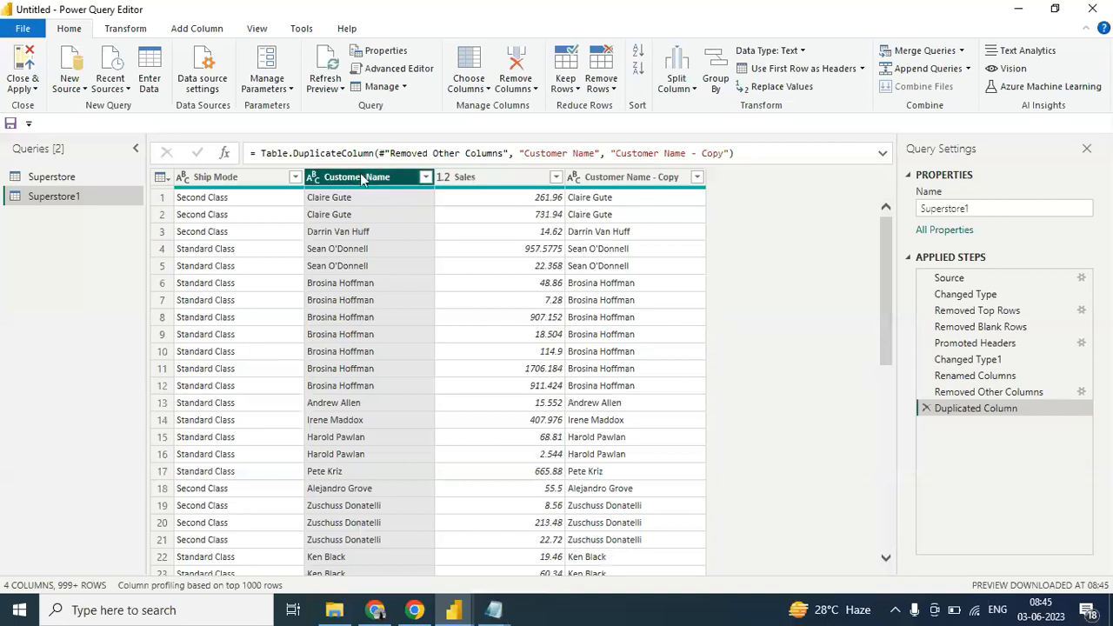
# - Move the Customer Name - Copy column one place left so it sits between Customer Name and Sales
pyautogui.click(611, 178)
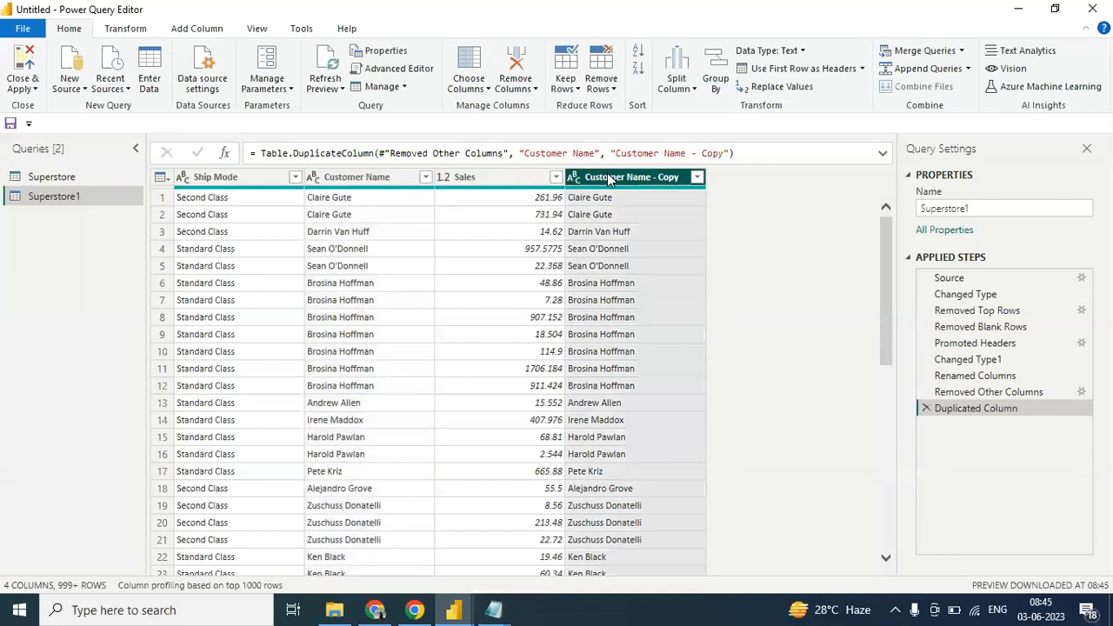
pyautogui.rightClick(612, 178)
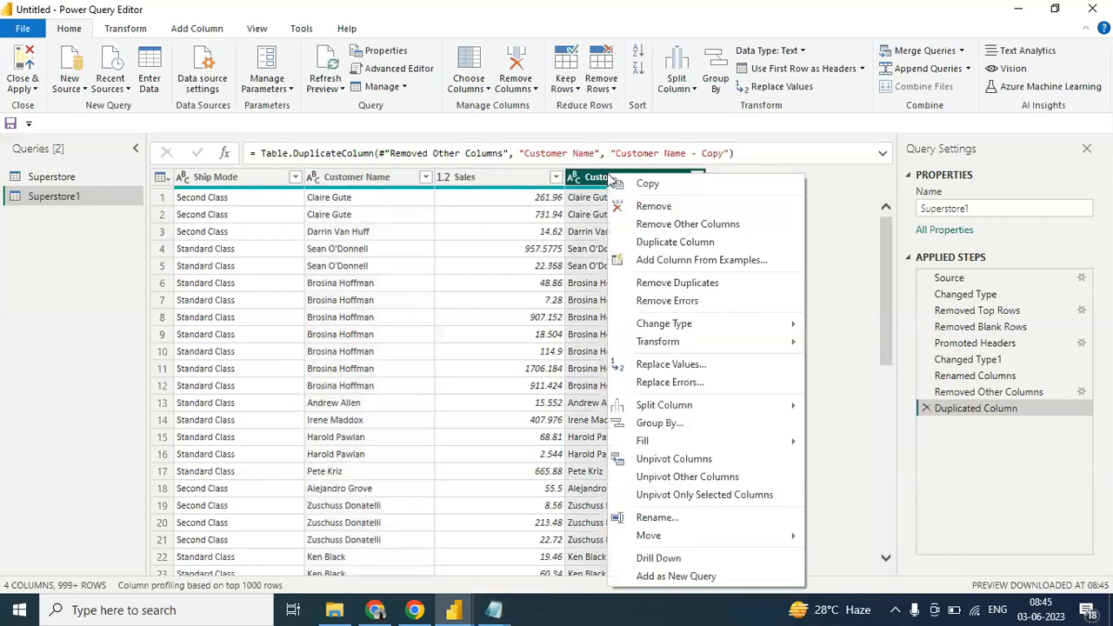
pyautogui.moveTo(735, 536)
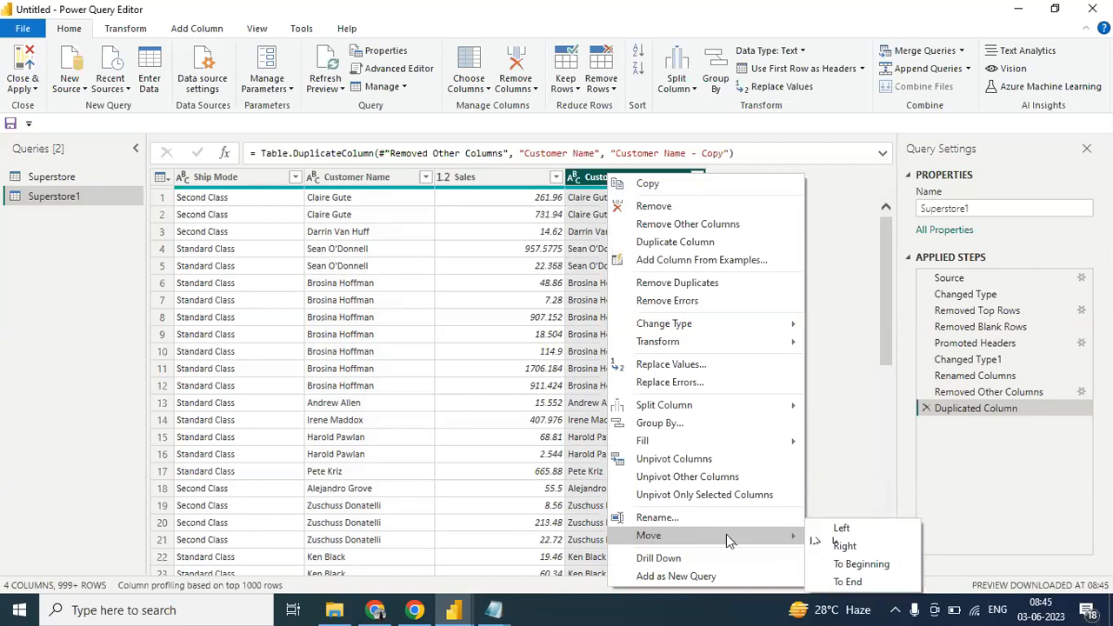
pyautogui.click(835, 530)
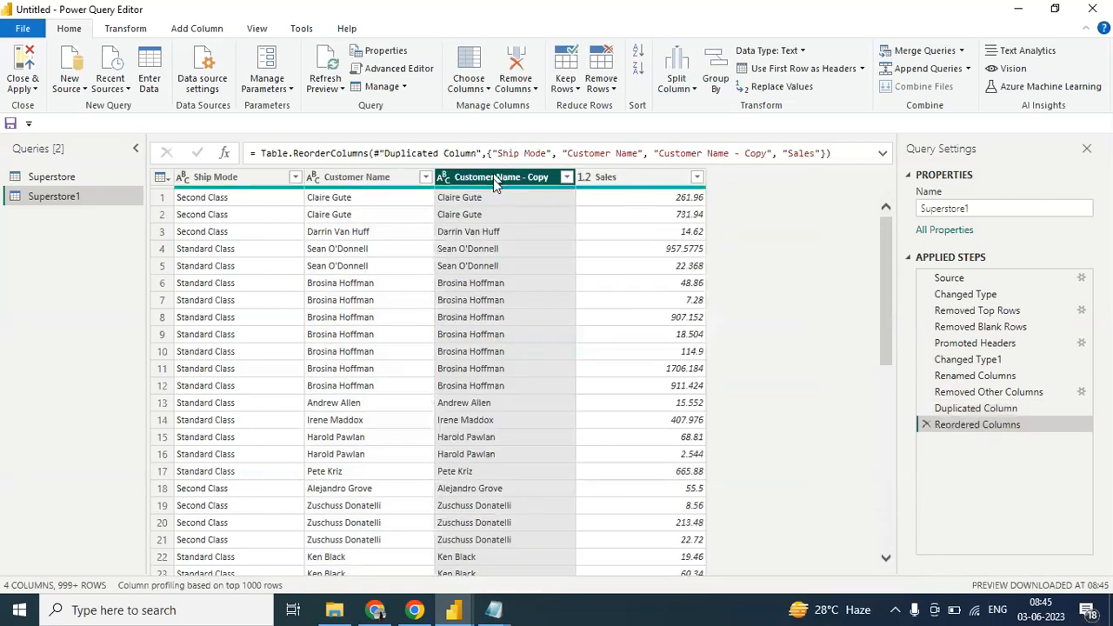
# - Move the Profit column of the Superstore query to the beginning of the table
pyautogui.click(126, 31)
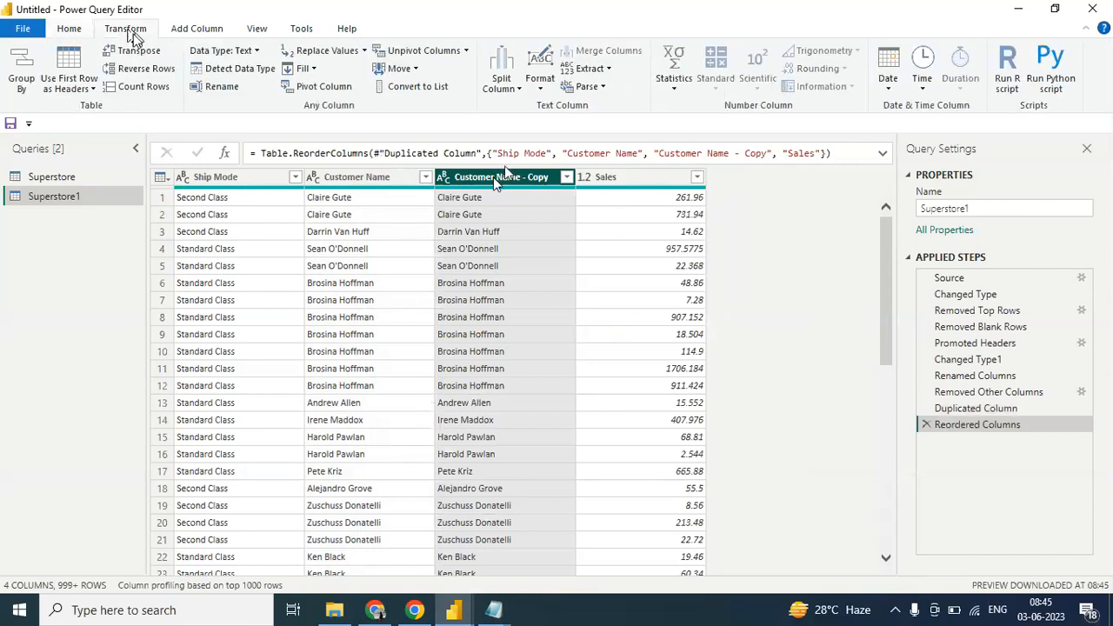
pyautogui.click(415, 69)
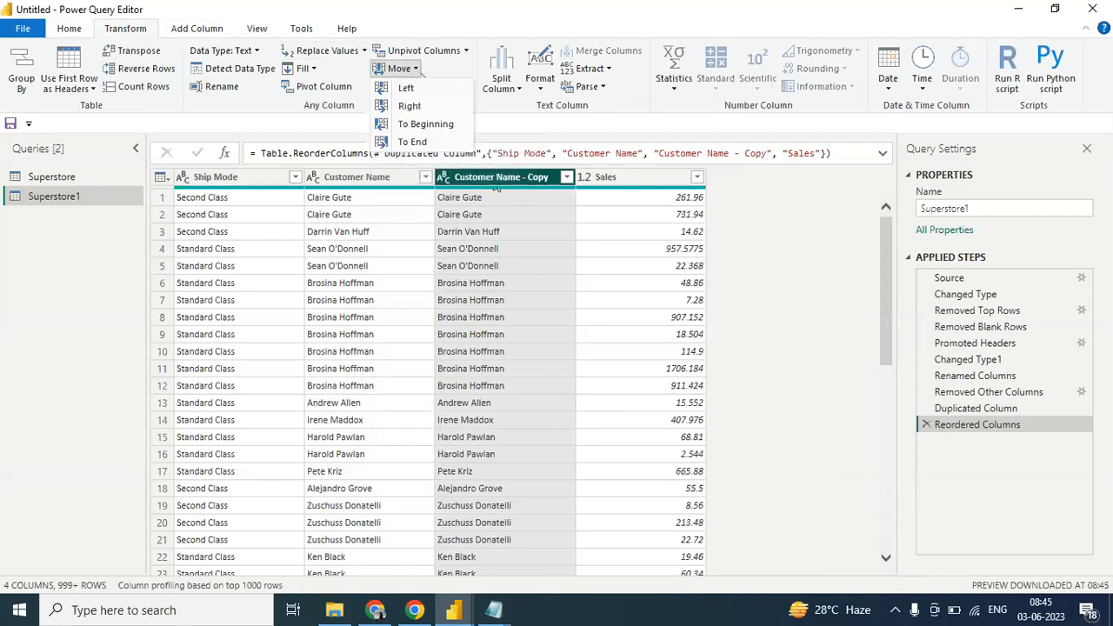
pyautogui.click(47, 180)
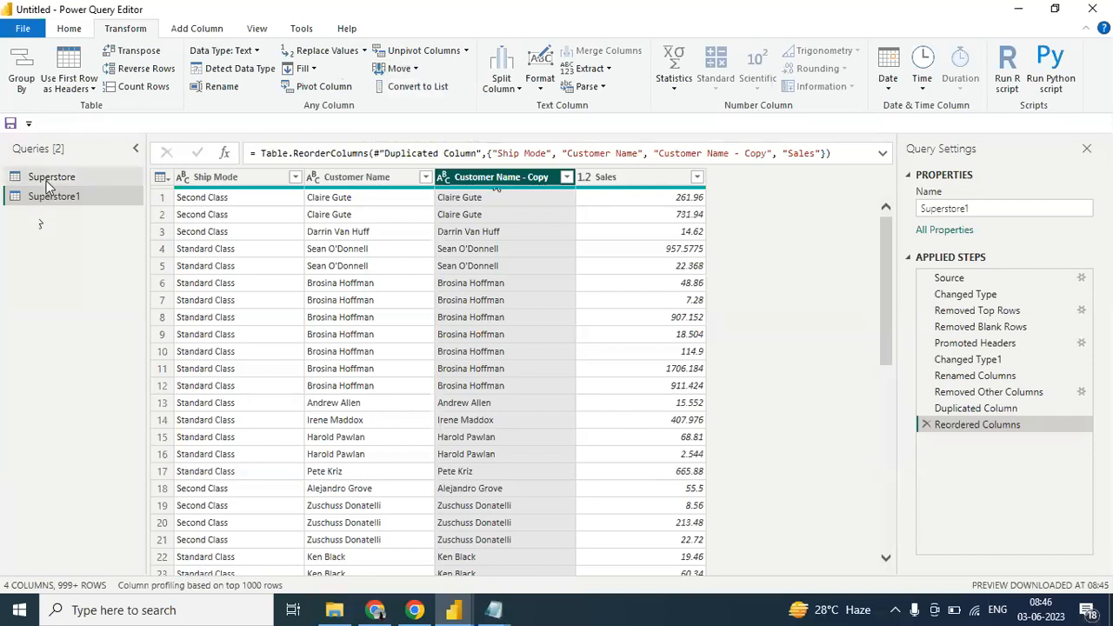
pyautogui.click(48, 178)
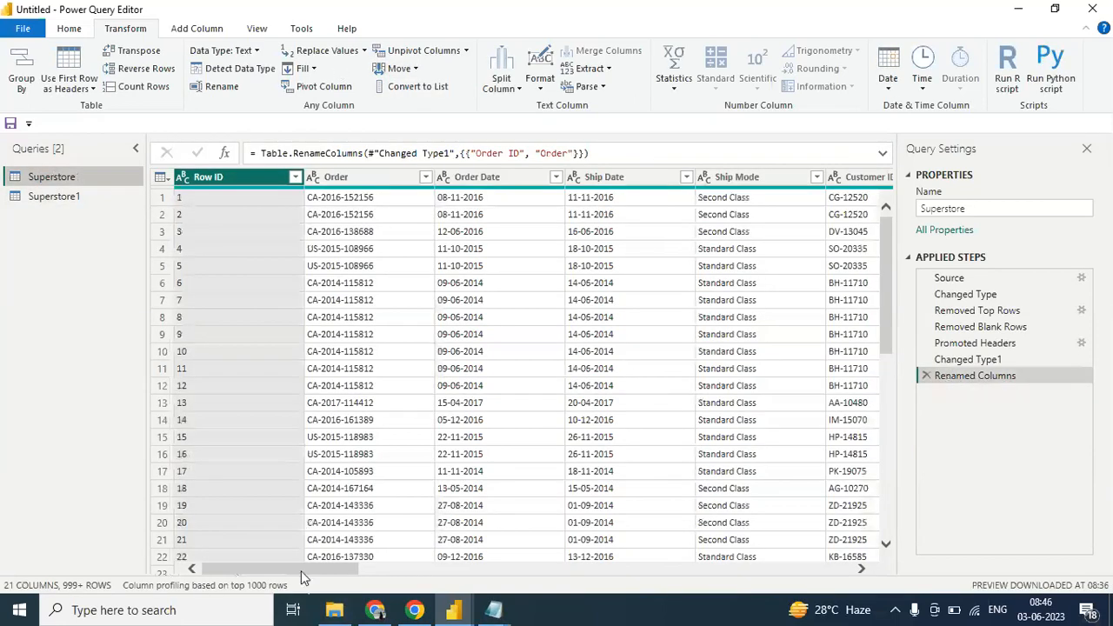
pyautogui.moveTo(298, 569); pyautogui.dragTo(865, 539)
pyautogui.click(808, 176)
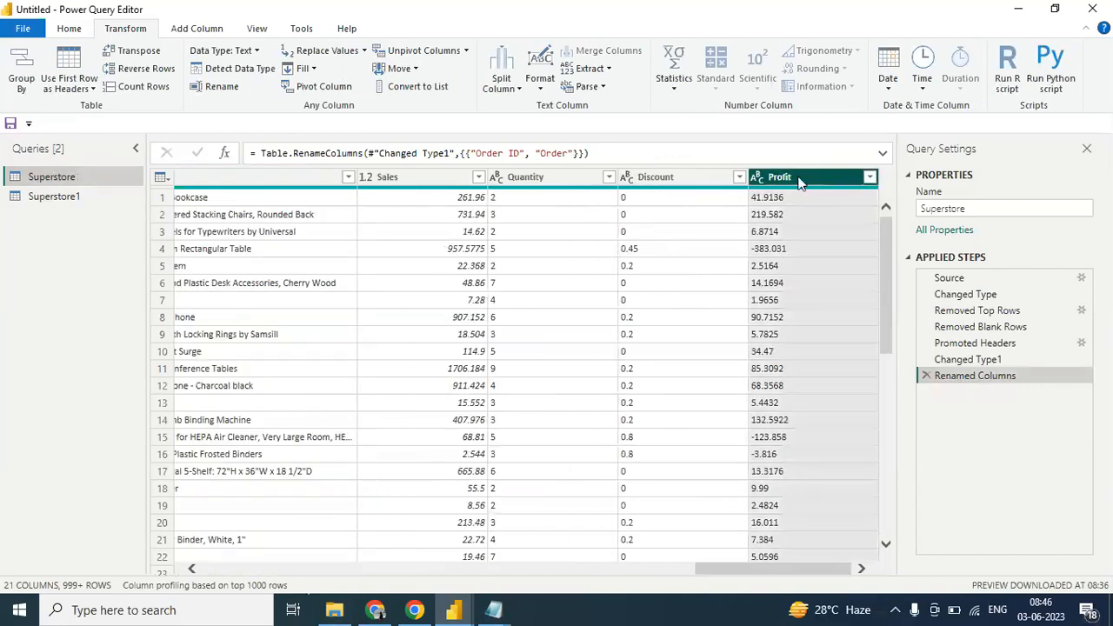
pyautogui.click(402, 68)
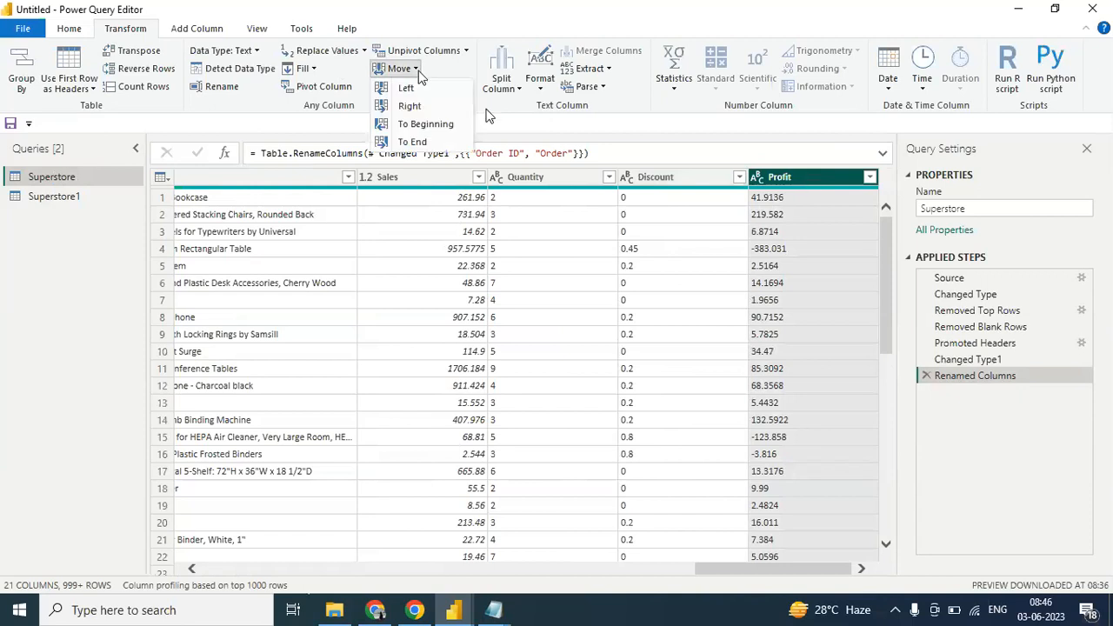
pyautogui.click(428, 124)
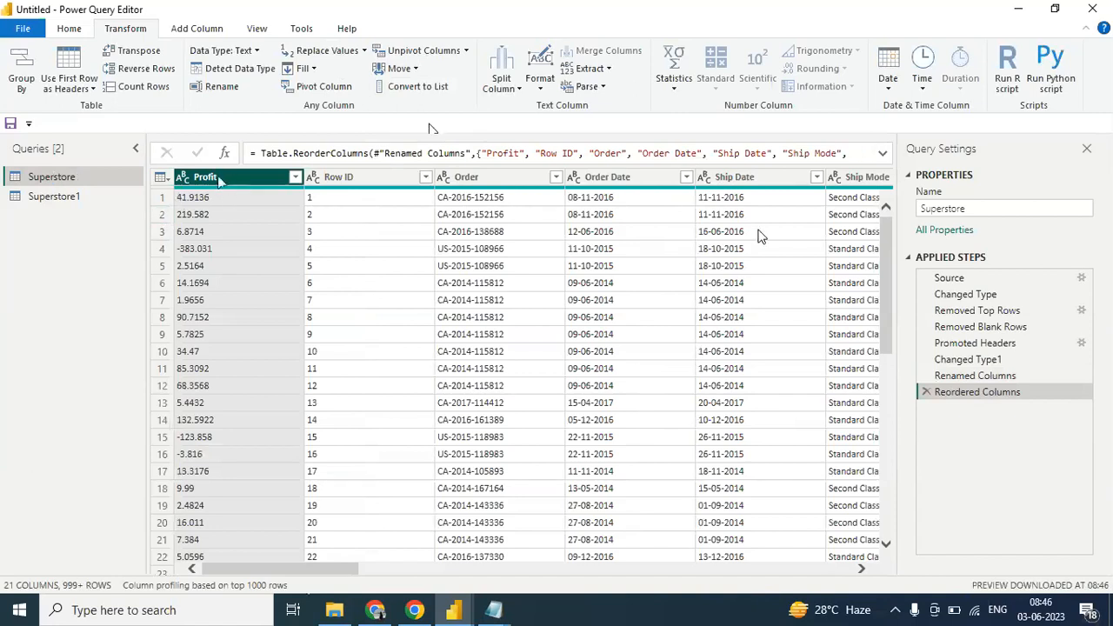
# - Move the Country column of the Superstore query two places to the right, just after State
pyautogui.moveTo(336, 570); pyautogui.dragTo(523, 550)
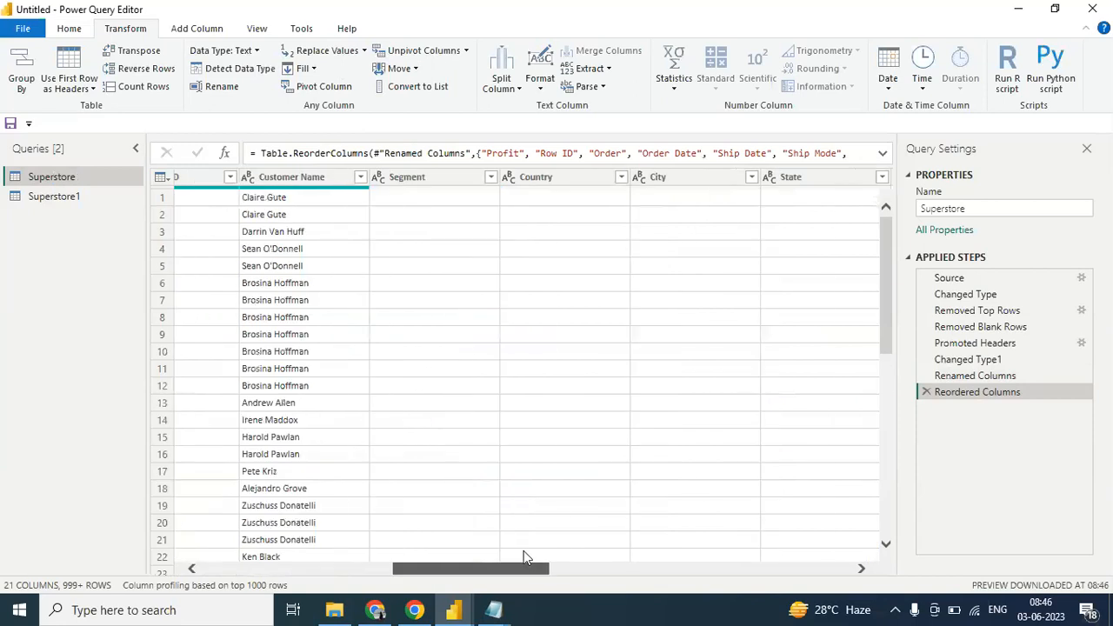
pyautogui.click(570, 180)
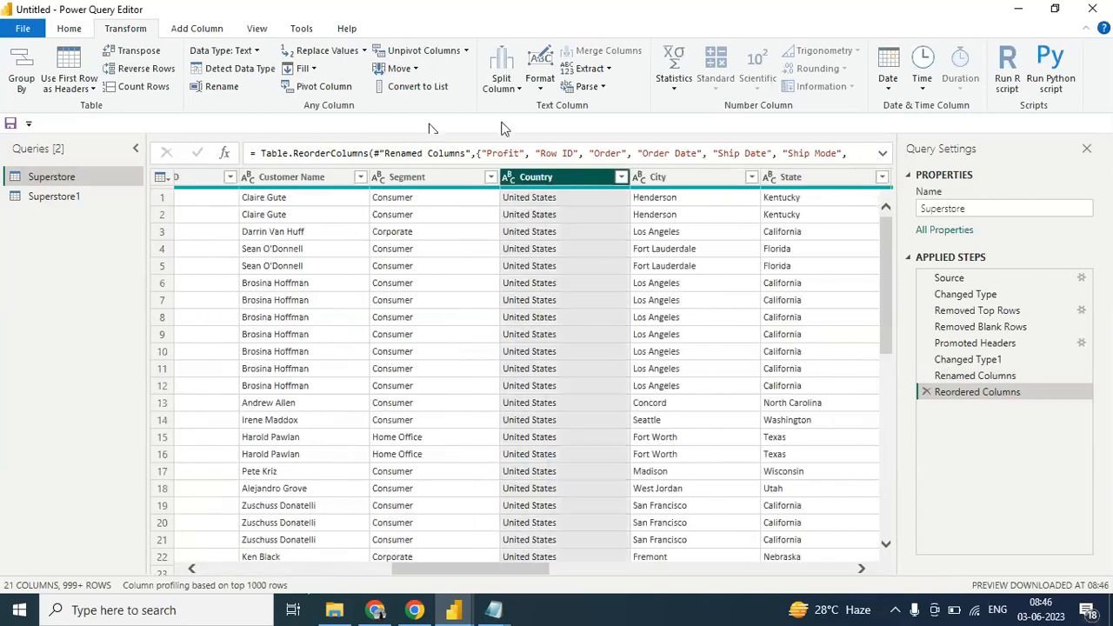
pyautogui.click(416, 69)
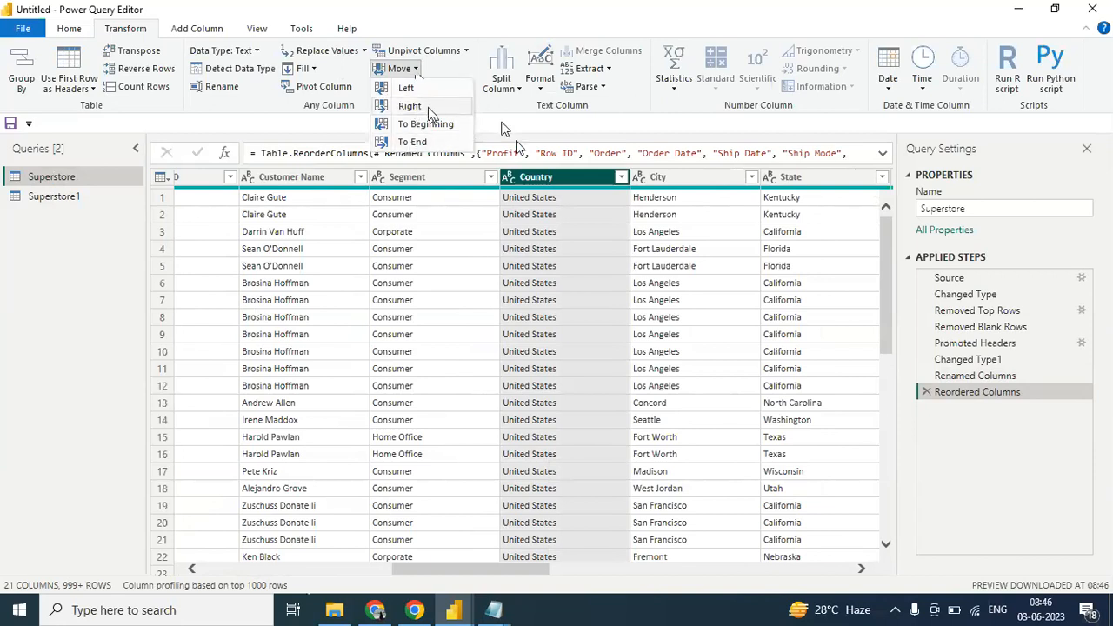
pyautogui.click(421, 106)
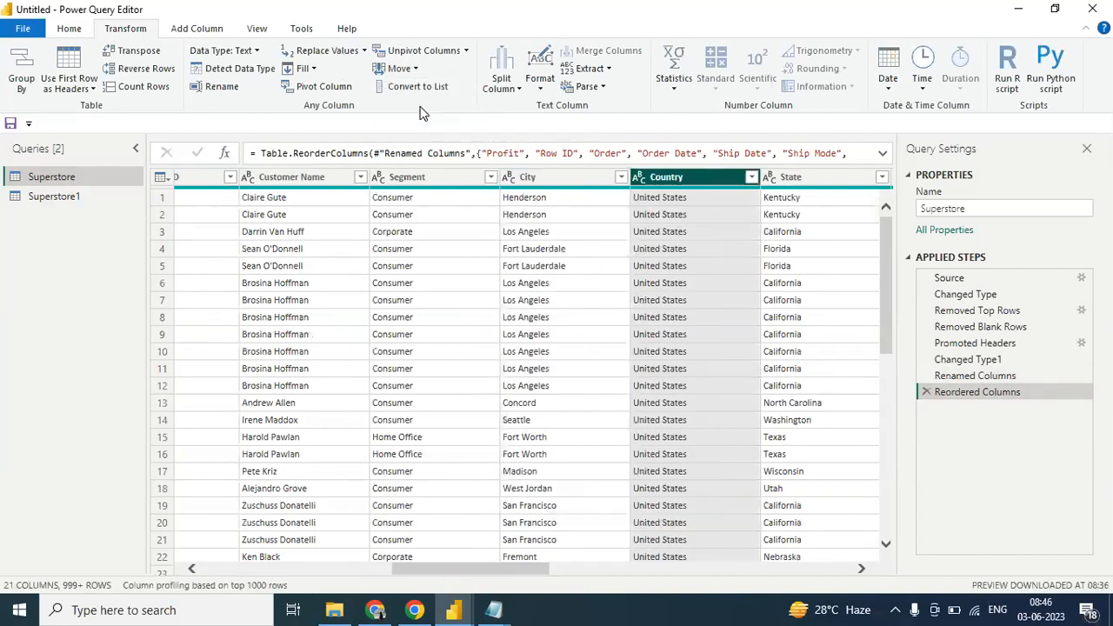
pyautogui.click(415, 70)
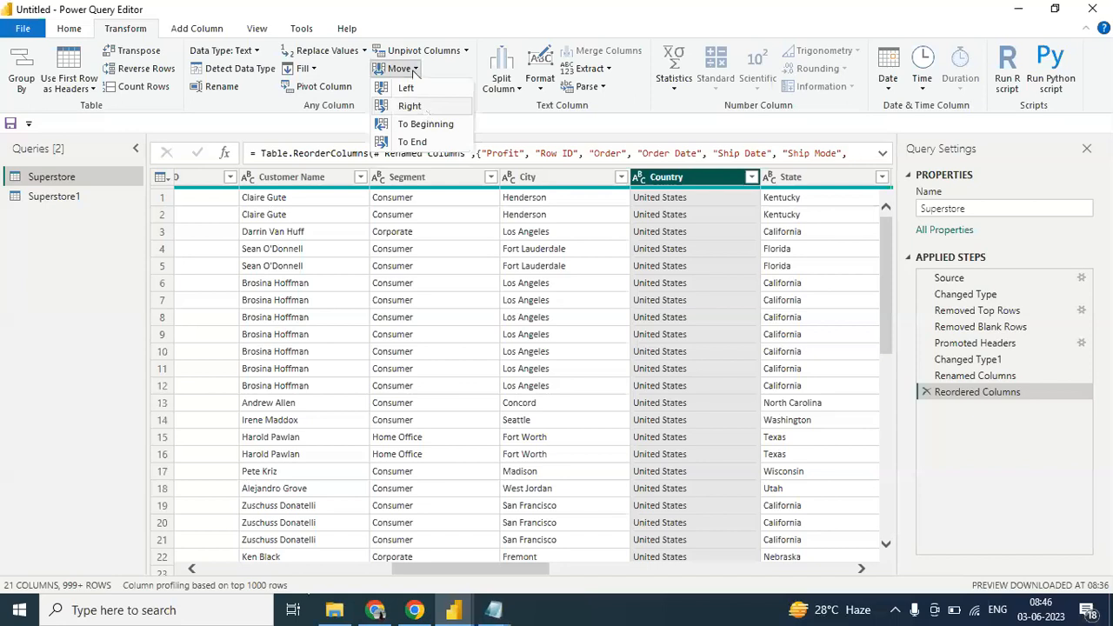
pyautogui.click(425, 107)
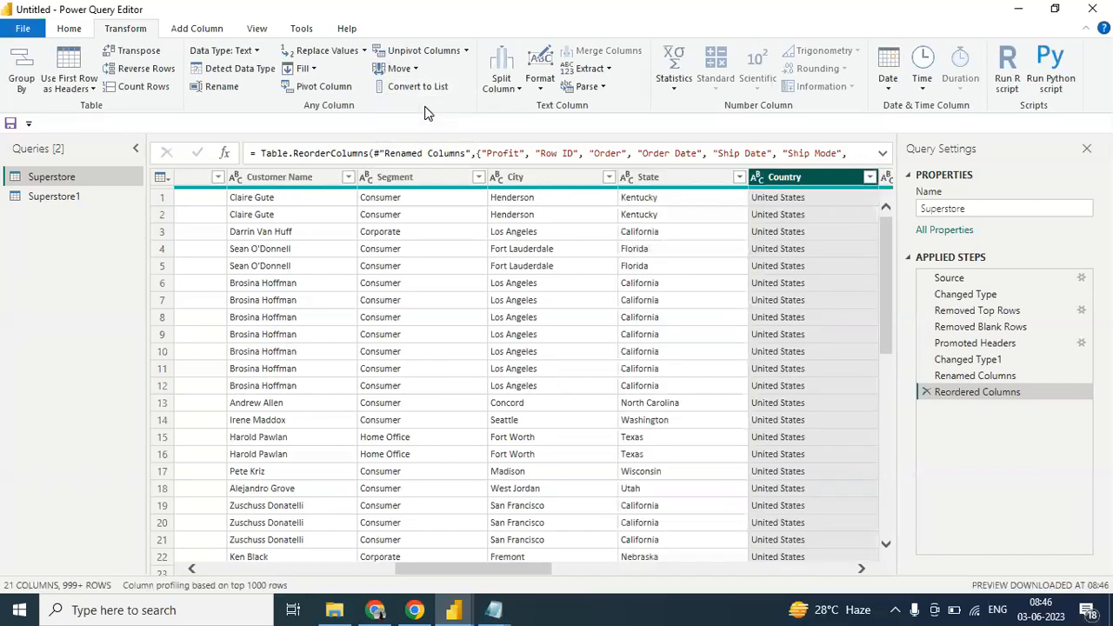
# - Move the Profit column to the end of the Superstore table and check its position after Discount
pyautogui.moveTo(525, 576); pyautogui.dragTo(267, 567)
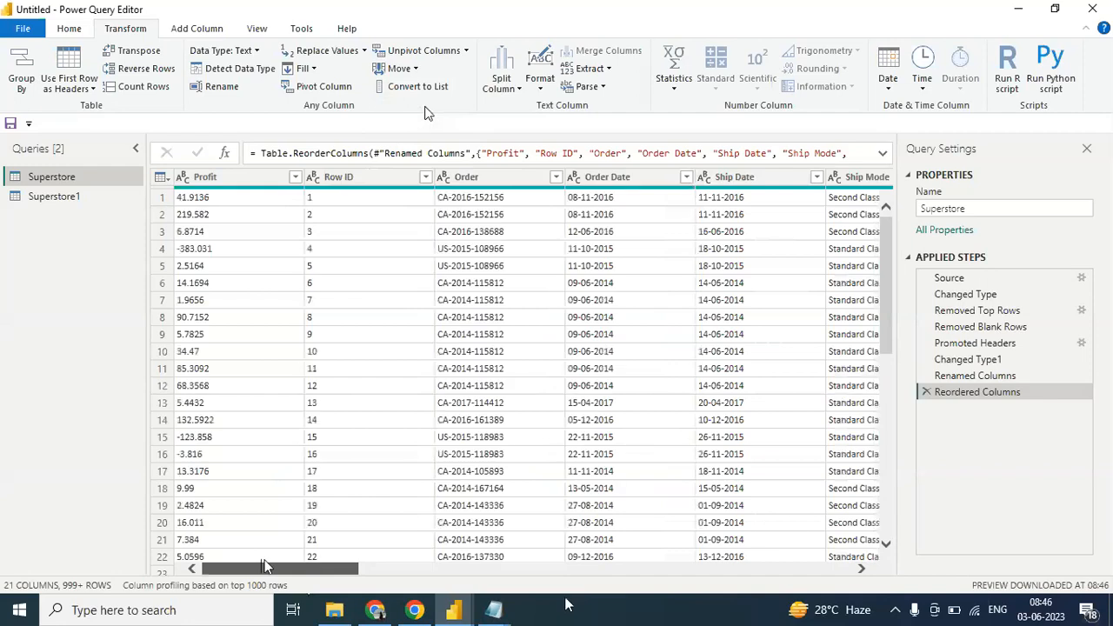
pyautogui.click(247, 183)
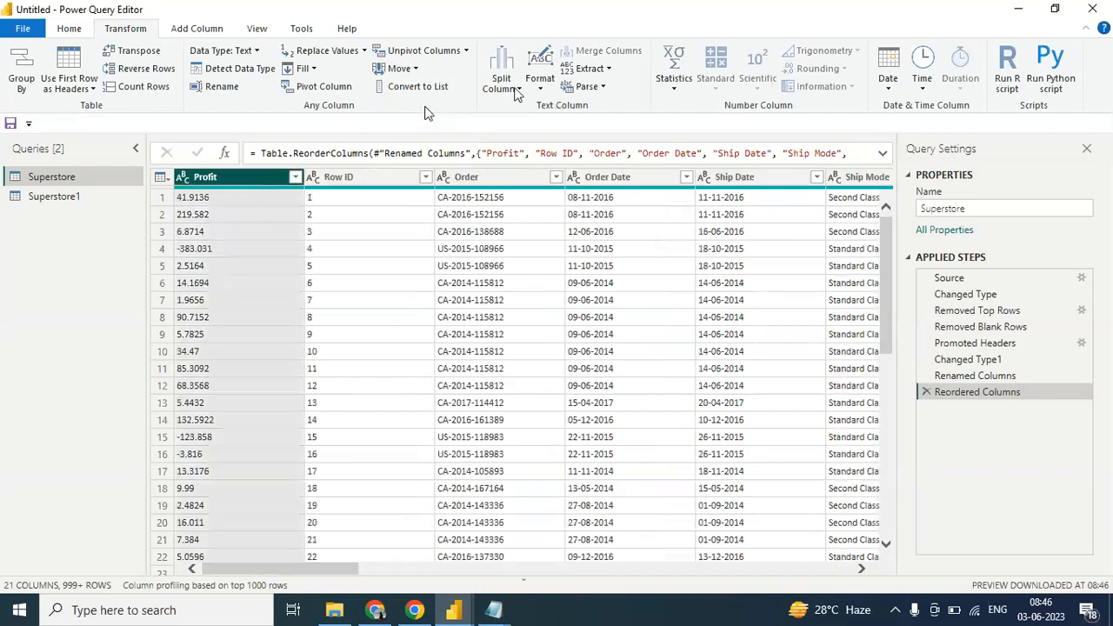
pyautogui.click(418, 66)
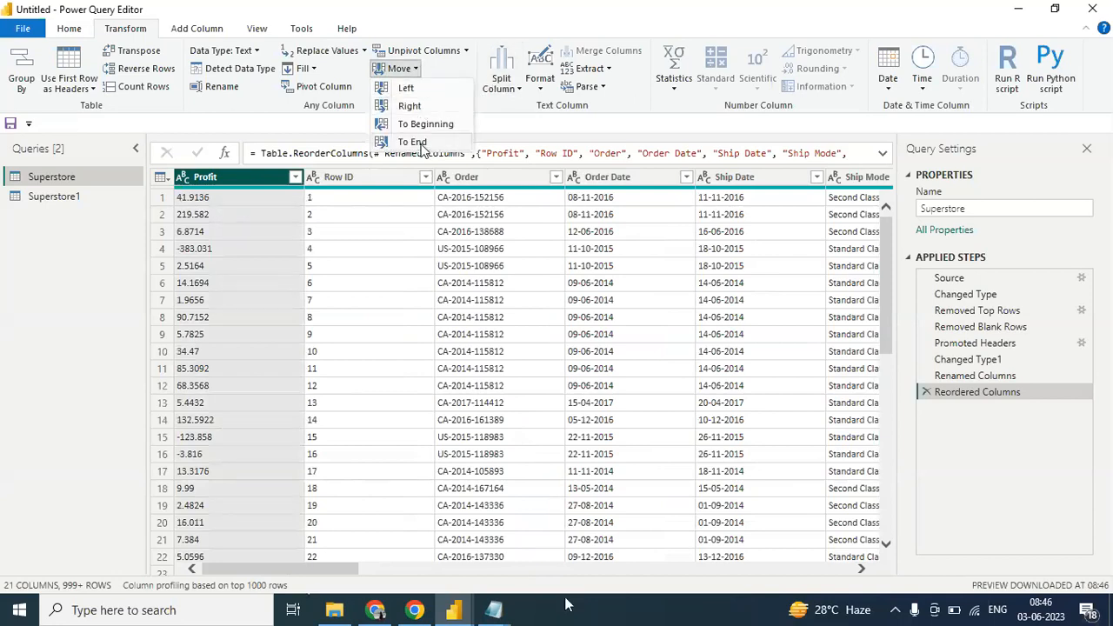
pyautogui.click(421, 143)
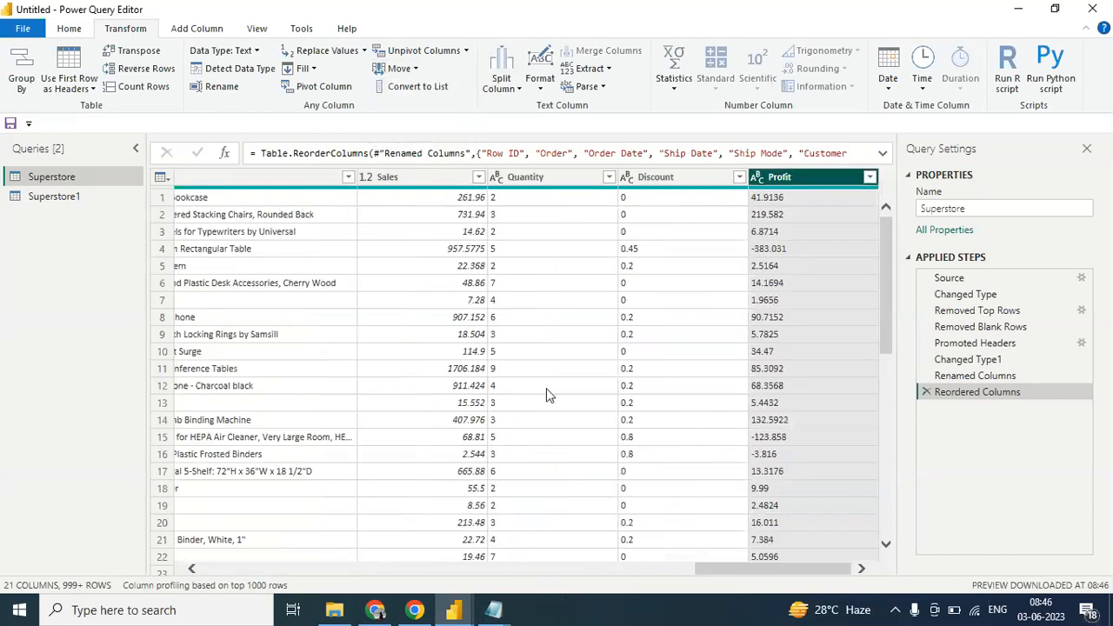
pyautogui.moveTo(761, 571); pyautogui.dragTo(859, 565)
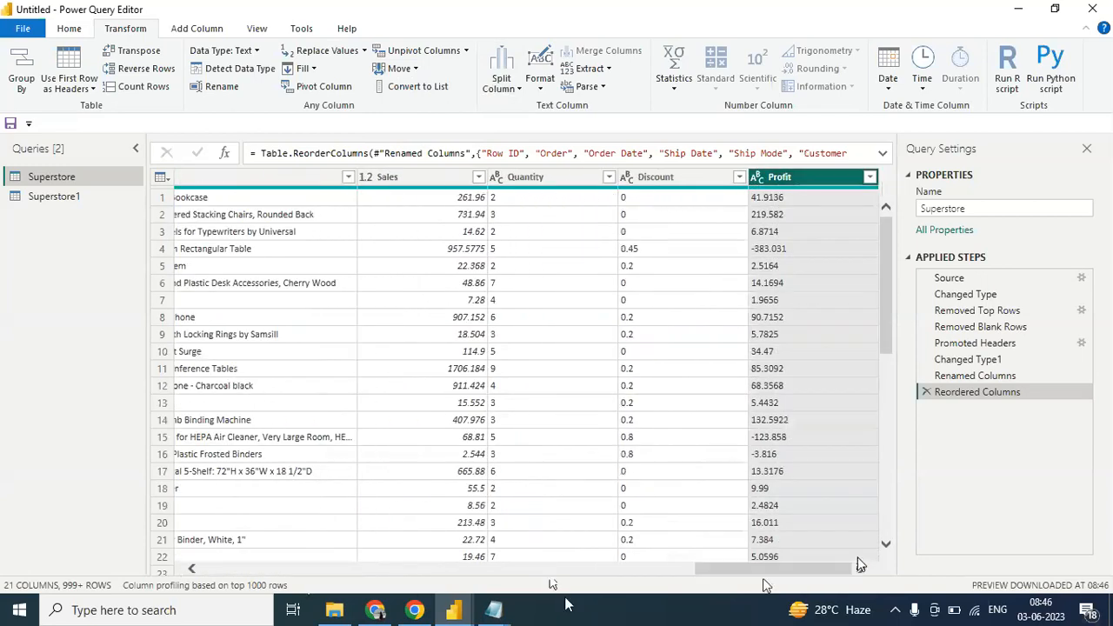
# - Examine the available duplicate commands for the Superstore query and for the Customer Name column of the Superstore1 query
pyautogui.click(74, 197)
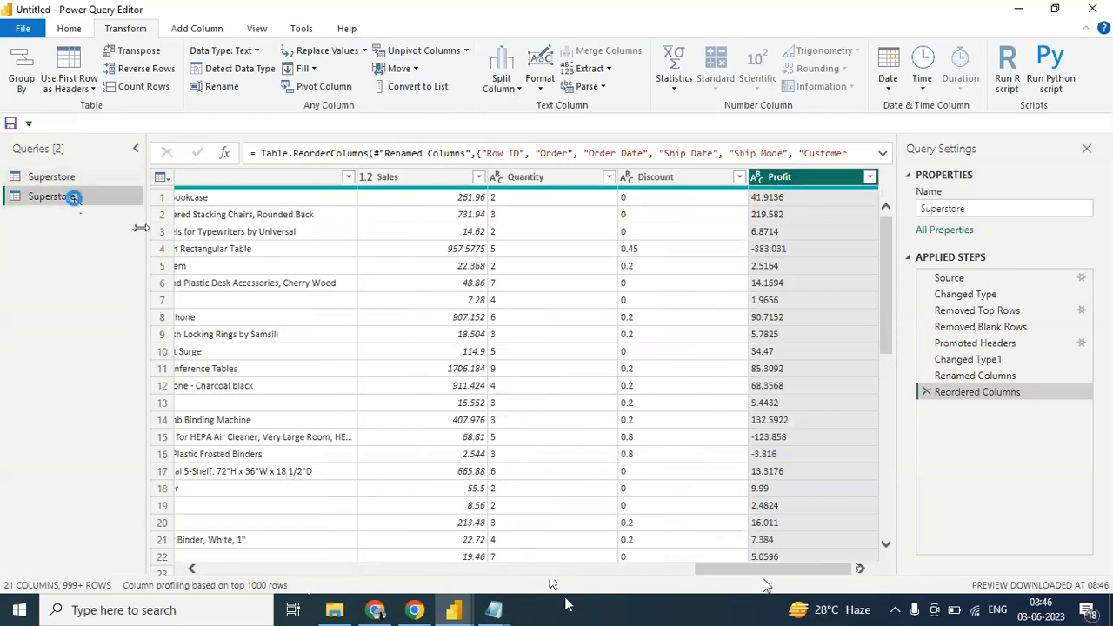
pyautogui.click(57, 177)
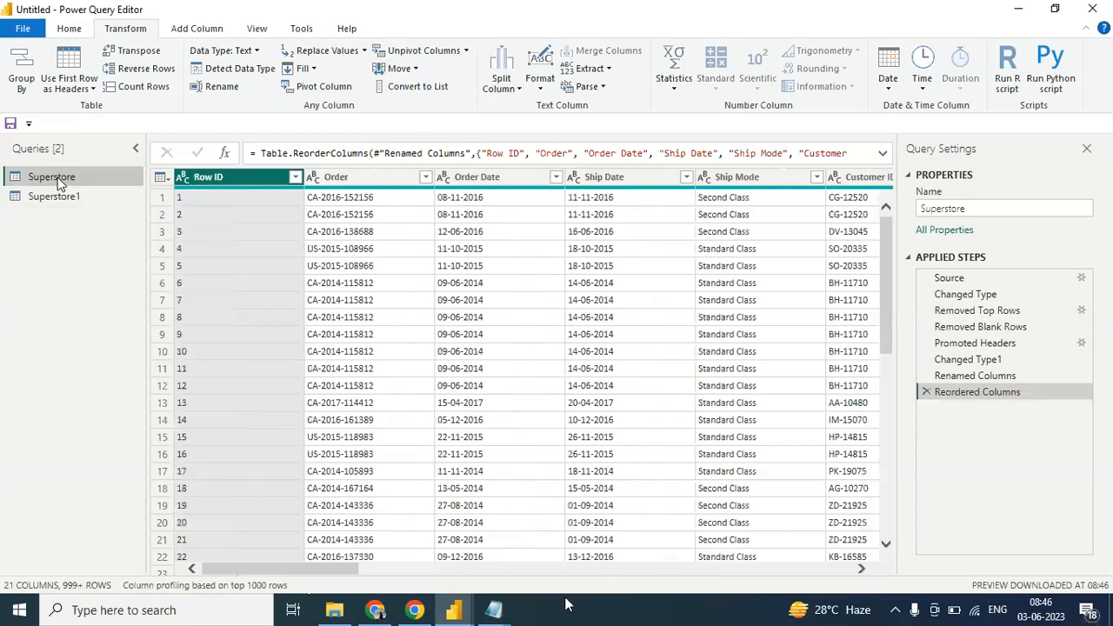
pyautogui.rightClick(59, 180)
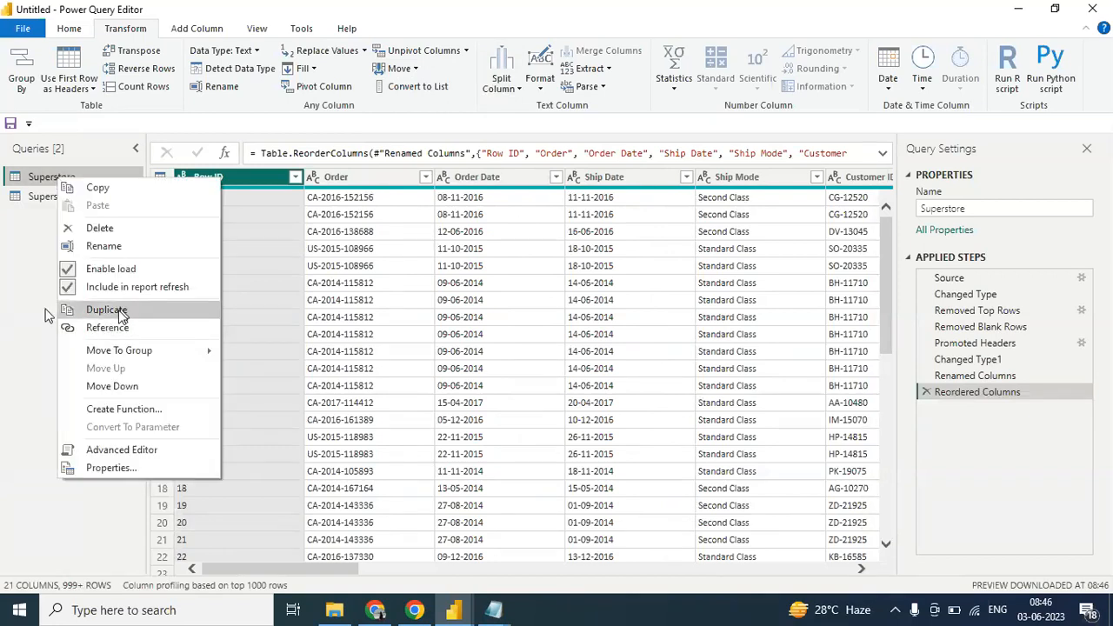
pyautogui.click(106, 310)
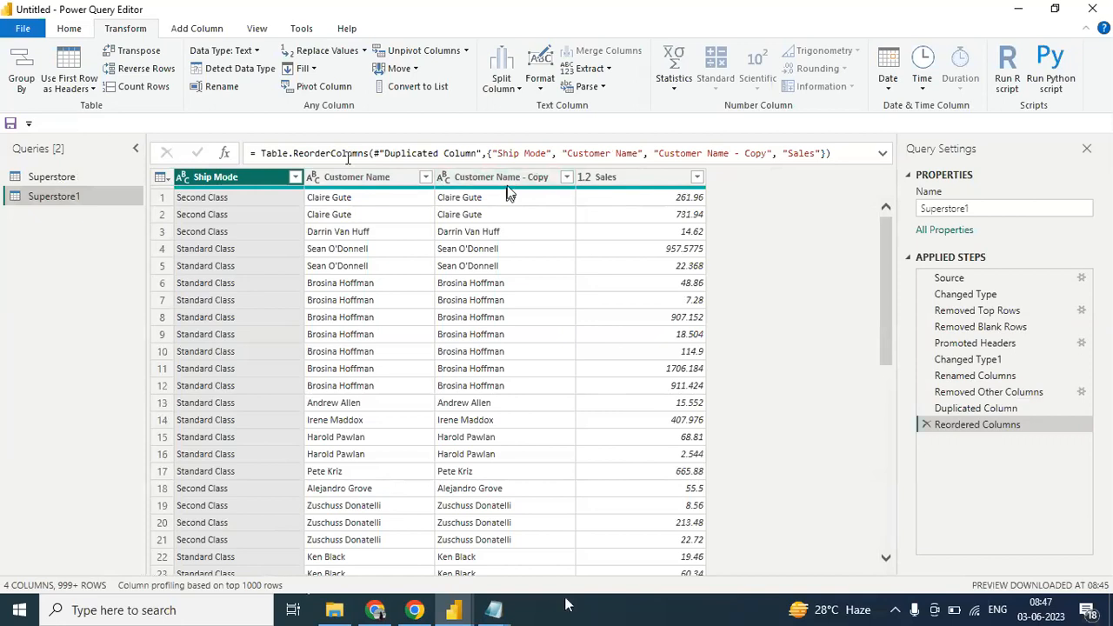
pyautogui.click(346, 182)
pyautogui.rightClick(346, 183)
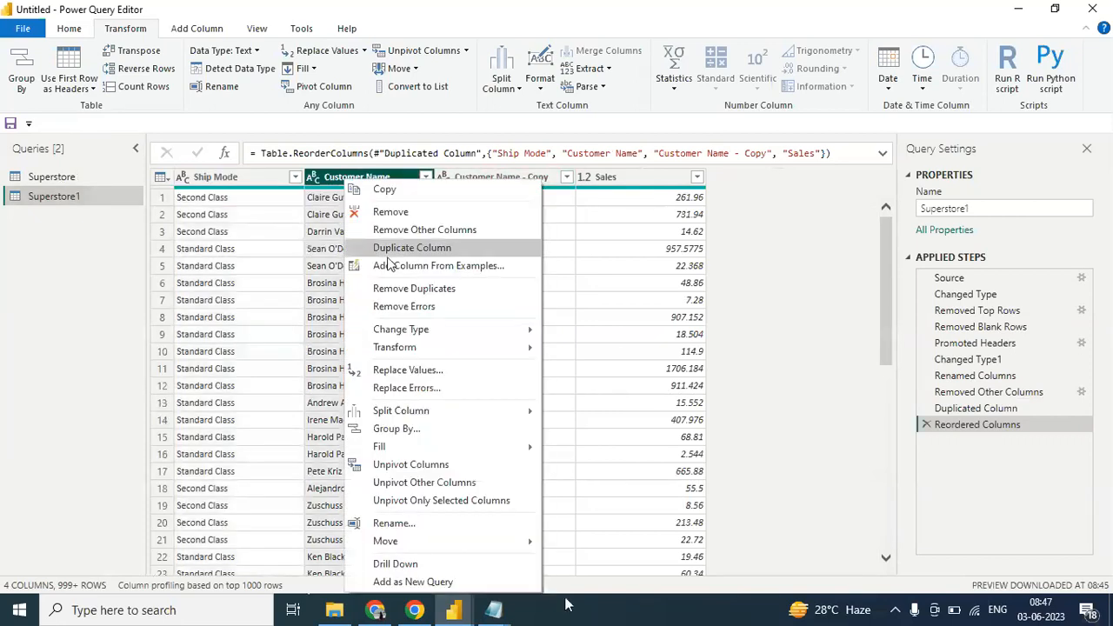
pyautogui.click(145, 114)
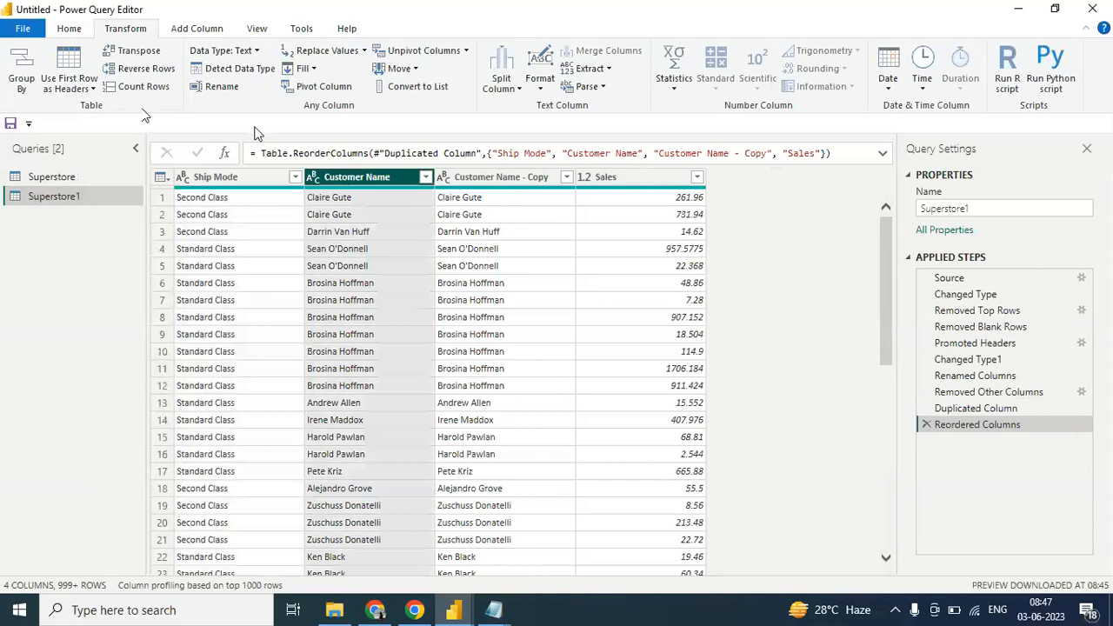
# - Duplicate the Customer Name column of the Superstore1 query once more
pyautogui.click(76, 35)
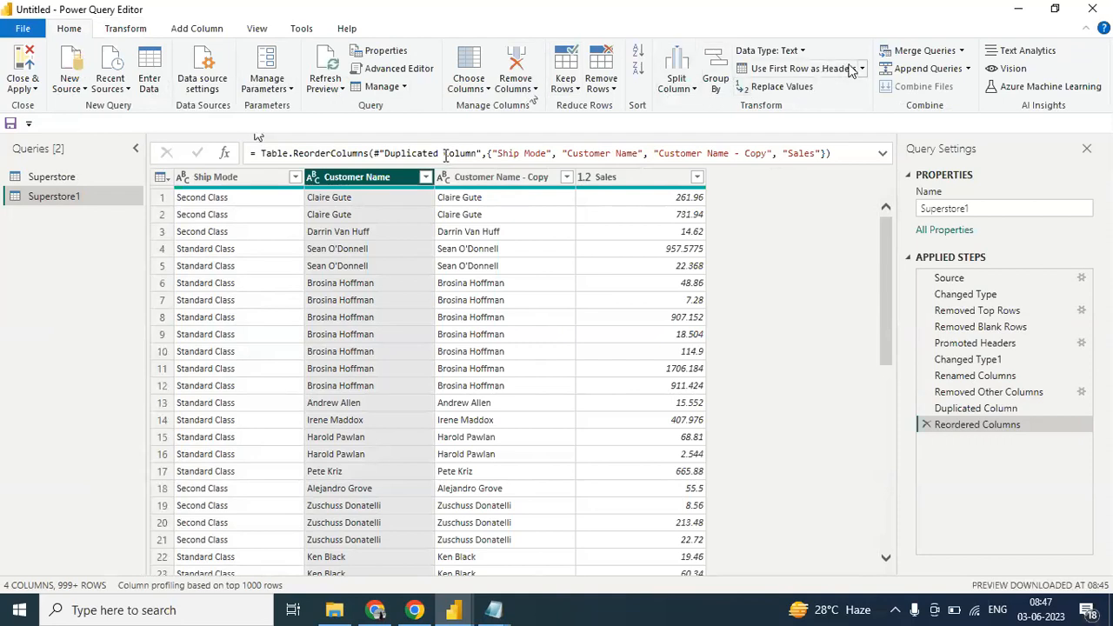
pyautogui.click(127, 29)
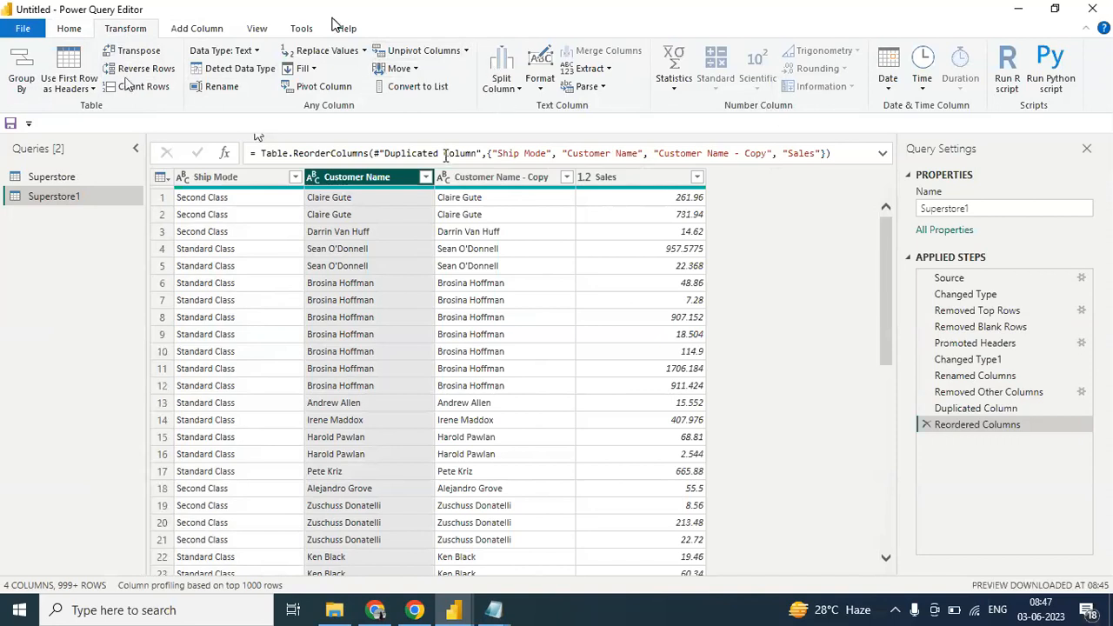
pyautogui.click(189, 29)
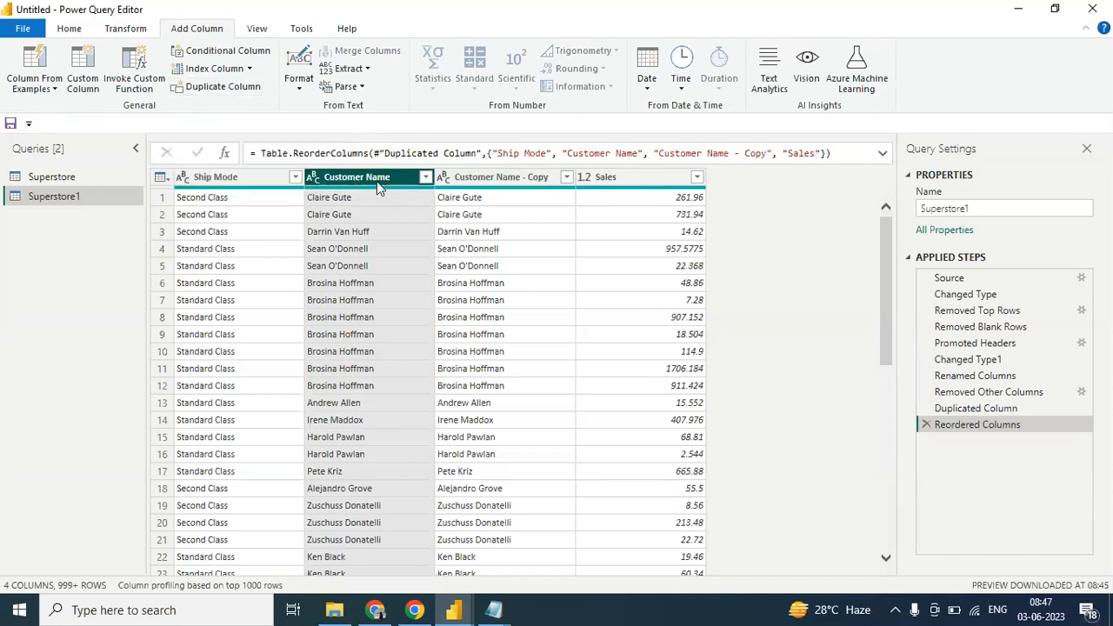
pyautogui.click(241, 91)
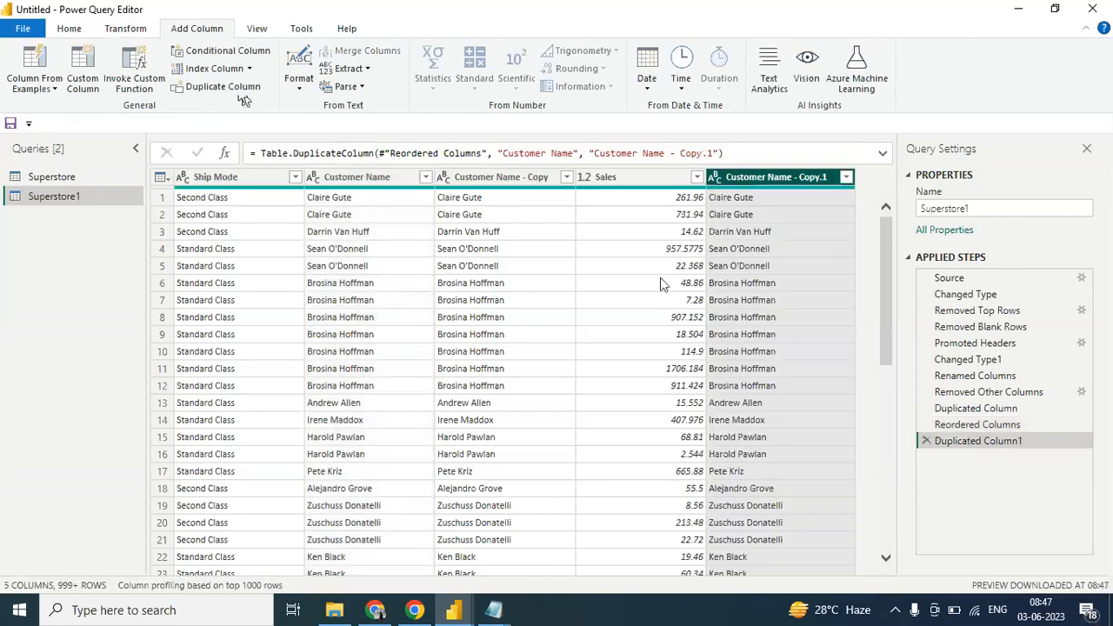
# - Rename the Customer Name - Copy column of the Superstore1 query as Customer
pyautogui.doubleClick(539, 178)
pyautogui.click(539, 177)
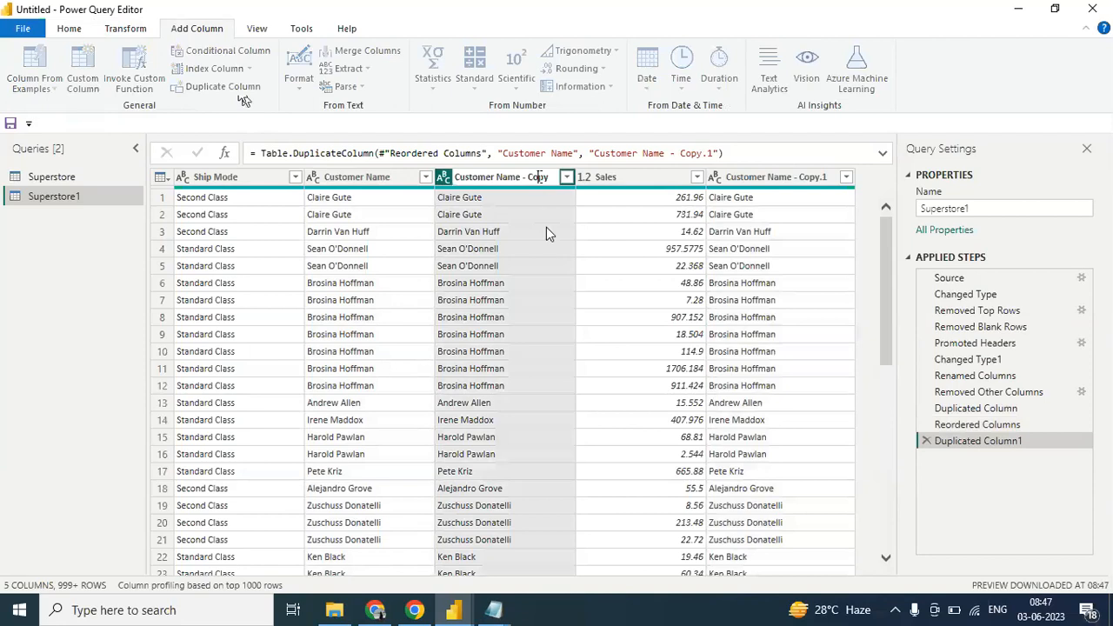
pyautogui.click(549, 180)
pyautogui.press('BackSpace')
pyautogui.press('BackSpace')
pyautogui.press('BackSpace')
pyautogui.press('BackSpace')
pyautogui.press('BackSpace')
pyautogui.press('BackSpace')
pyautogui.press('BackSpace')
pyautogui.press('BackSpace')
pyautogui.click(816, 180)
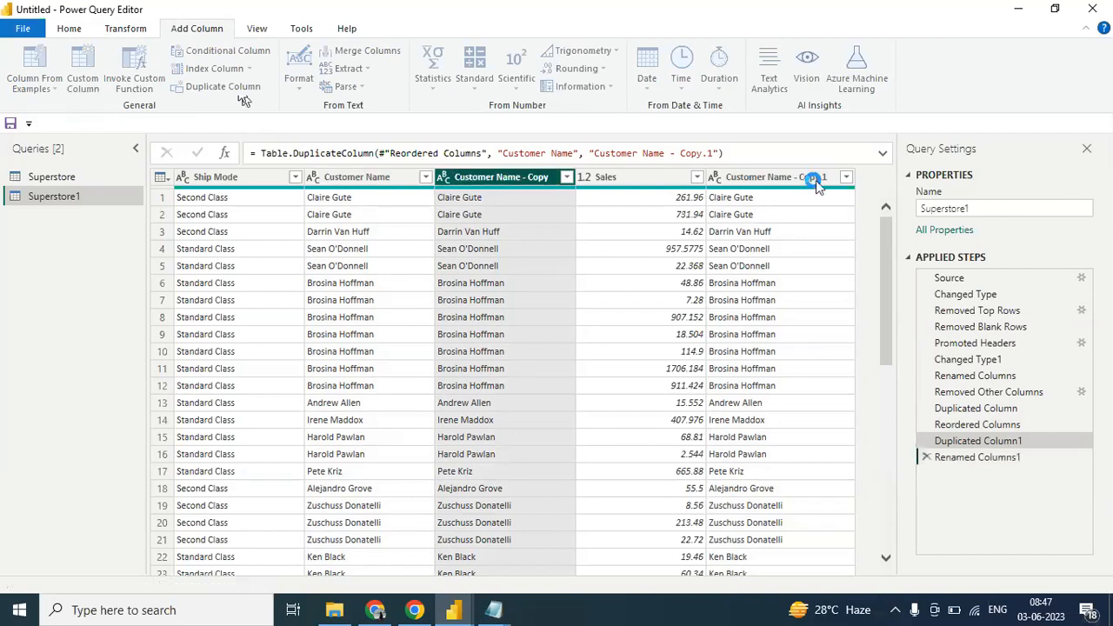
# - Try to rename the Customer Name - Copy.1 column as Customer as well
pyautogui.doubleClick(818, 178)
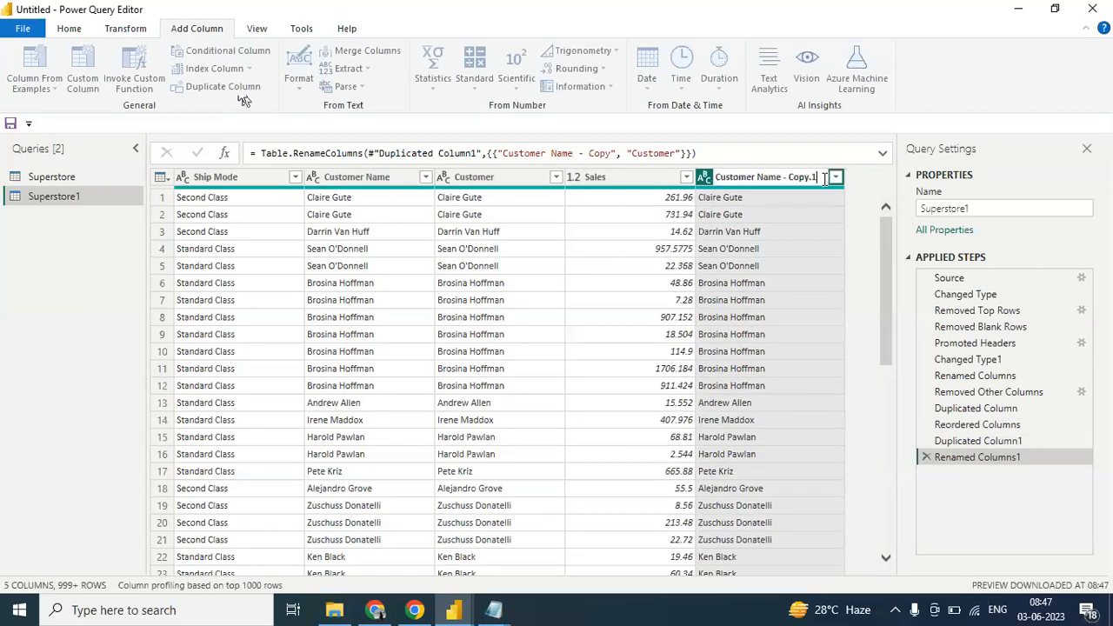
pyautogui.press('BackSpace')
pyautogui.press('BackSpace')
pyautogui.press('BackSpace')
pyautogui.press('BackSpace')
pyautogui.press('BackSpace')
pyautogui.press('BackSpace')
pyautogui.press('BackSpace')
pyautogui.press('BackSpace')
pyautogui.press('BackSpace')
pyautogui.press('BackSpace')
pyautogui.press('BackSpace')
pyautogui.press('BackSpace')
pyautogui.press('BackSpace')
pyautogui.press('BackSpace')
pyautogui.write('er')
pyautogui.press('Return')
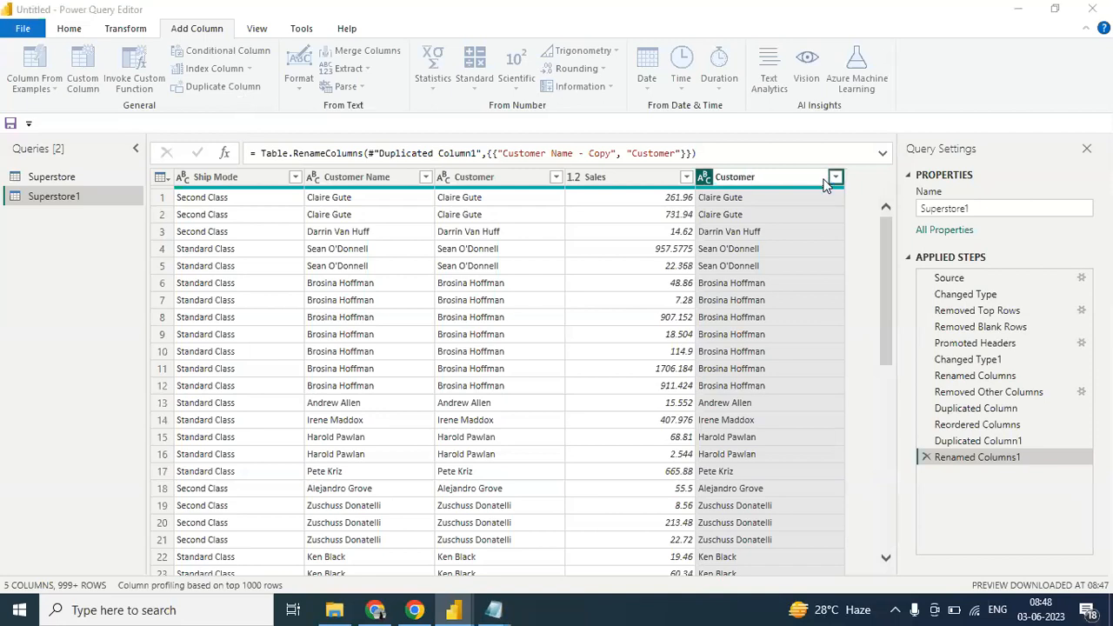
pyautogui.click(732, 243)
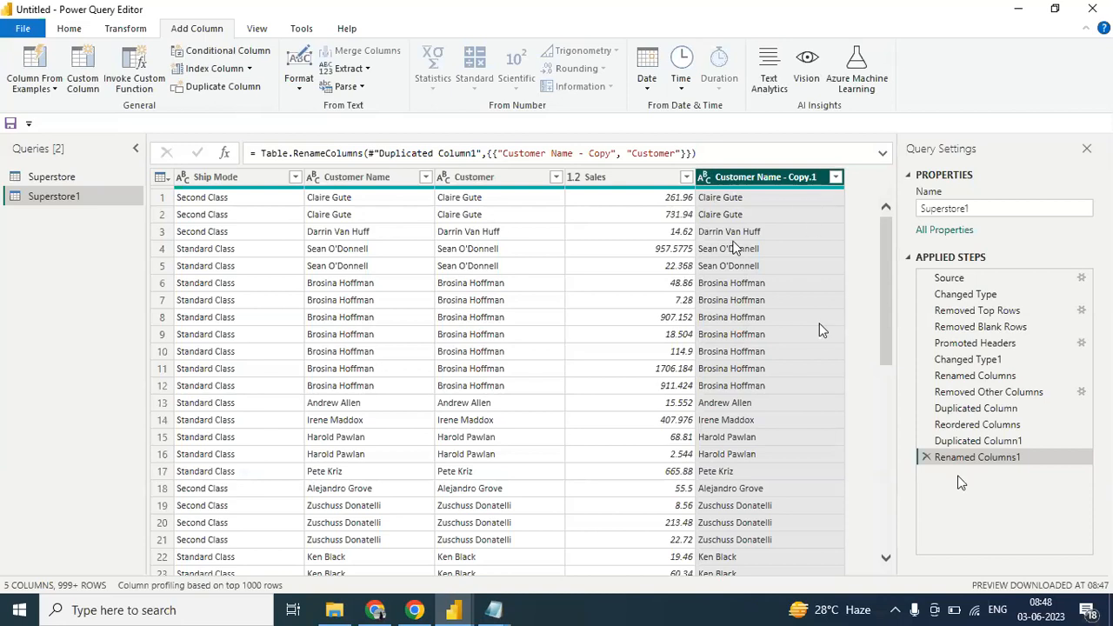
# - Delete the Renamed Columns1, Duplicated Column1 and Reordered Columns applied steps from the Superstore1 query
pyautogui.click(927, 457)
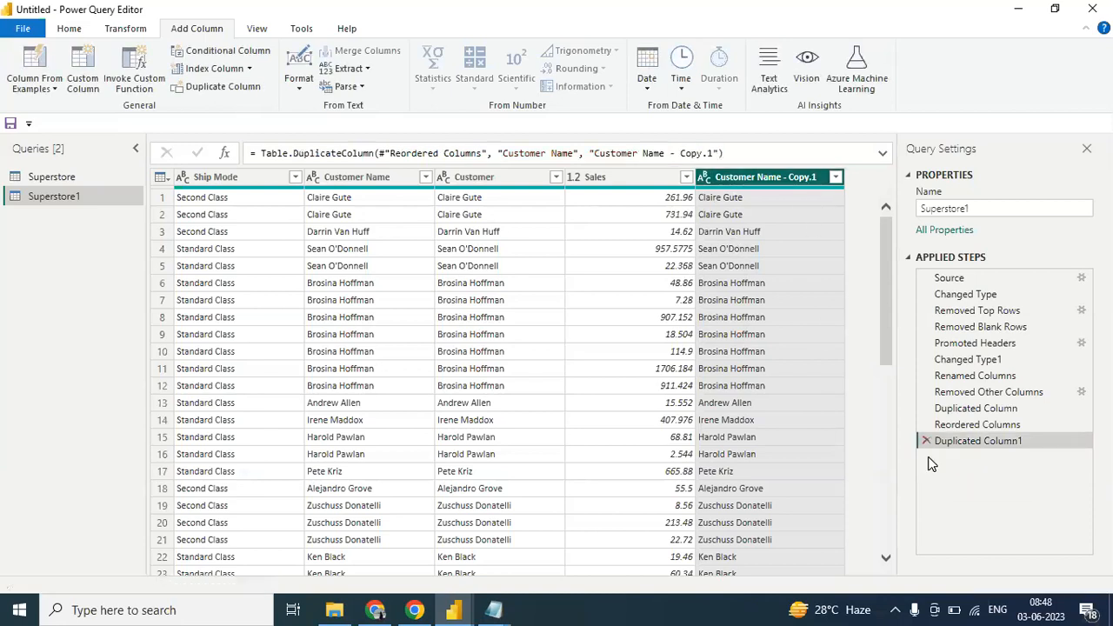
pyautogui.click(926, 441)
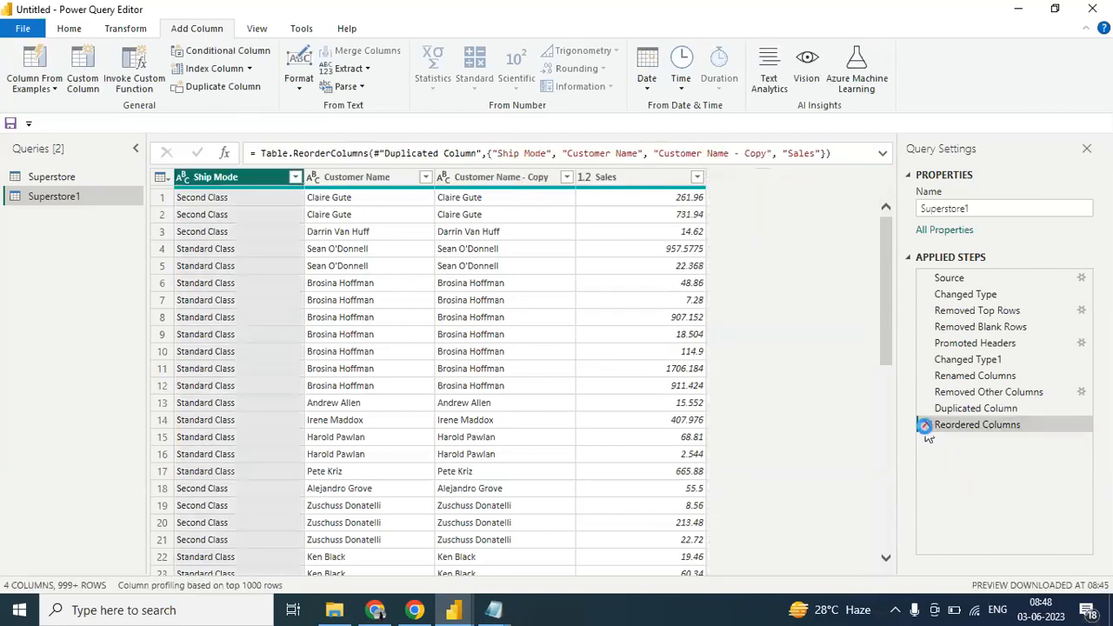
pyautogui.click(926, 424)
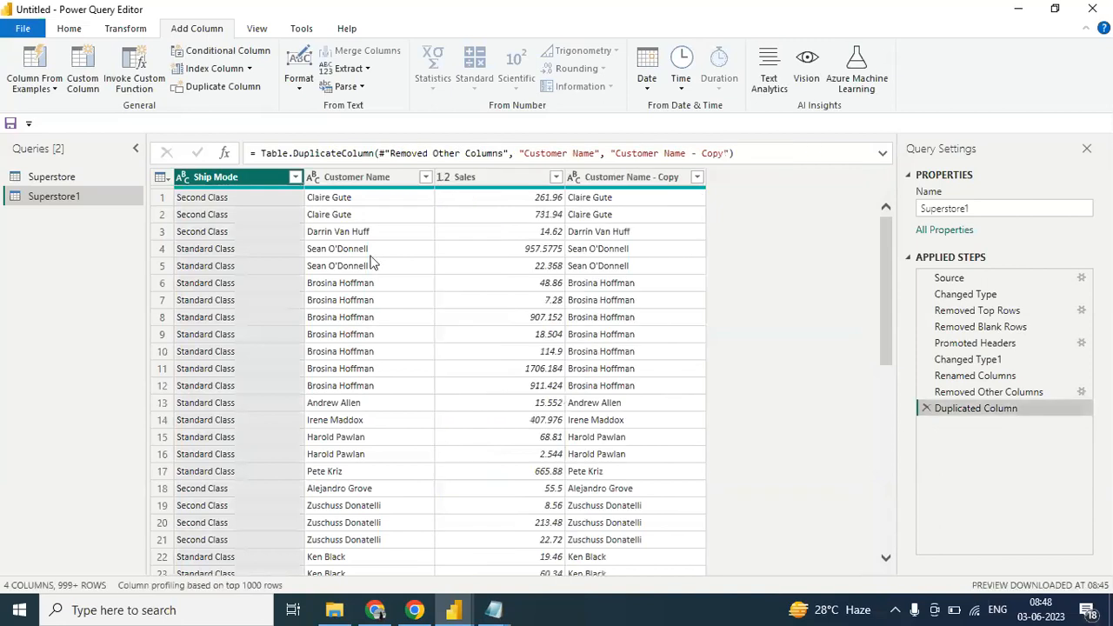
# - Move the Customer Name - Copy column of Superstore1 one place left, directly after Customer Name
pyautogui.click(70, 33)
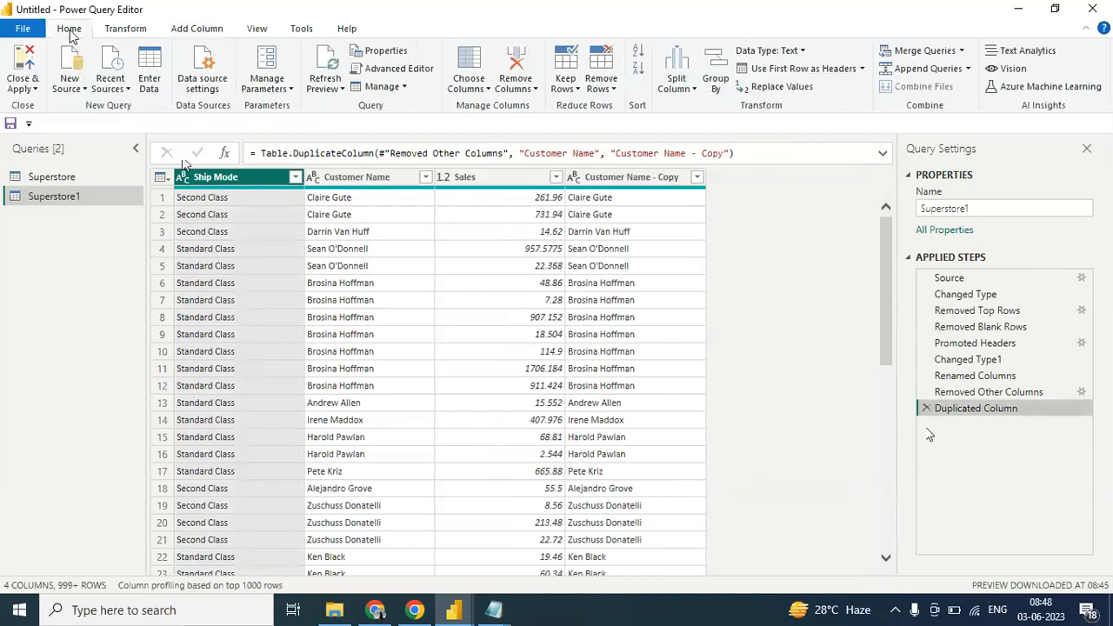
pyautogui.click(634, 178)
pyautogui.click(504, 184)
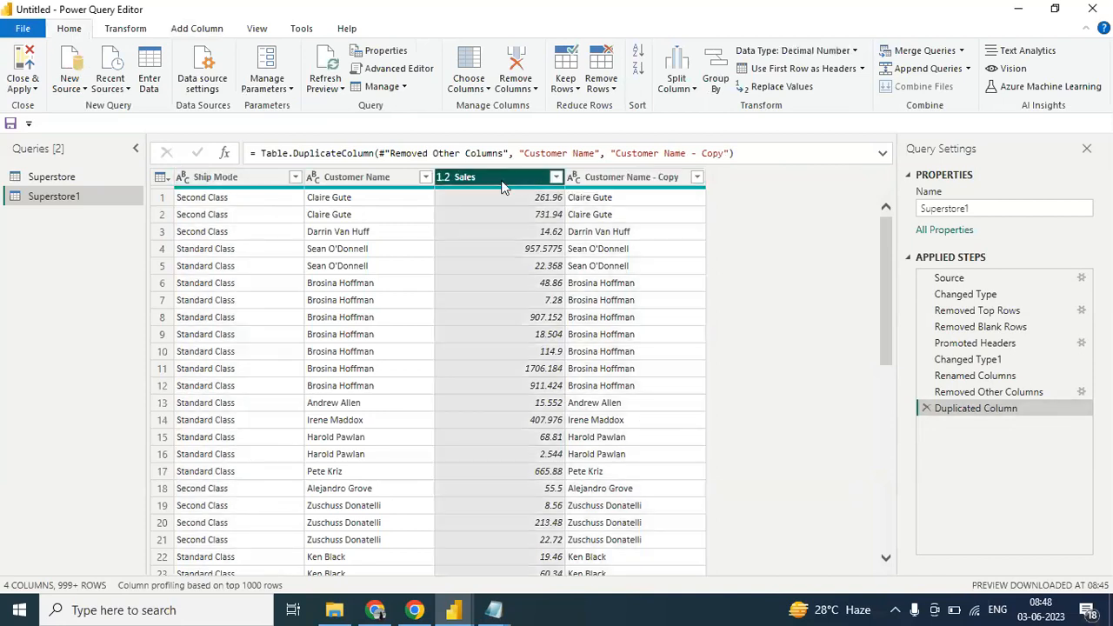
pyautogui.click(606, 180)
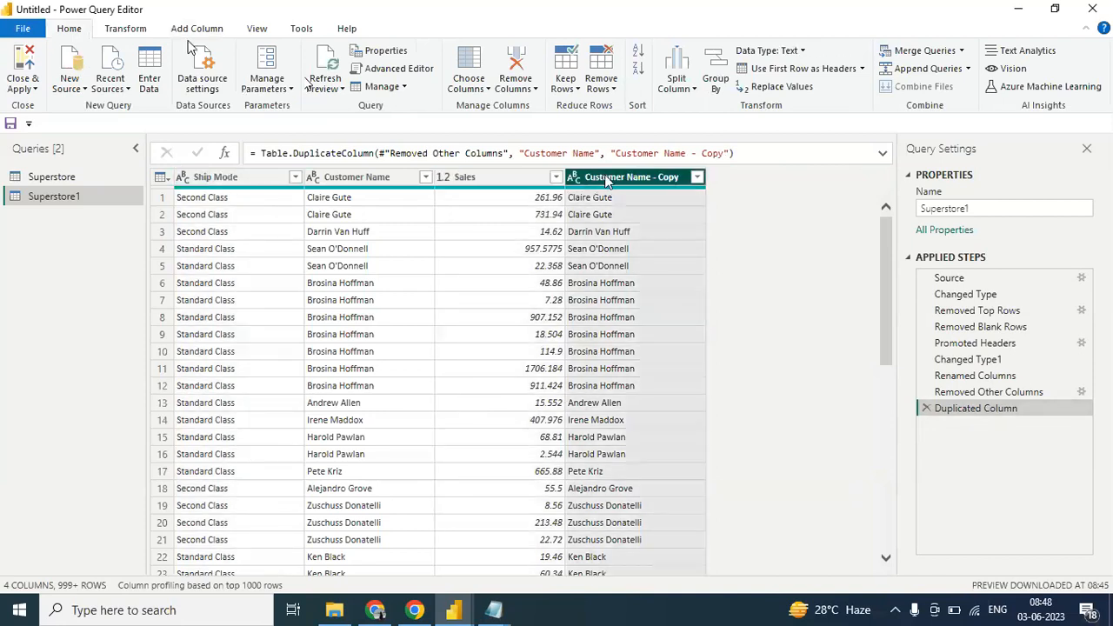
pyautogui.rightClick(620, 181)
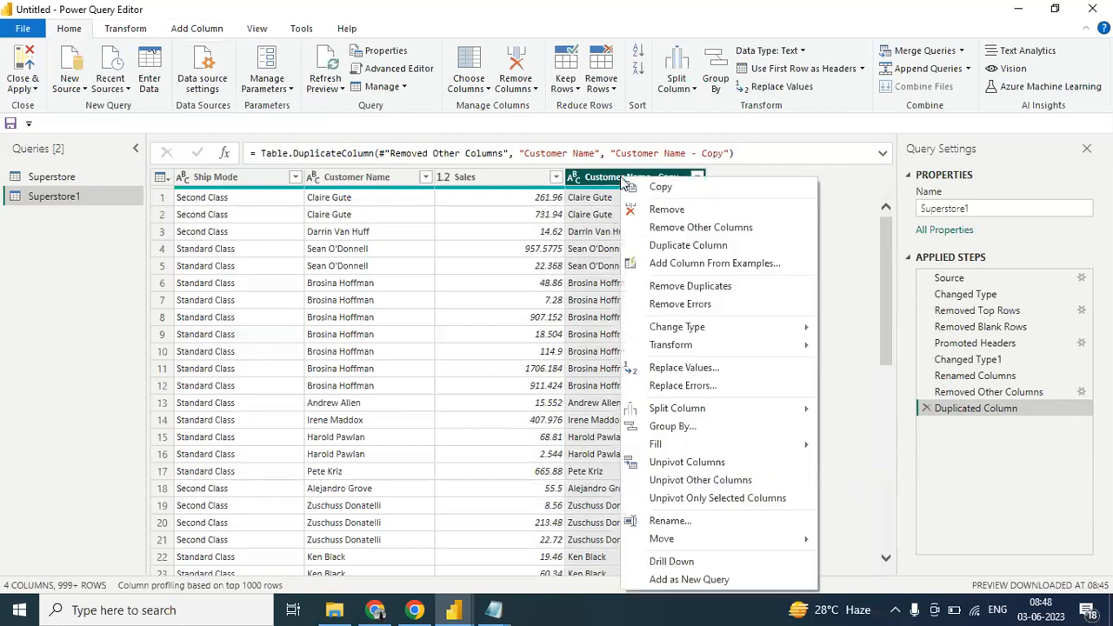
pyautogui.moveTo(706, 542)
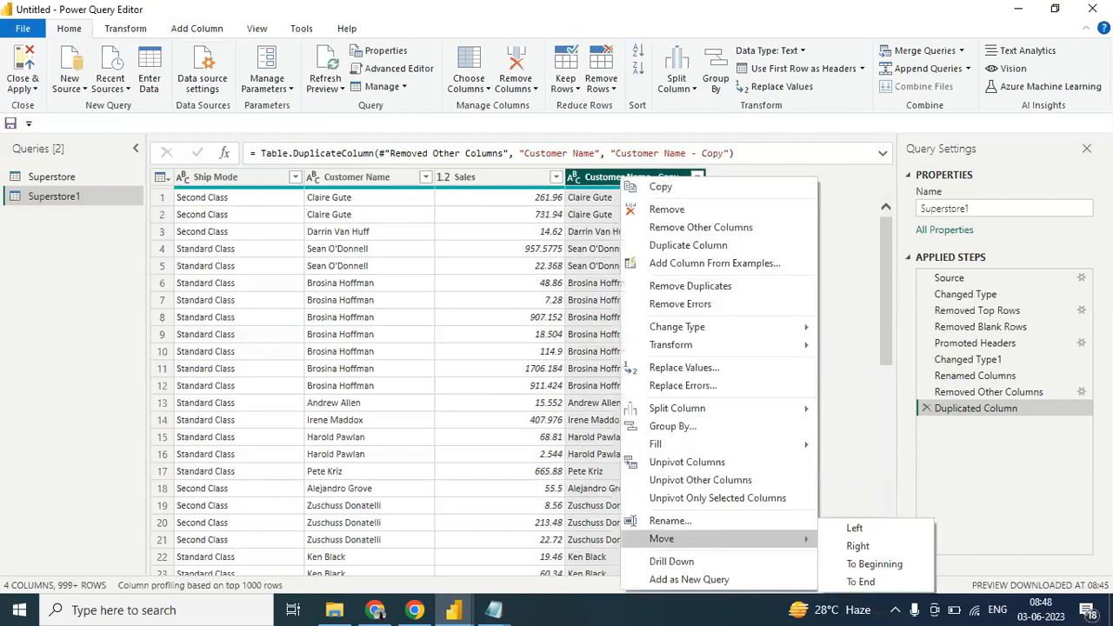
pyautogui.click(853, 530)
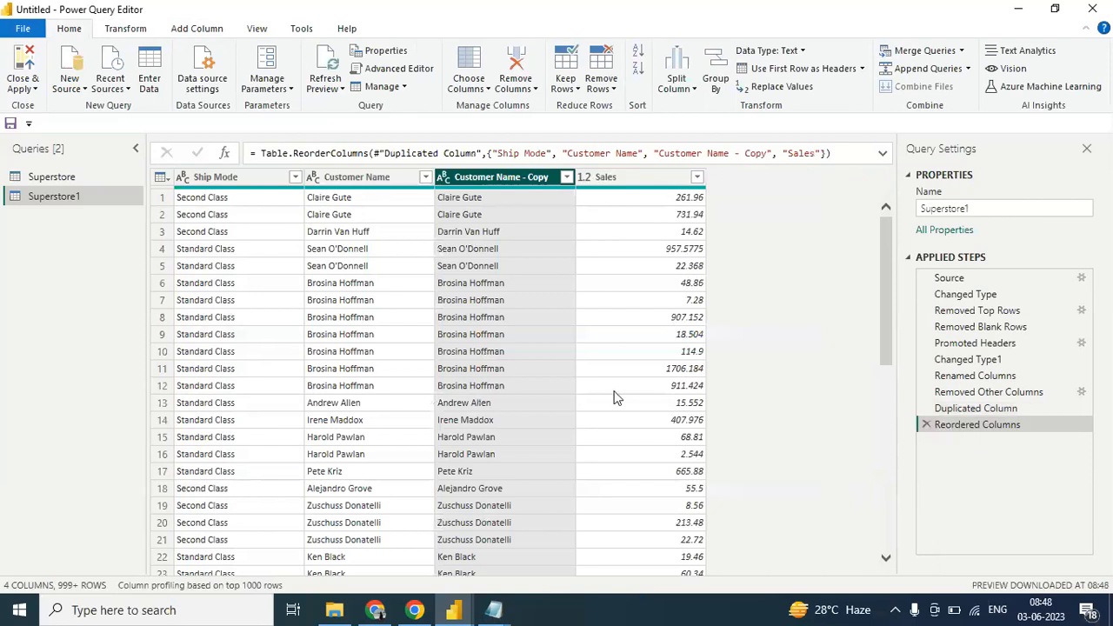
# - Split the Customer Name - Copy column by the Space delimiter at each occurrence of the delimiter
pyautogui.click(397, 188)
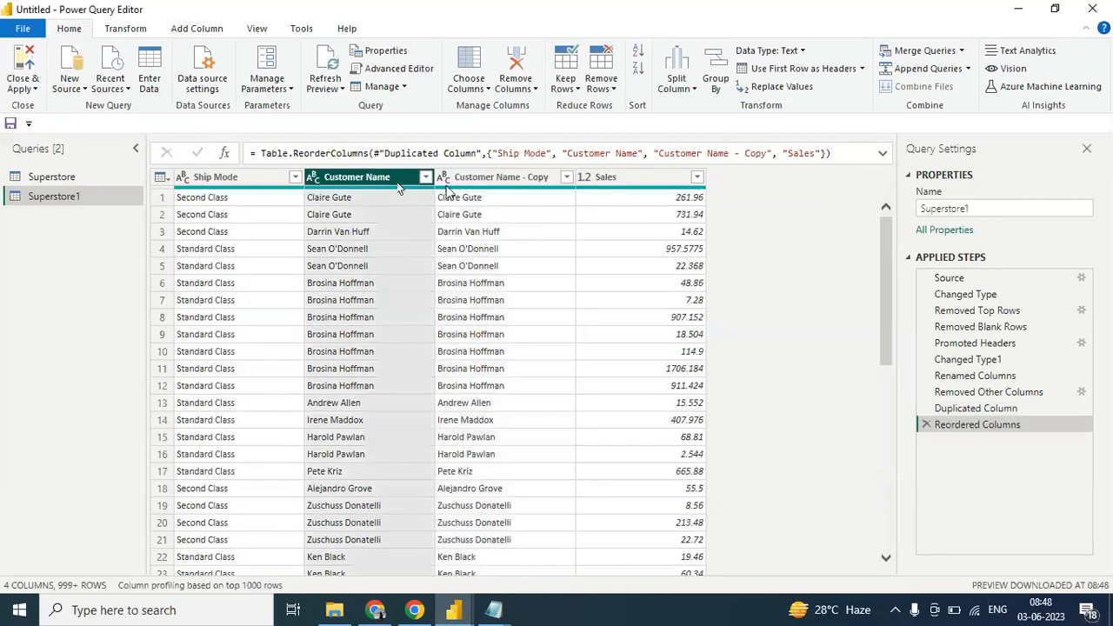
pyautogui.click(479, 188)
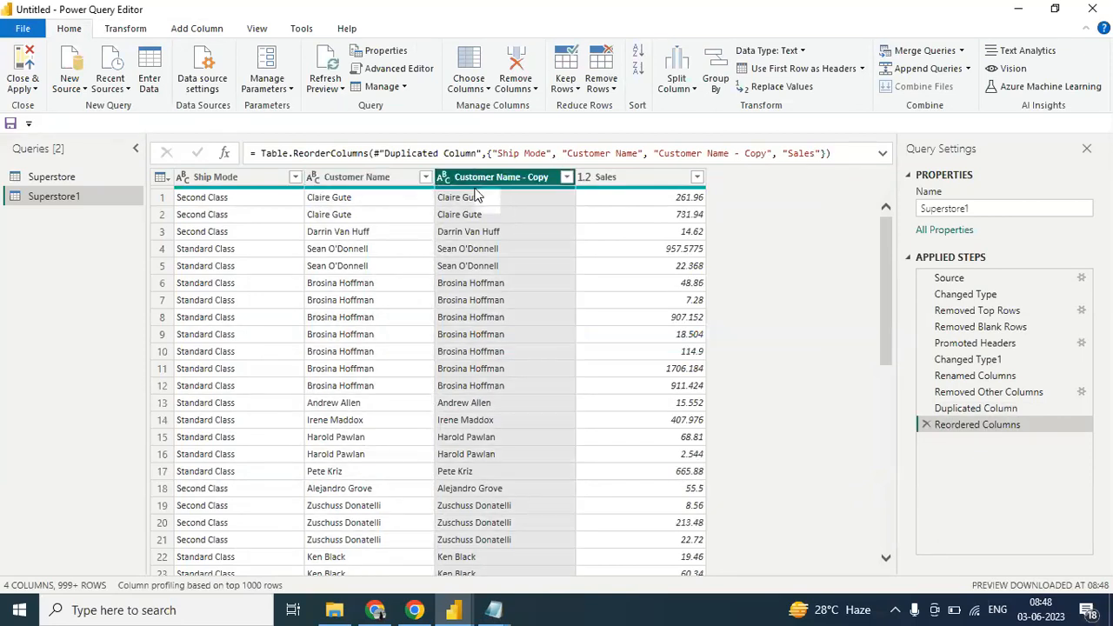
pyautogui.click(695, 89)
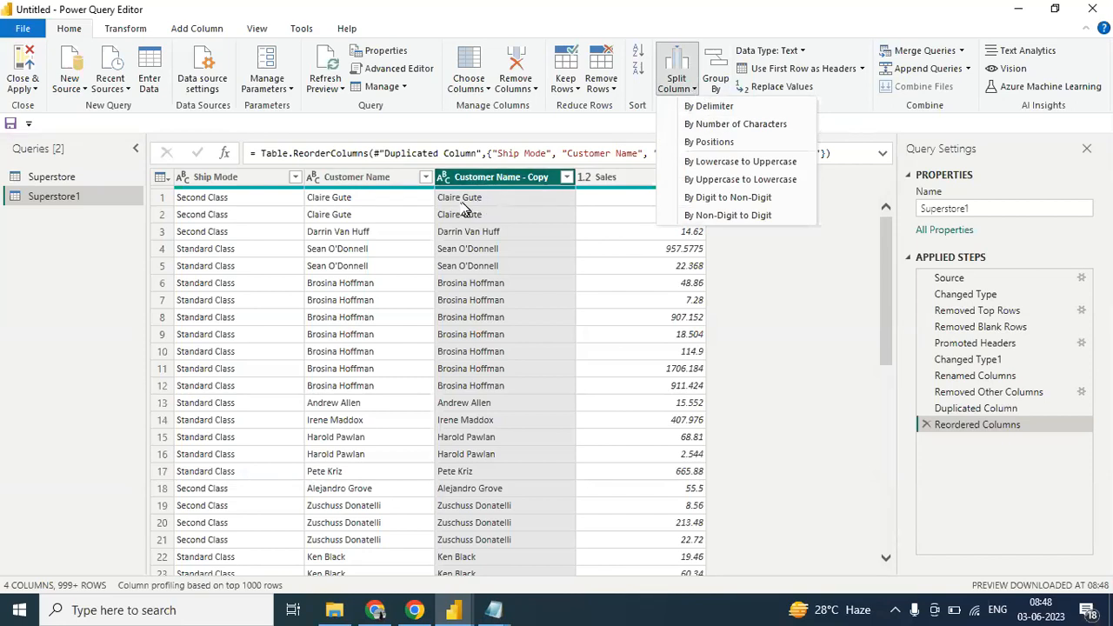
pyautogui.click(733, 107)
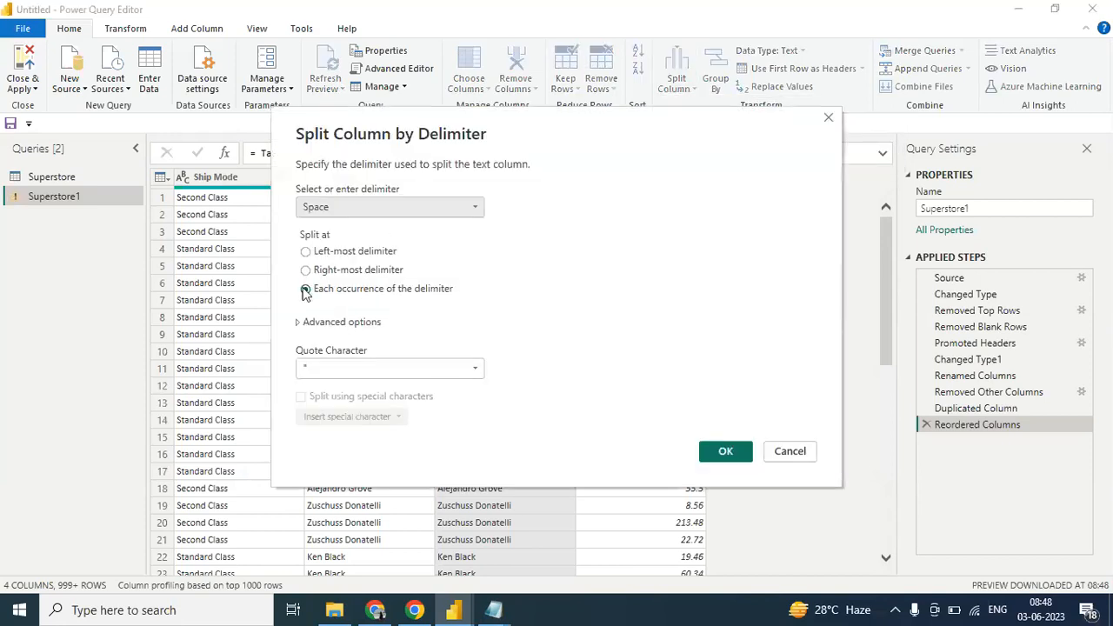
pyautogui.click(722, 452)
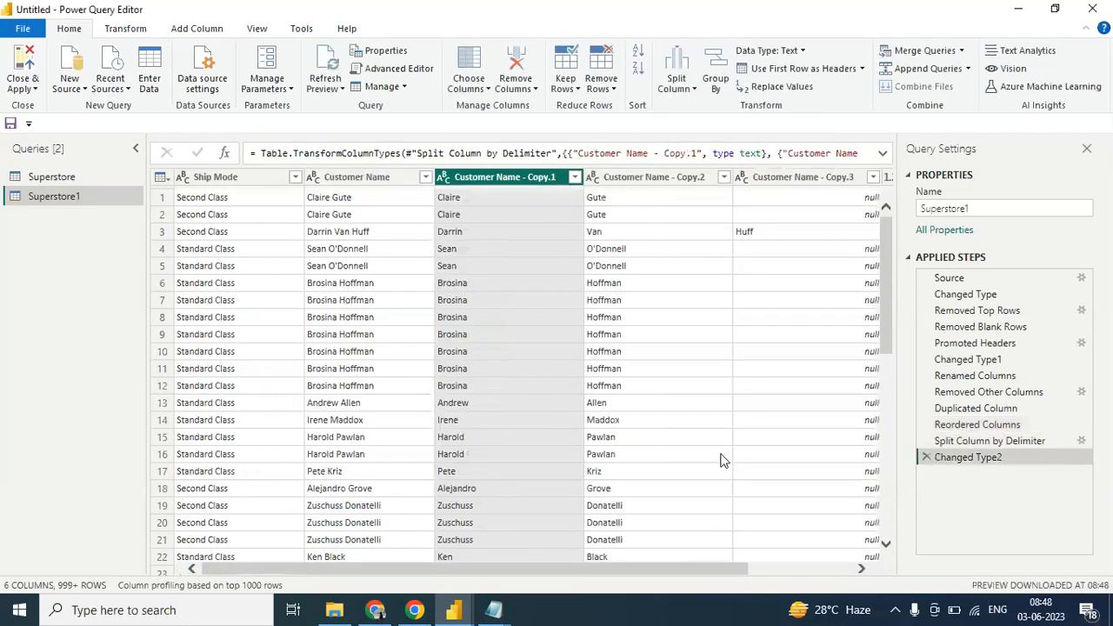
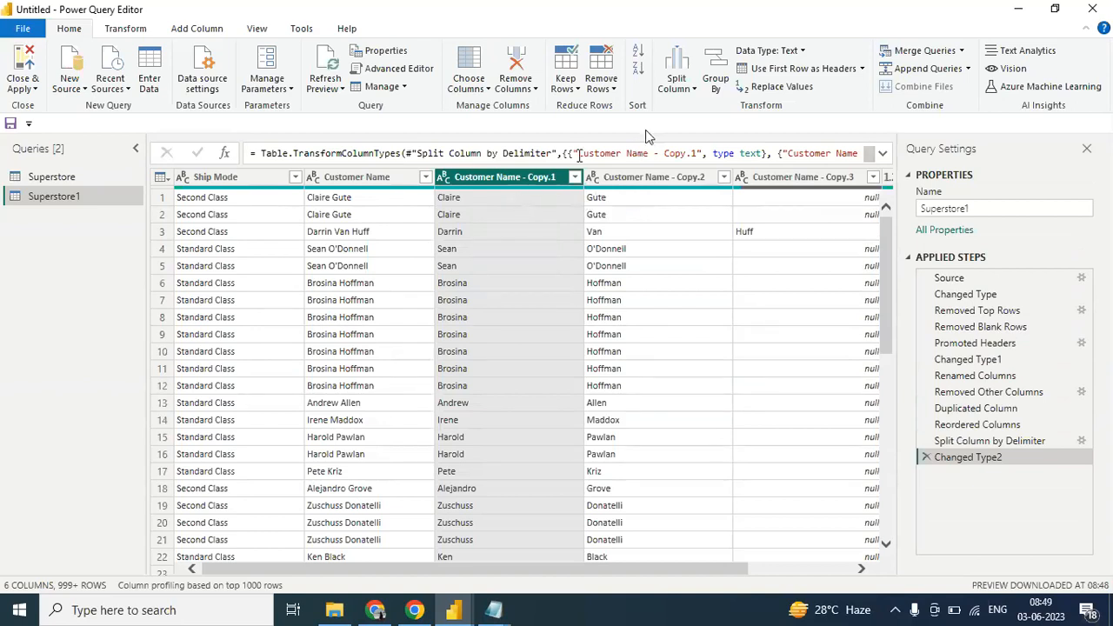
pyautogui.click(695, 92)
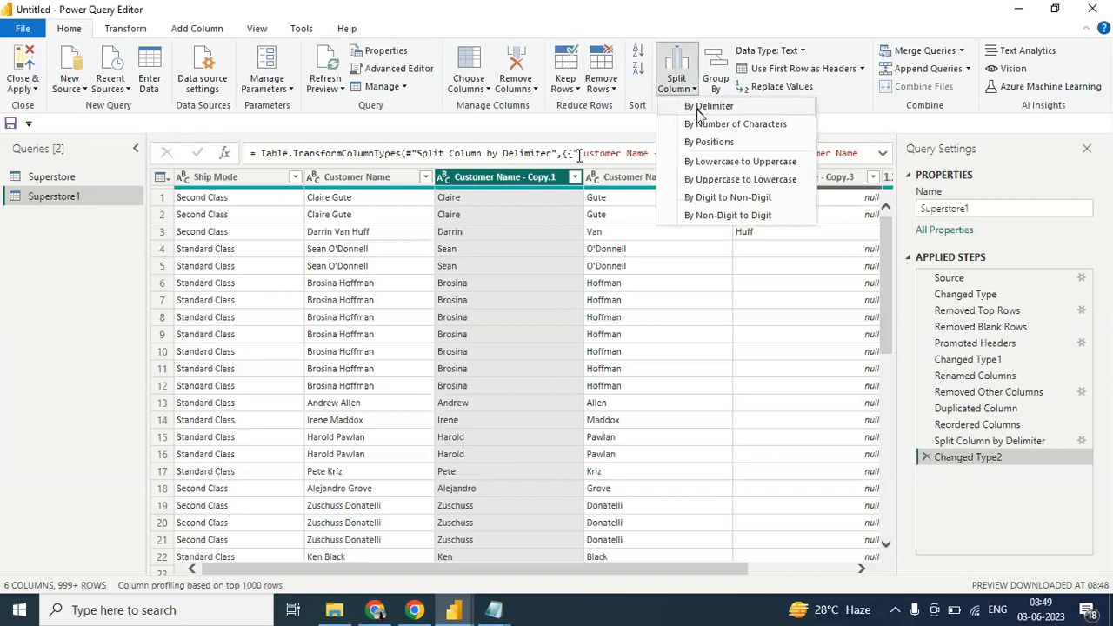
pyautogui.click(699, 112)
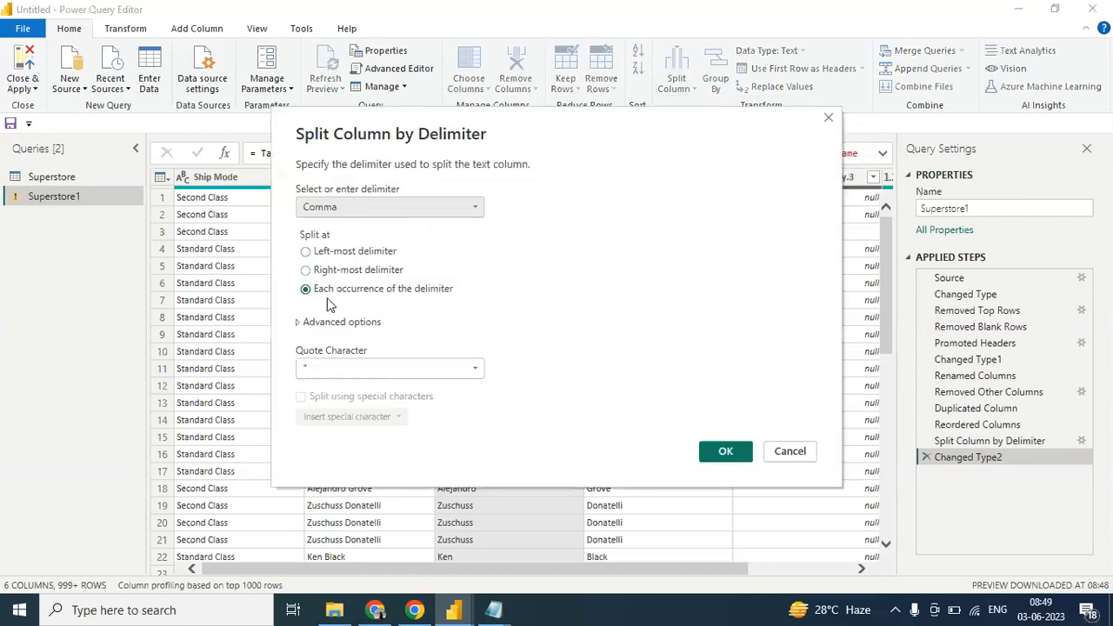
pyautogui.click(404, 210)
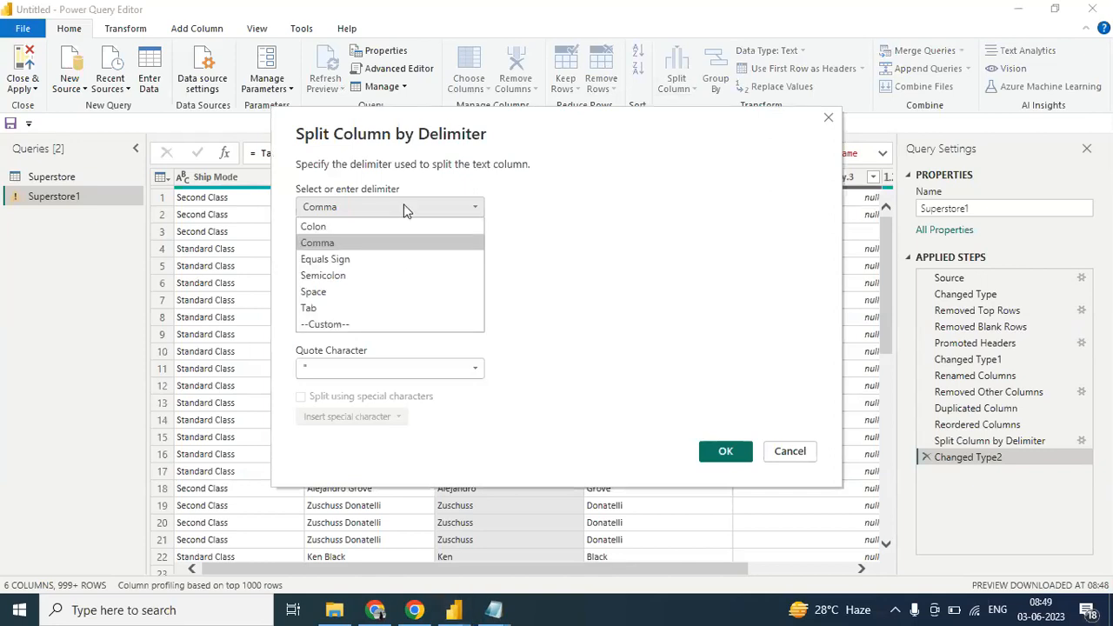
pyautogui.click(366, 292)
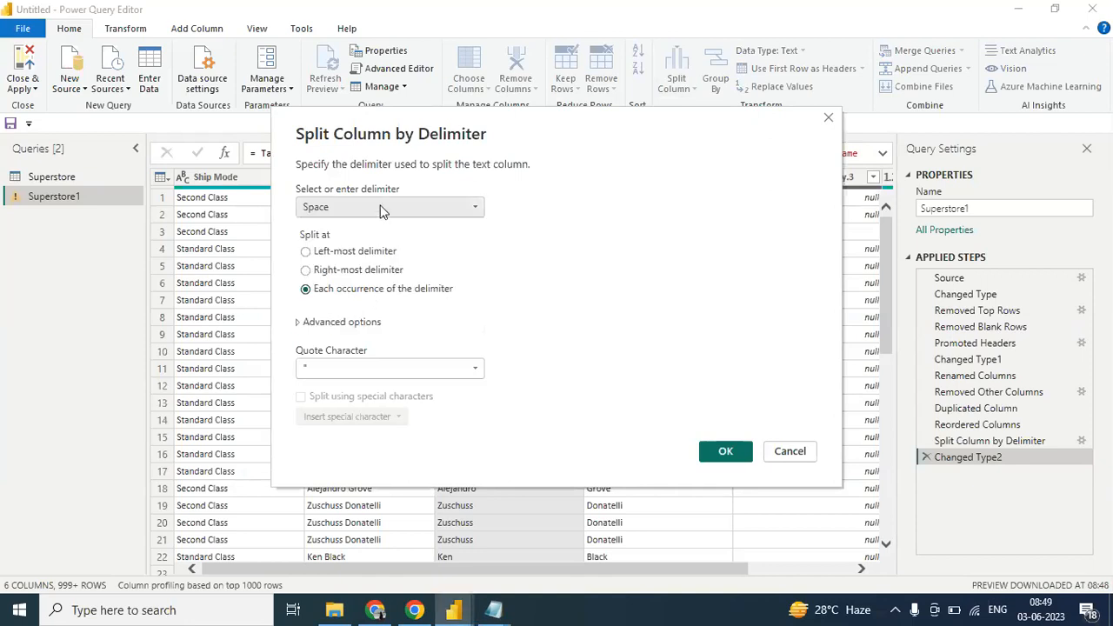
pyautogui.click(380, 209)
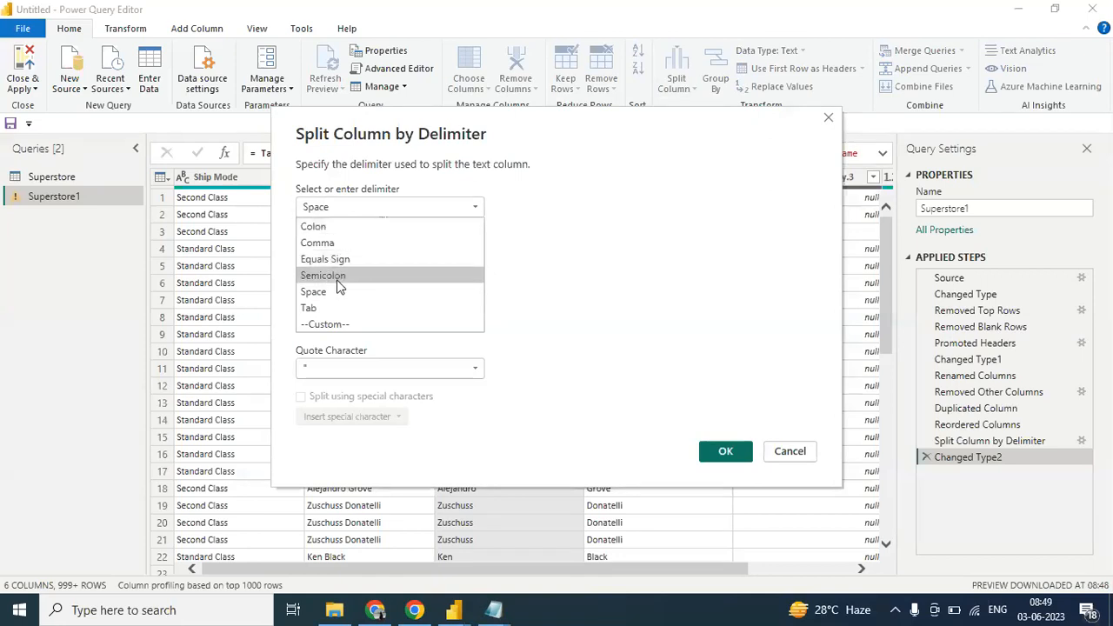
pyautogui.click(588, 303)
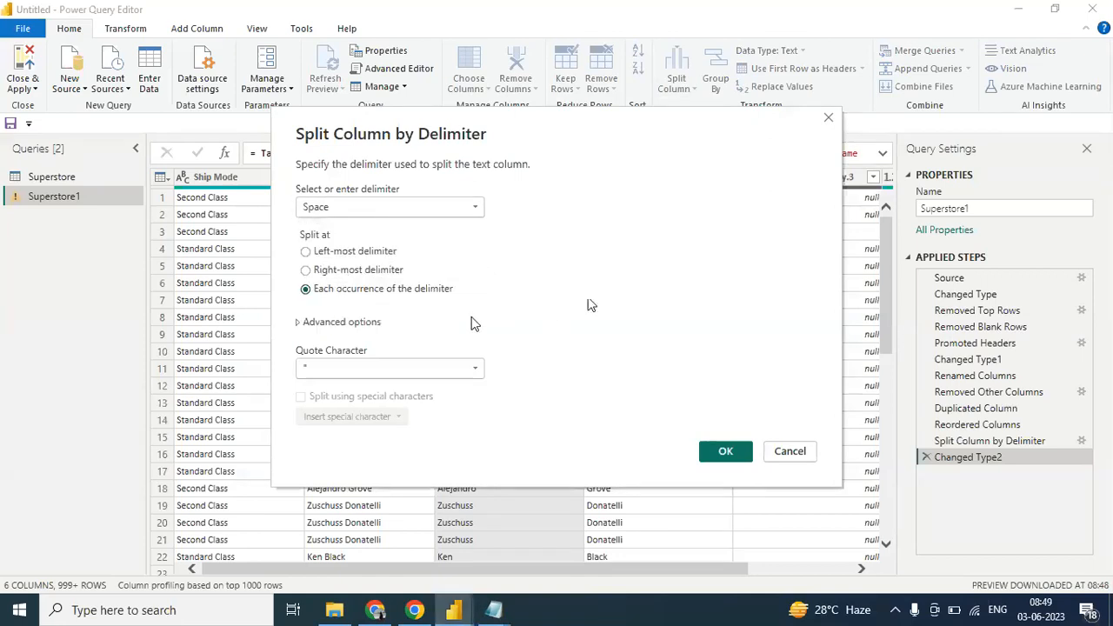
pyautogui.click(787, 454)
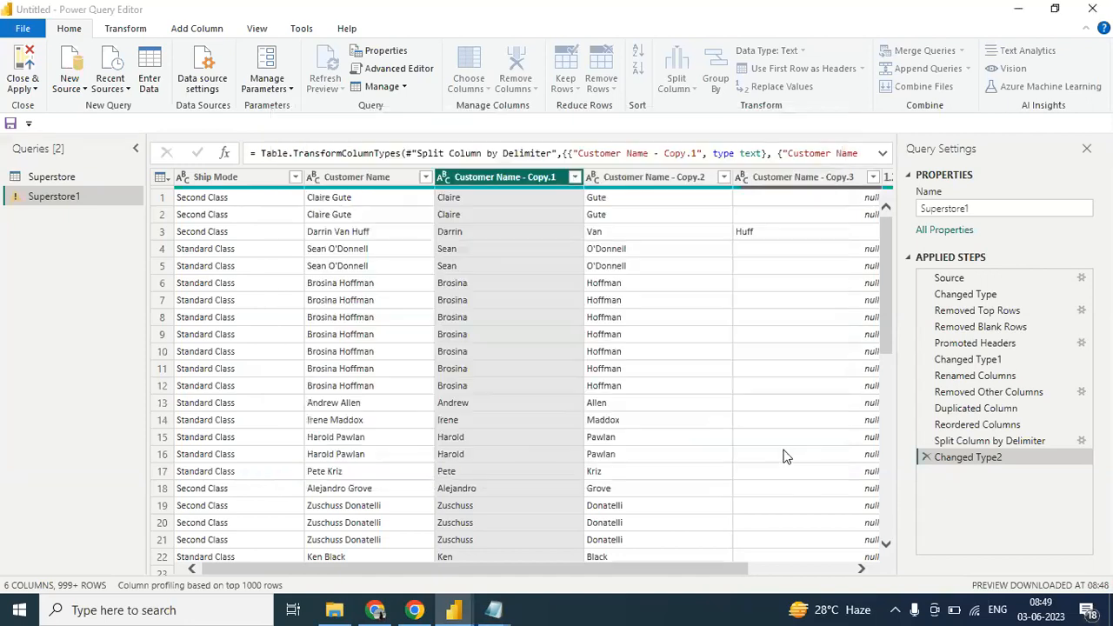
# - Delete the Changed Type2 and Split Column by Delimiter applied steps from the Superstore1 query
pyautogui.click(927, 457)
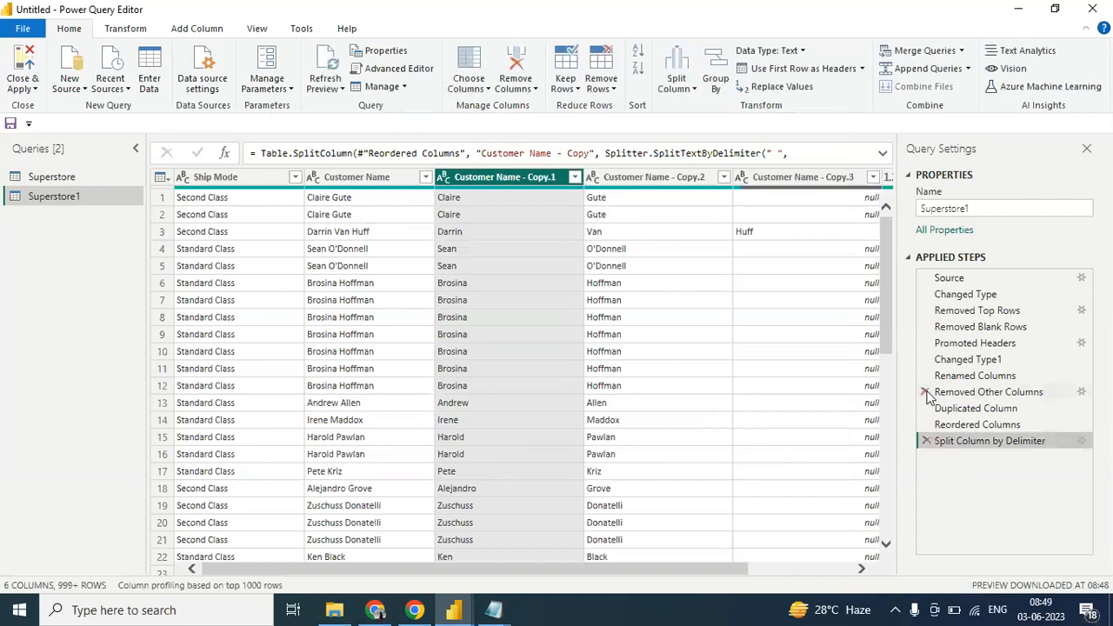
pyautogui.click(927, 442)
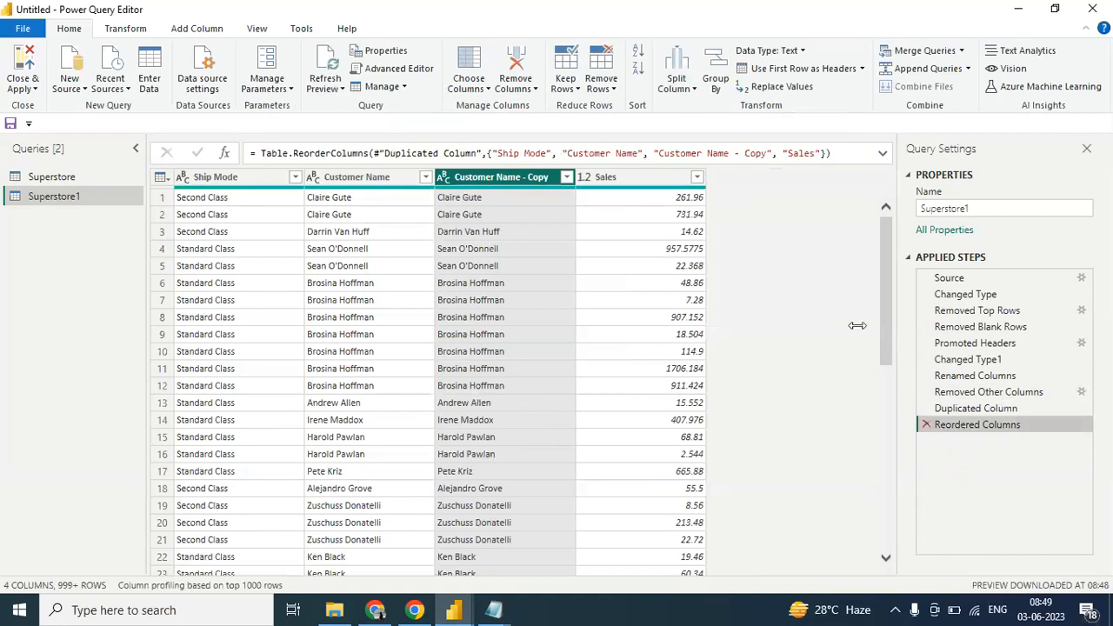
# - Try splitting the Customer Name - Copy column repeatedly every 6 characters, and remove the resulting split and type-change steps
pyautogui.click(695, 90)
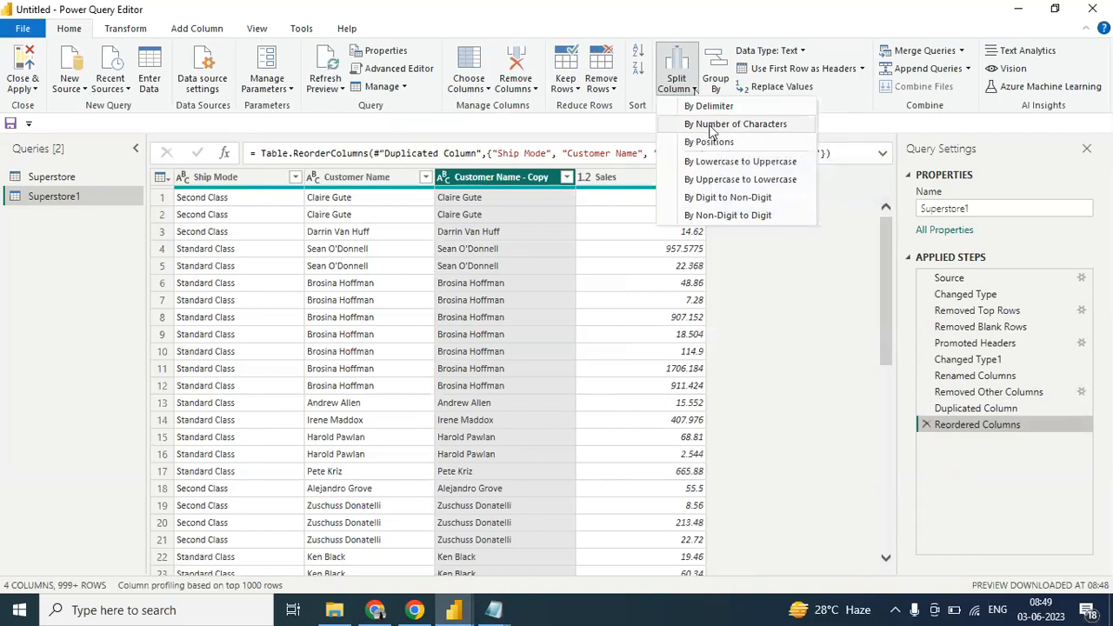
pyautogui.click(712, 127)
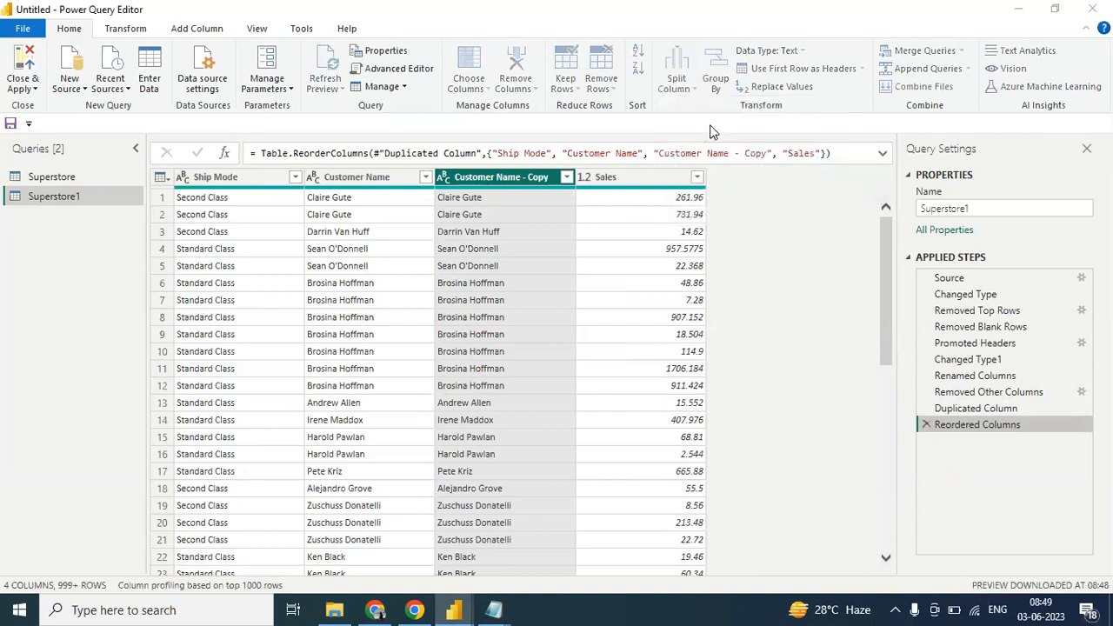
pyautogui.moveTo(596, 179); pyautogui.dragTo(927, 207)
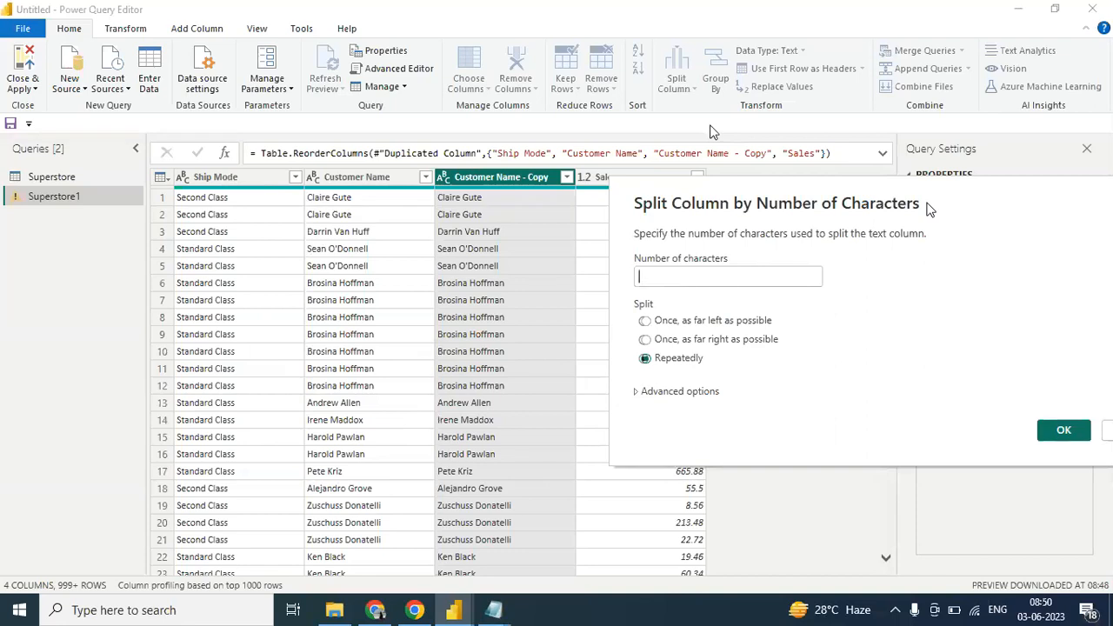
pyautogui.click(686, 275)
pyautogui.write('6')
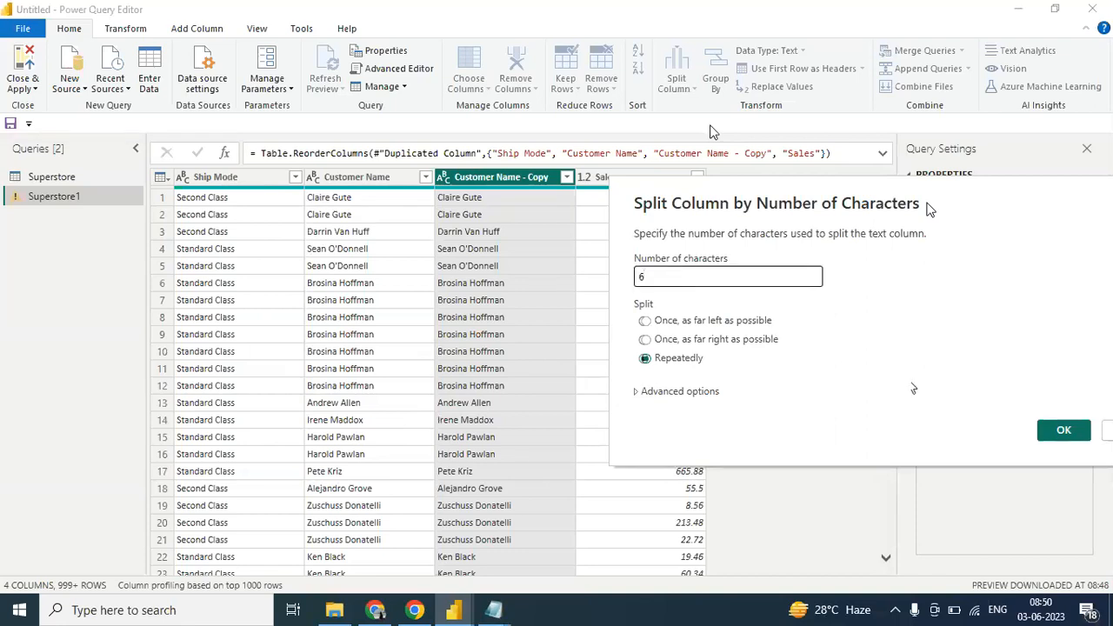
pyautogui.click(1066, 432)
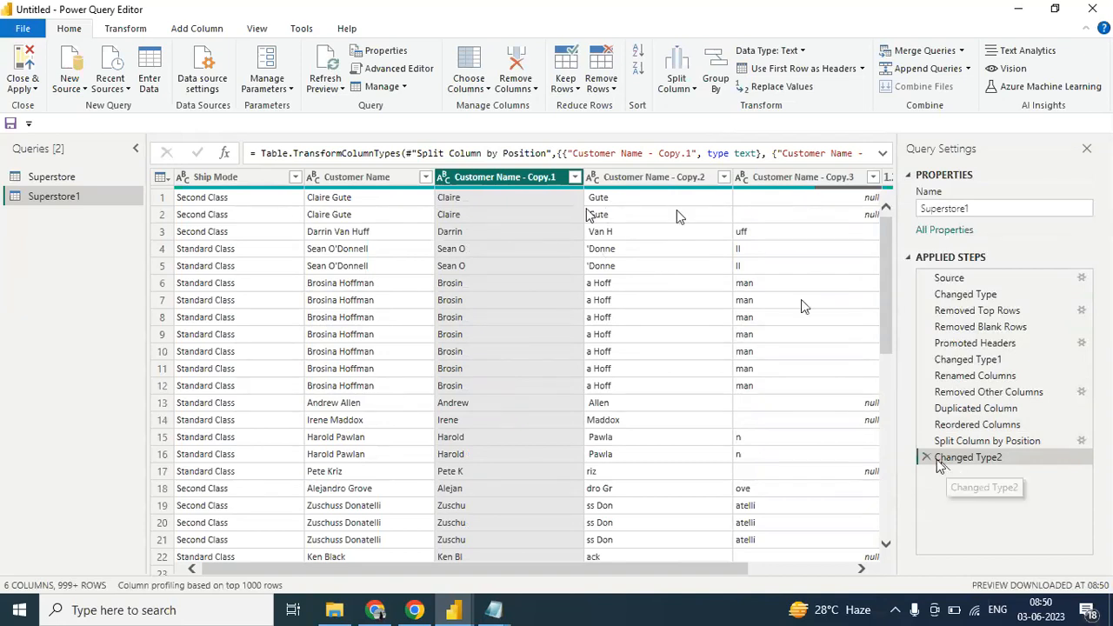
pyautogui.click(926, 457)
pyautogui.click(927, 441)
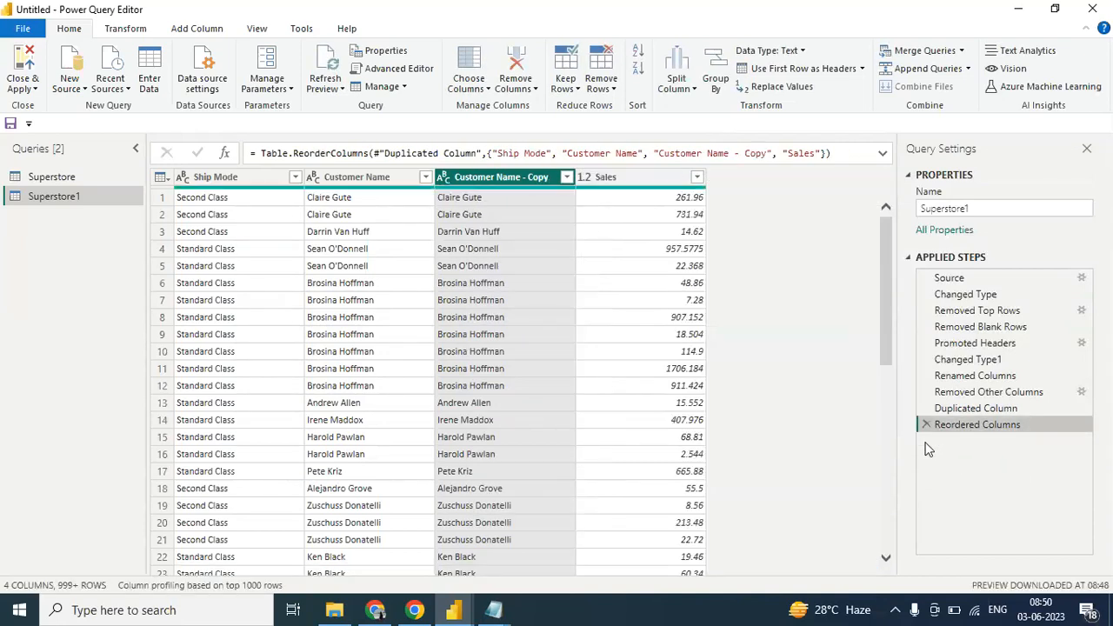
# - Split the Customer Name - Copy column by positions at position 6, and delete the resulting Changed Type2 applied step
pyautogui.click(695, 91)
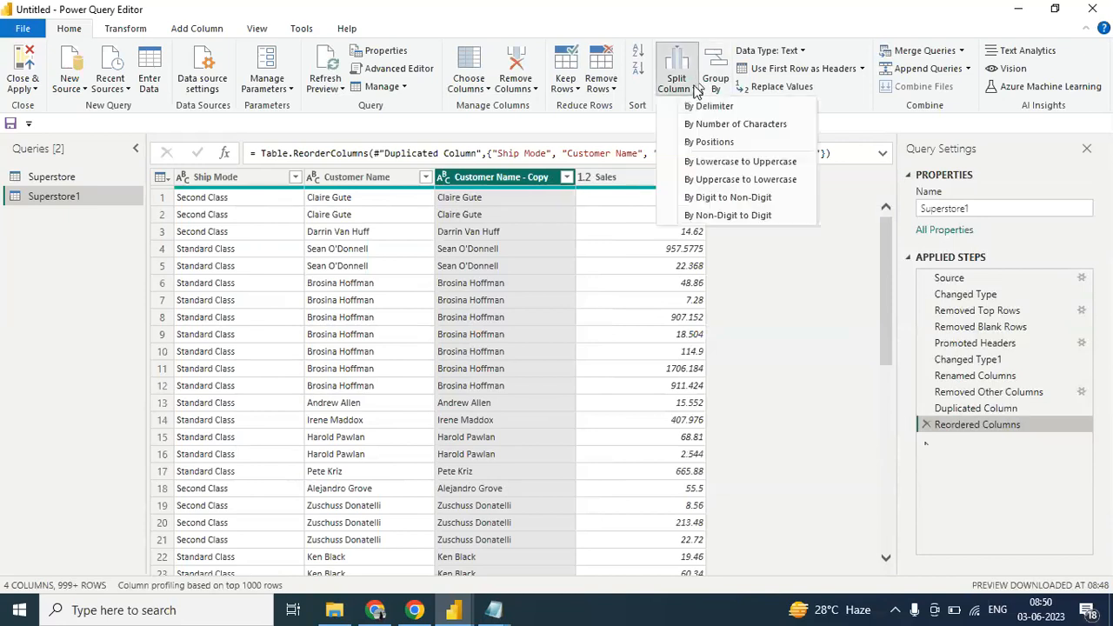
pyautogui.click(703, 146)
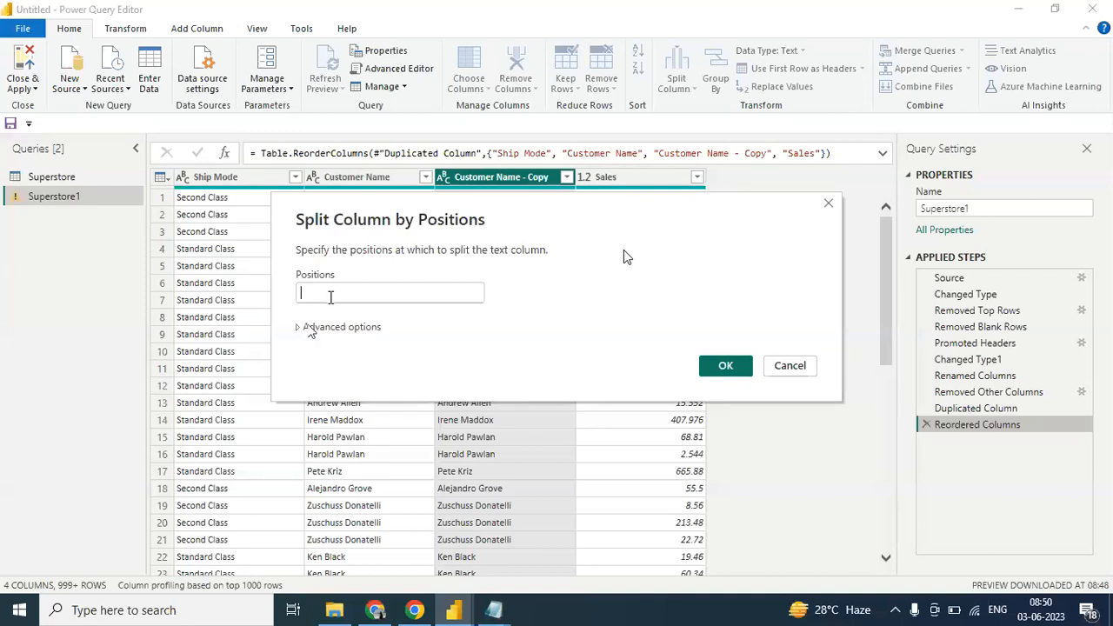
pyautogui.write('6')
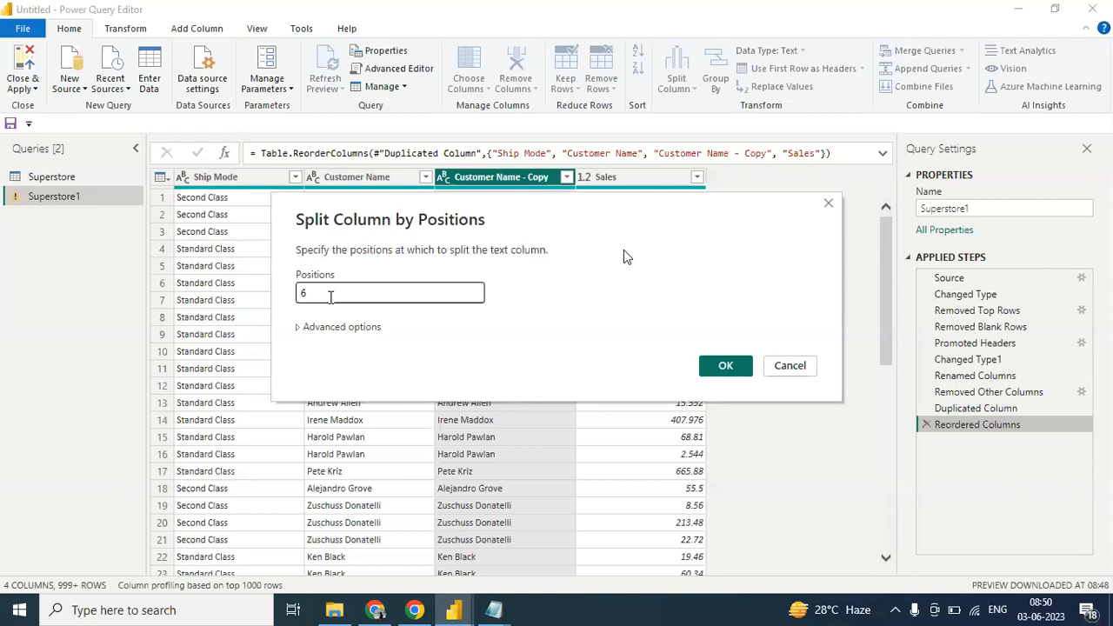
pyautogui.click(741, 365)
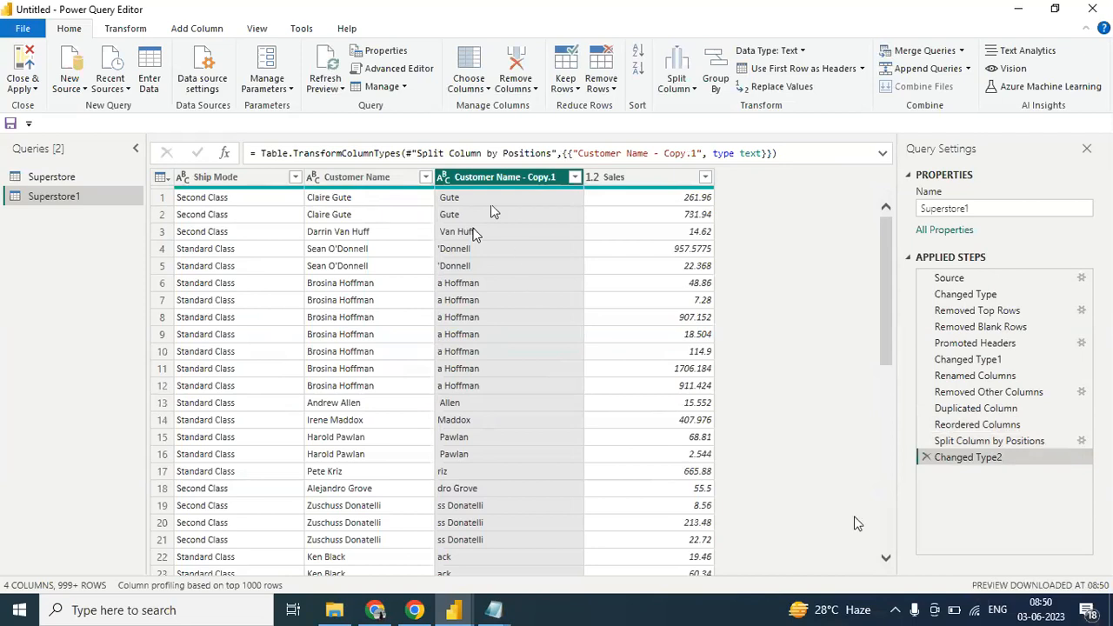
pyautogui.click(927, 458)
pyautogui.click(693, 90)
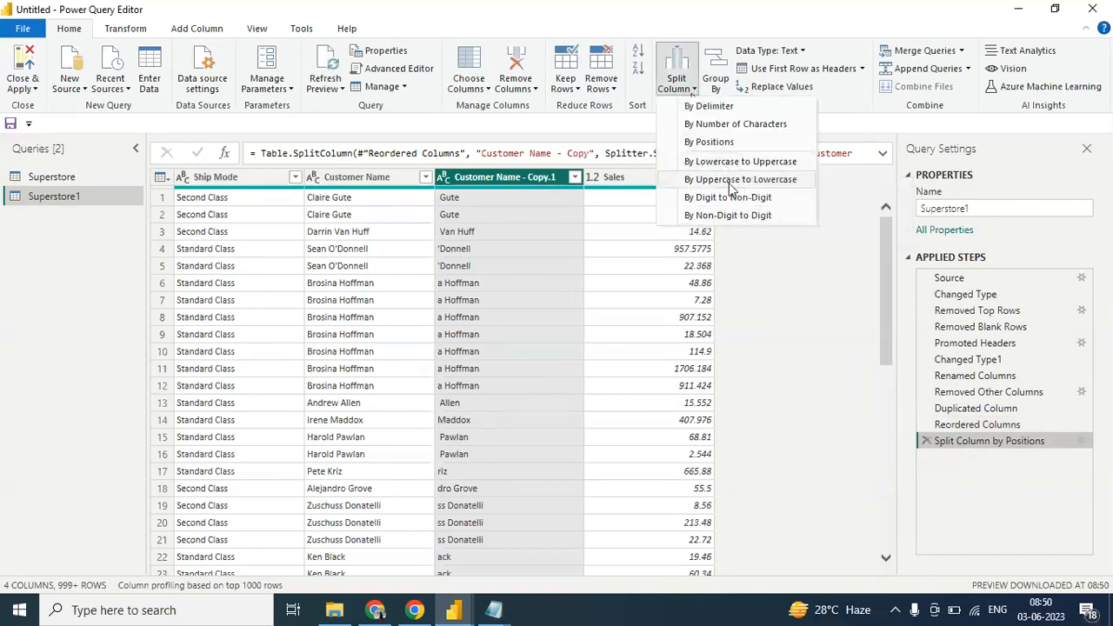
pyautogui.click(778, 256)
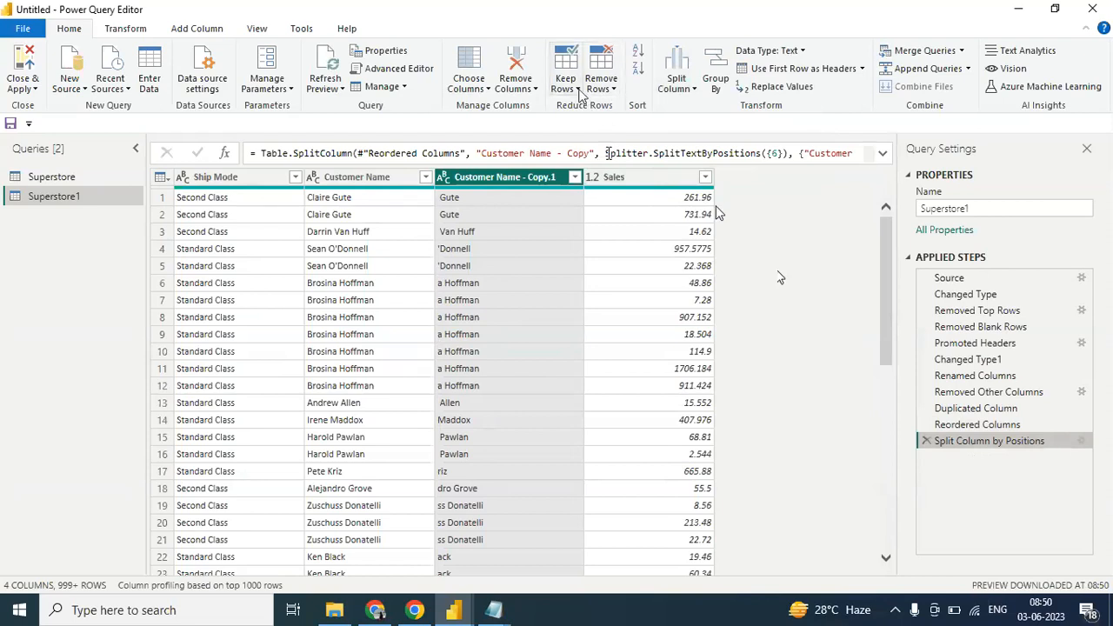
pyautogui.click(578, 90)
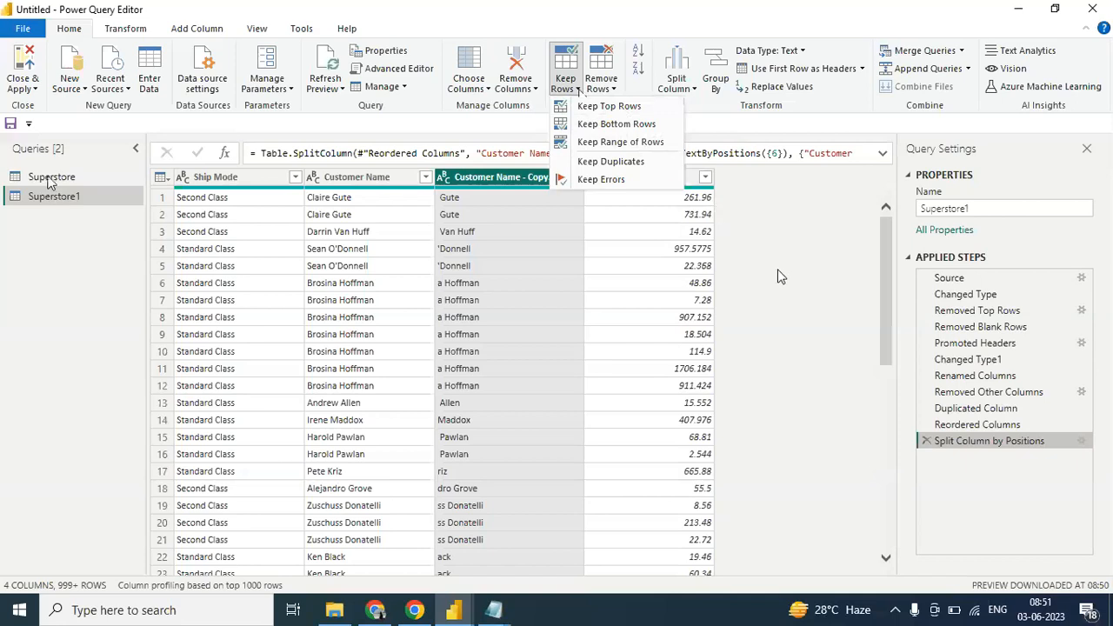
# - Keep only the top 10 rows of the Superstore query
pyautogui.click(49, 179)
pyautogui.click(50, 178)
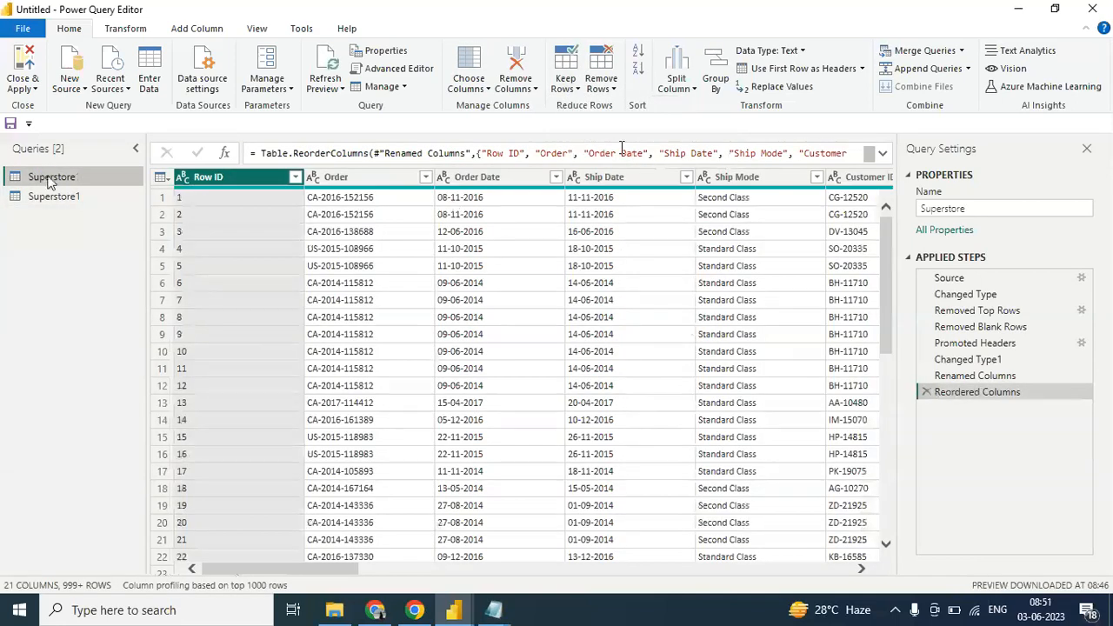
pyautogui.click(615, 90)
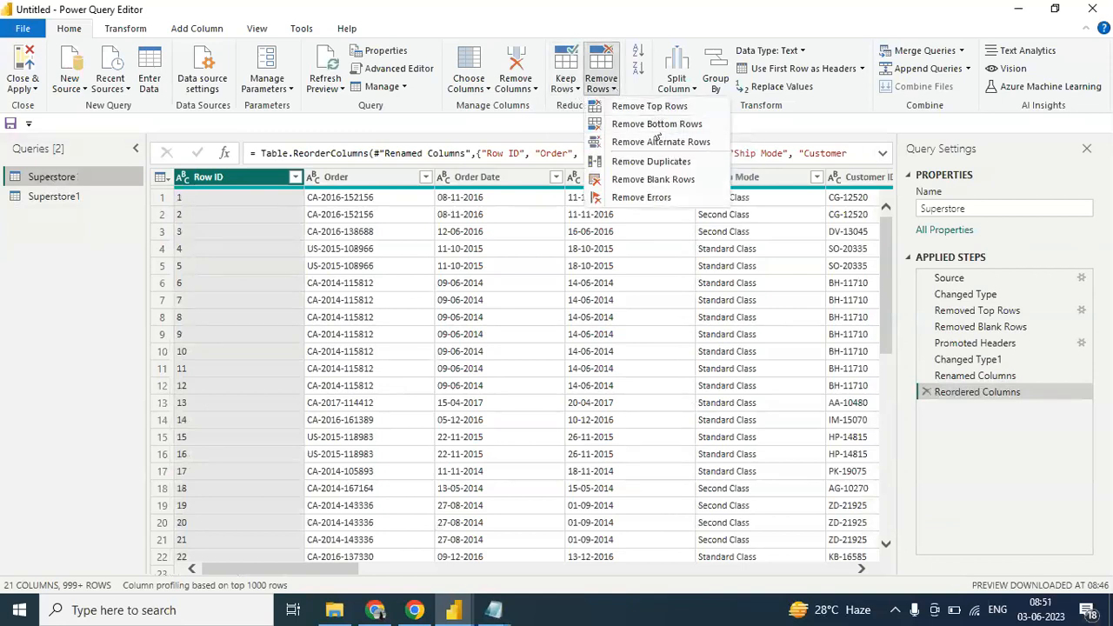
pyautogui.click(575, 90)
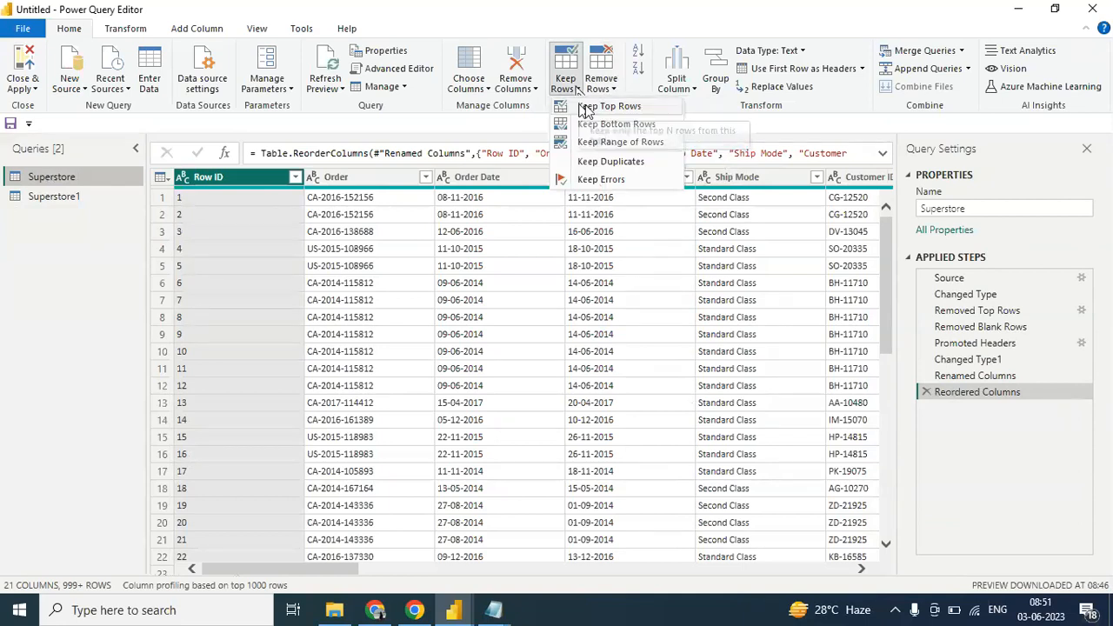
pyautogui.click(585, 106)
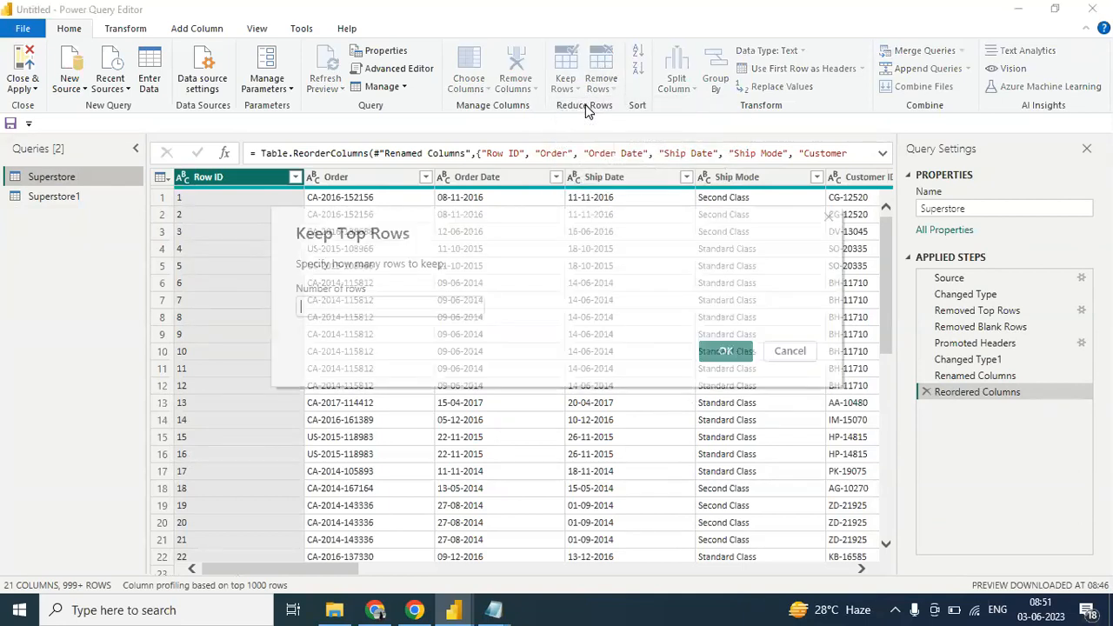
pyautogui.write('10')
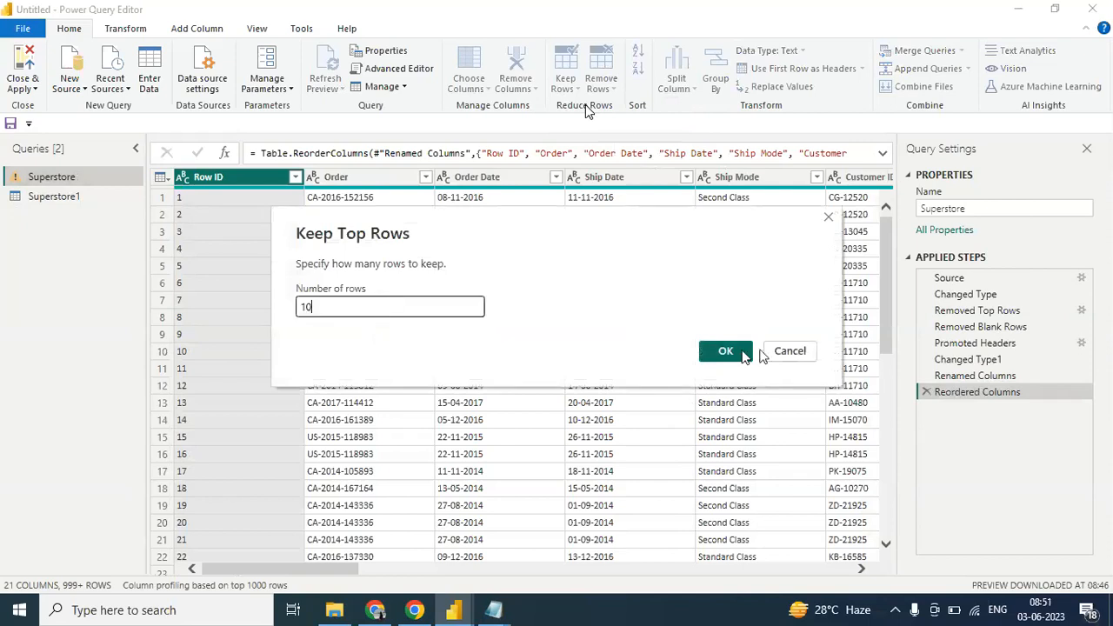
pyautogui.click(727, 351)
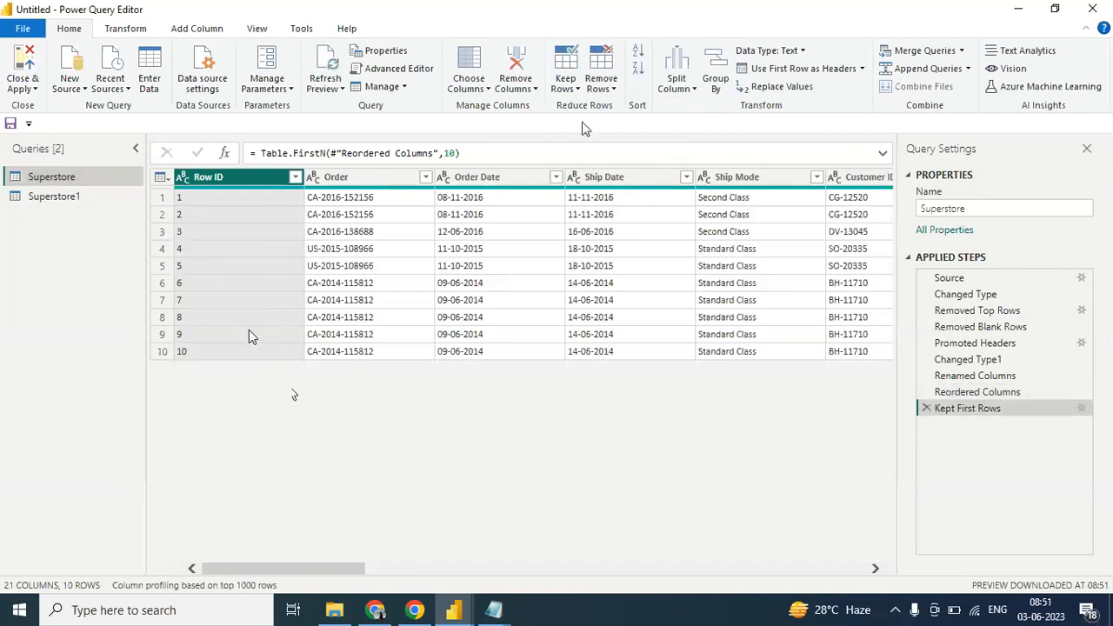
# - Edit the Kept First Rows formula to keep 5 rows, and change the count once more to 15
pyautogui.click(455, 154)
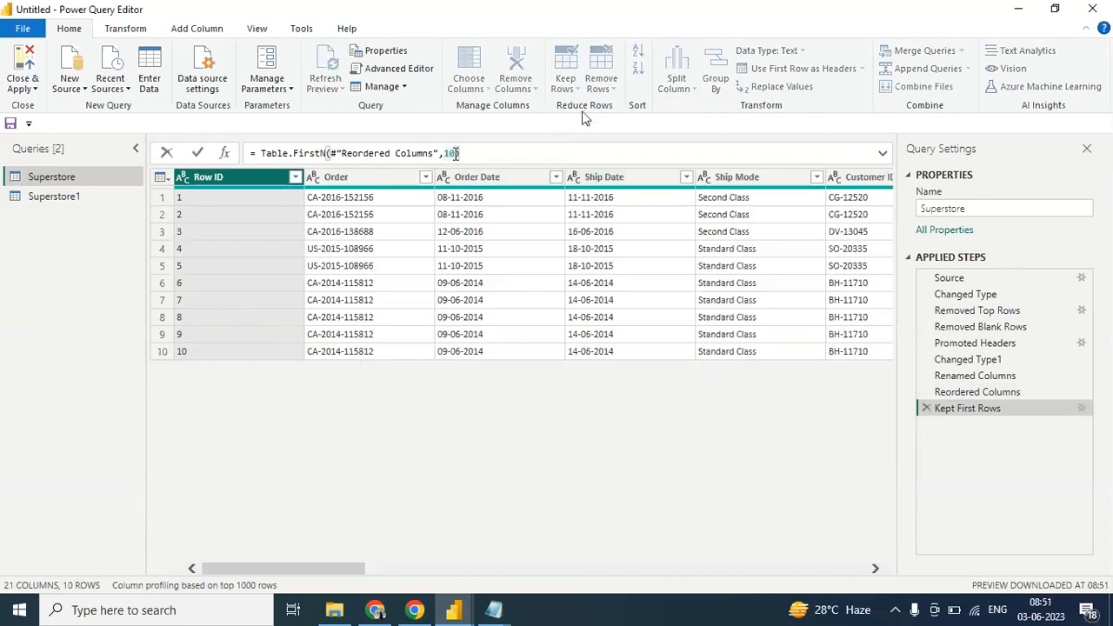
pyautogui.write('5')
pyautogui.press('Return')
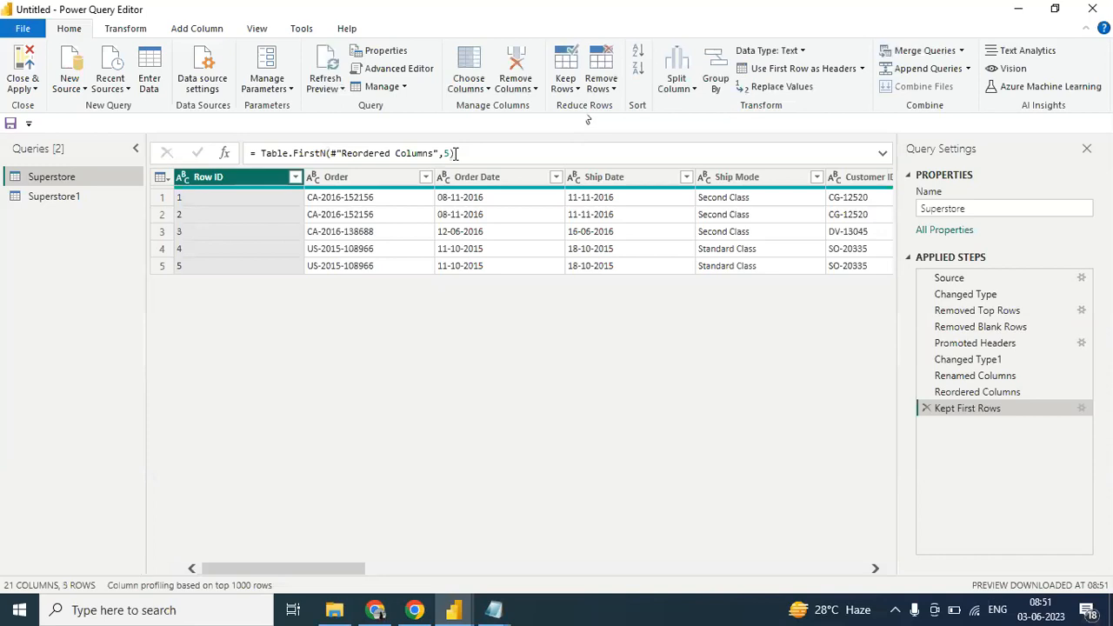
pyautogui.click(451, 153)
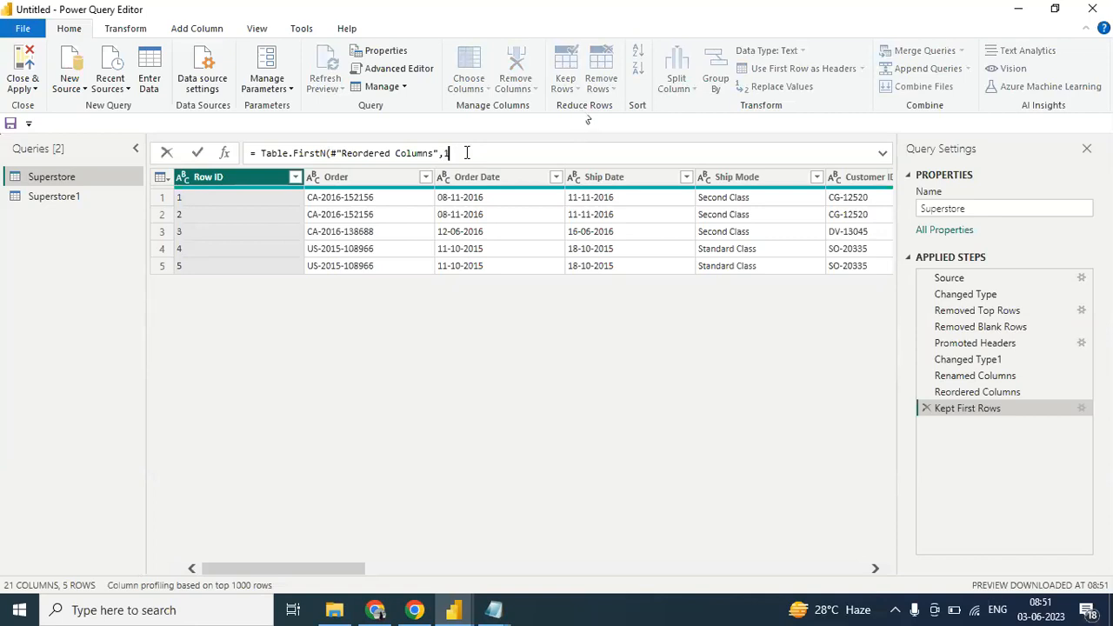
pyautogui.write(')')
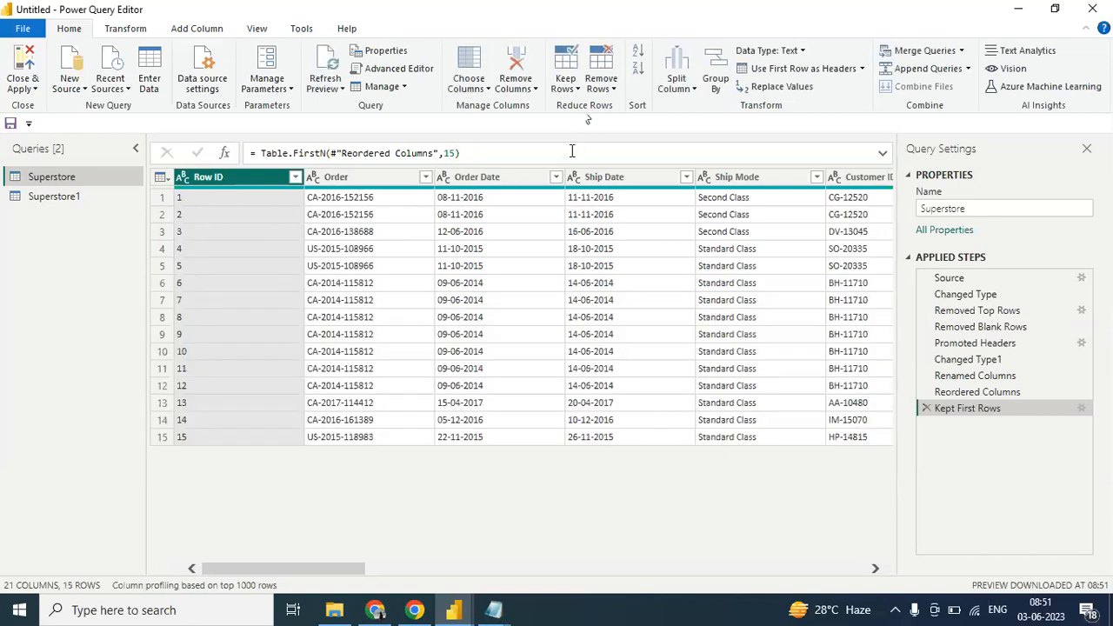
# - Delete the Kept First Rows applied step from the Superstore query
pyautogui.click(580, 92)
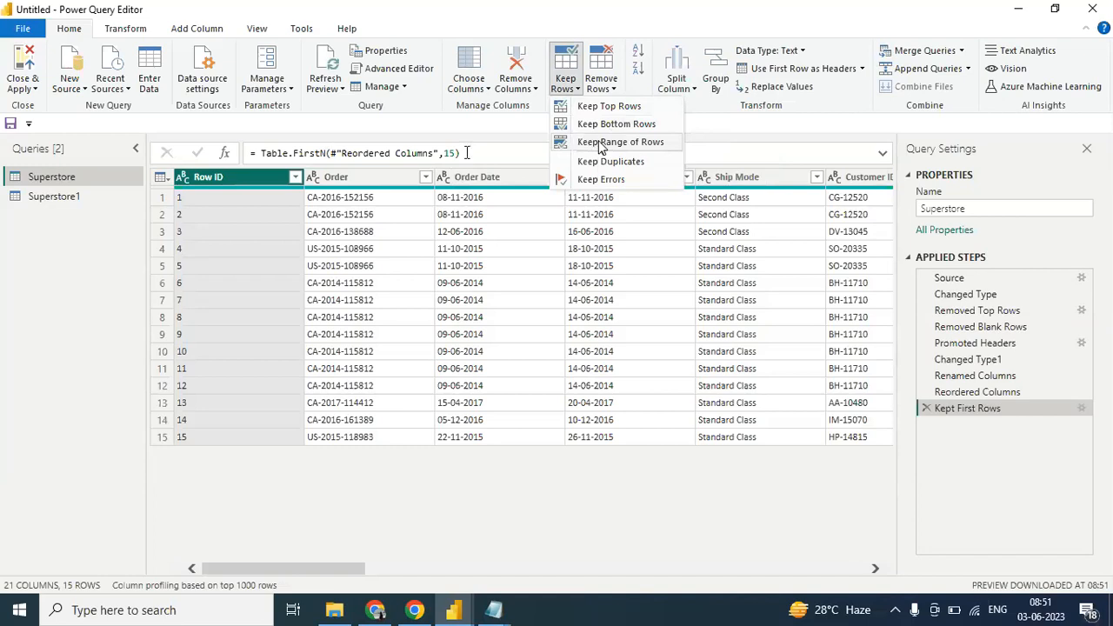
pyautogui.click(926, 409)
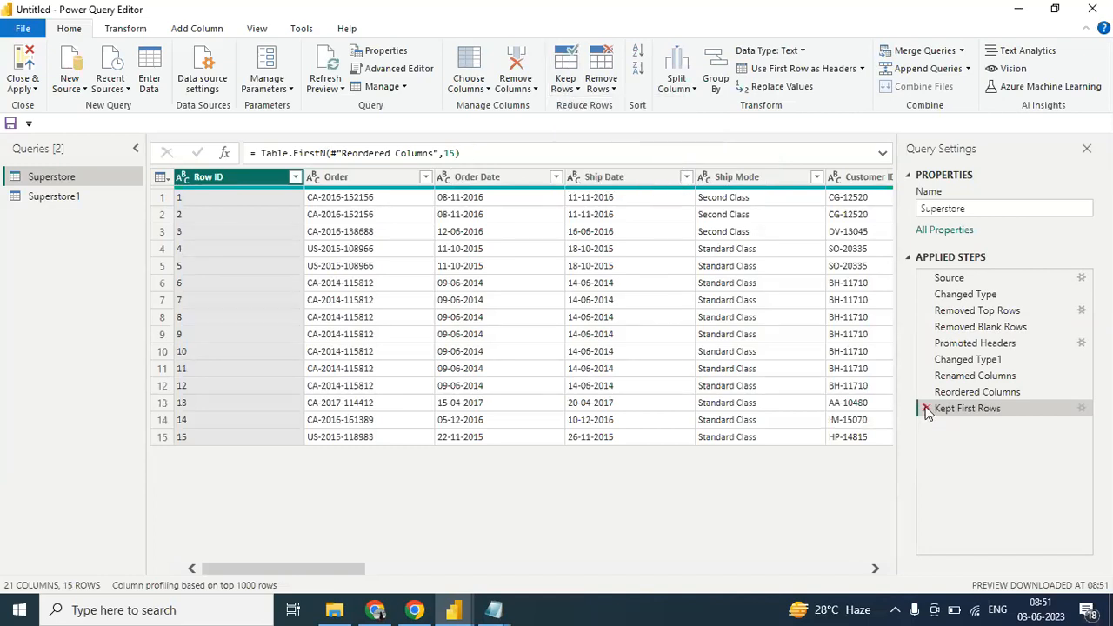
# - Delete the Kept First Rows applied step, and keep a range of 5 rows starting from row 3 in the Superstore query
pyautogui.click(926, 409)
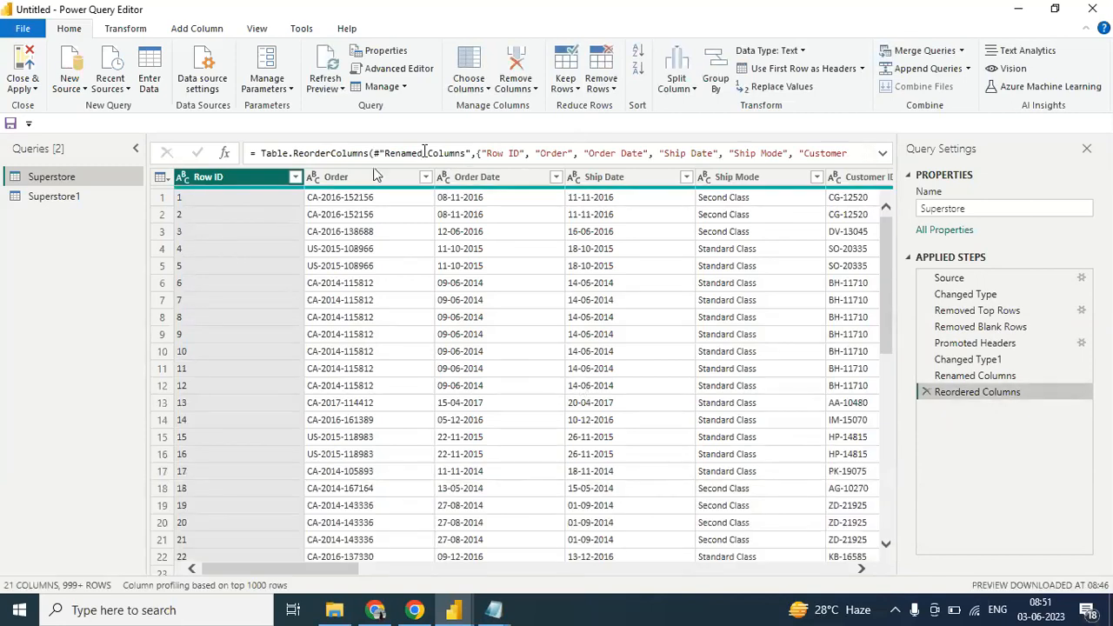
pyautogui.click(578, 88)
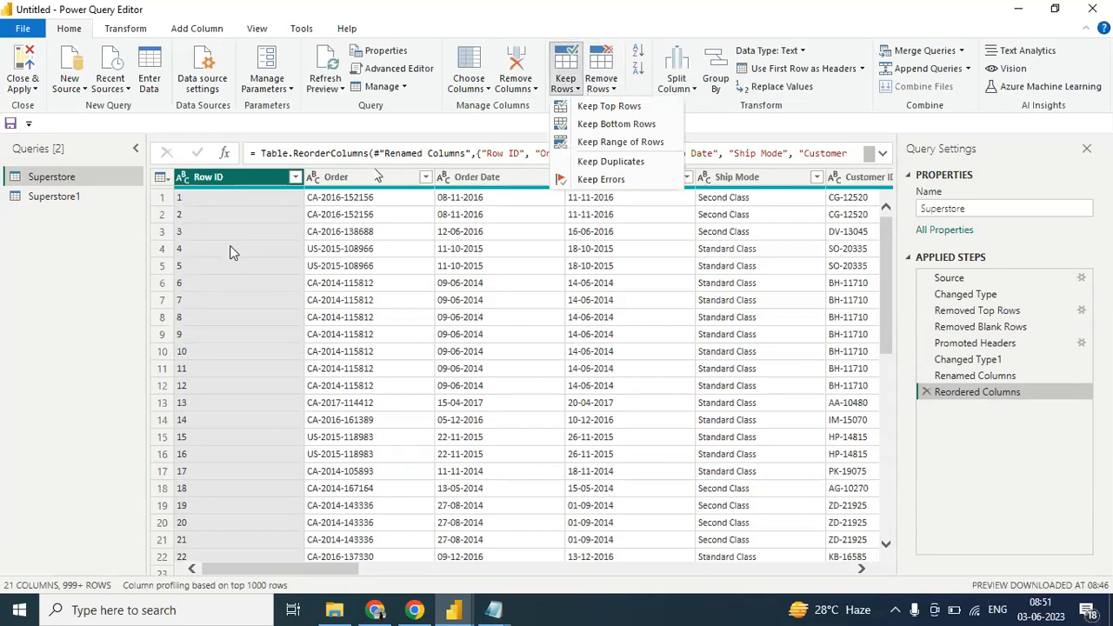
pyautogui.click(609, 142)
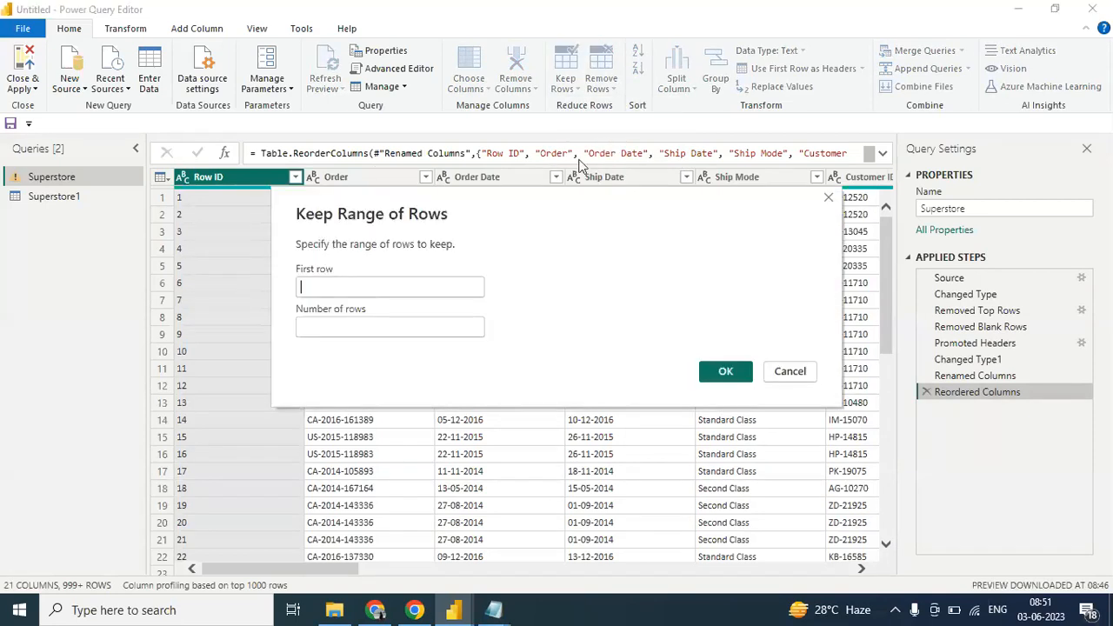
pyautogui.moveTo(496, 206); pyautogui.dragTo(676, 195)
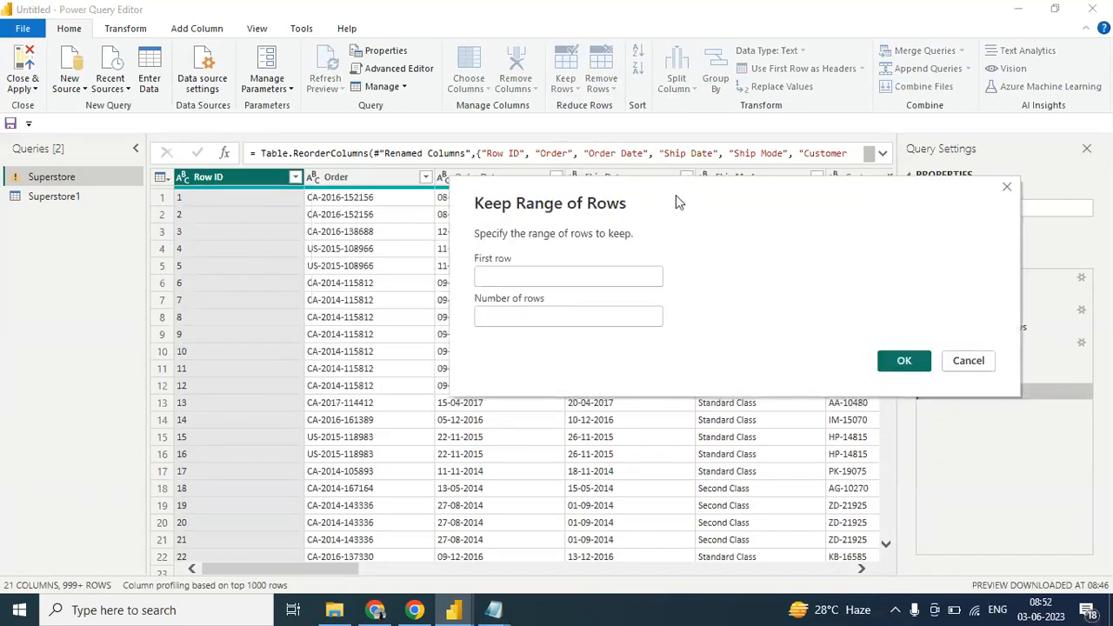
pyautogui.click(538, 273)
pyautogui.write('3')
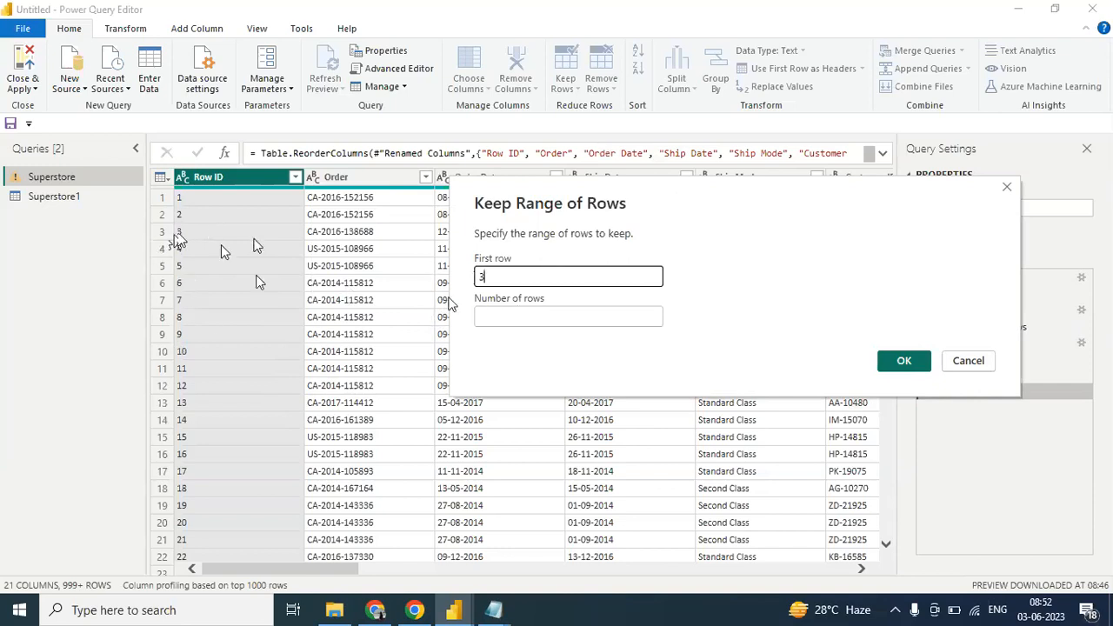
pyautogui.click(528, 313)
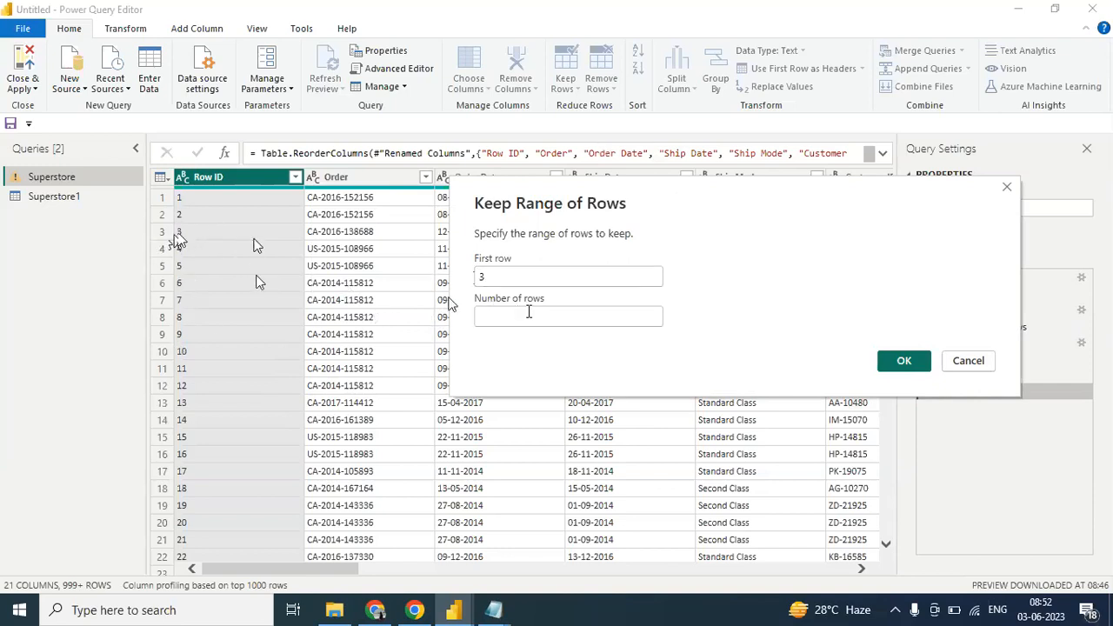
pyautogui.write('5')
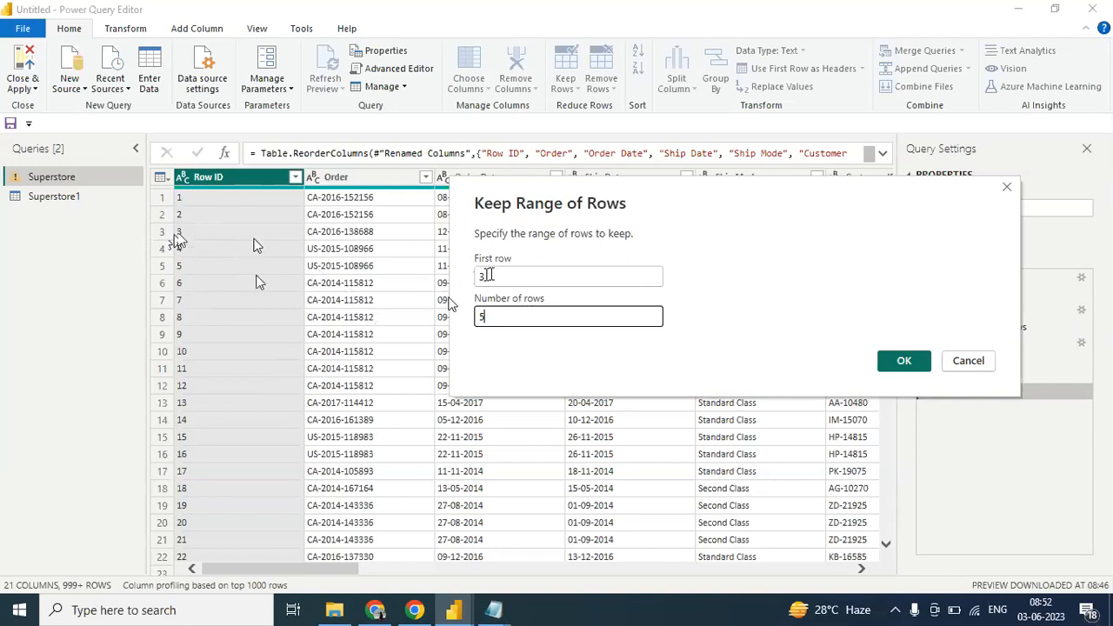
pyautogui.moveTo(502, 272); pyautogui.dragTo(471, 281)
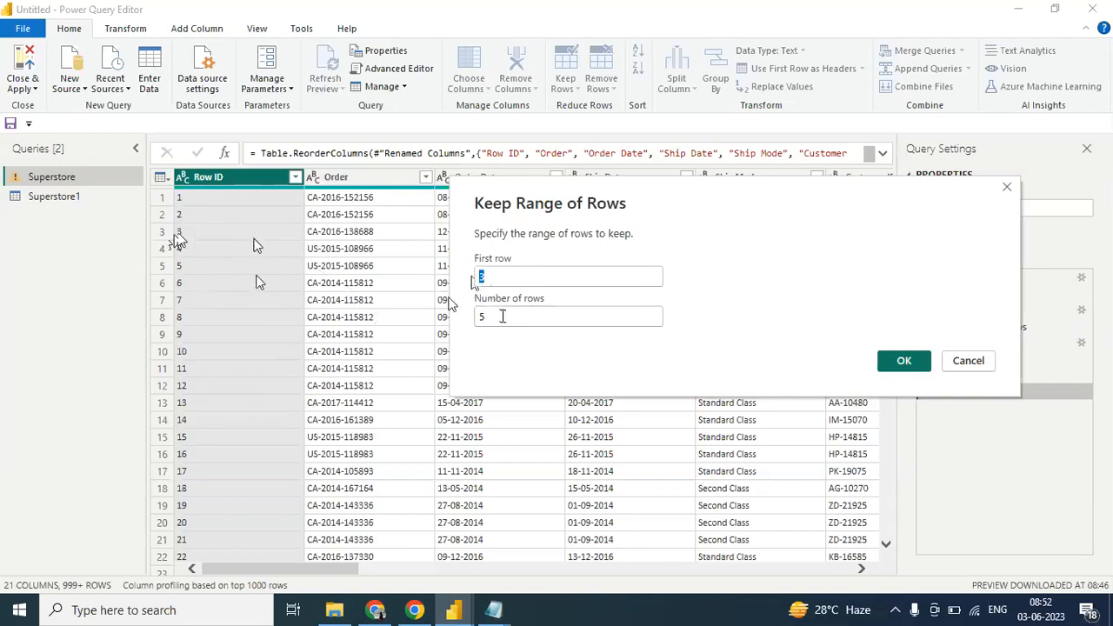
pyautogui.click(502, 316)
pyautogui.press('BackSpace')
pyautogui.write('5')
pyautogui.click(899, 362)
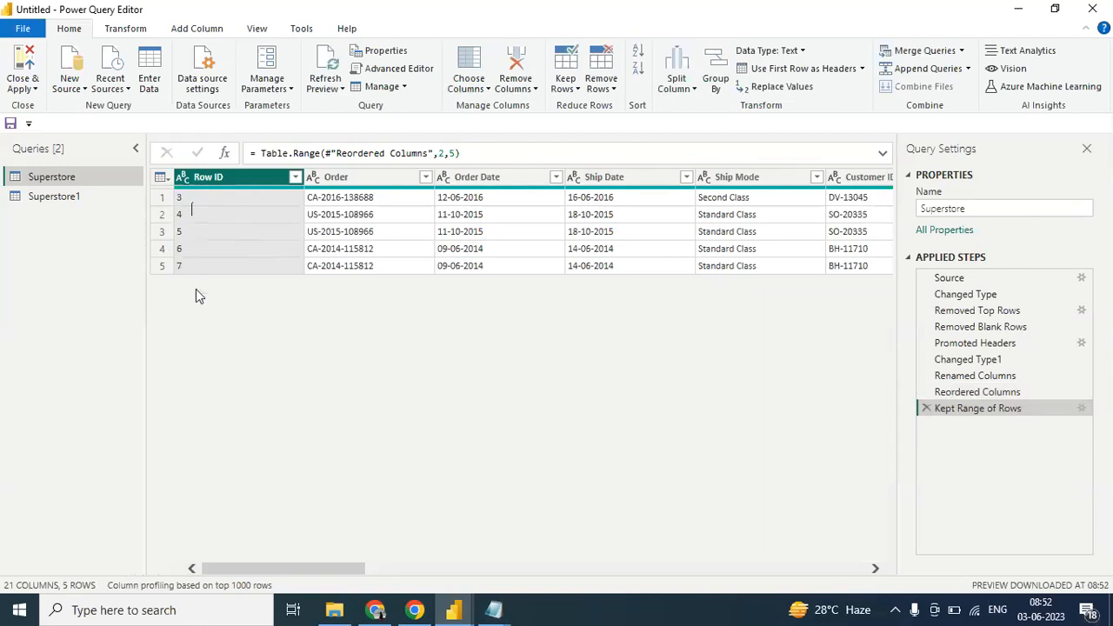
# - Edit the Kept Range of Rows step's settings to keep 8 rows
pyautogui.click(1083, 410)
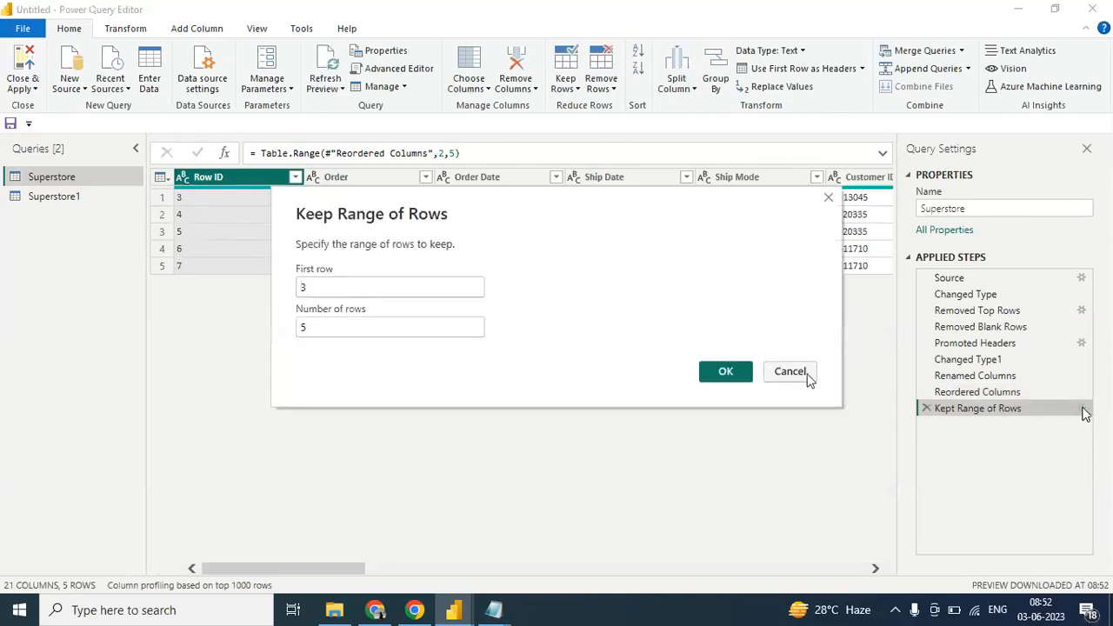
pyautogui.click(807, 379)
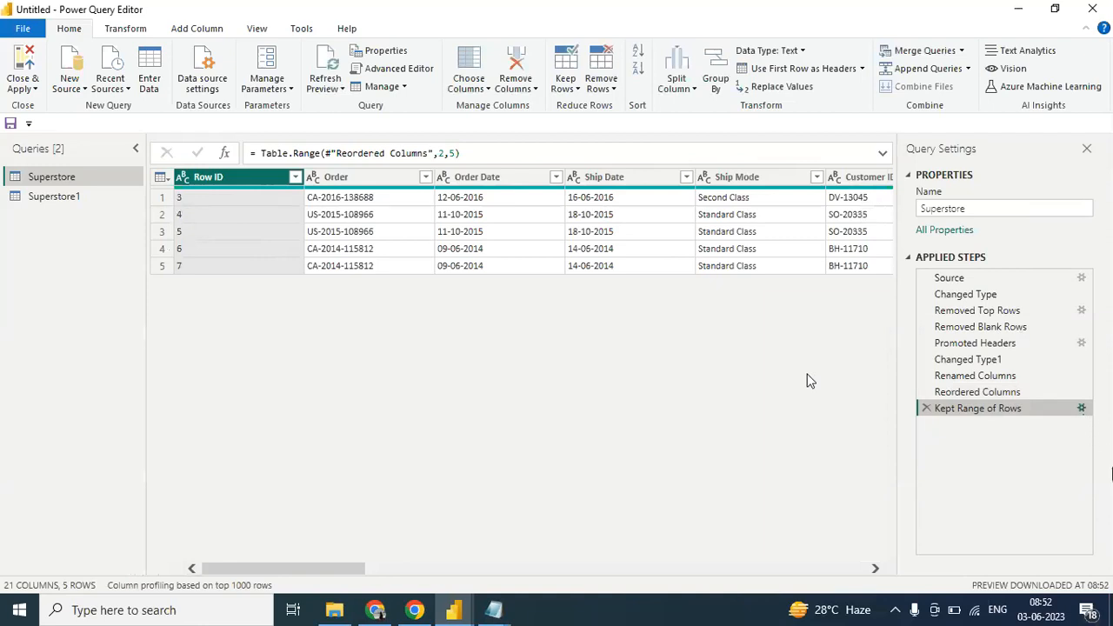
pyautogui.click(1082, 409)
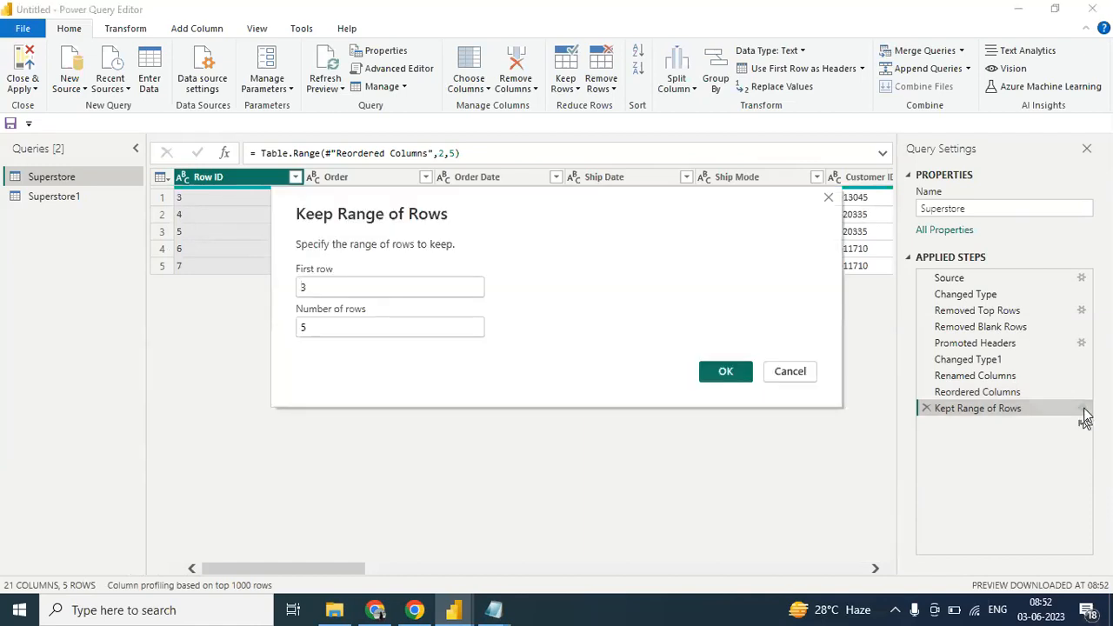
pyautogui.moveTo(329, 327); pyautogui.dragTo(284, 327)
pyautogui.write('8')
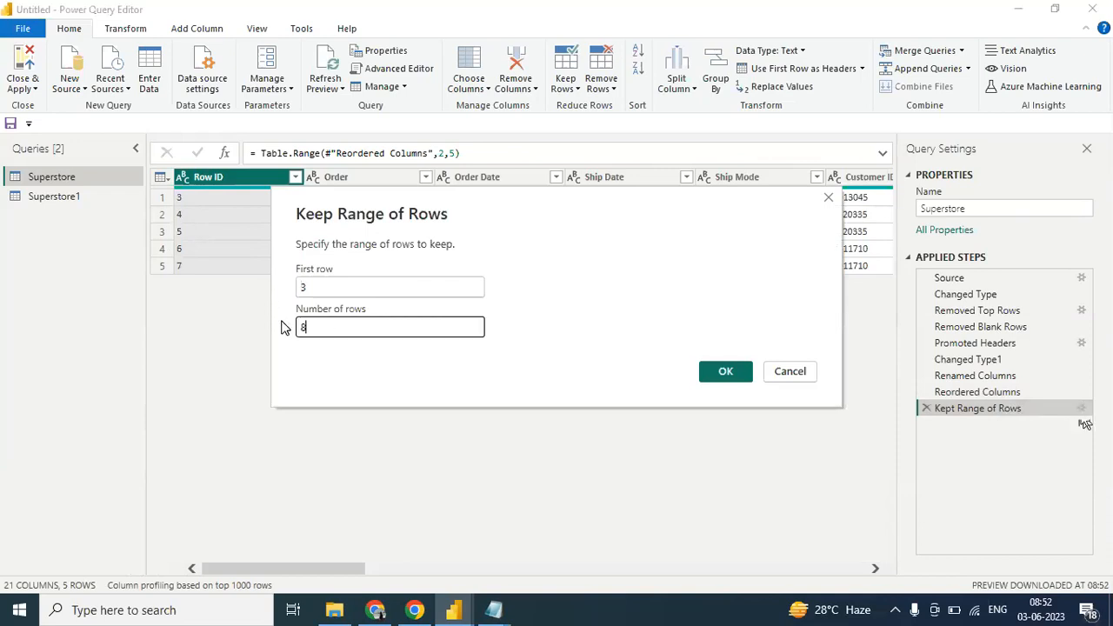
pyautogui.click(721, 381)
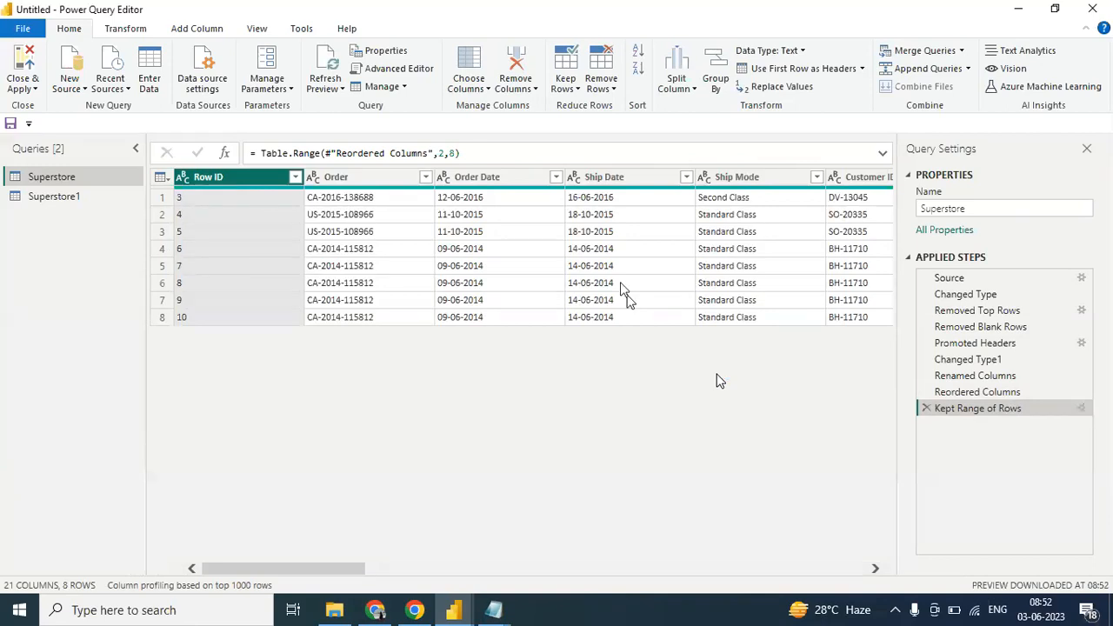
# - Delete the Kept Range of Rows applied step from the Superstore query
pyautogui.click(578, 91)
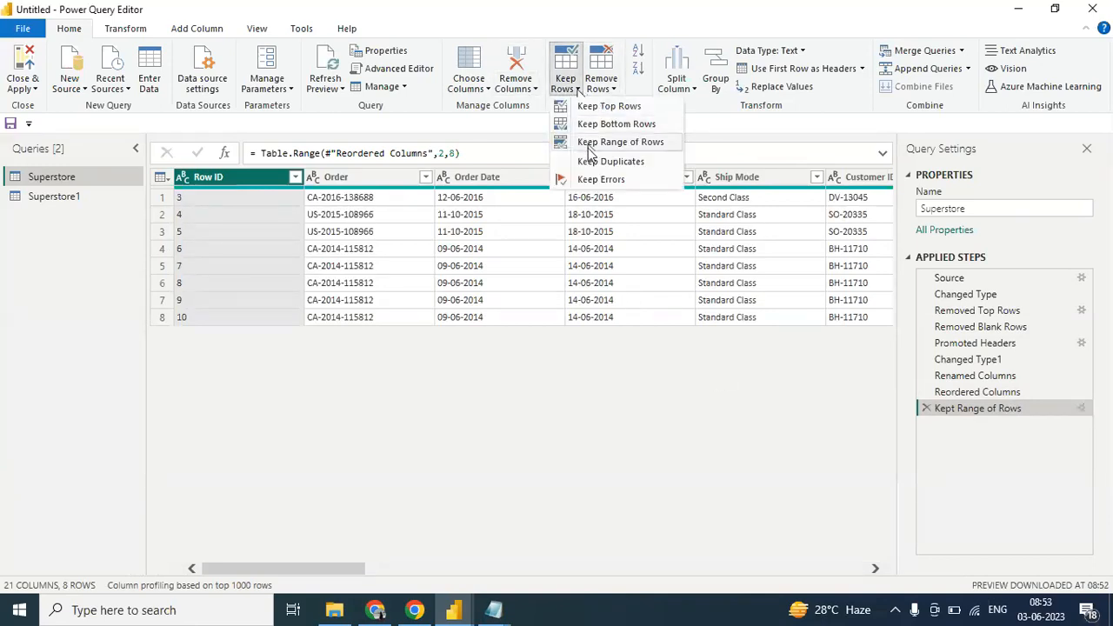
pyautogui.click(927, 408)
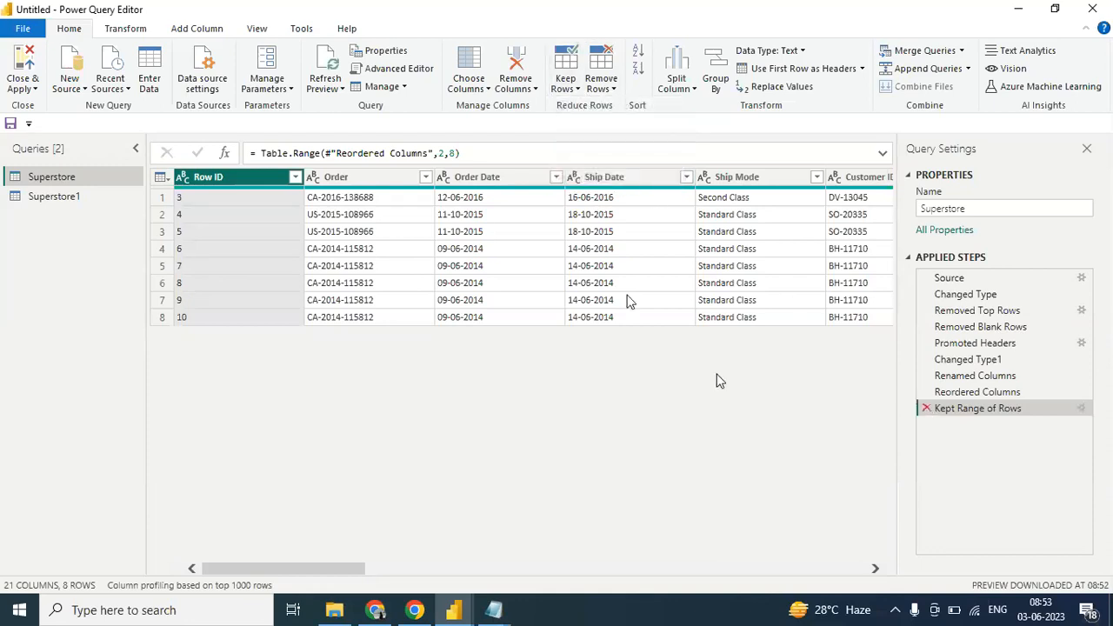
pyautogui.click(927, 408)
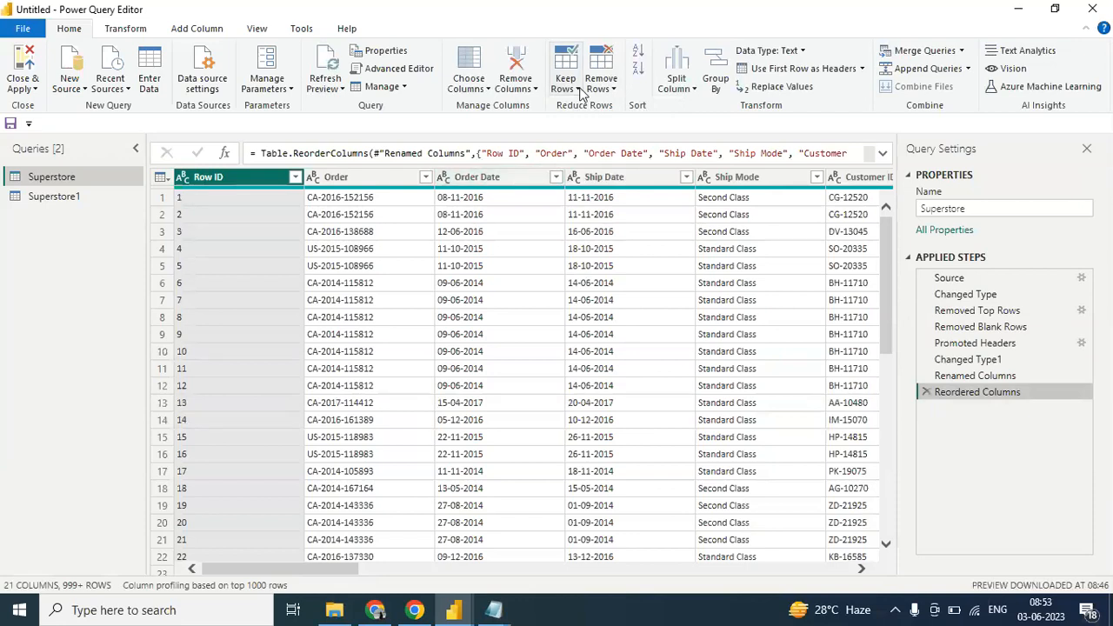
pyautogui.click(579, 91)
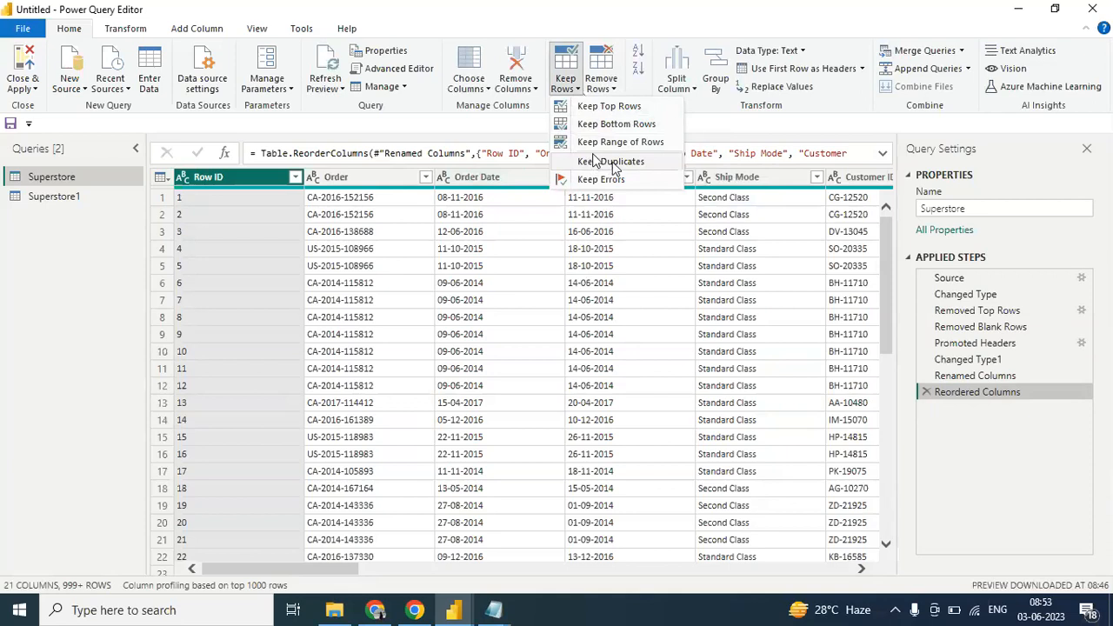
pyautogui.click(706, 126)
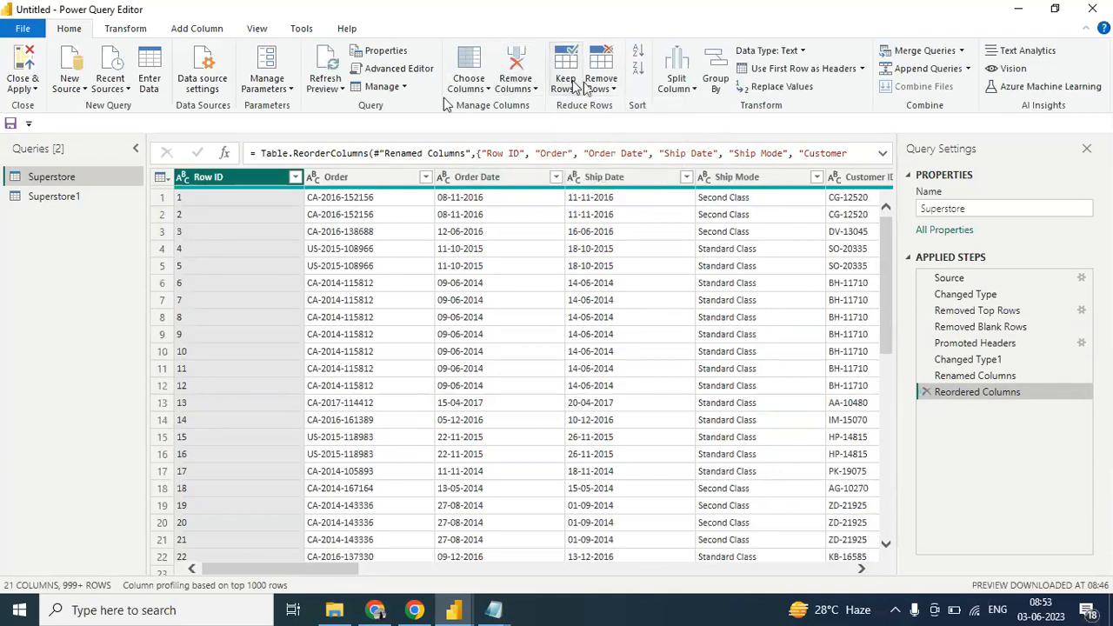
pyautogui.click(694, 87)
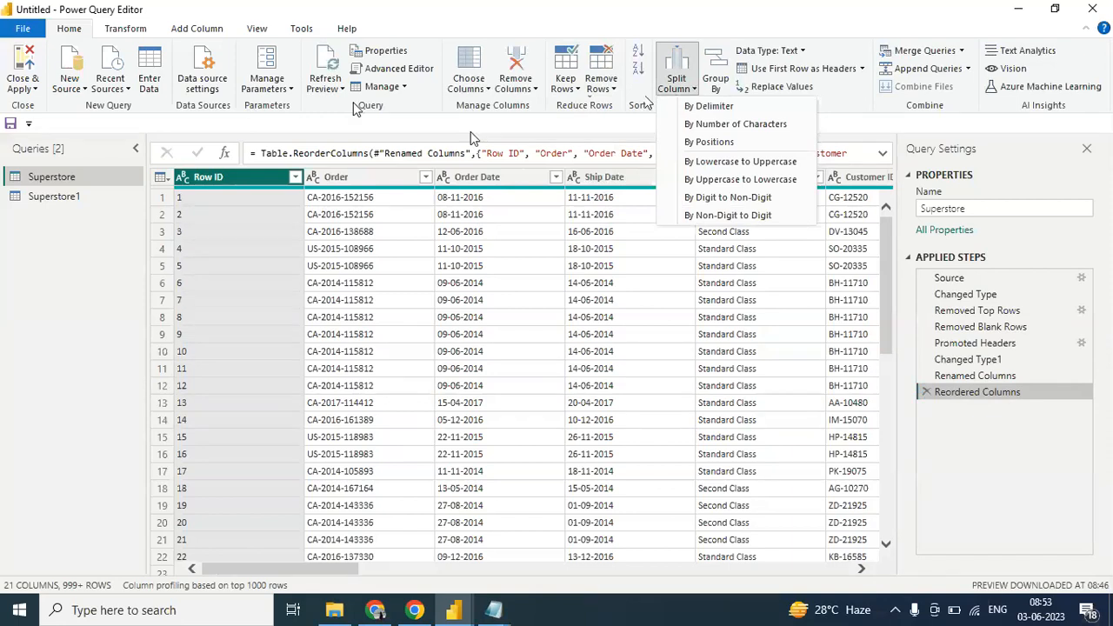
pyautogui.click(422, 98)
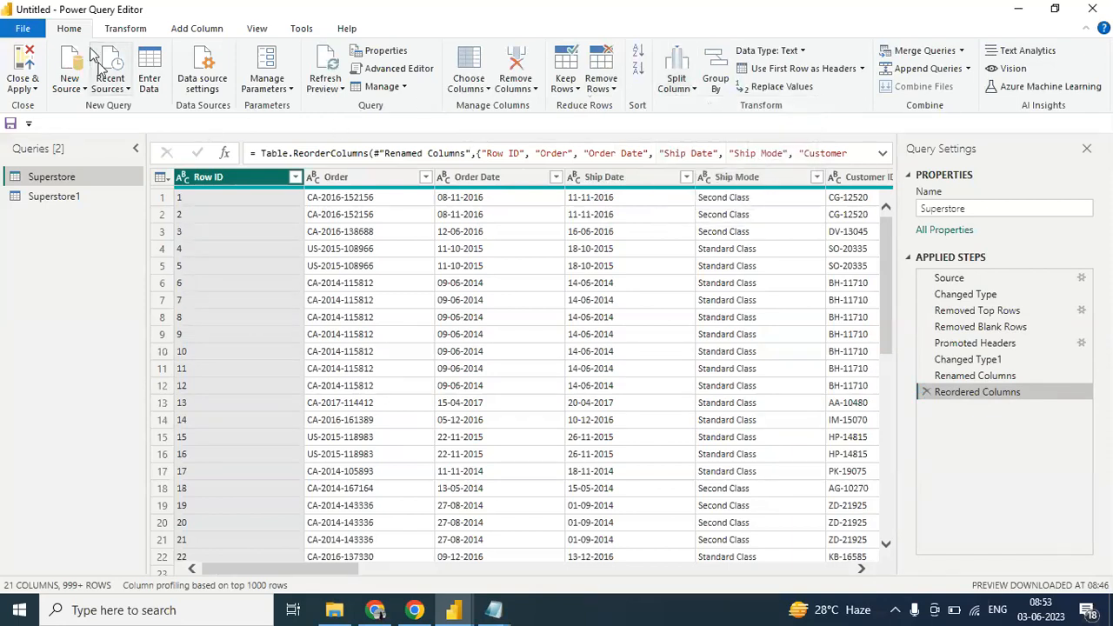
# - Switch to the Superstore1 query and convert the Ship Mode column's text to lowercase
pyautogui.click(126, 27)
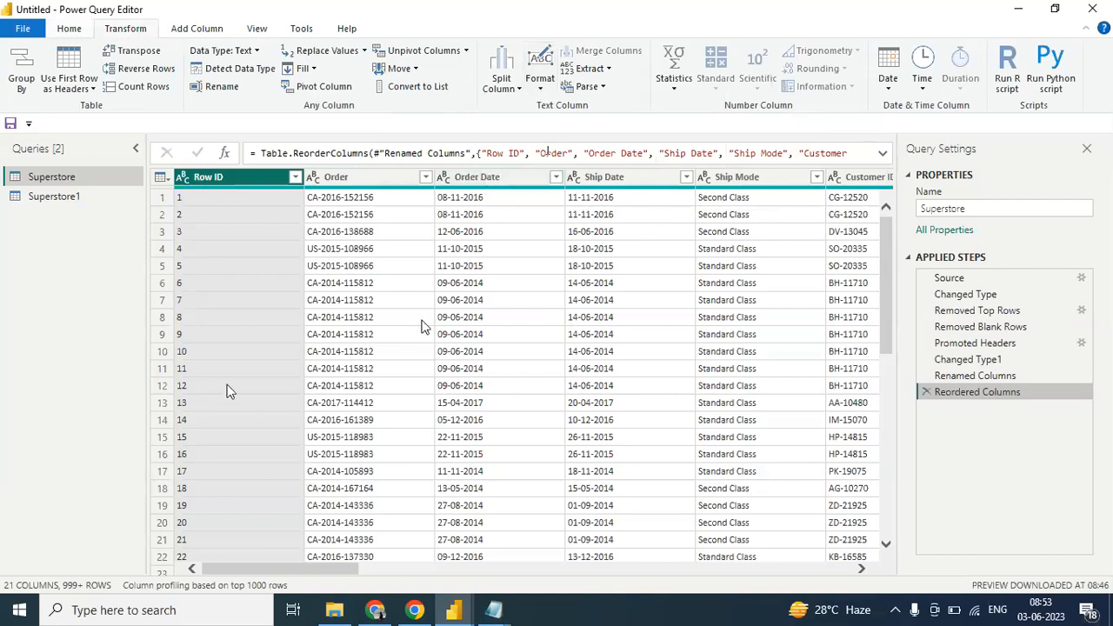
pyautogui.click(51, 196)
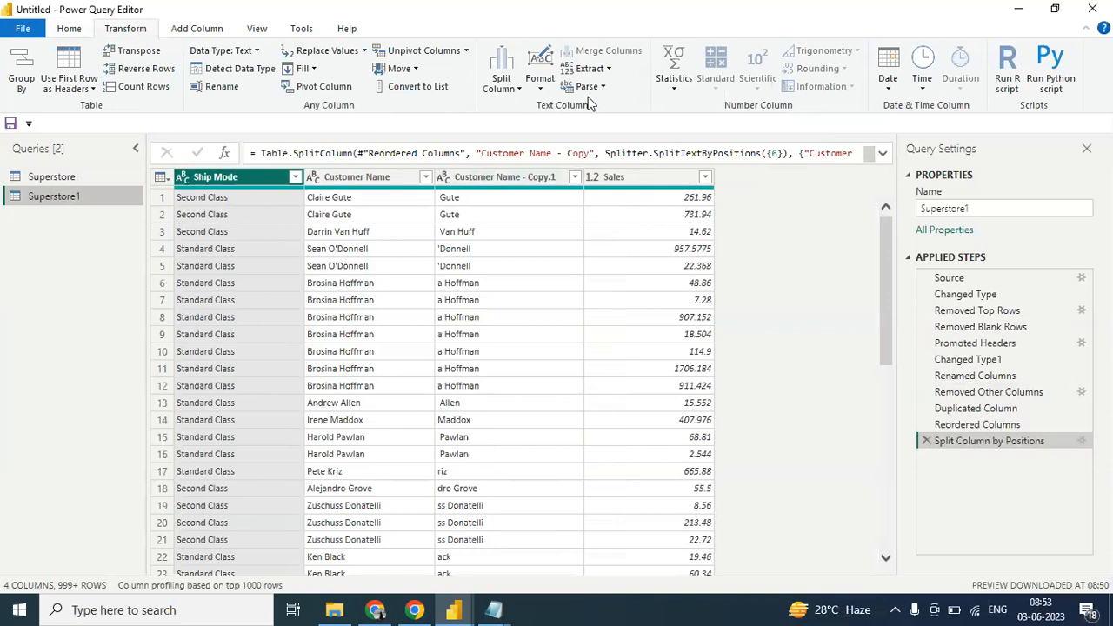
pyautogui.click(540, 92)
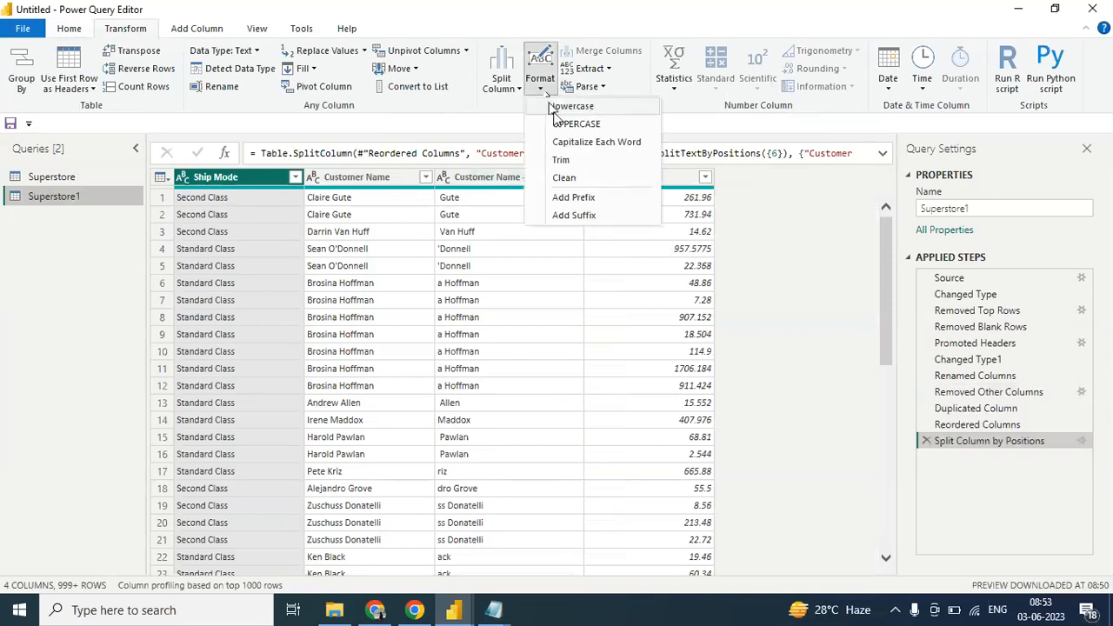
pyautogui.click(563, 106)
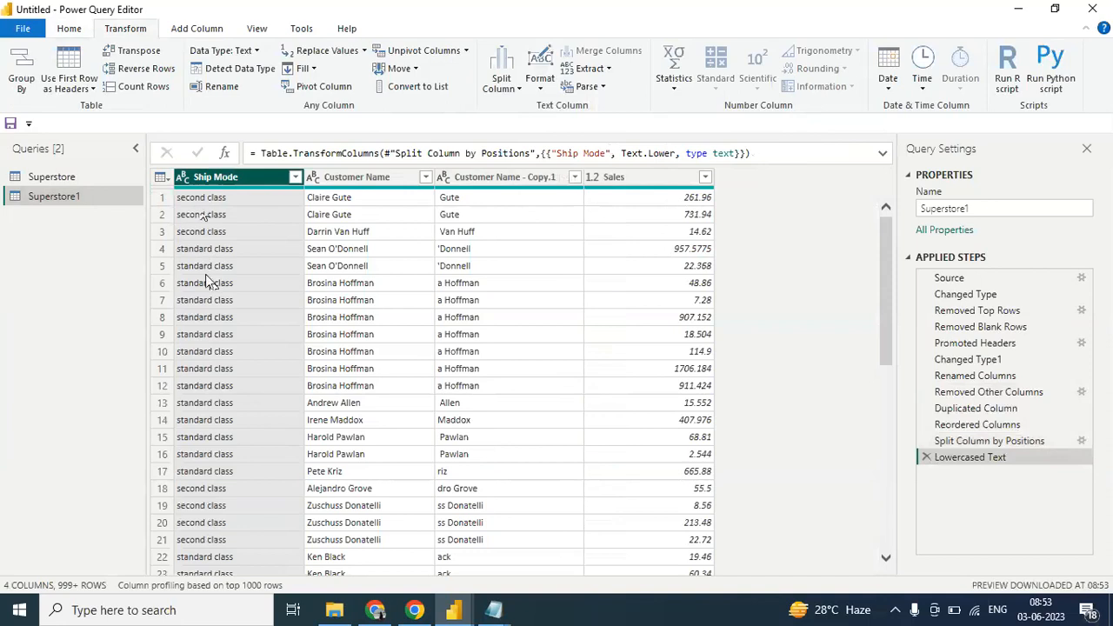
# - Convert the Ship Mode column's text to uppercase, and apply Capitalize Each Word to the same column
pyautogui.click(532, 90)
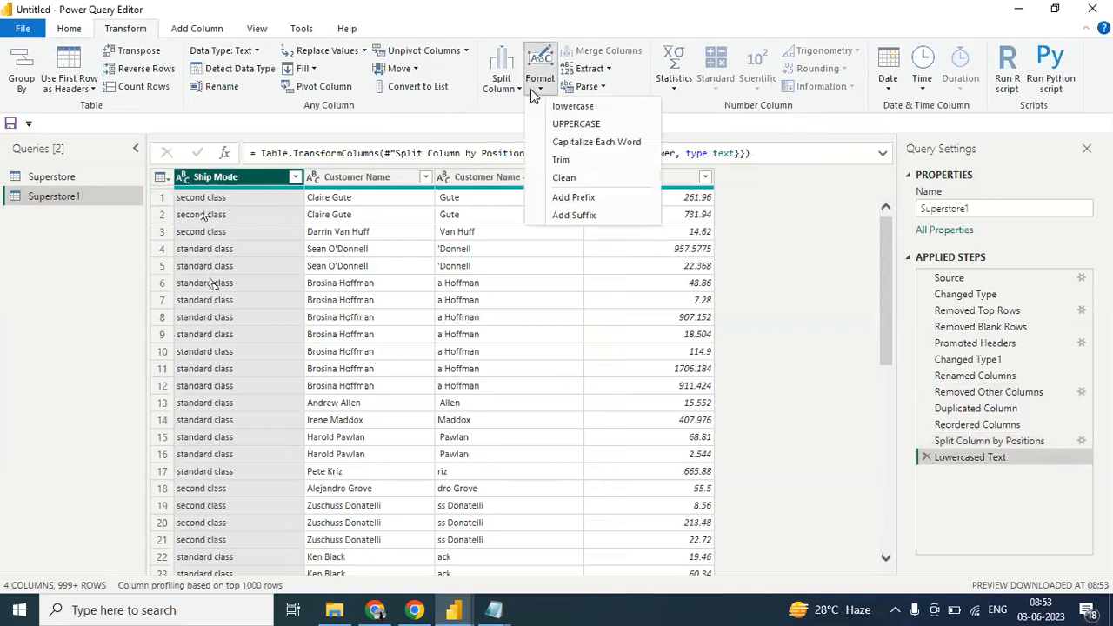
pyautogui.click(551, 130)
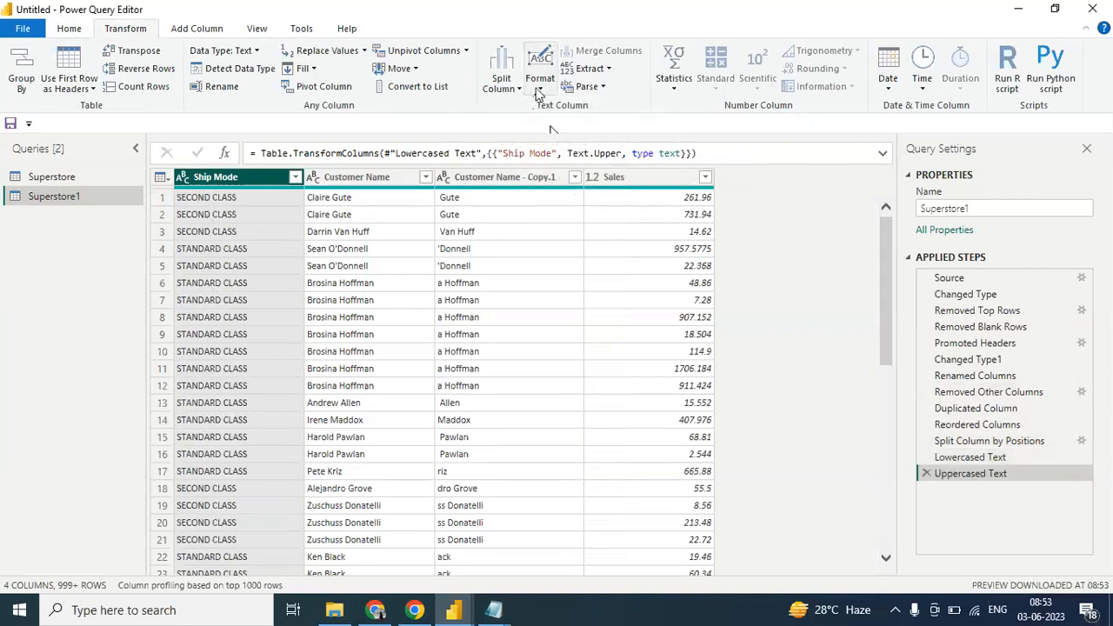
pyautogui.click(538, 91)
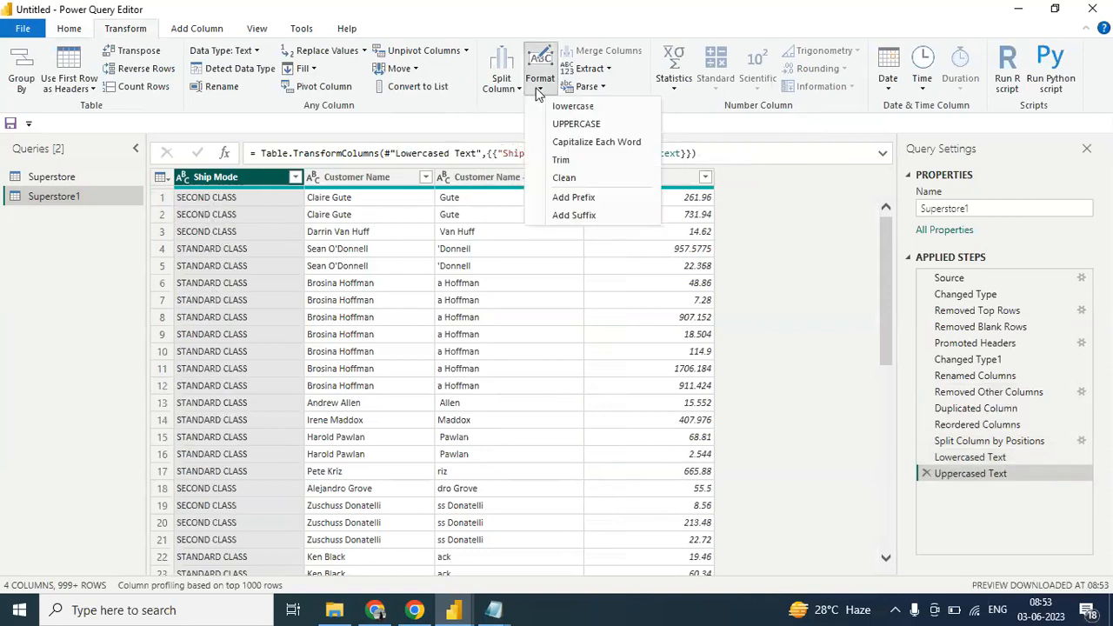
pyautogui.click(564, 144)
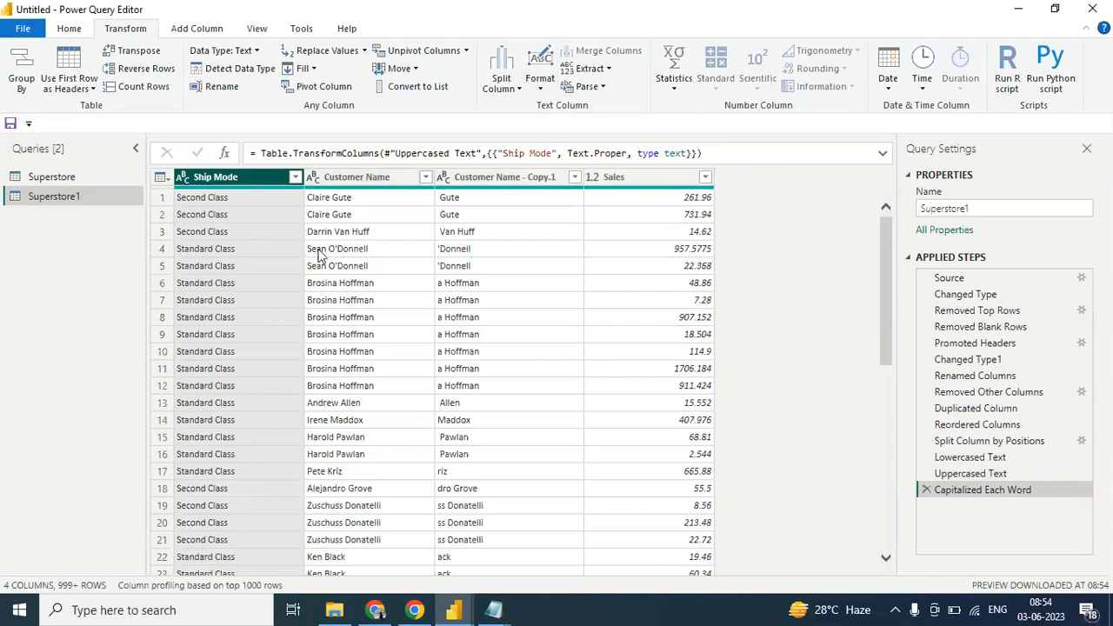
# - Switch to Notepad and write a sample first name preceded by two spaces to illustrate the Trim format
pyautogui.click(540, 91)
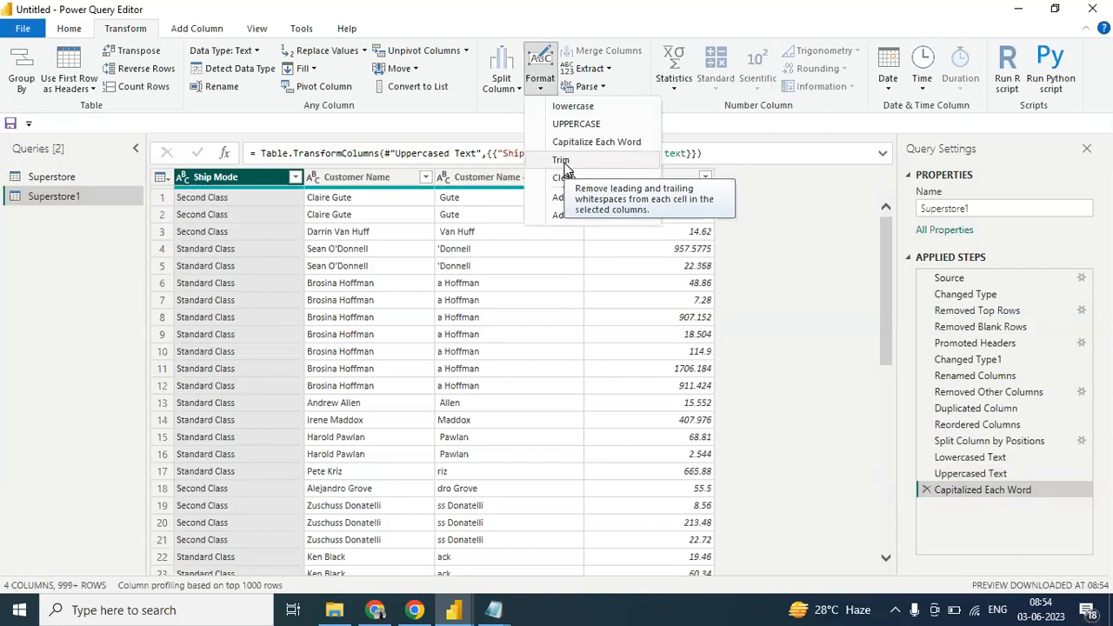
pyautogui.press('super+r')
pyautogui.press('Return')
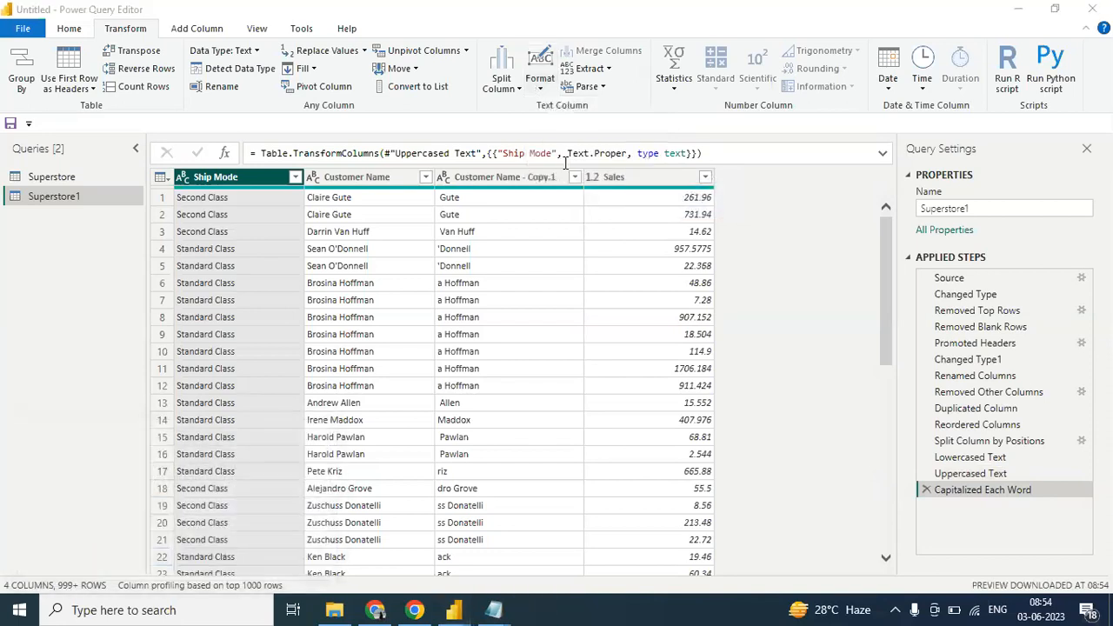
pyautogui.write('Aditya')
pyautogui.press('Left')
pyautogui.press('Left')
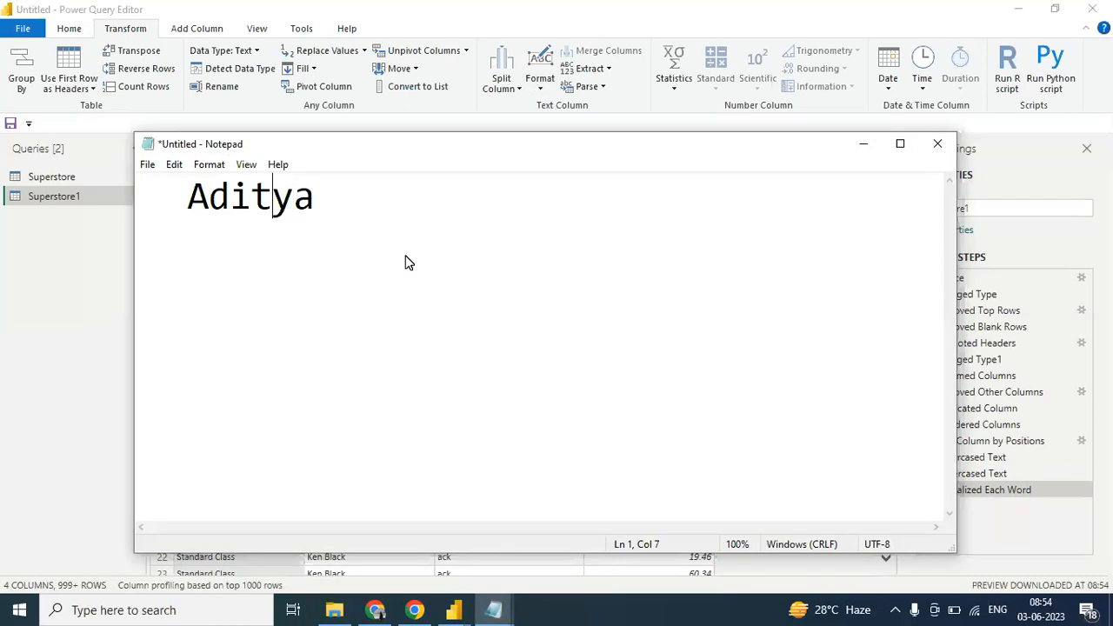
# - Highlight the two leading spaces before the sample name in Notepad, and return to Power Query Editor
pyautogui.hotkey('ctrl', 'Left')
pyautogui.press('Home')
pyautogui.hotkey('shift', 'Right')
pyautogui.hotkey('shift', 'Right')
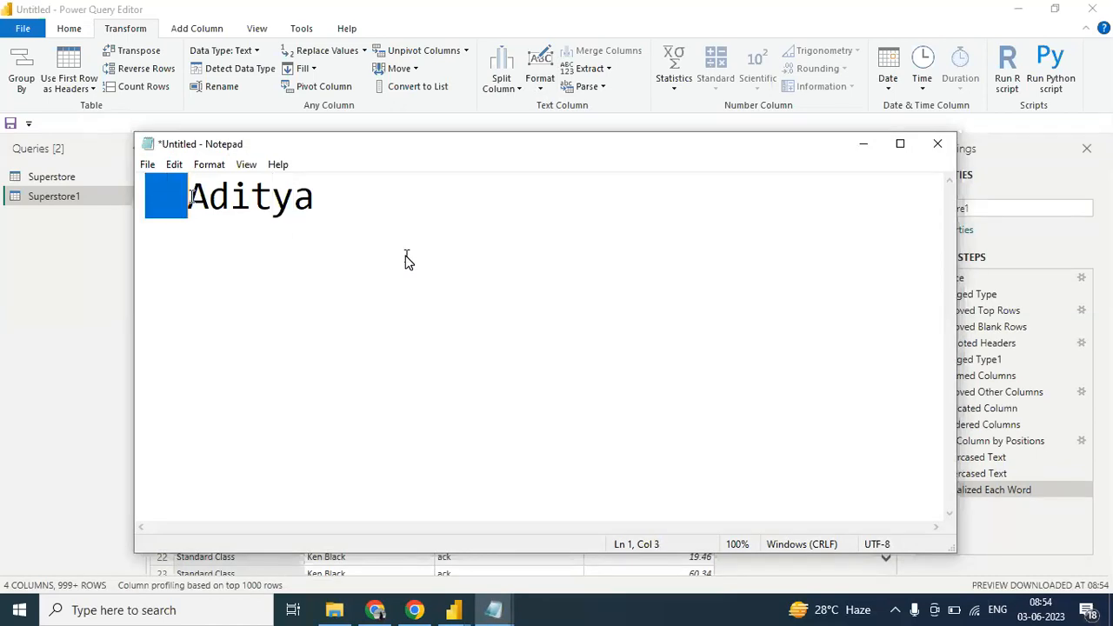
pyautogui.click(204, 249)
pyautogui.click(147, 246)
pyautogui.hotkey('shift', 'Right')
pyautogui.hotkey('shift', 'Right')
pyautogui.click(321, 205)
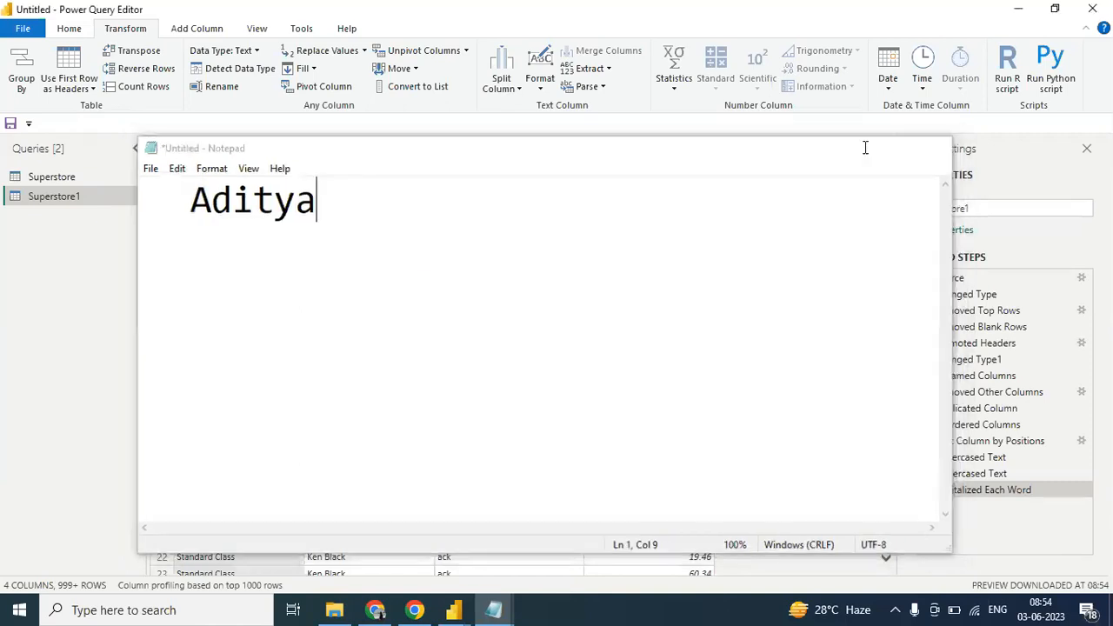
pyautogui.click(865, 144)
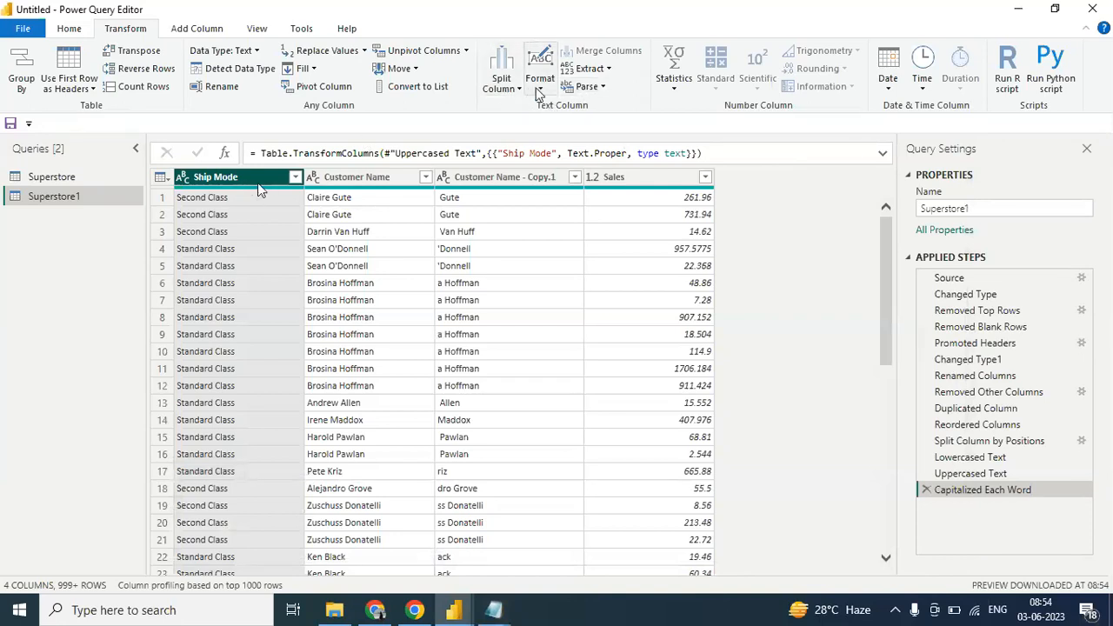
# - Trim leading and trailing whitespace from the Ship Mode column, and look over the remaining text format options
pyautogui.click(539, 90)
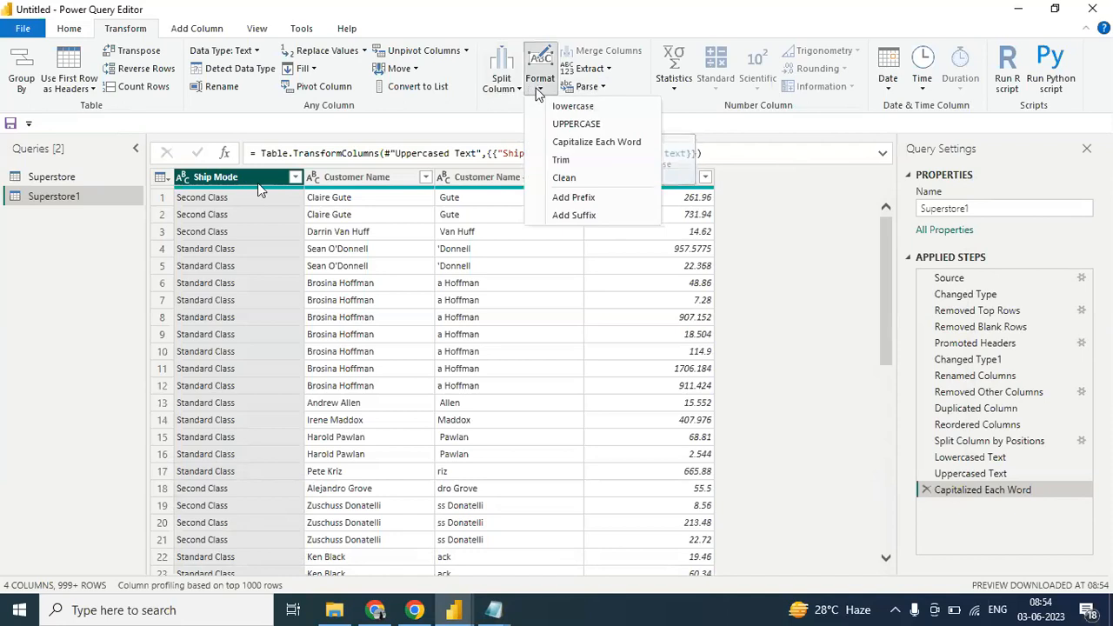
pyautogui.click(561, 161)
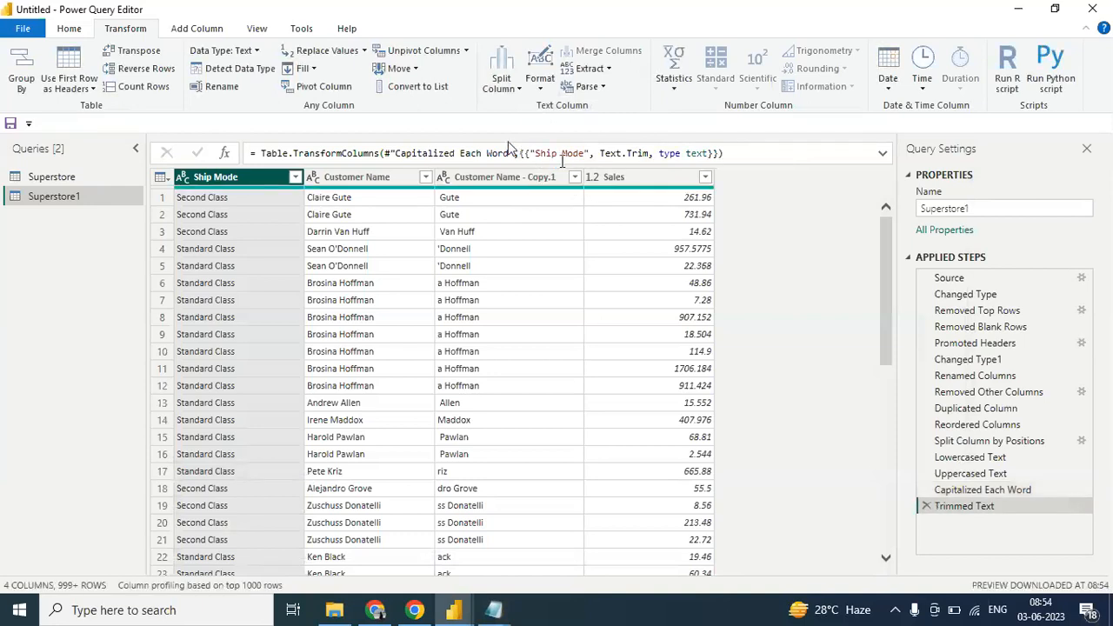
pyautogui.click(541, 91)
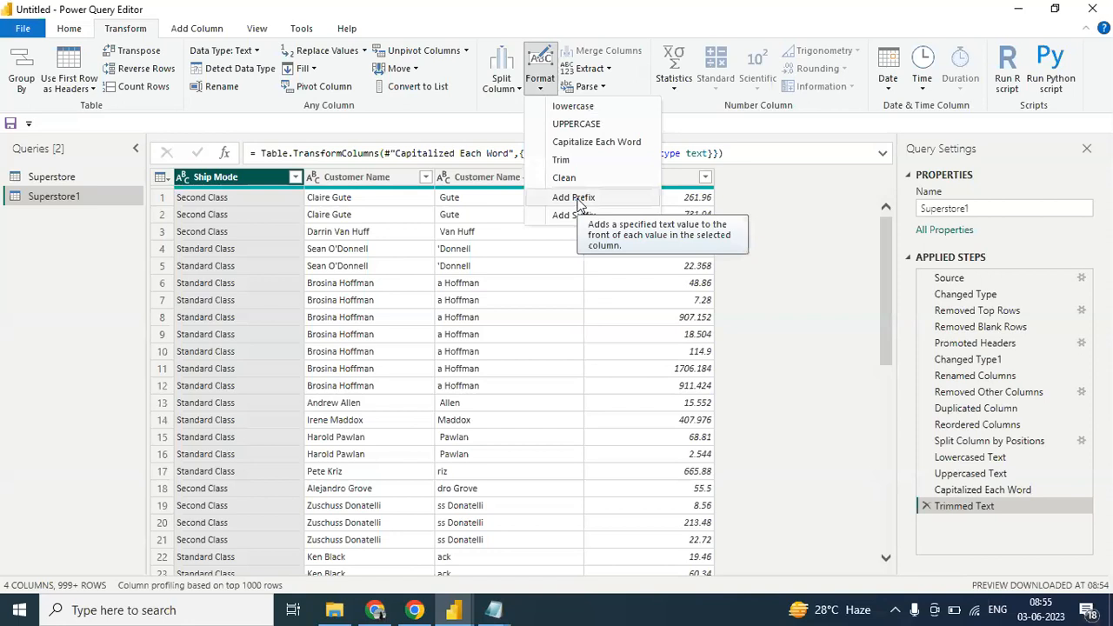
pyautogui.click(793, 292)
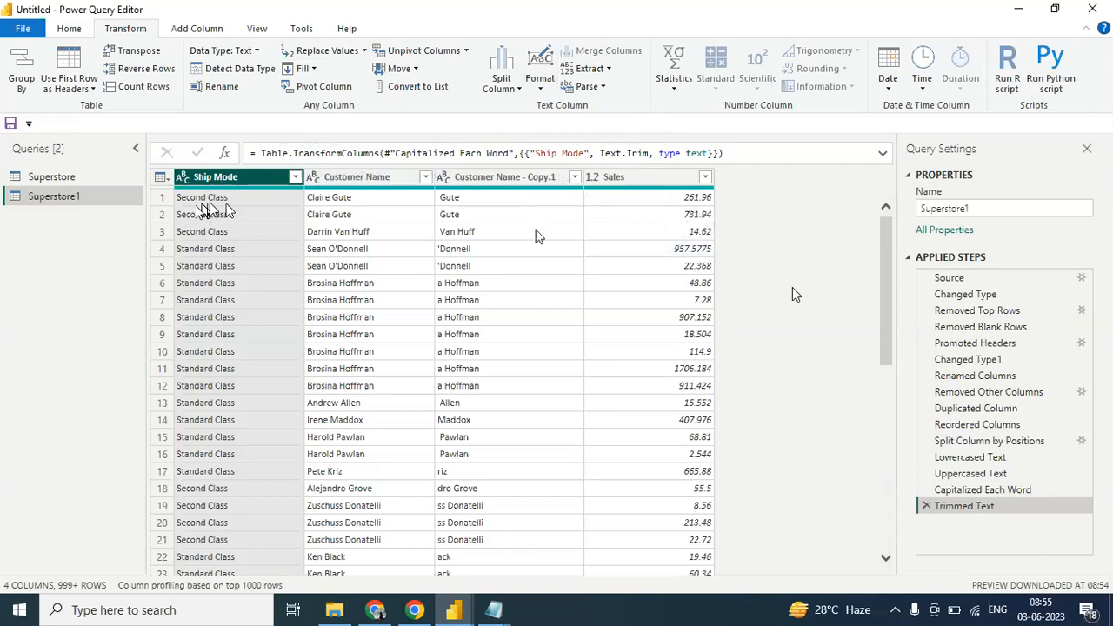
# - Replace the value "Second" with "First" in the Ship Mode column
pyautogui.click(365, 52)
pyautogui.click(357, 75)
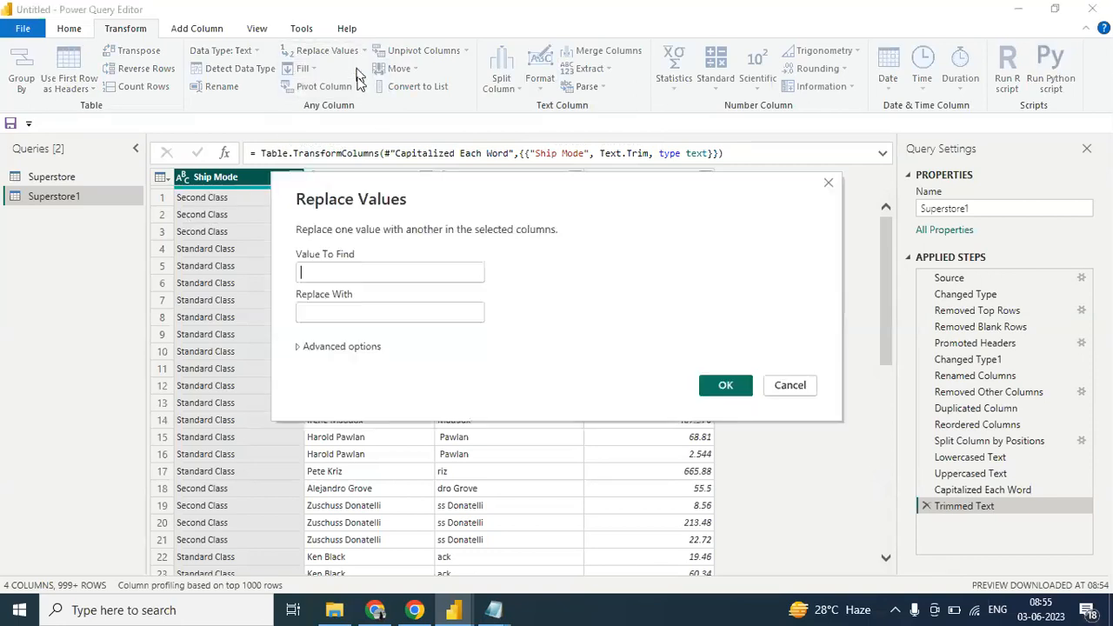
pyautogui.write('Second')
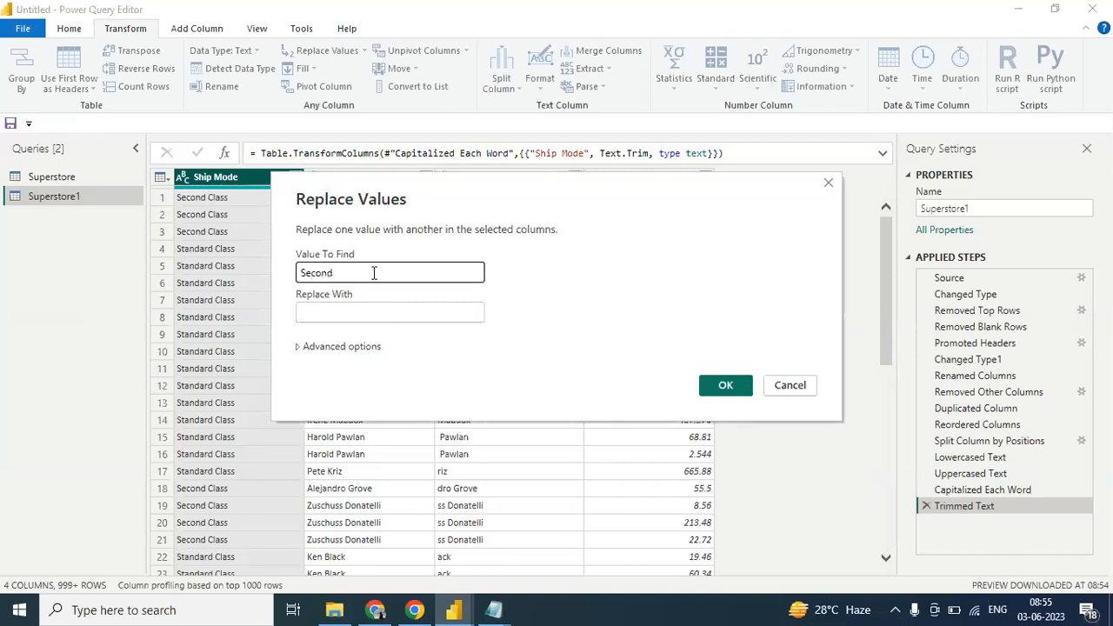
pyautogui.click(337, 313)
pyautogui.write('First')
pyautogui.click(707, 391)
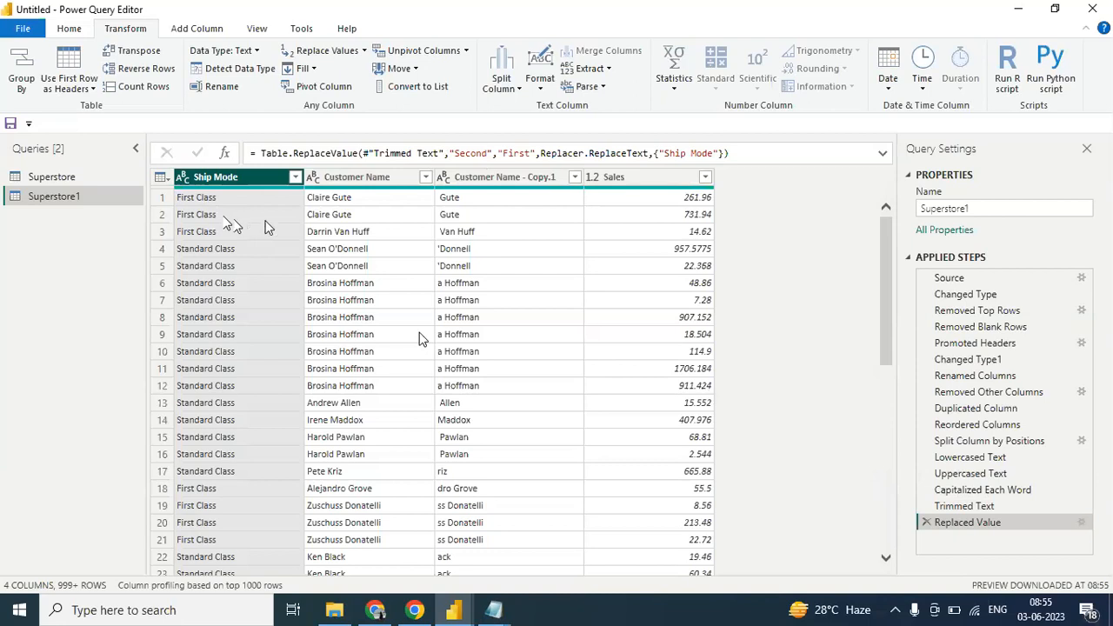
# - Edit the settings of the Replaced Value step so that "Second" is replaced with "Third"
pyautogui.click(365, 53)
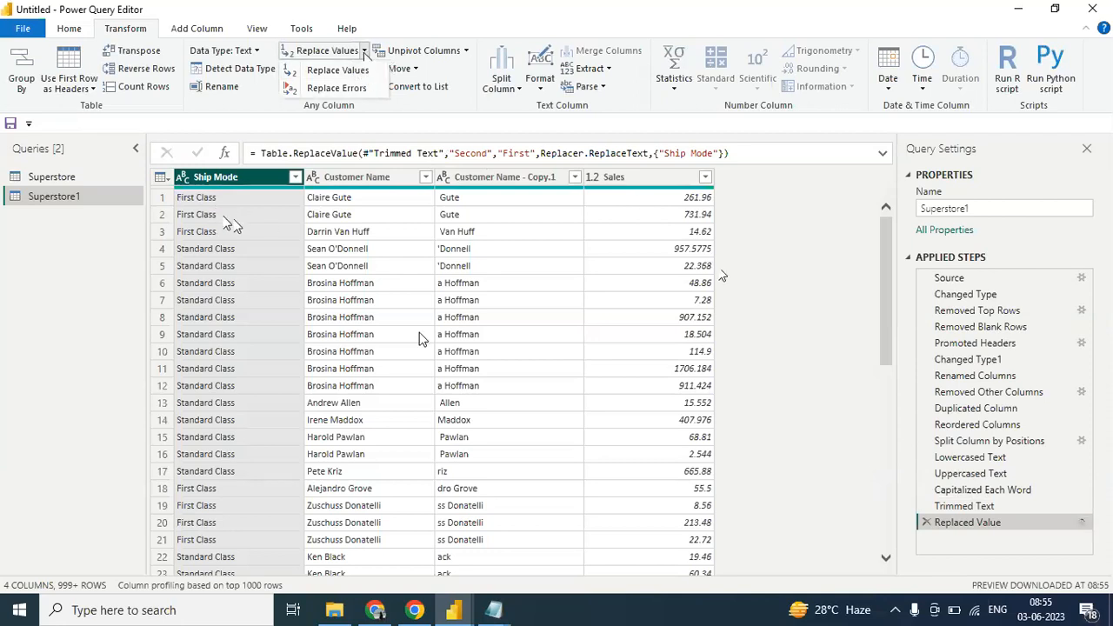
pyautogui.click(1083, 523)
pyautogui.click(1083, 522)
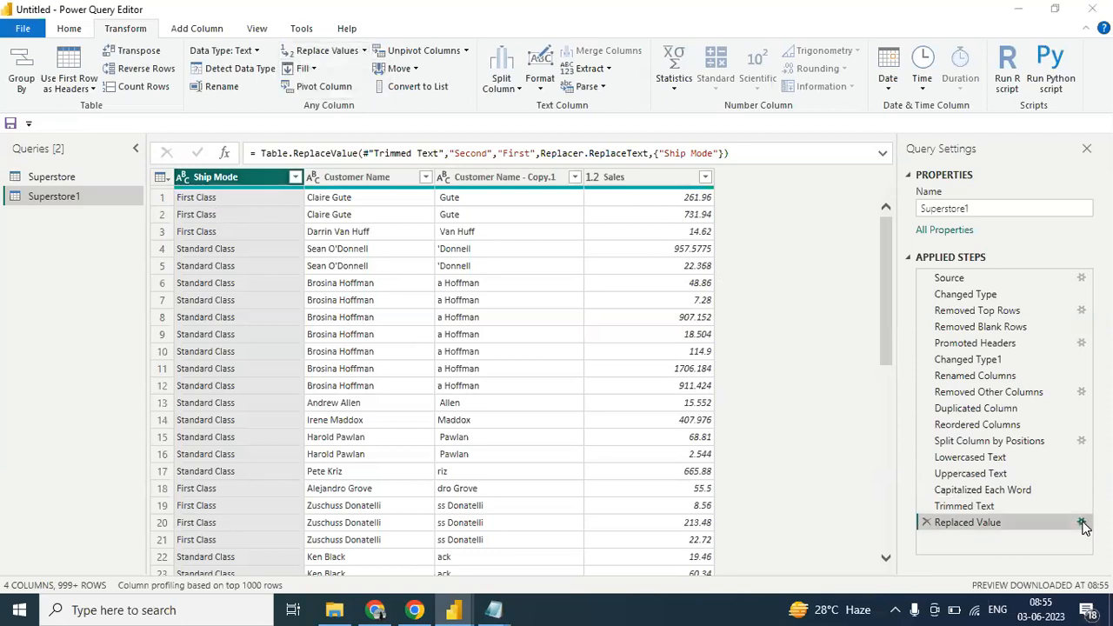
pyautogui.moveTo(354, 316); pyautogui.dragTo(269, 319)
pyautogui.write('Third')
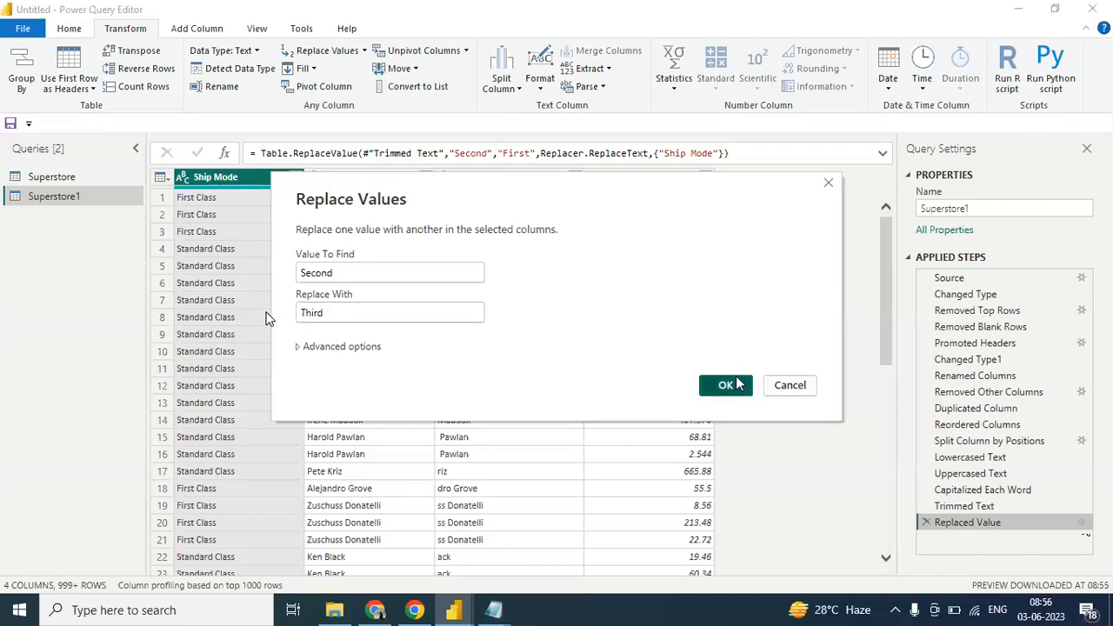
pyautogui.click(721, 385)
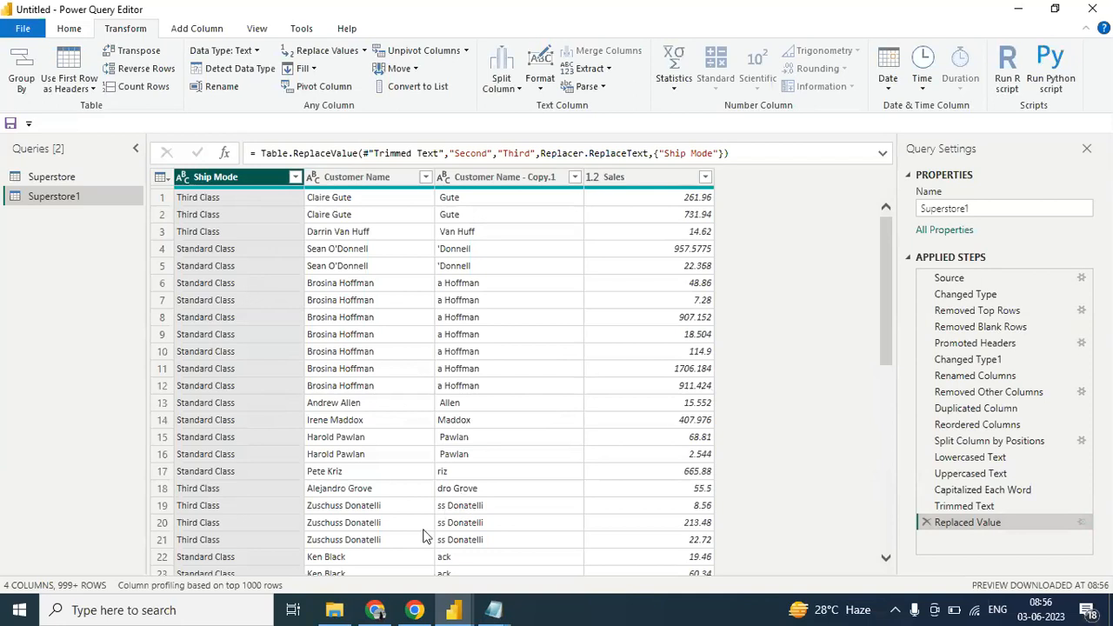
# - Switch to the Zoom meeting in Chrome and allow participants to unmute themselves
pyautogui.moveTo(383, 615)
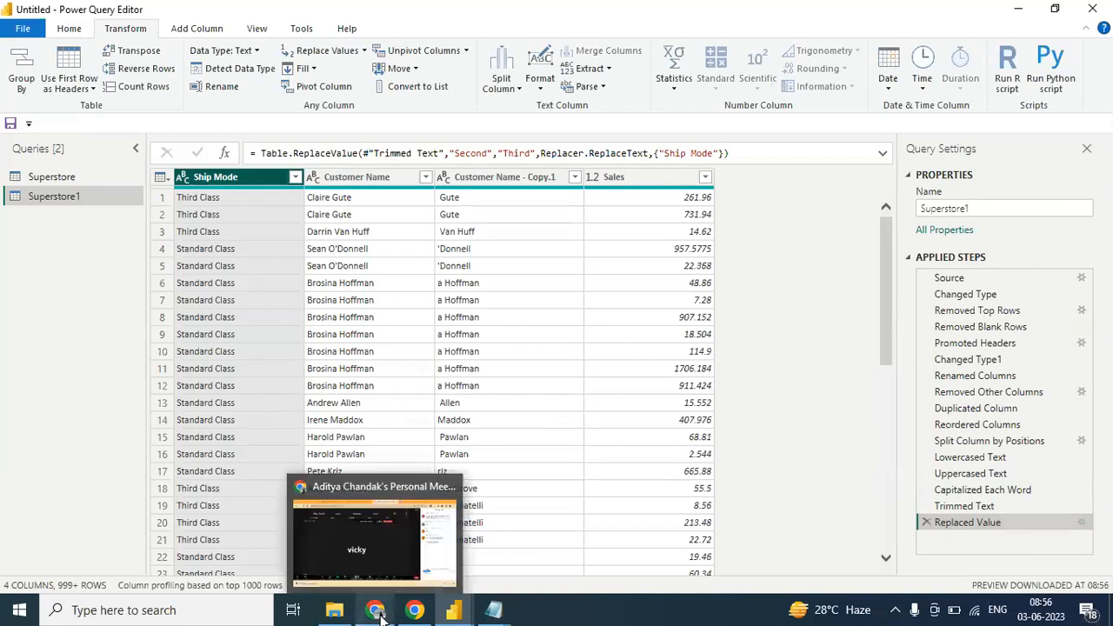
pyautogui.click(395, 539)
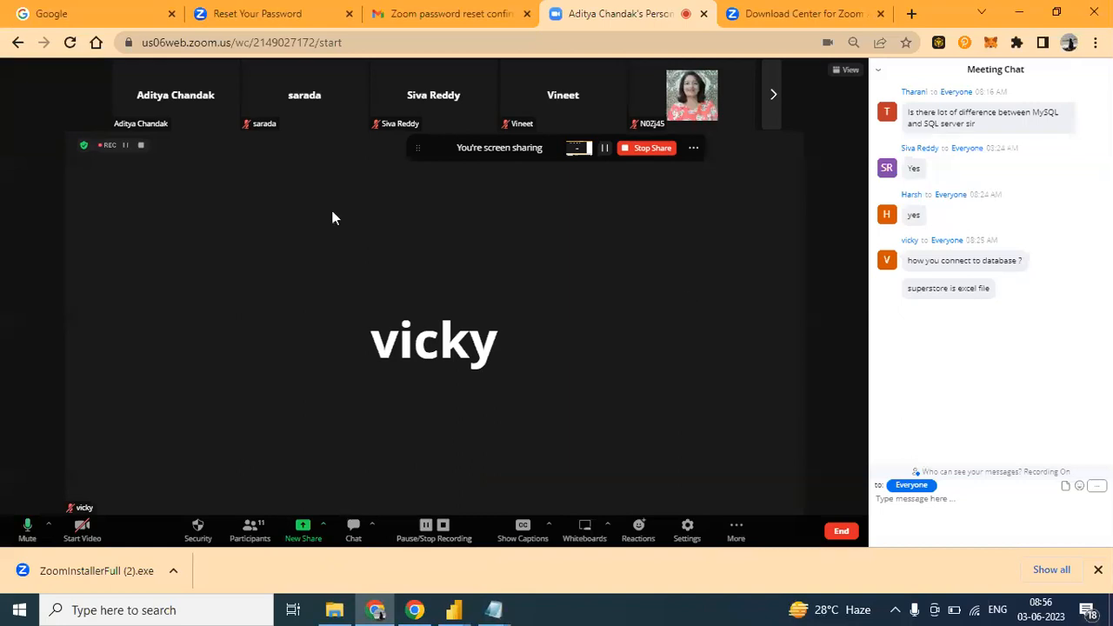
pyautogui.click(193, 530)
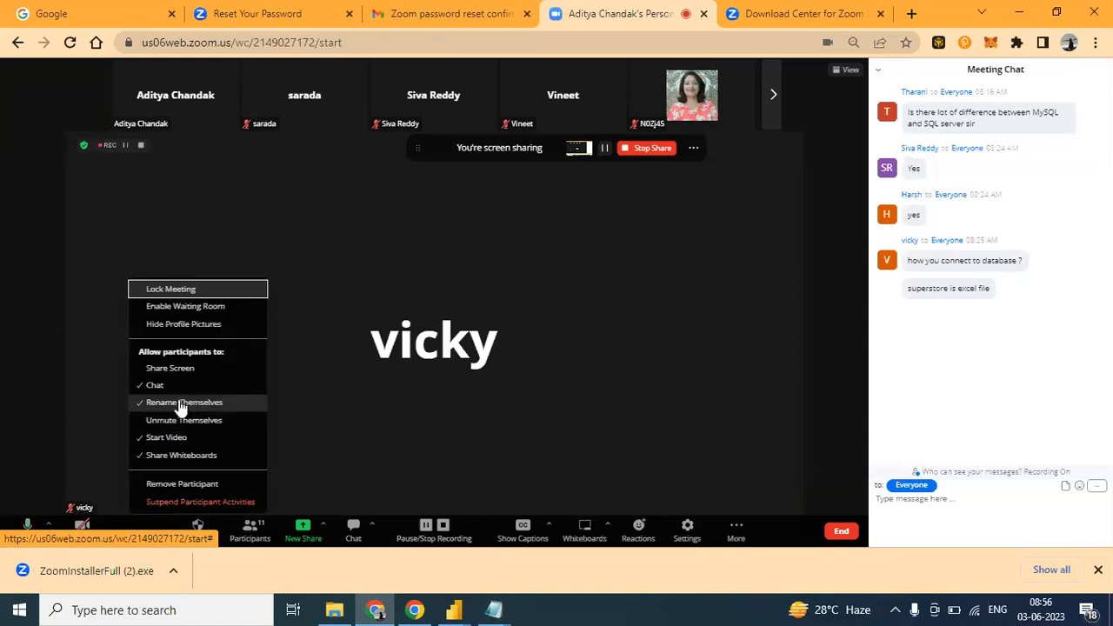
pyautogui.click(214, 421)
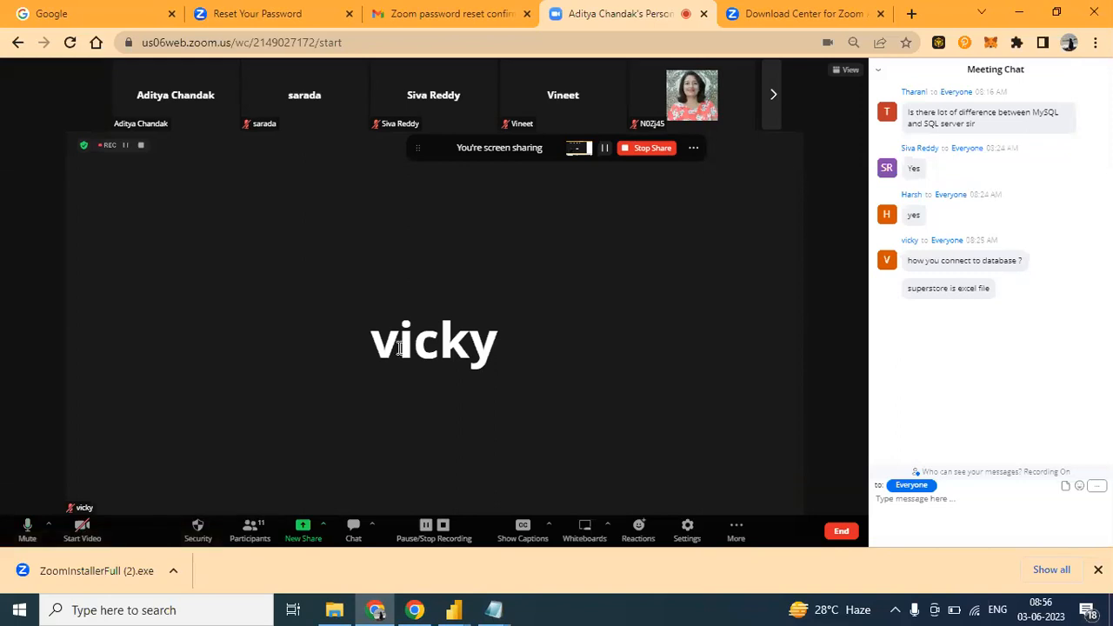